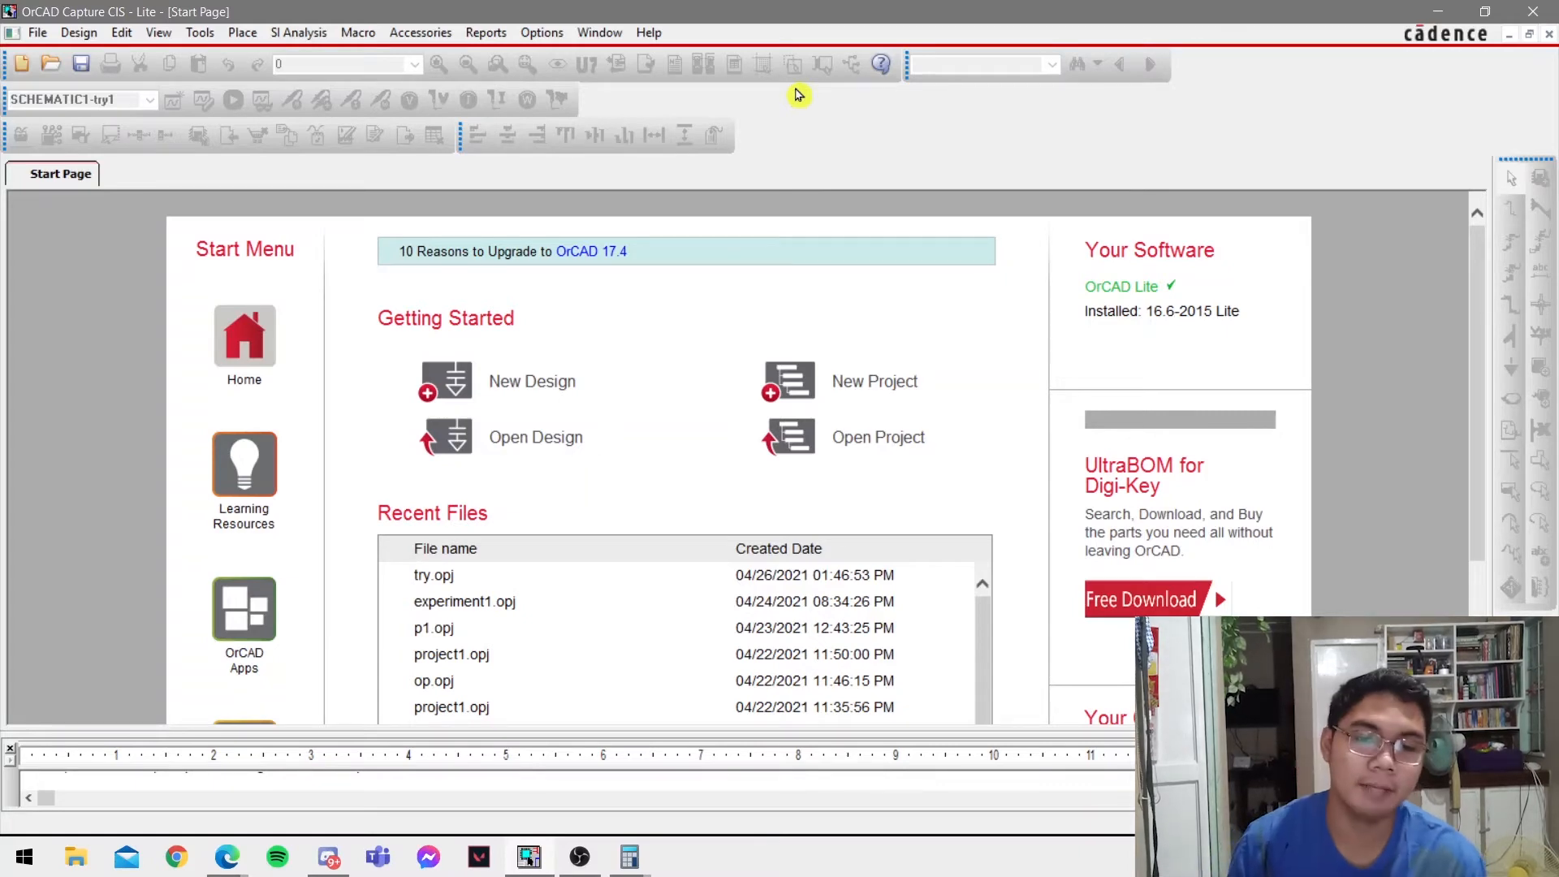
Switch to the Experiment2 PDF in Edge and read the objectives and the first procedure instruction.
key("alt+Tab")
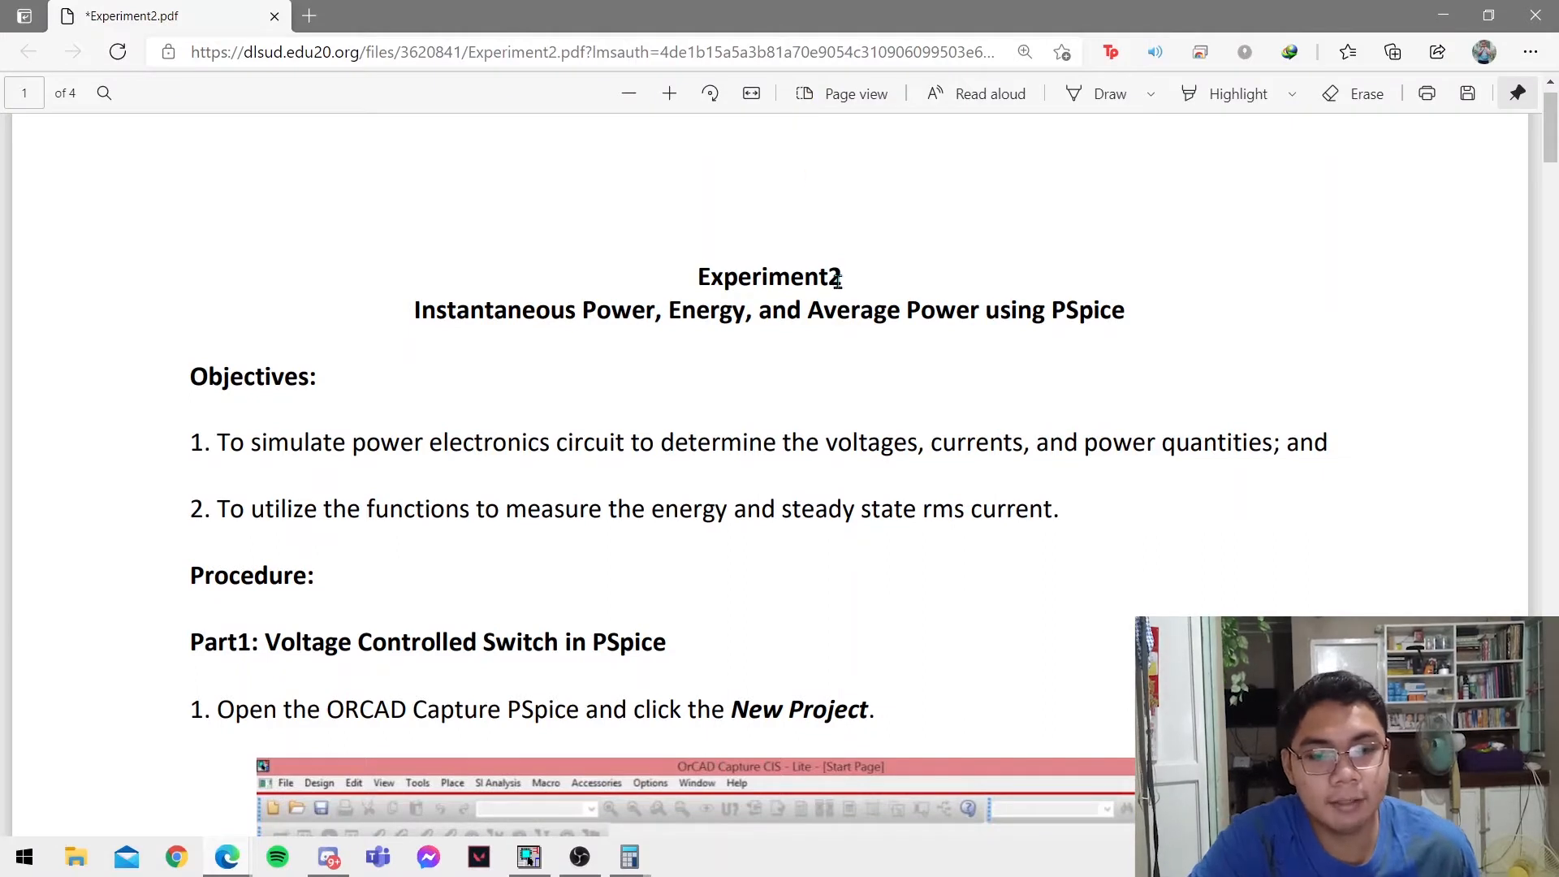
scroll(837, 280, "down", 1)
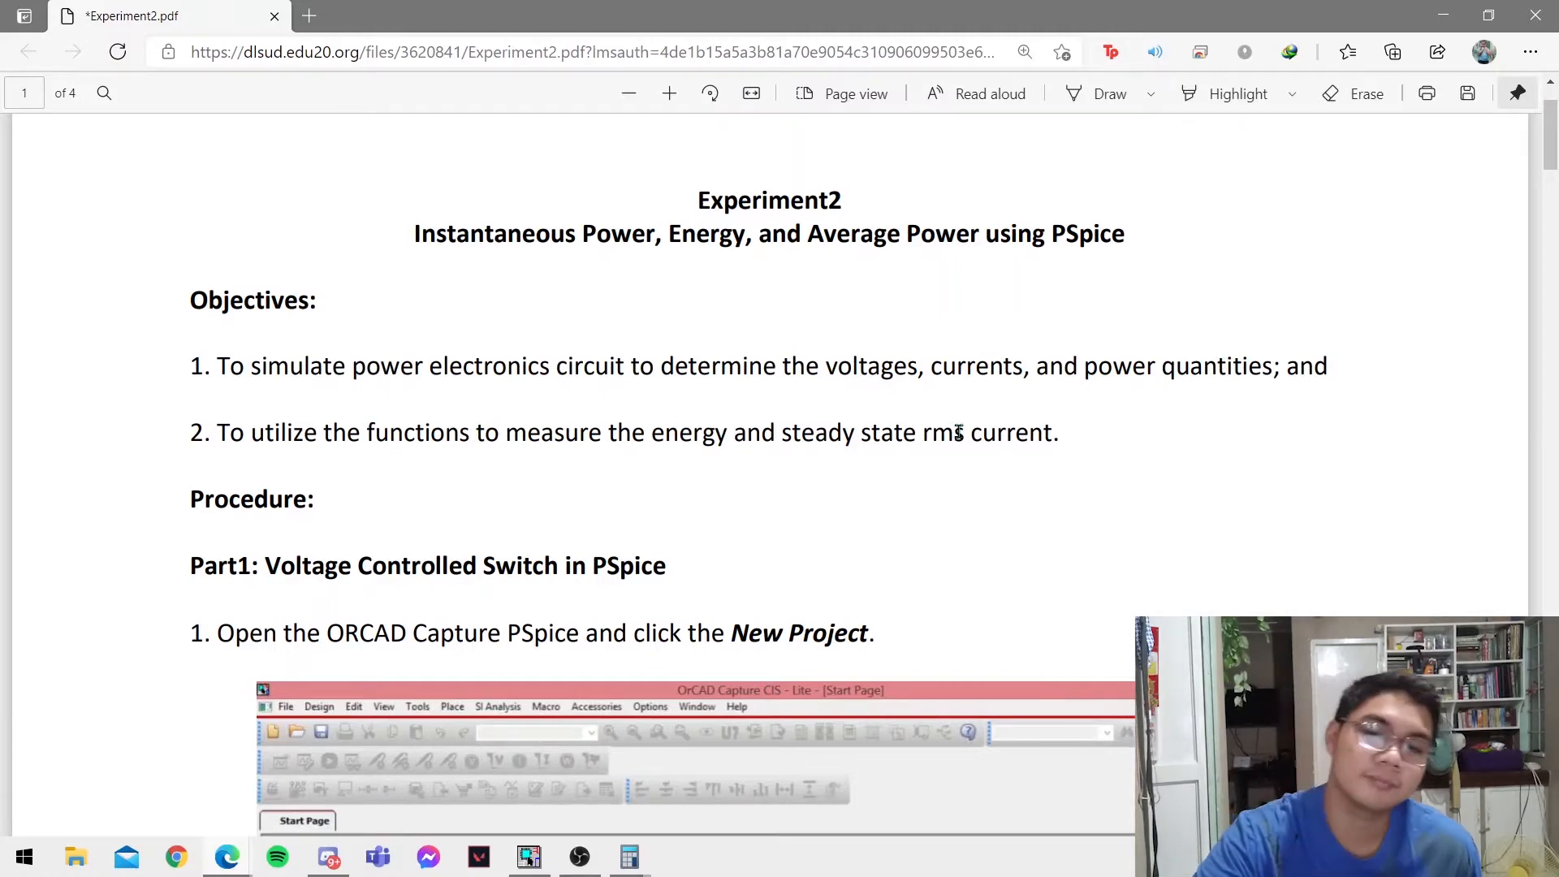
scroll(958, 432, "down", 2)
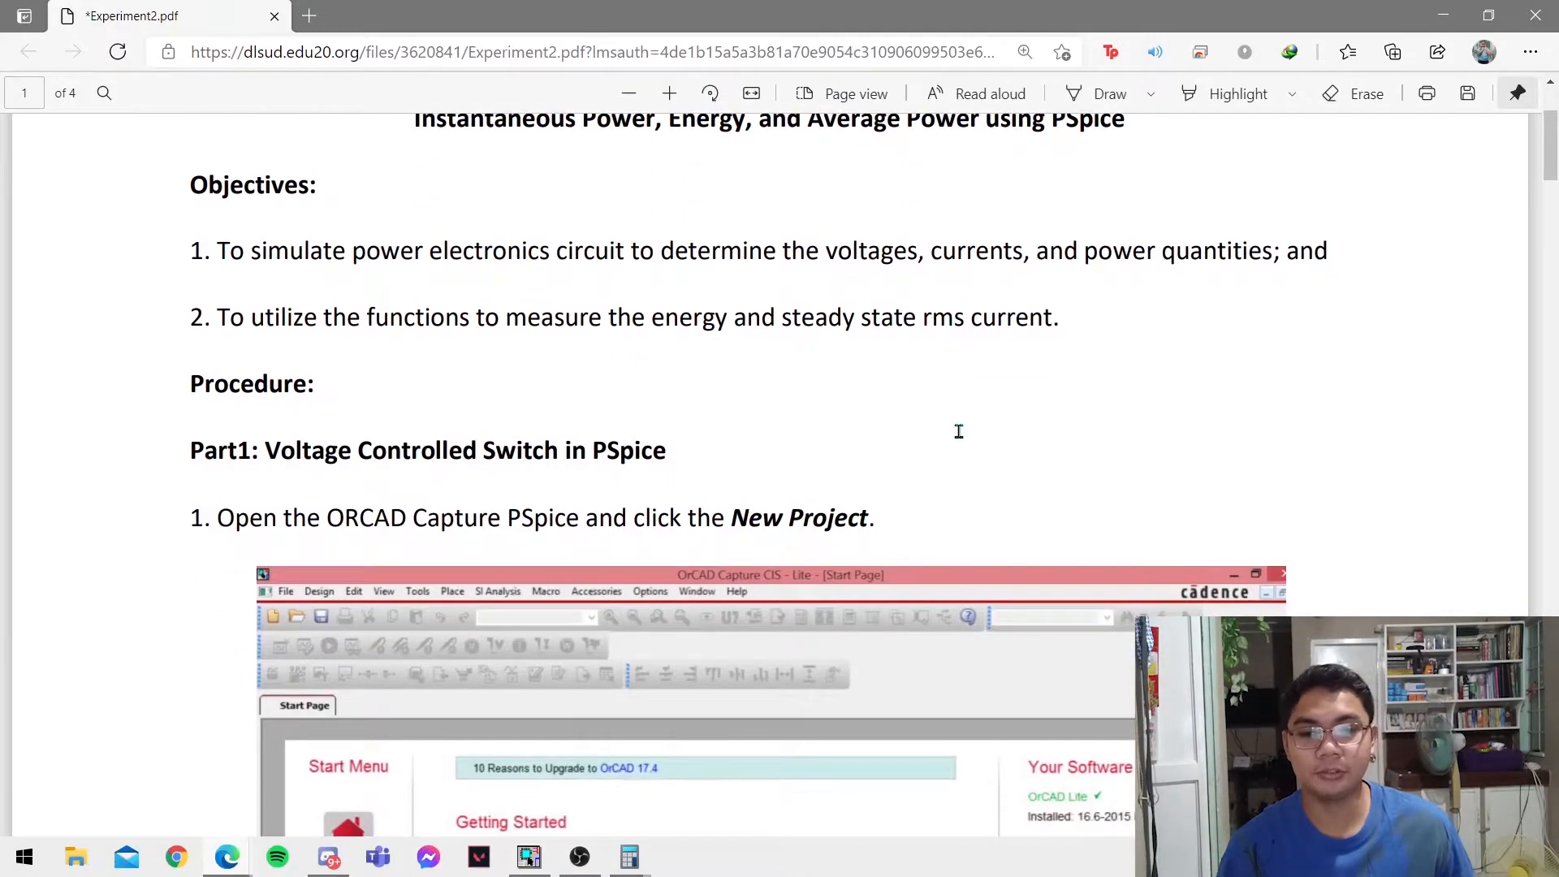
scroll(934, 431, "down", 3)
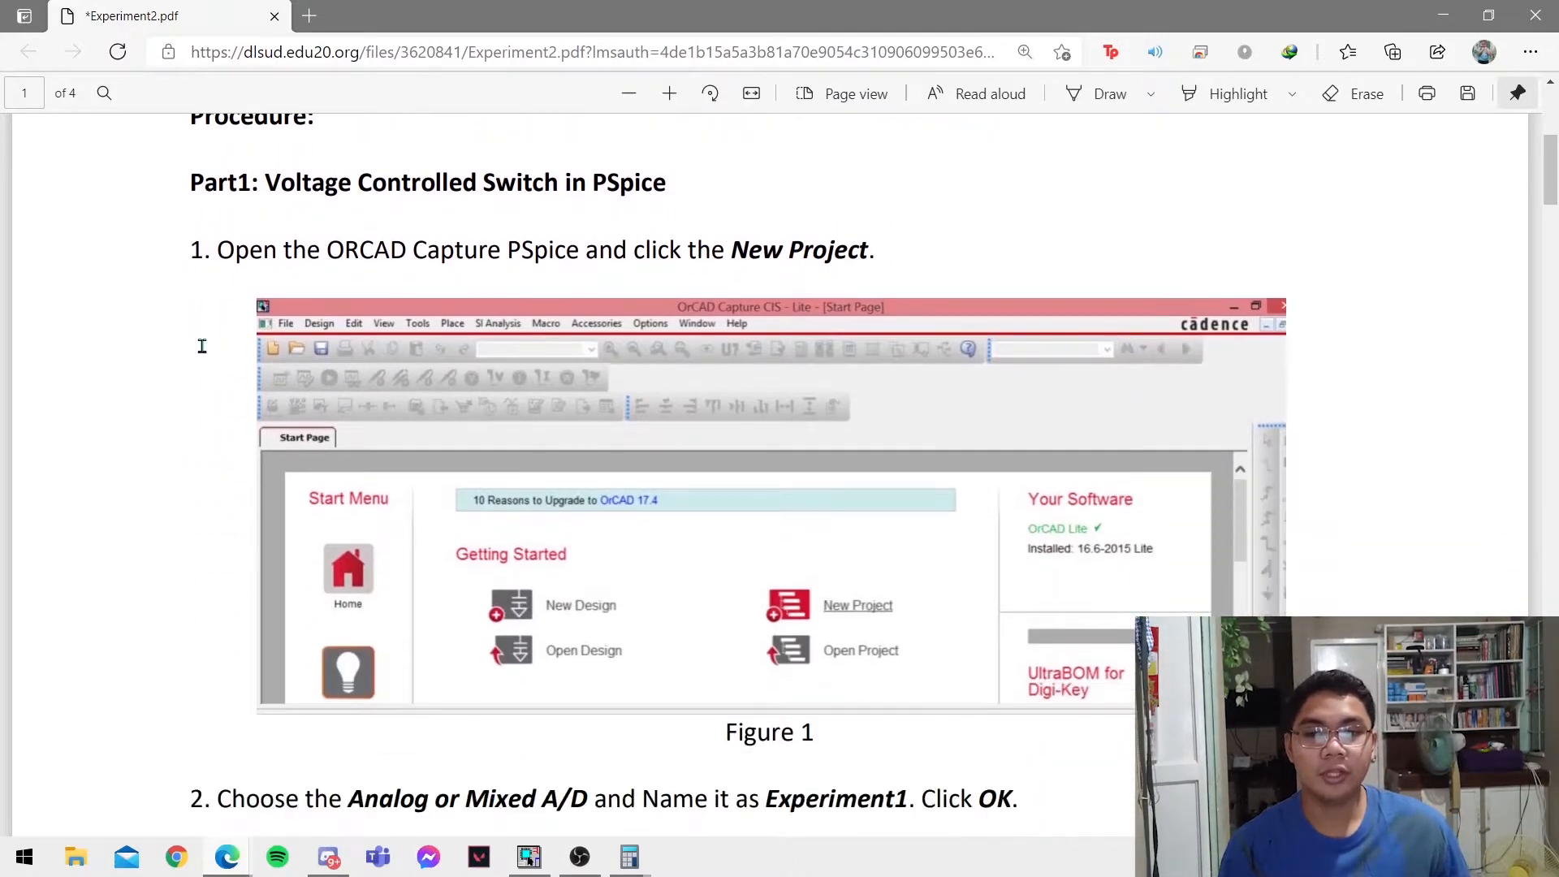
scroll(244, 284, "down", 1)
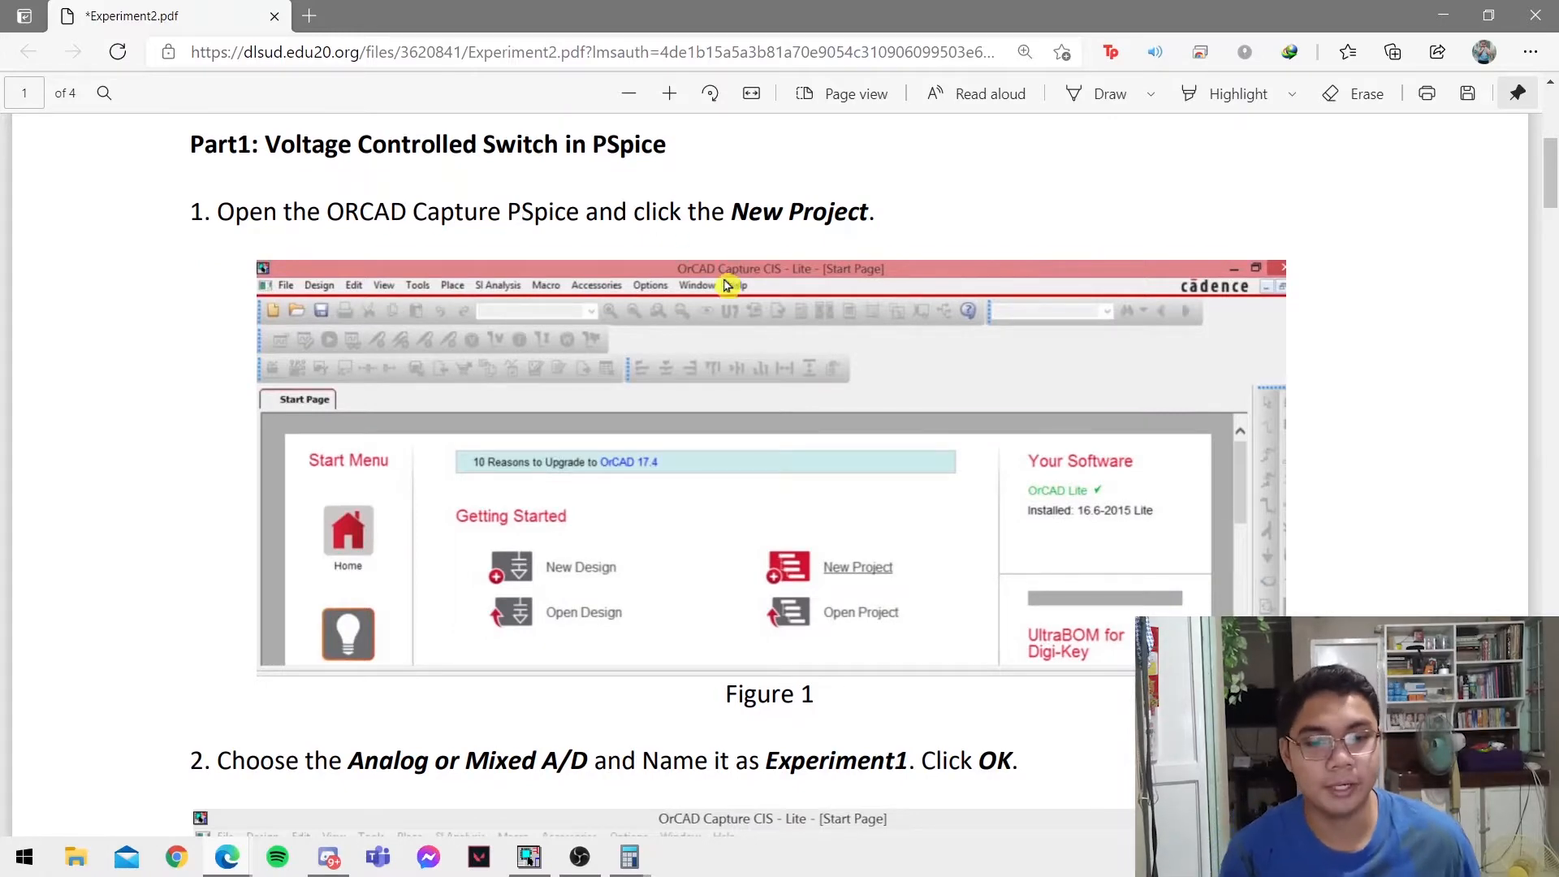
Switch to OrCAD Capture and create a blank Analog or Mixed A/D project named Experiment2 in C:\ORCAD.
key("alt+Tab")
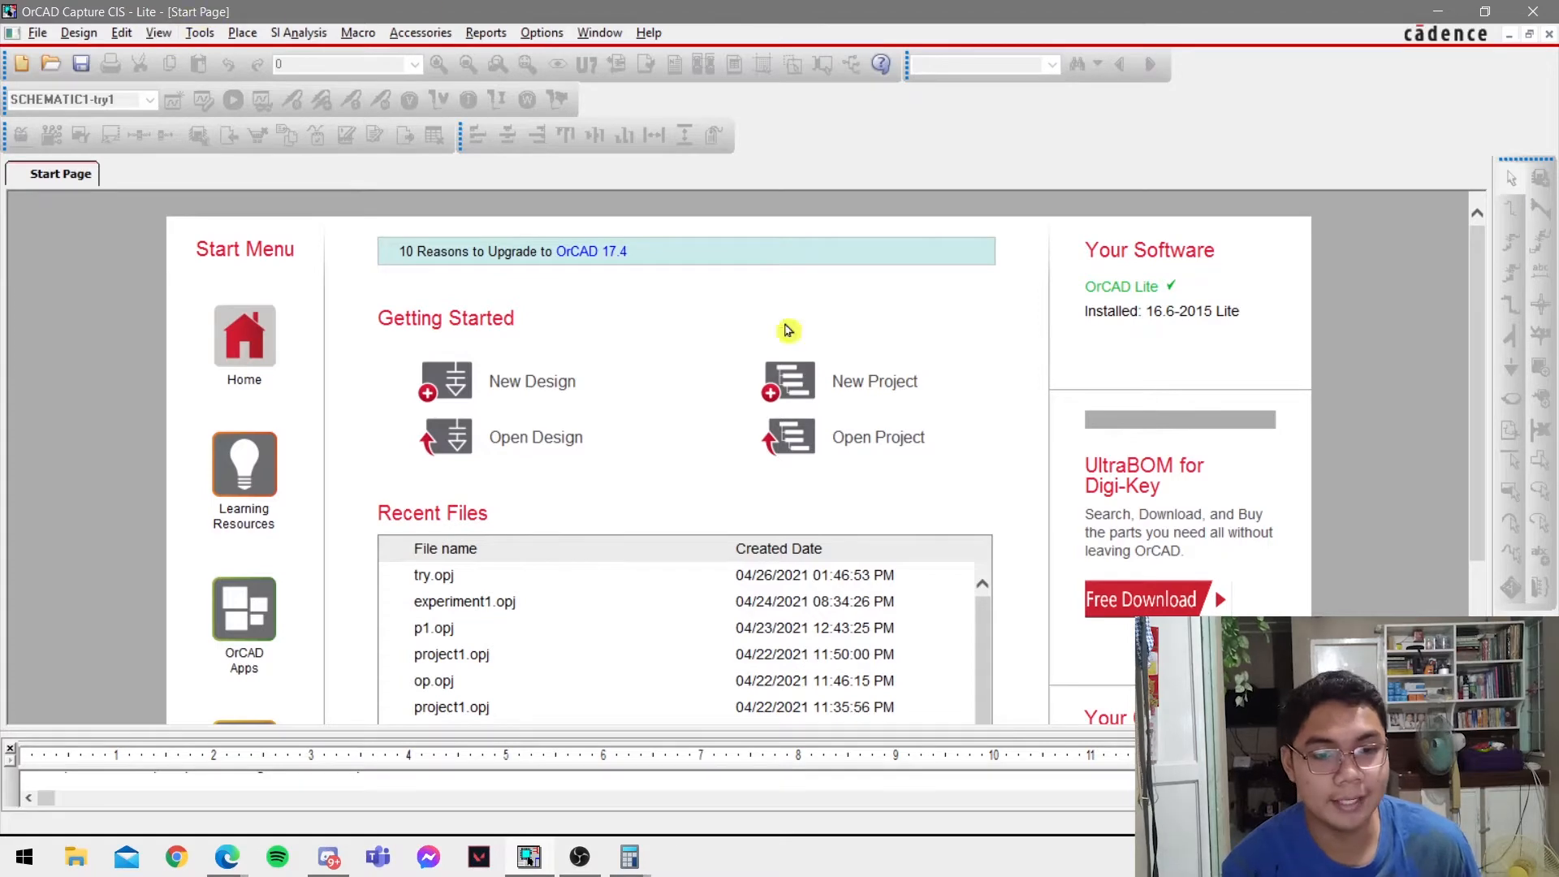
left_click(895, 384)
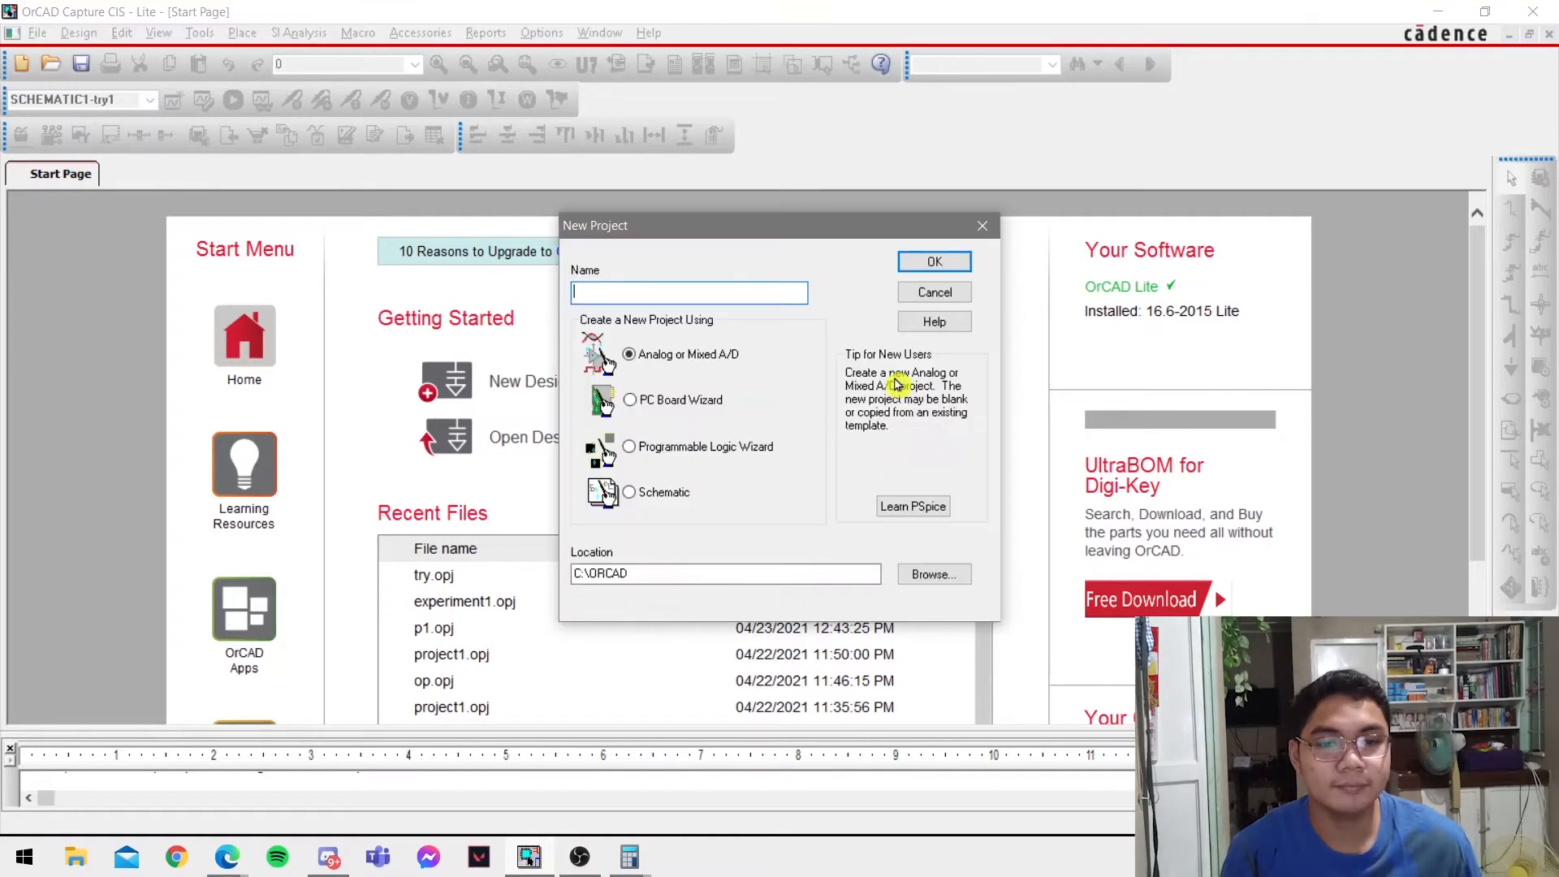
key("alt+Tab")
scroll(801, 443, "down", 6)
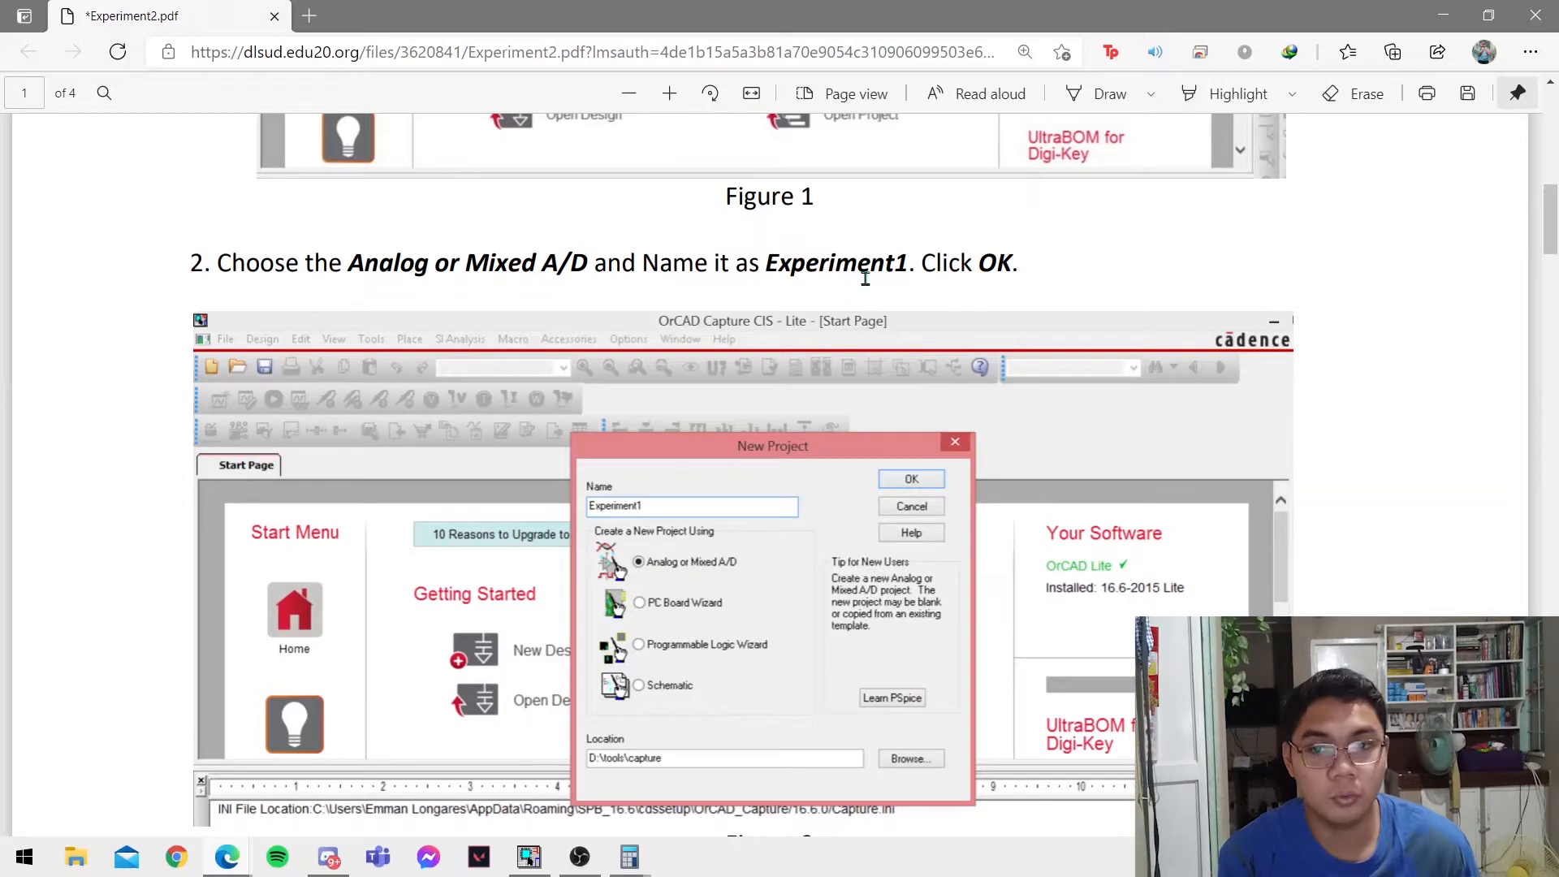
scroll(1413, 348, "down", 3)
scroll(918, 253, "up", 3)
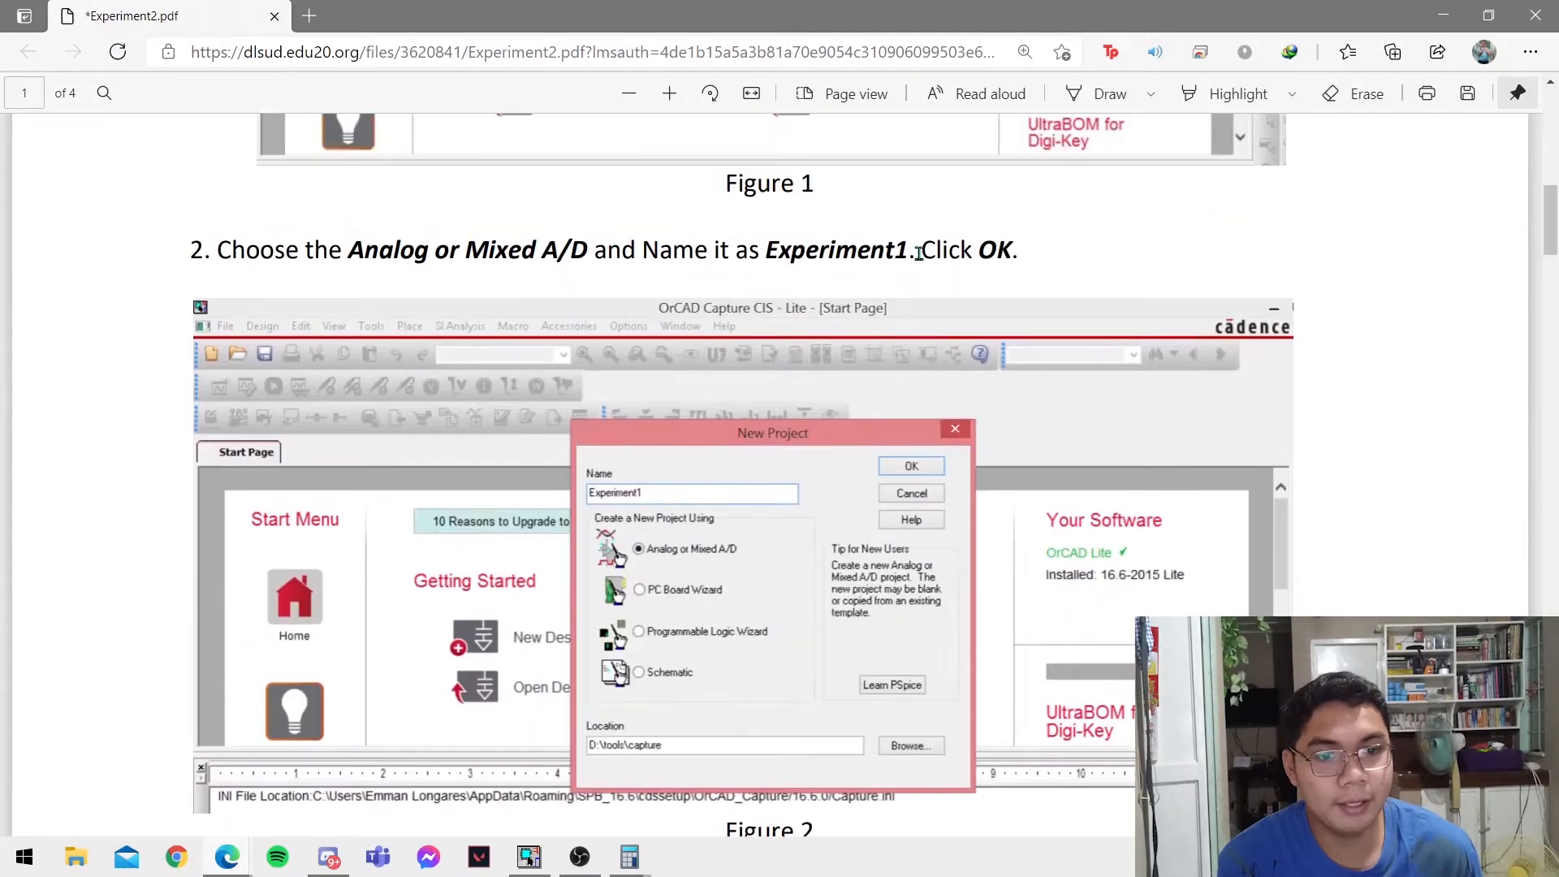
key("alt+Tab")
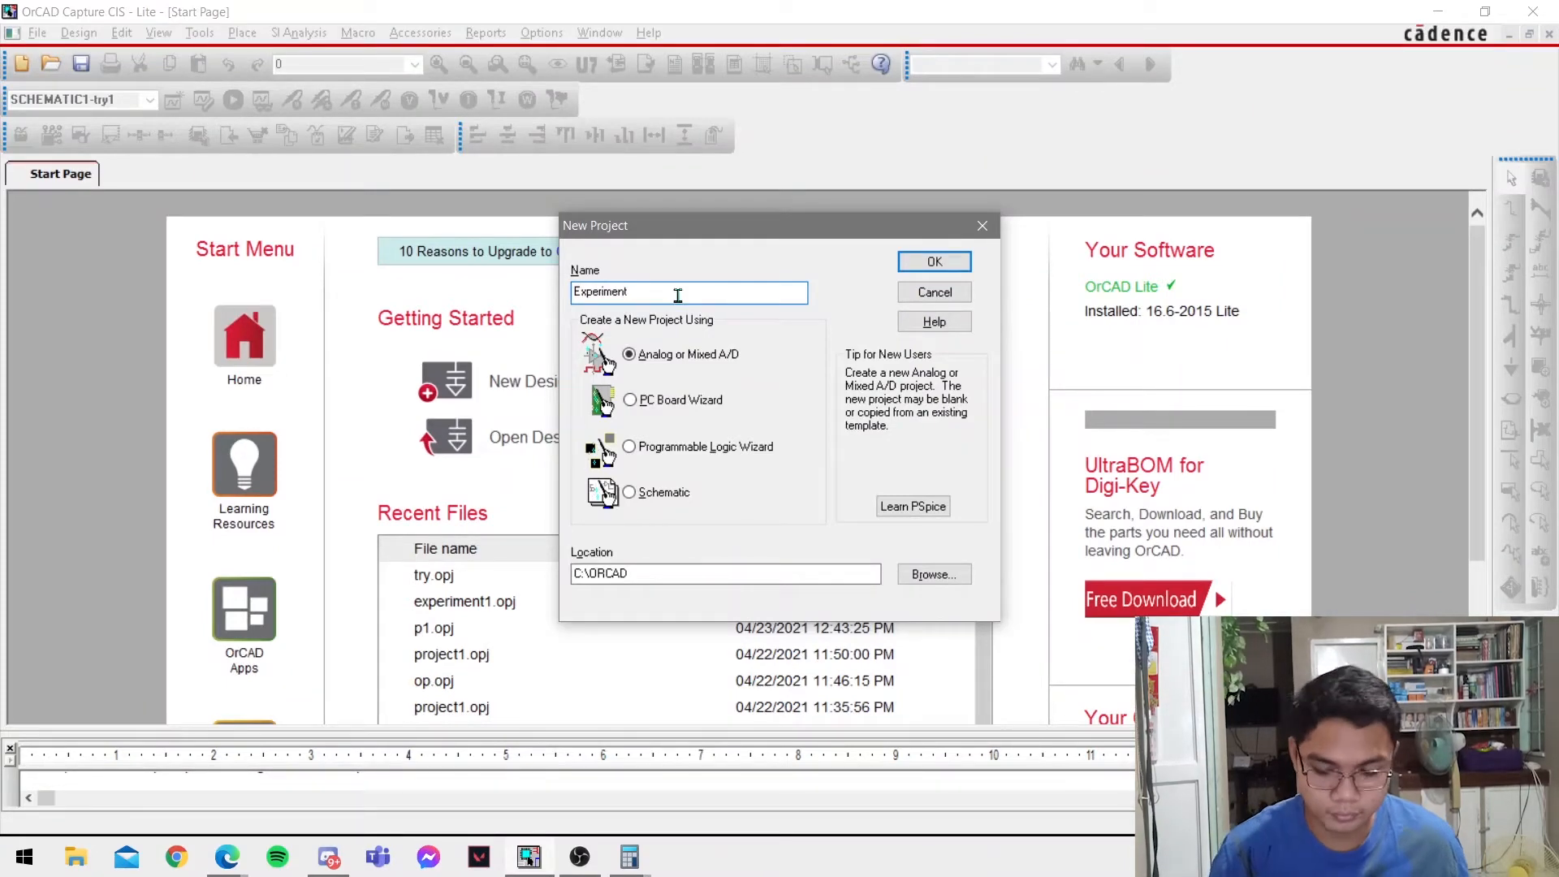
type("Experiment2")
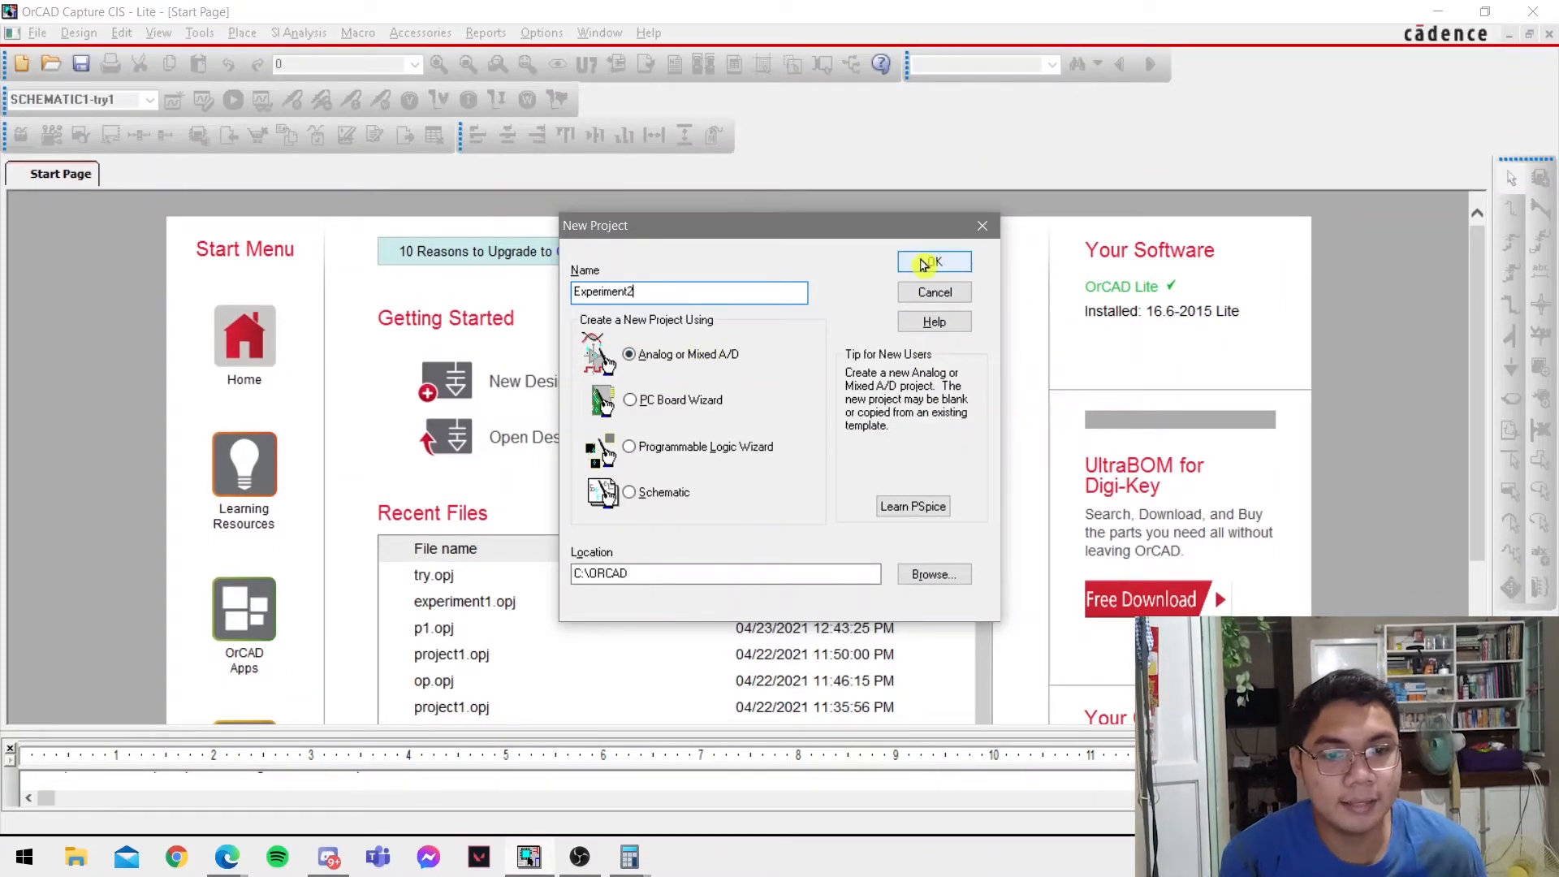
left_click(926, 263)
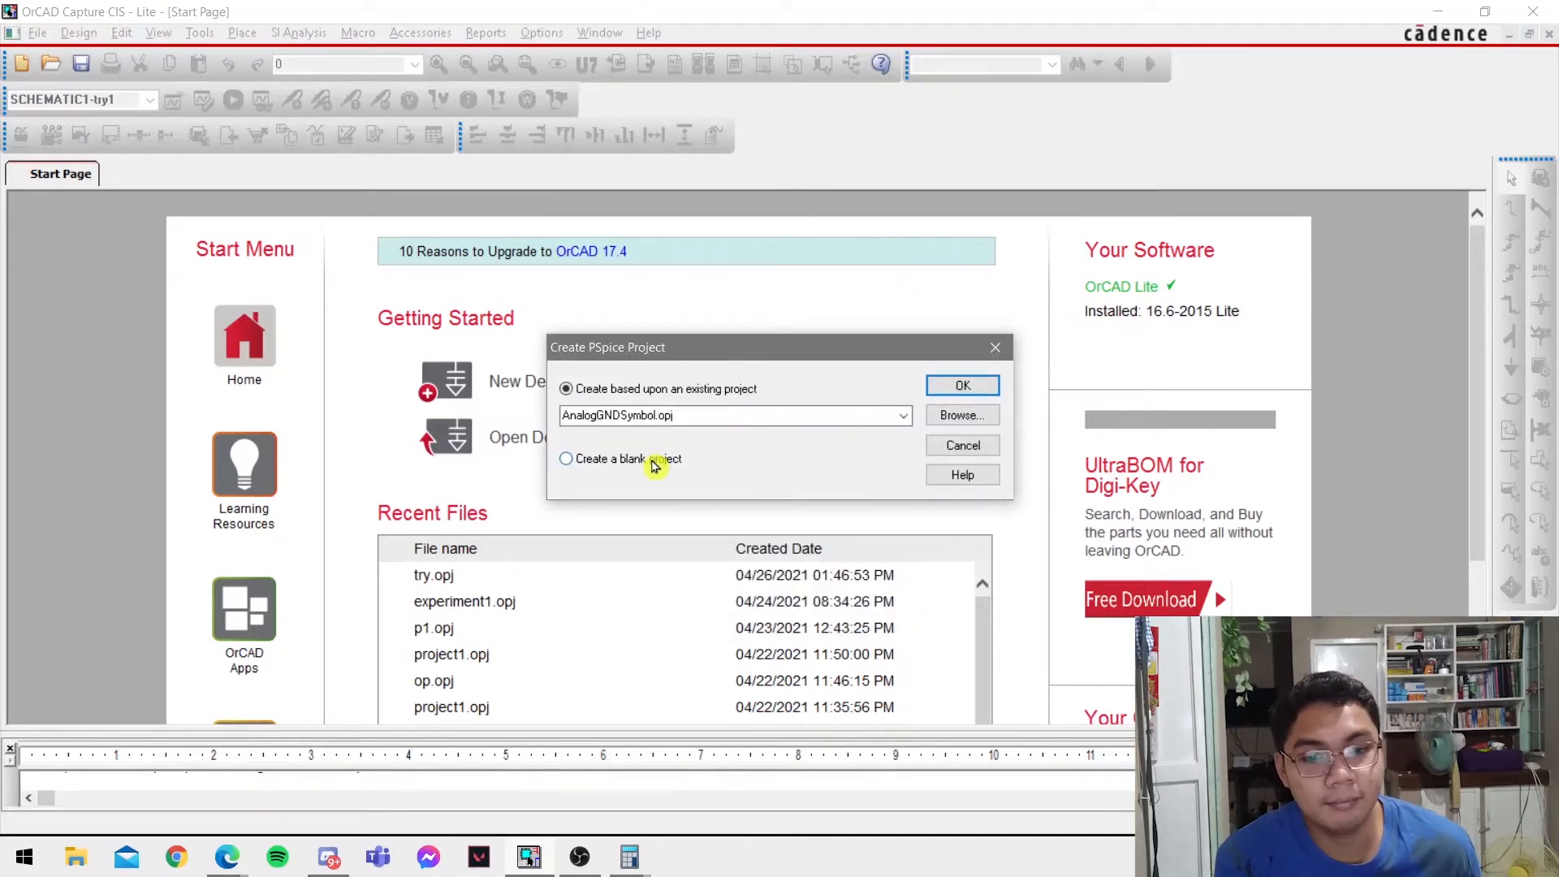
left_click(654, 461)
left_click(951, 386)
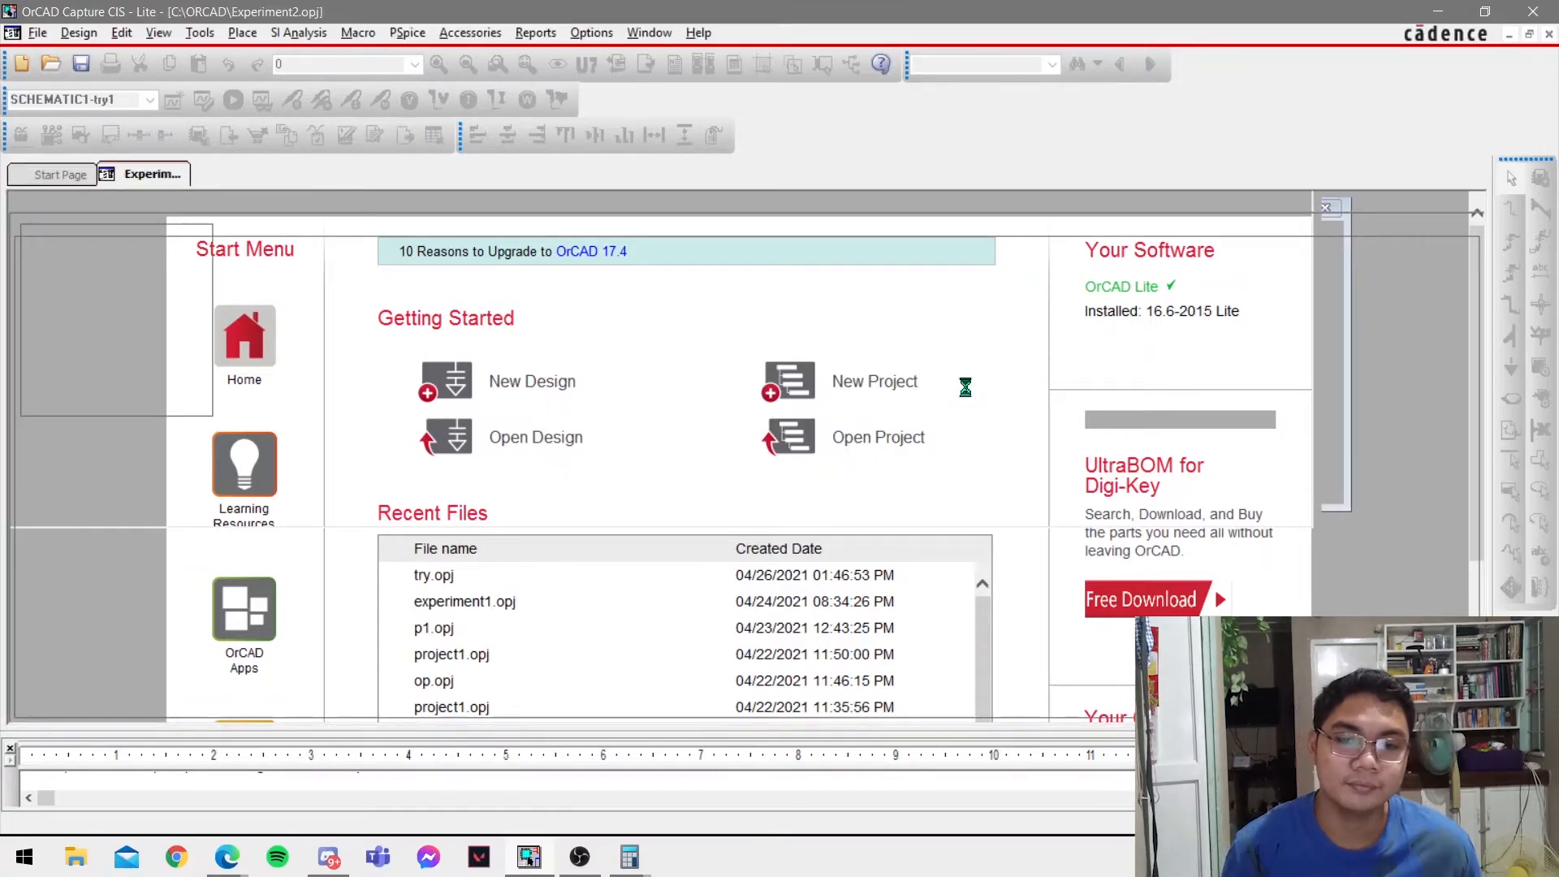
Switch to the Experiment2 PDF and examine the Figure 4 circuit with its source and resistor specifications.
key("alt+Tab")
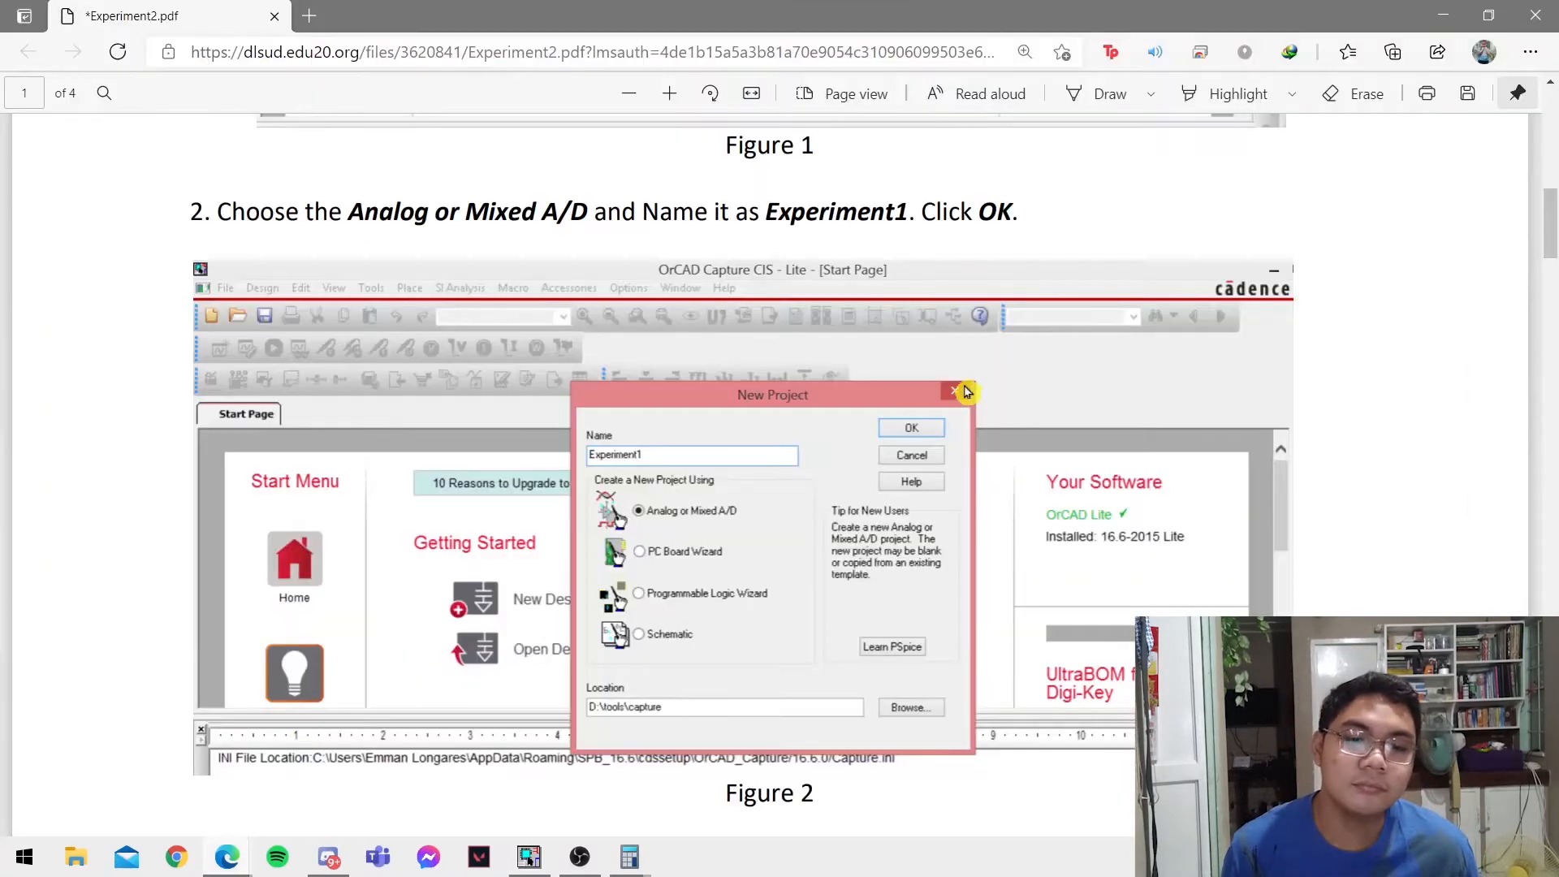
scroll(832, 448, "down", 15)
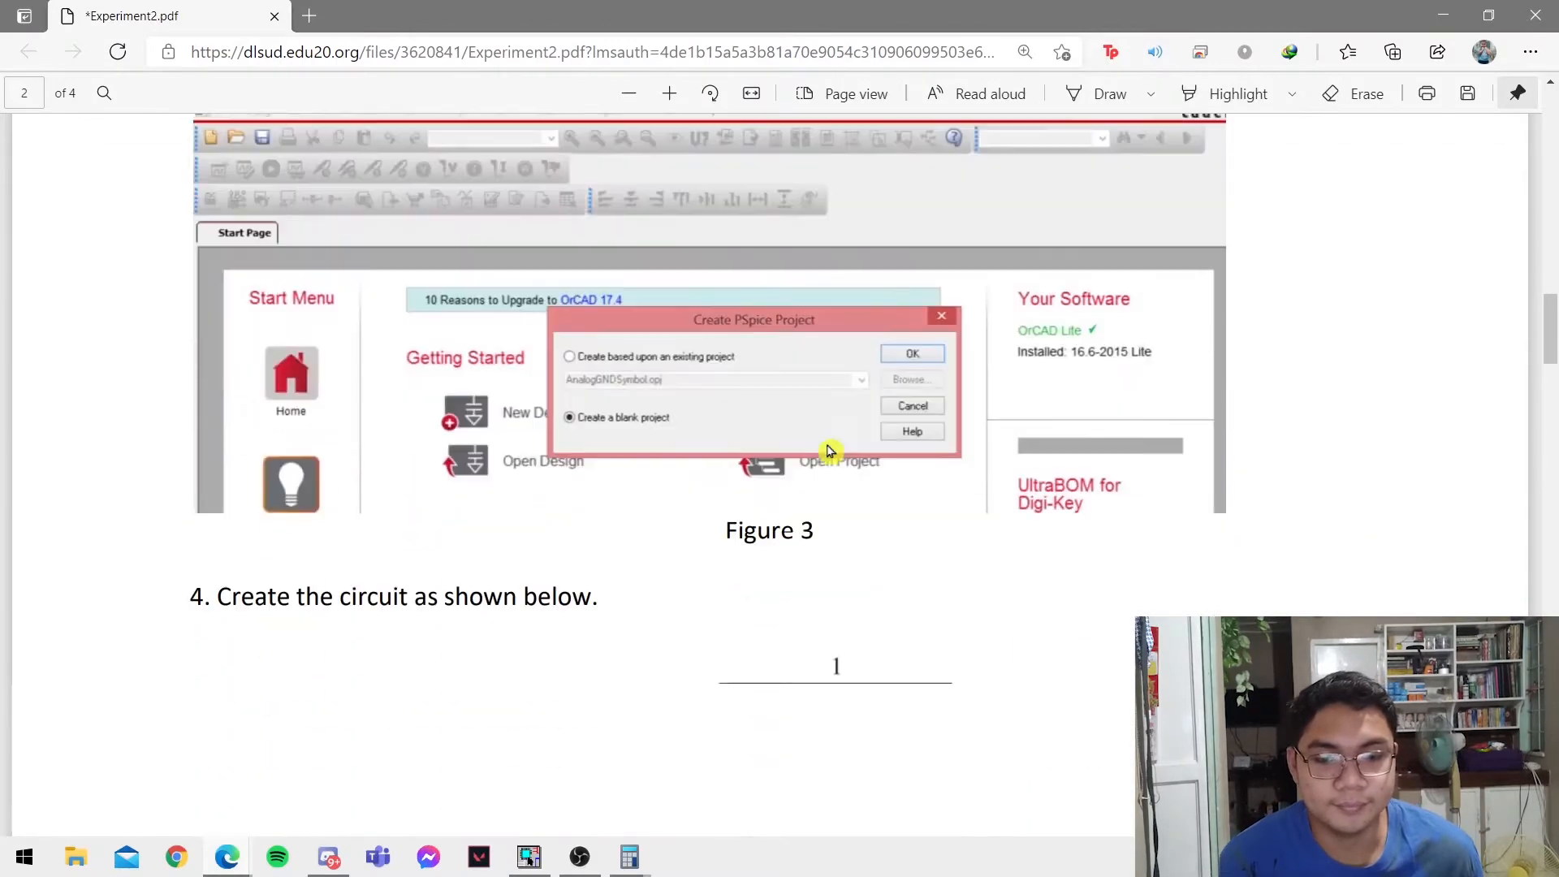
scroll(828, 448, "down", 5)
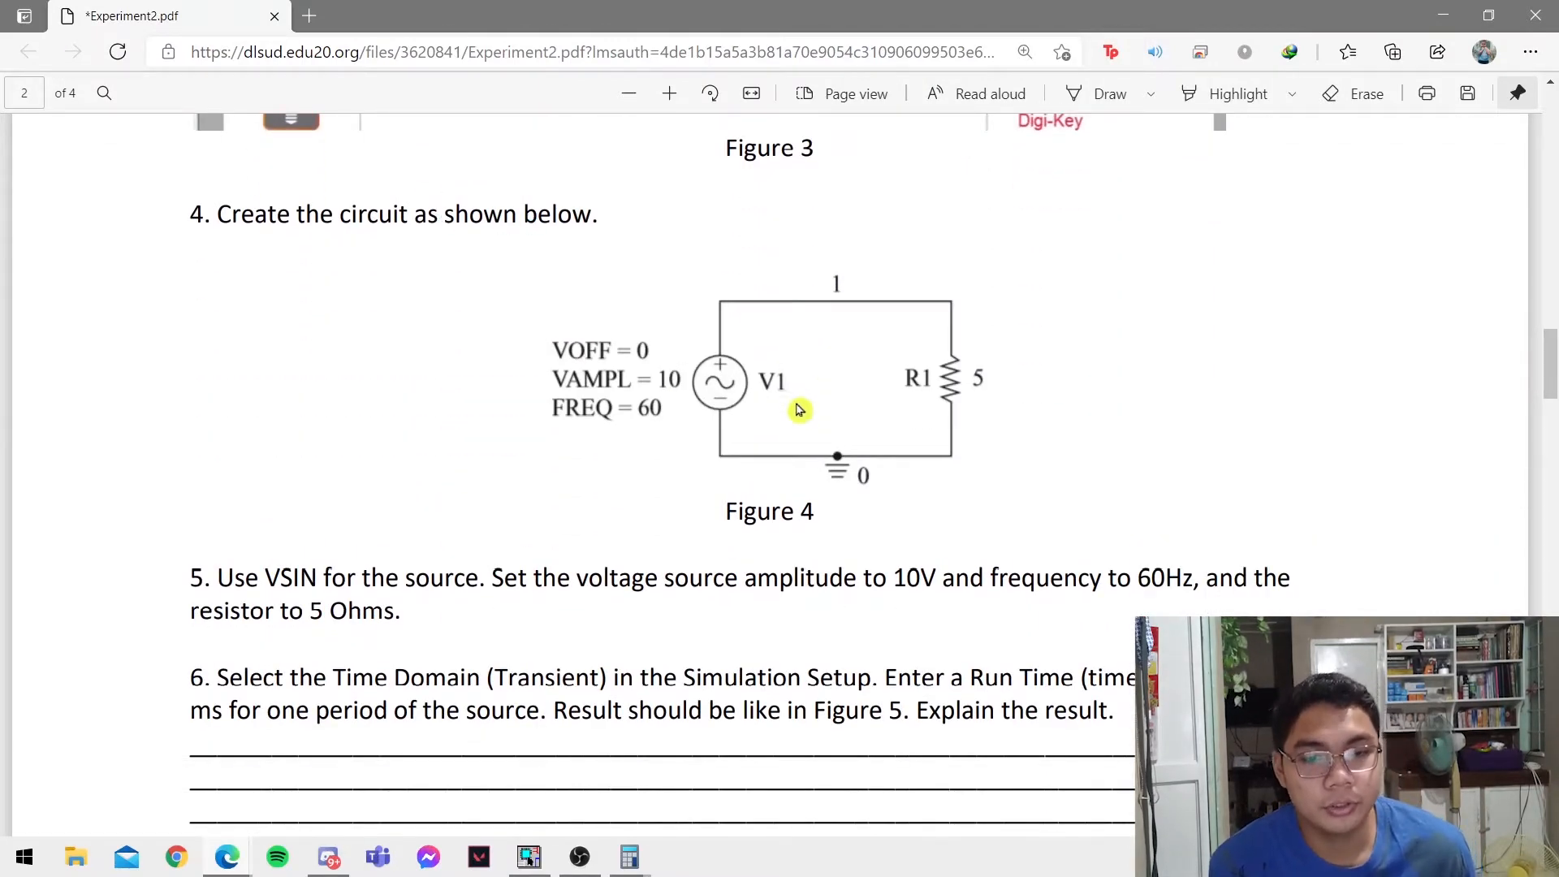
scroll(804, 414, "down", 1)
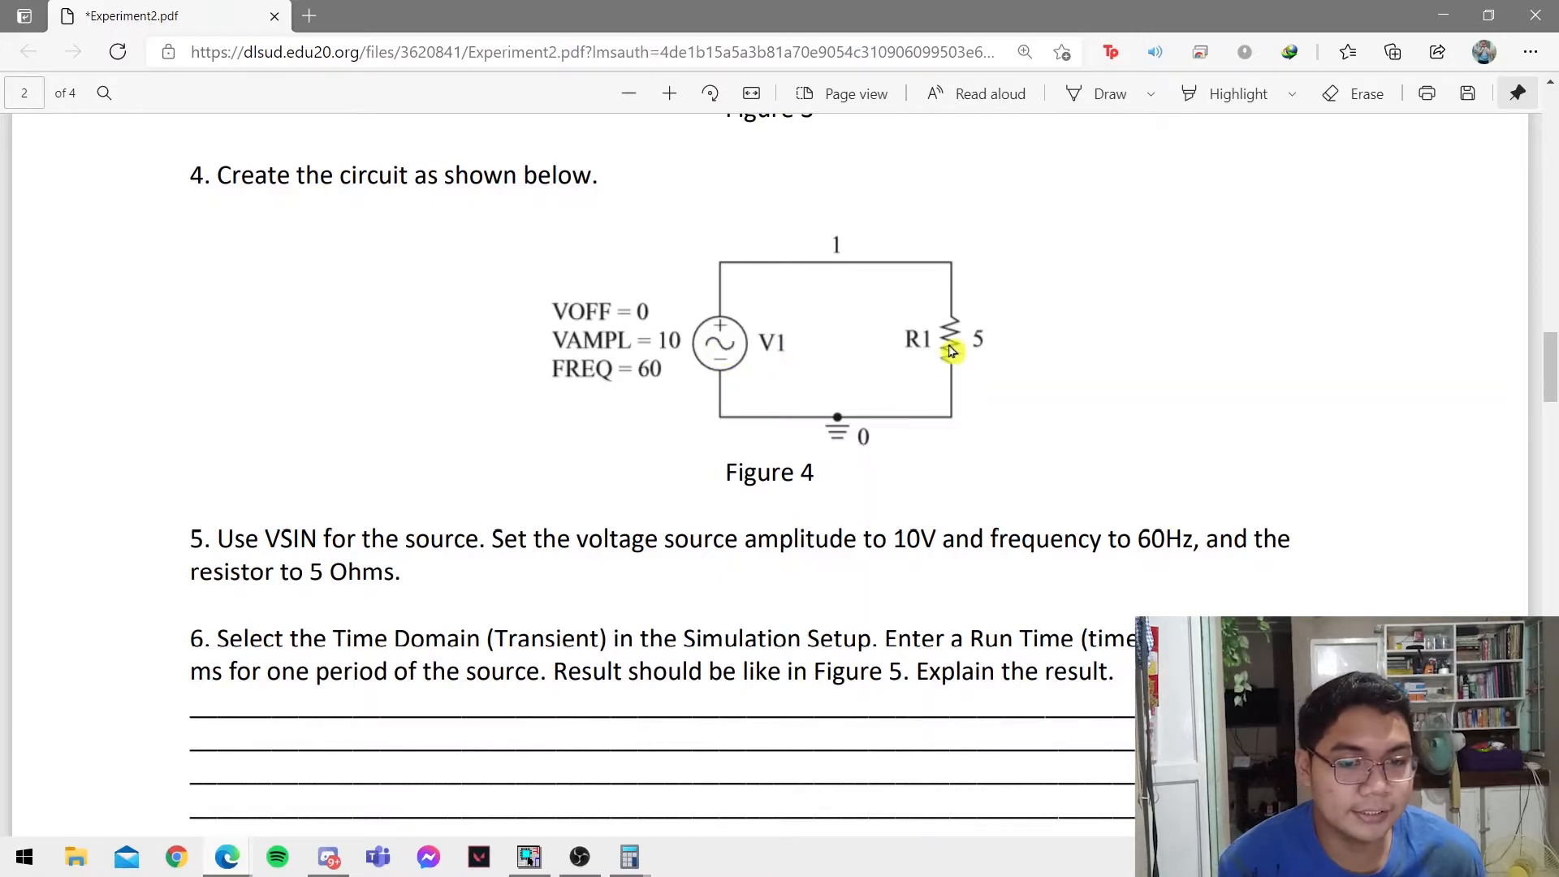
Switch to OrCAD Capture and place a VSIN sinusoidal voltage source on the blank schematic page.
key("alt+Tab")
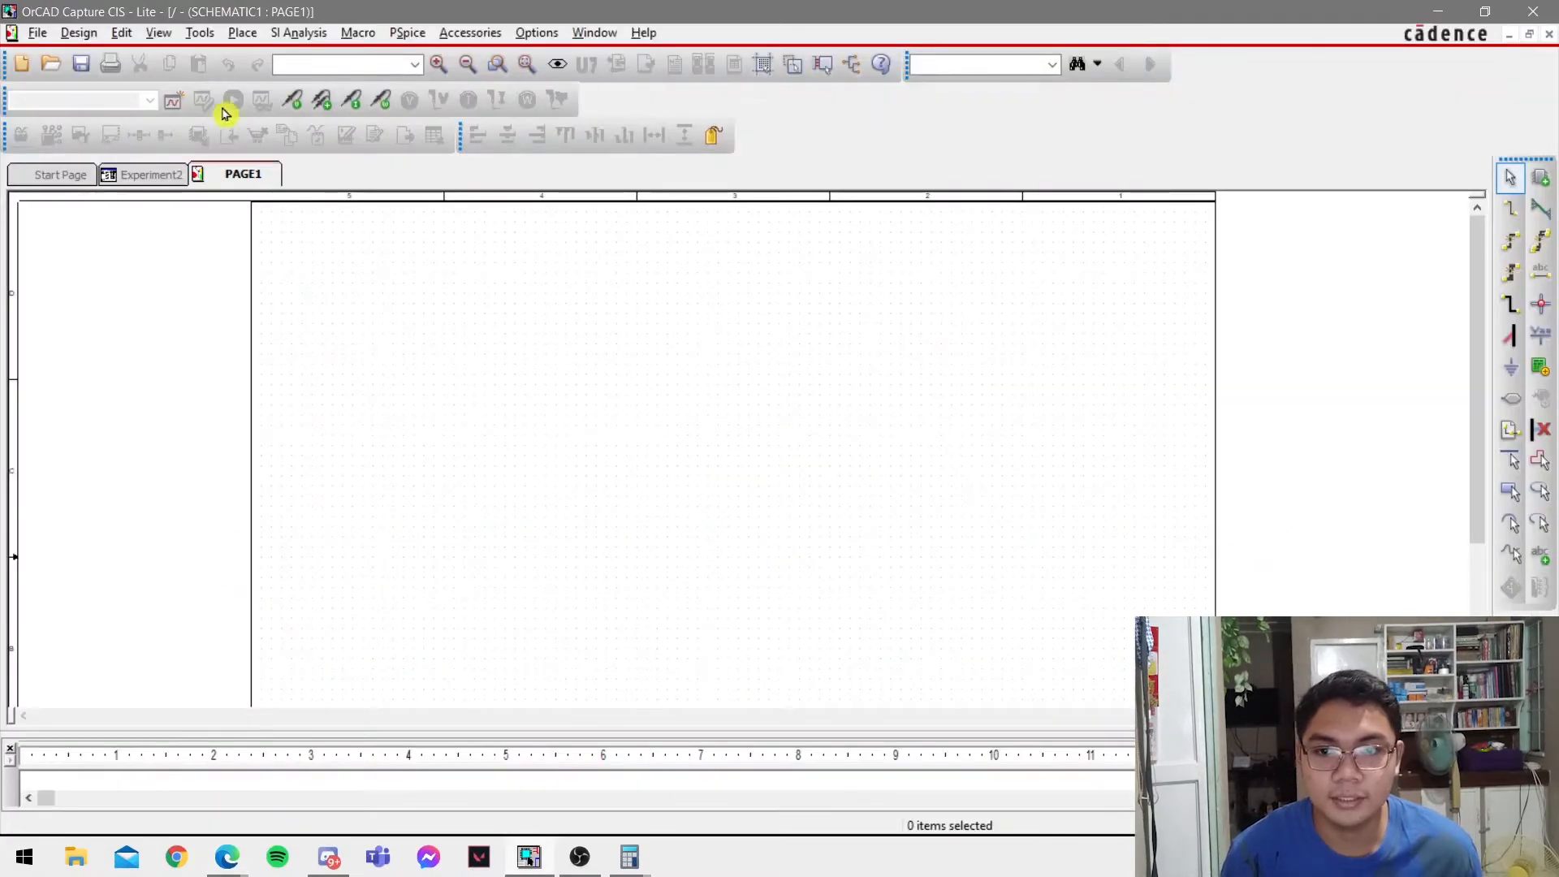
left_click(257, 34)
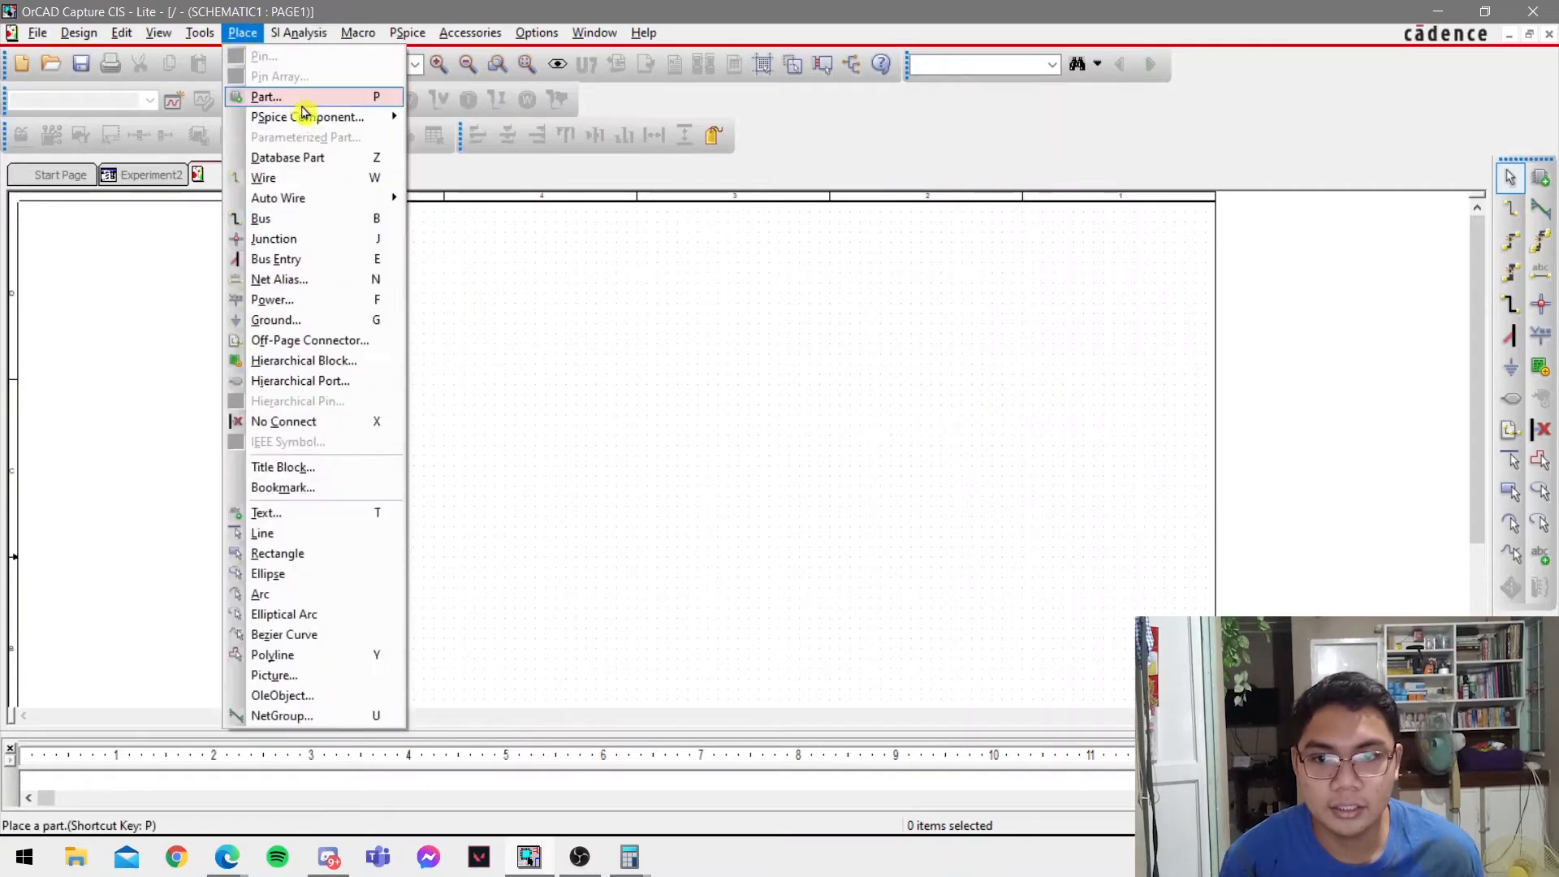
mouse_move(309, 117)
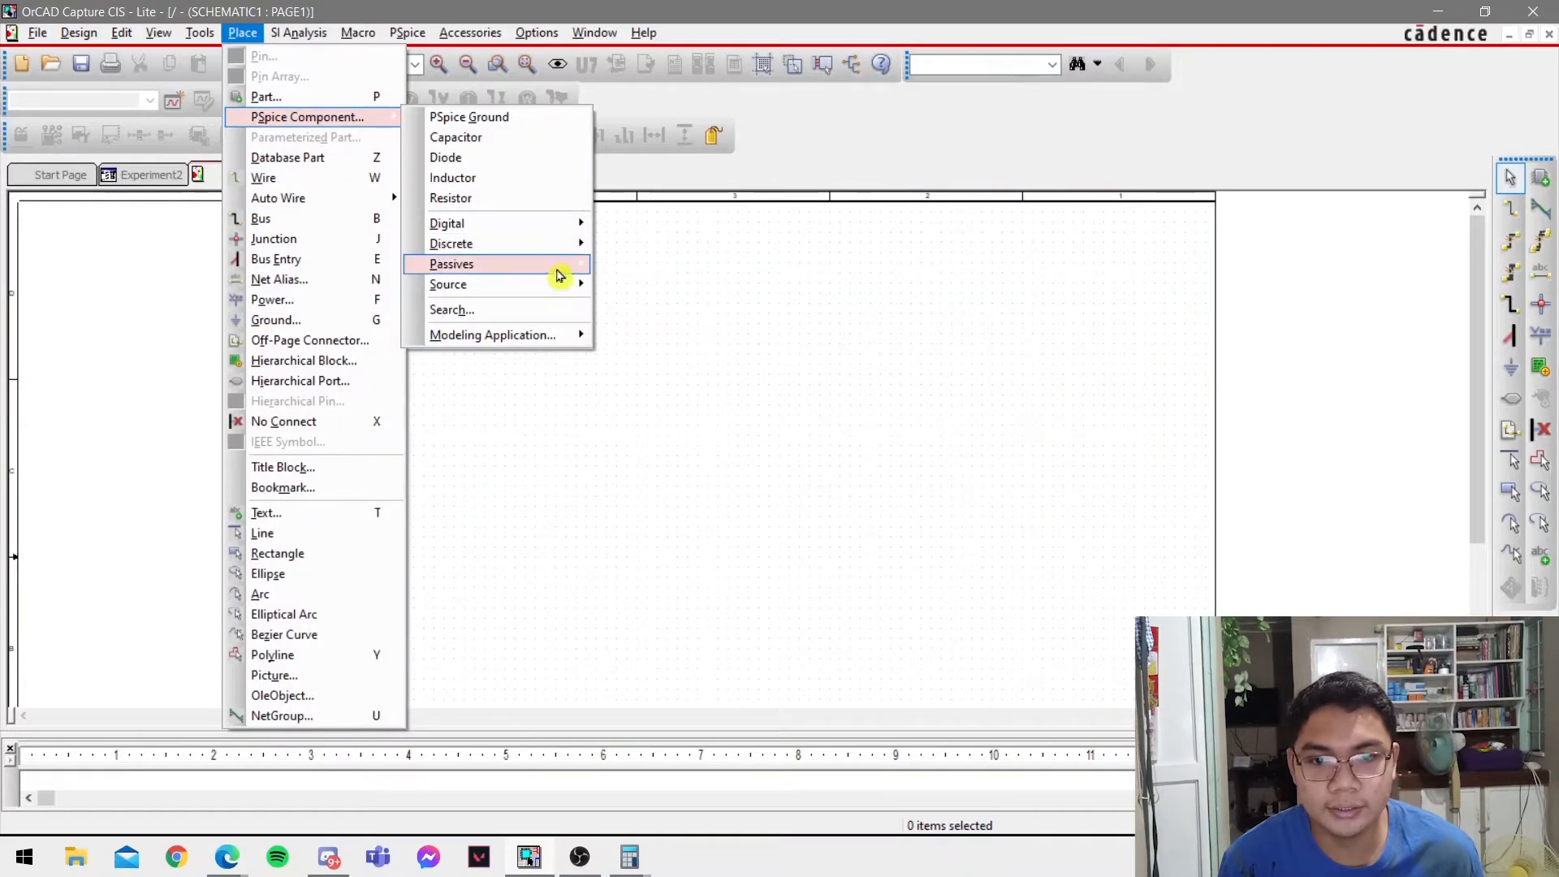
mouse_move(568, 284)
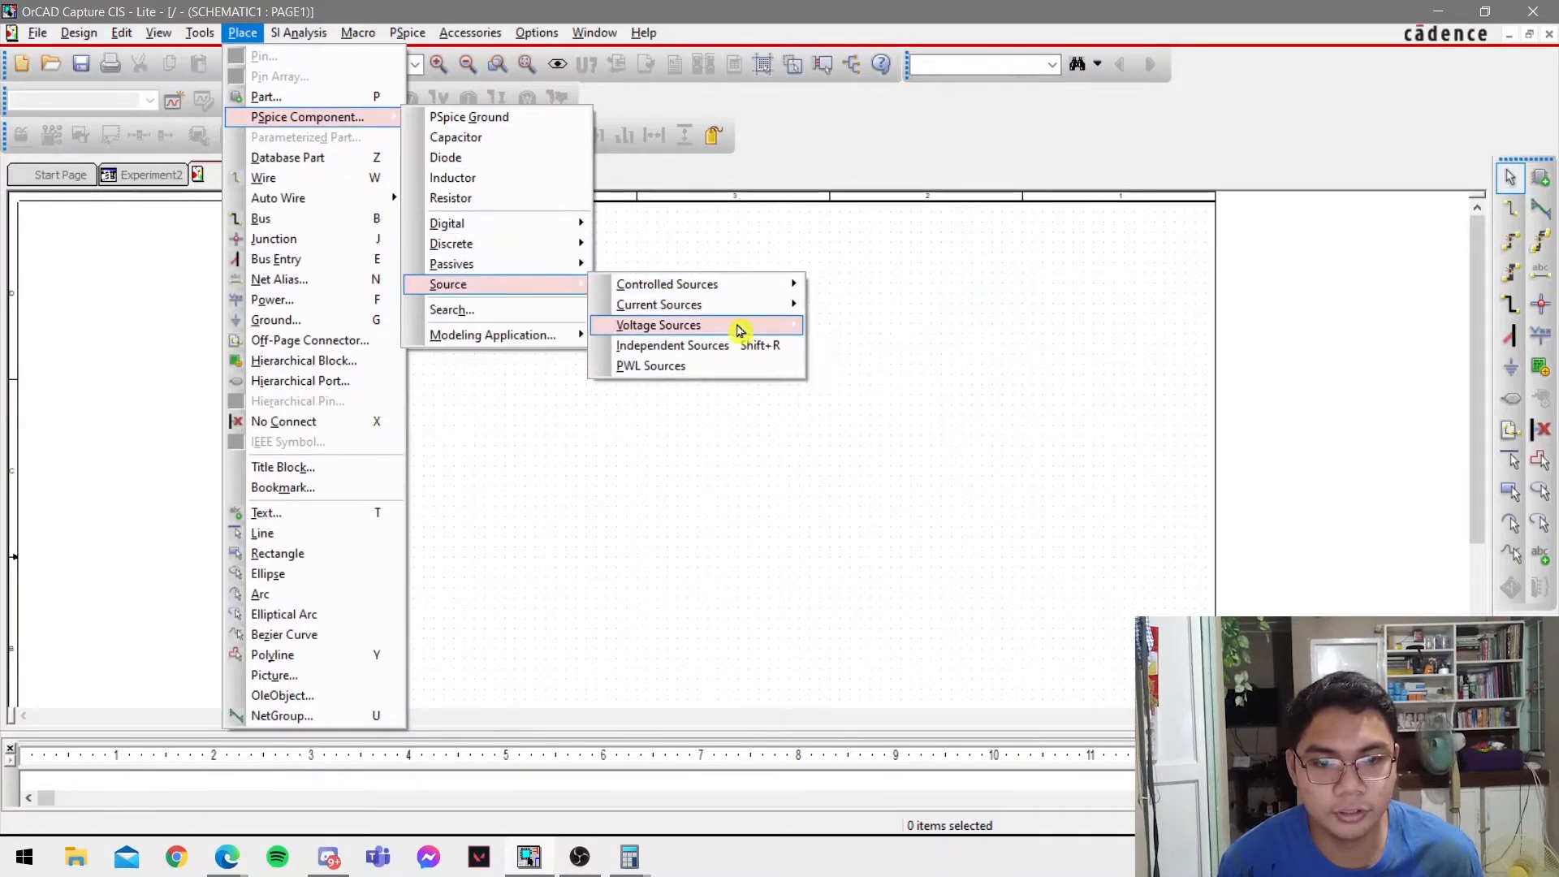
mouse_move(738, 325)
left_click(864, 387)
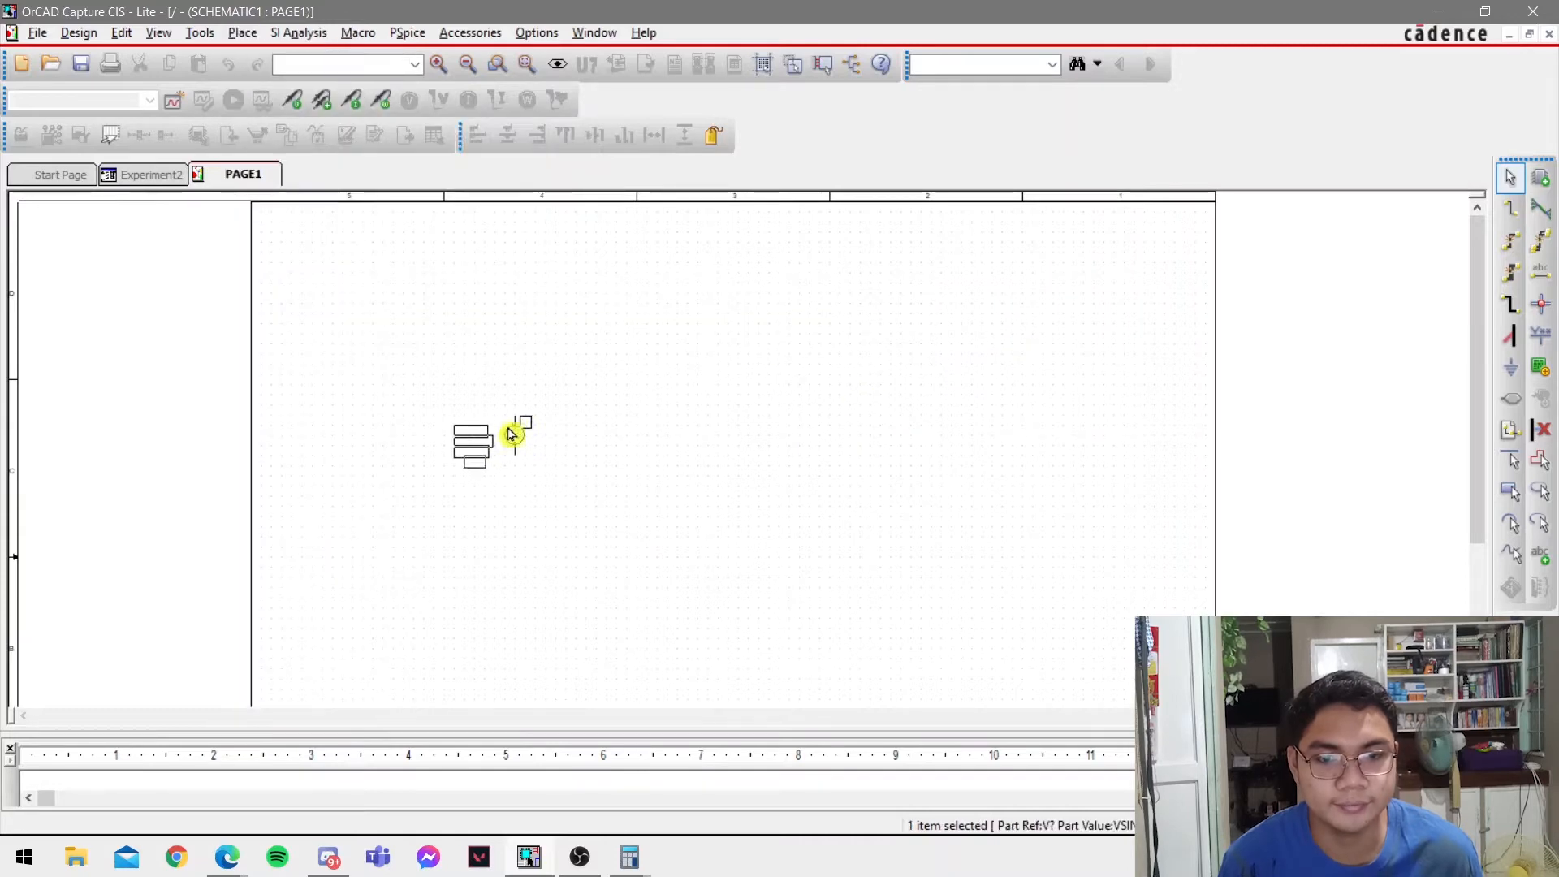
left_click(536, 426)
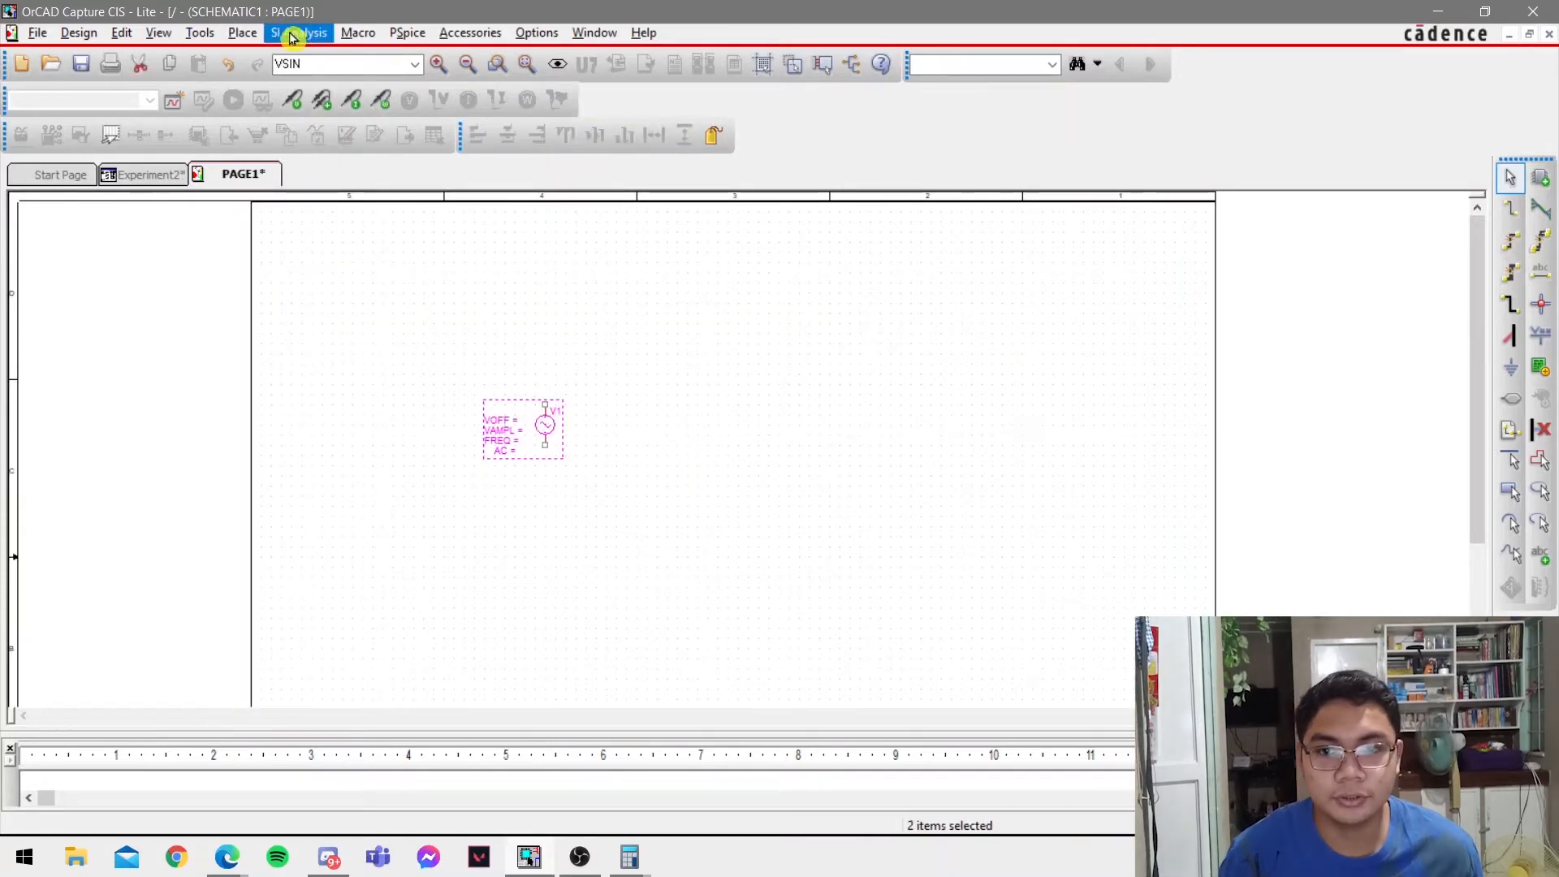
Place a PSpice resistor, rotated to vertical, to the right of the VSIN source and level with it.
left_click(242, 32)
mouse_move(348, 122)
left_click(488, 191)
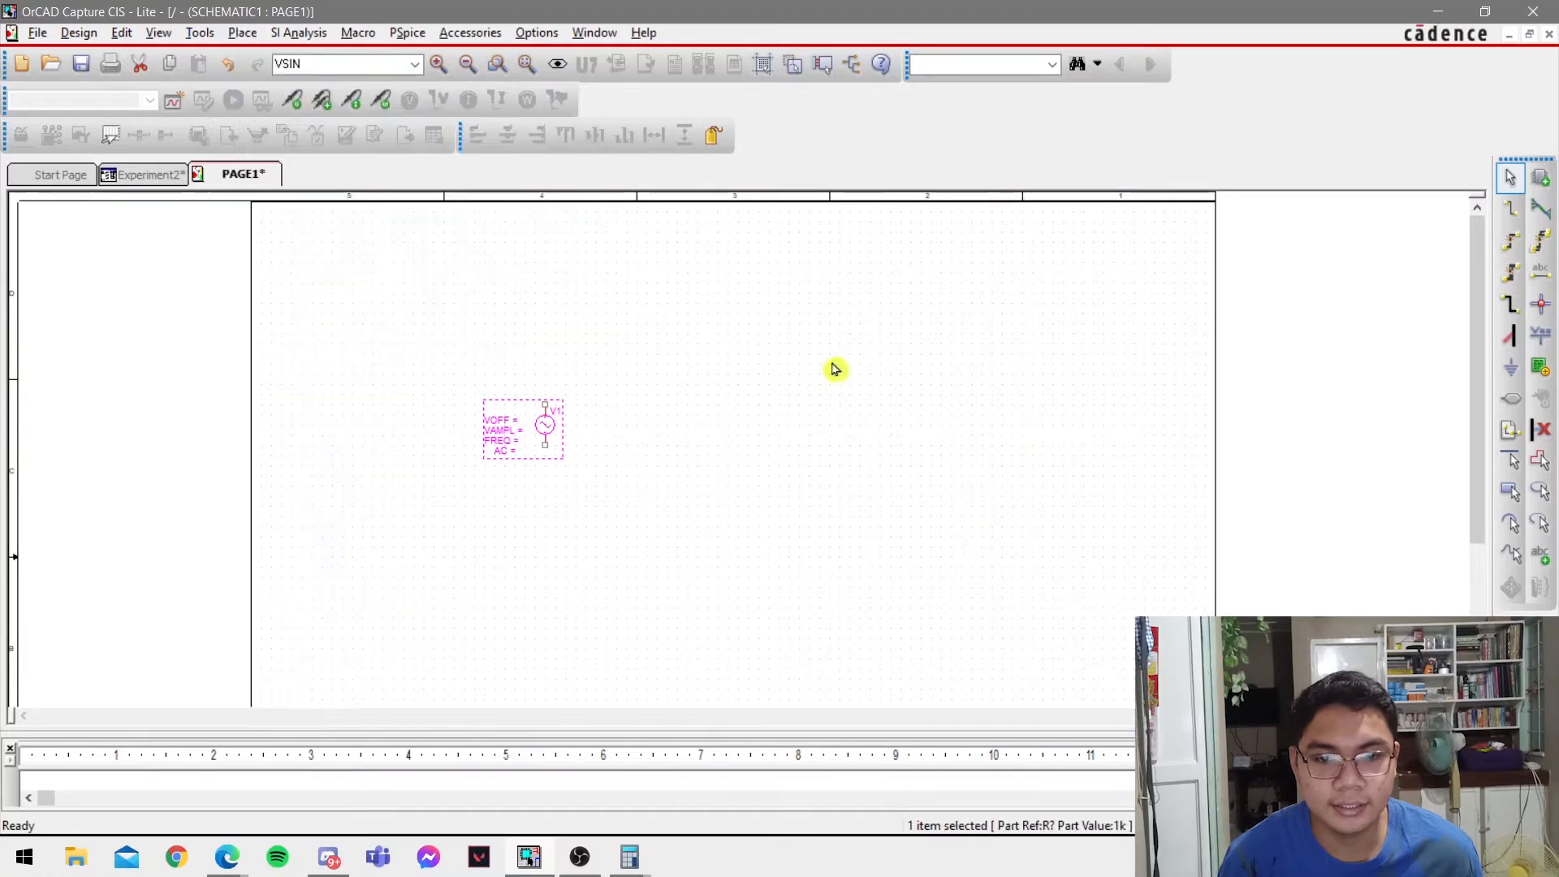
key("r")
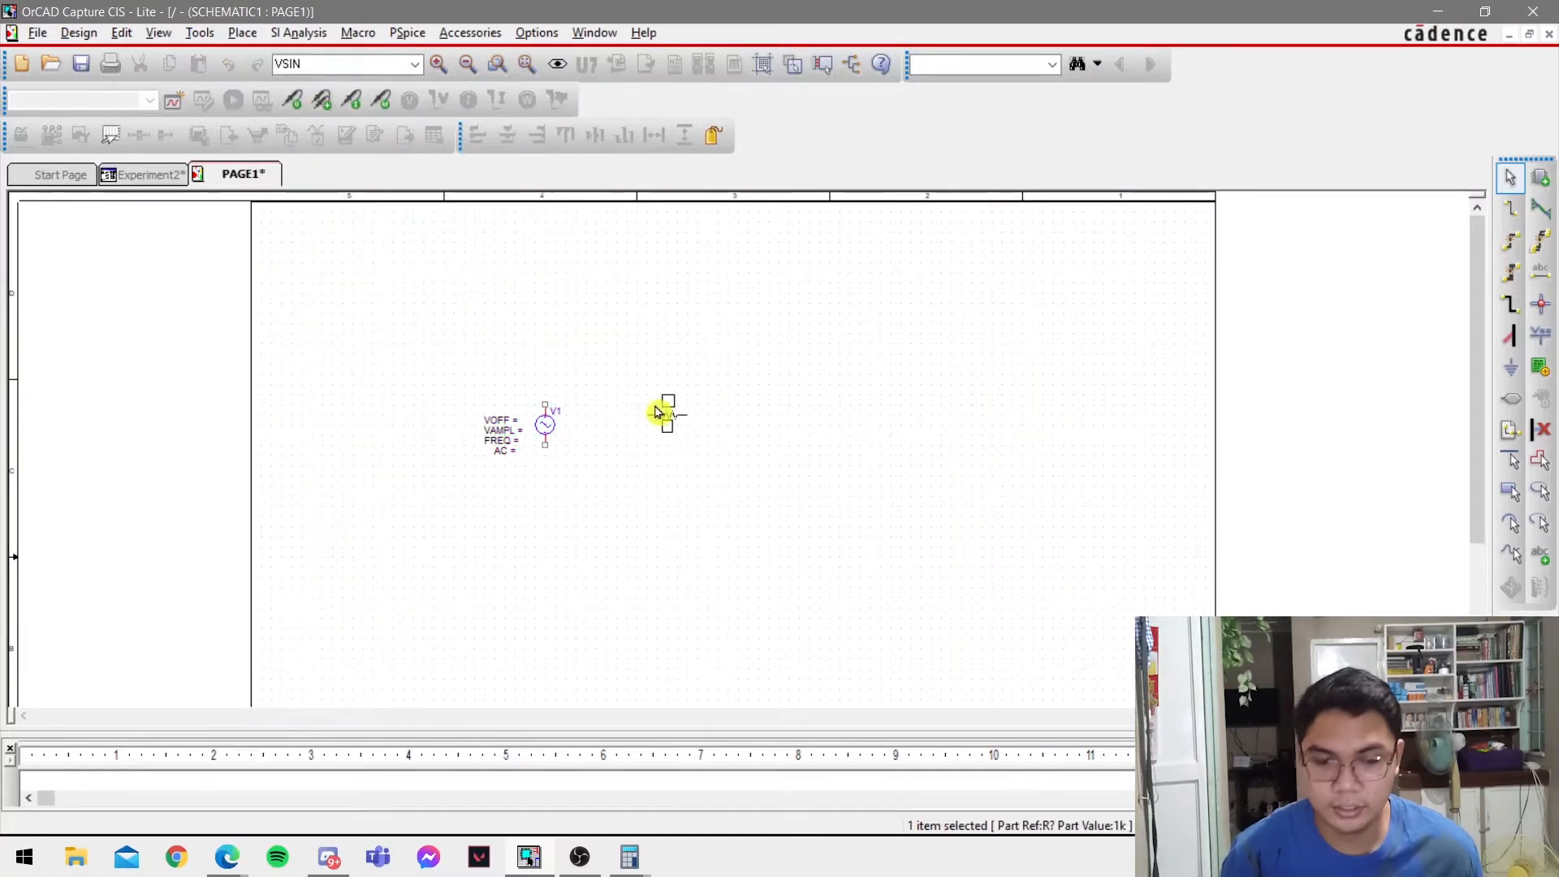
left_click(645, 422)
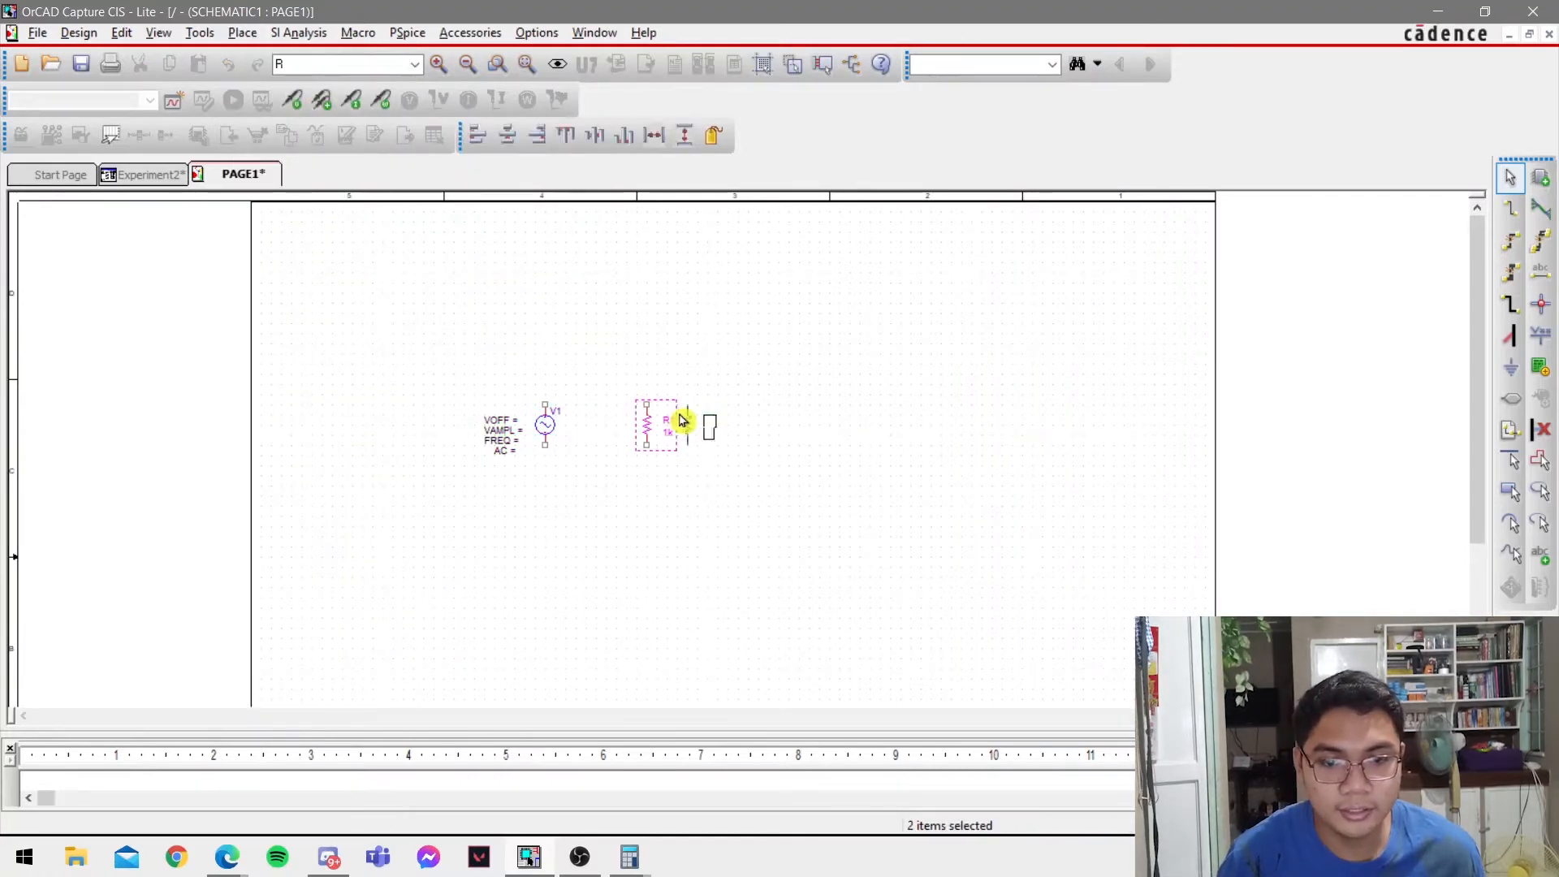
key("Escape")
Place a 0/CAPSYM ground symbol below and midway between the voltage source and the resistor.
key("g")
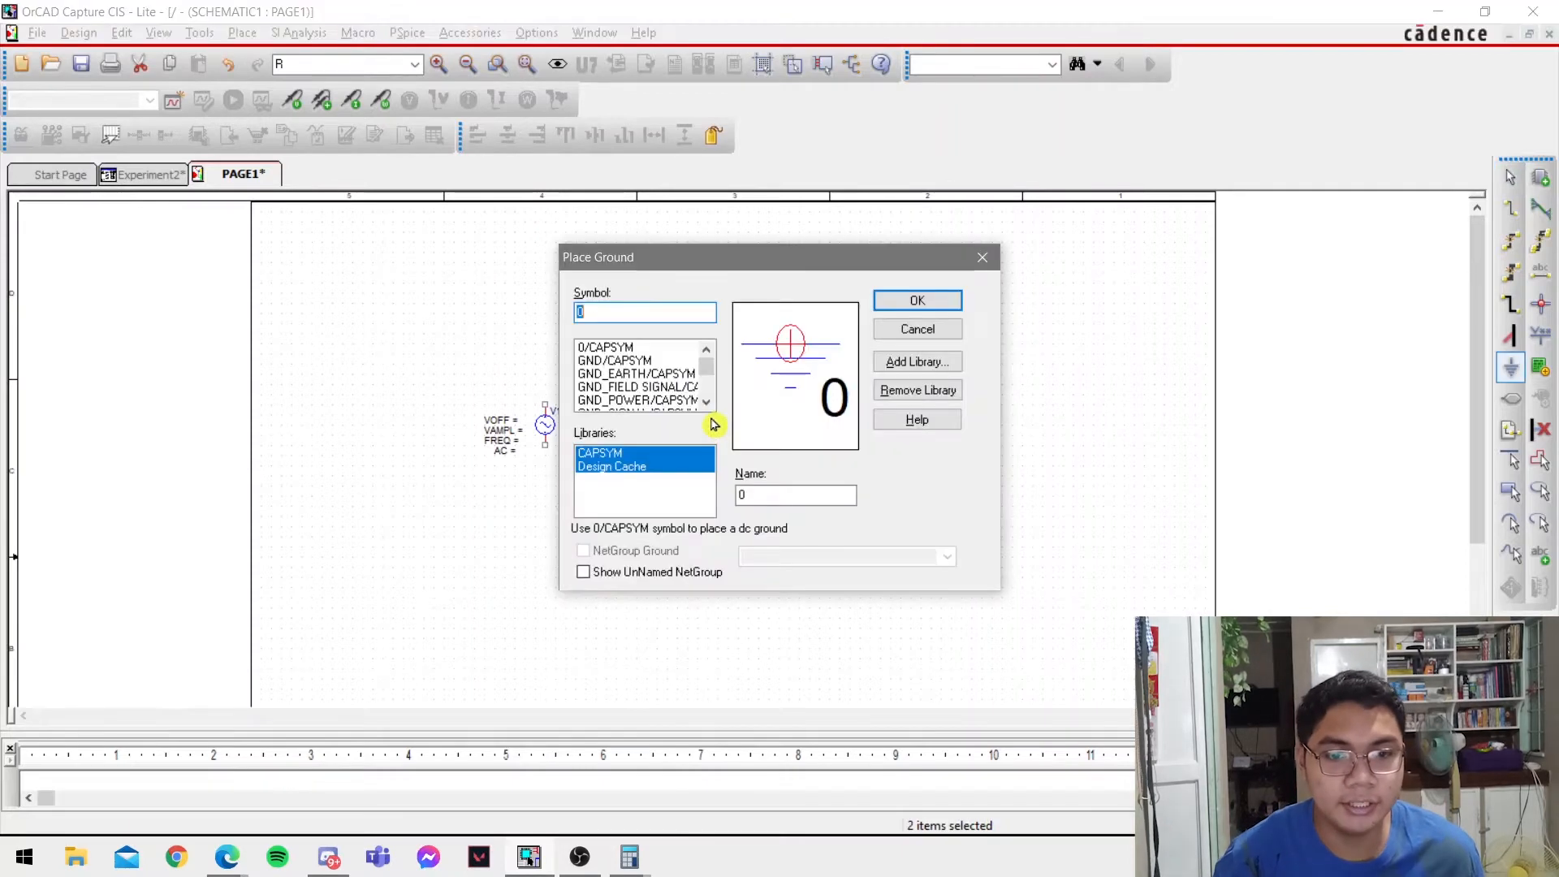
key("Return")
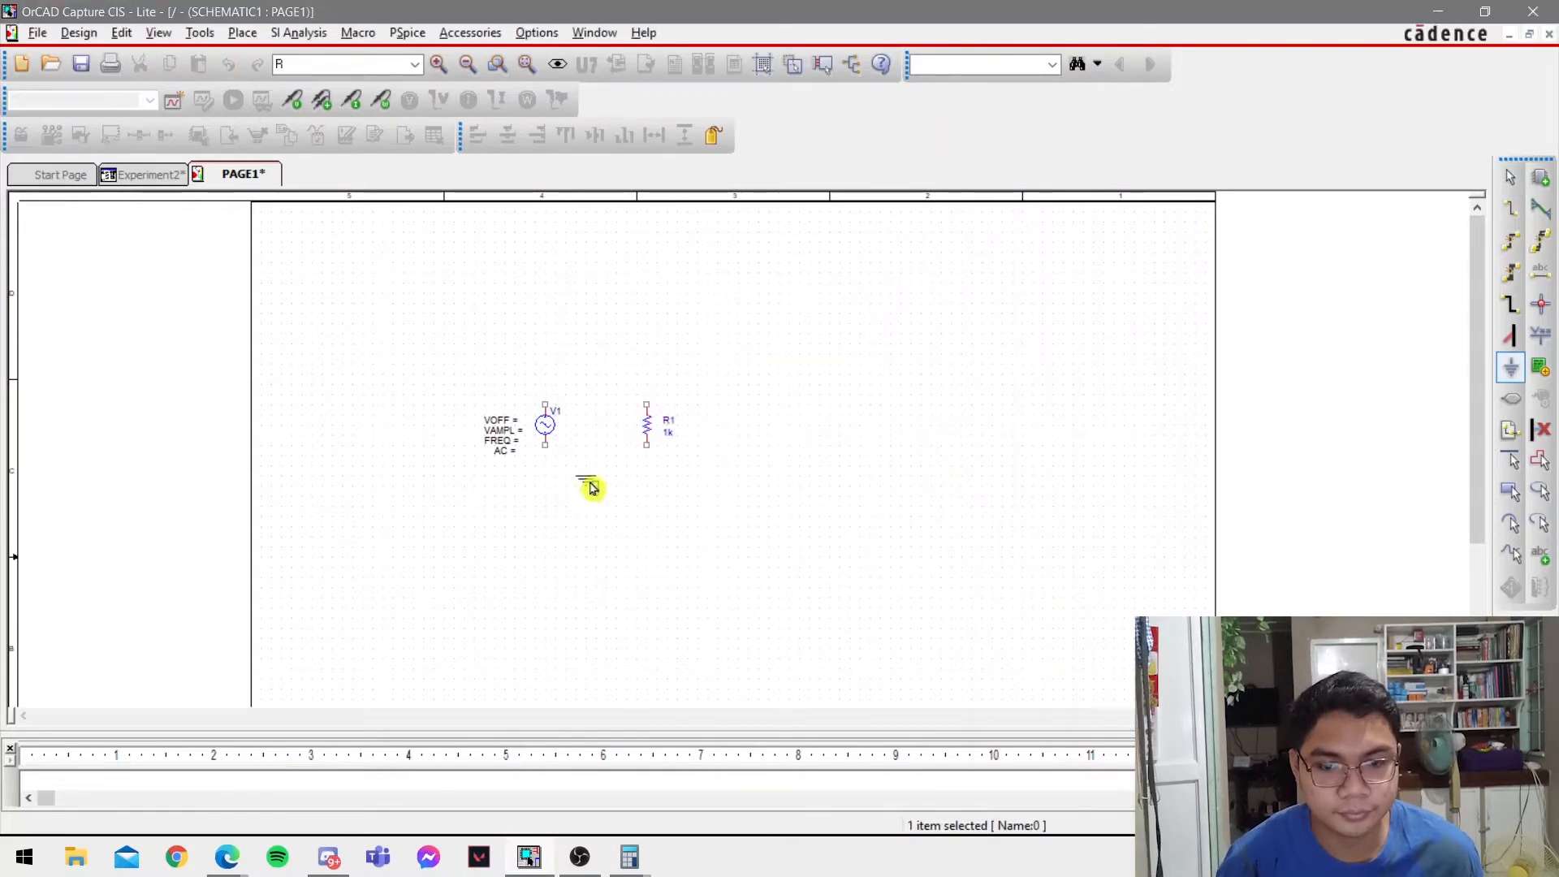
left_click(599, 488)
key("Escape")
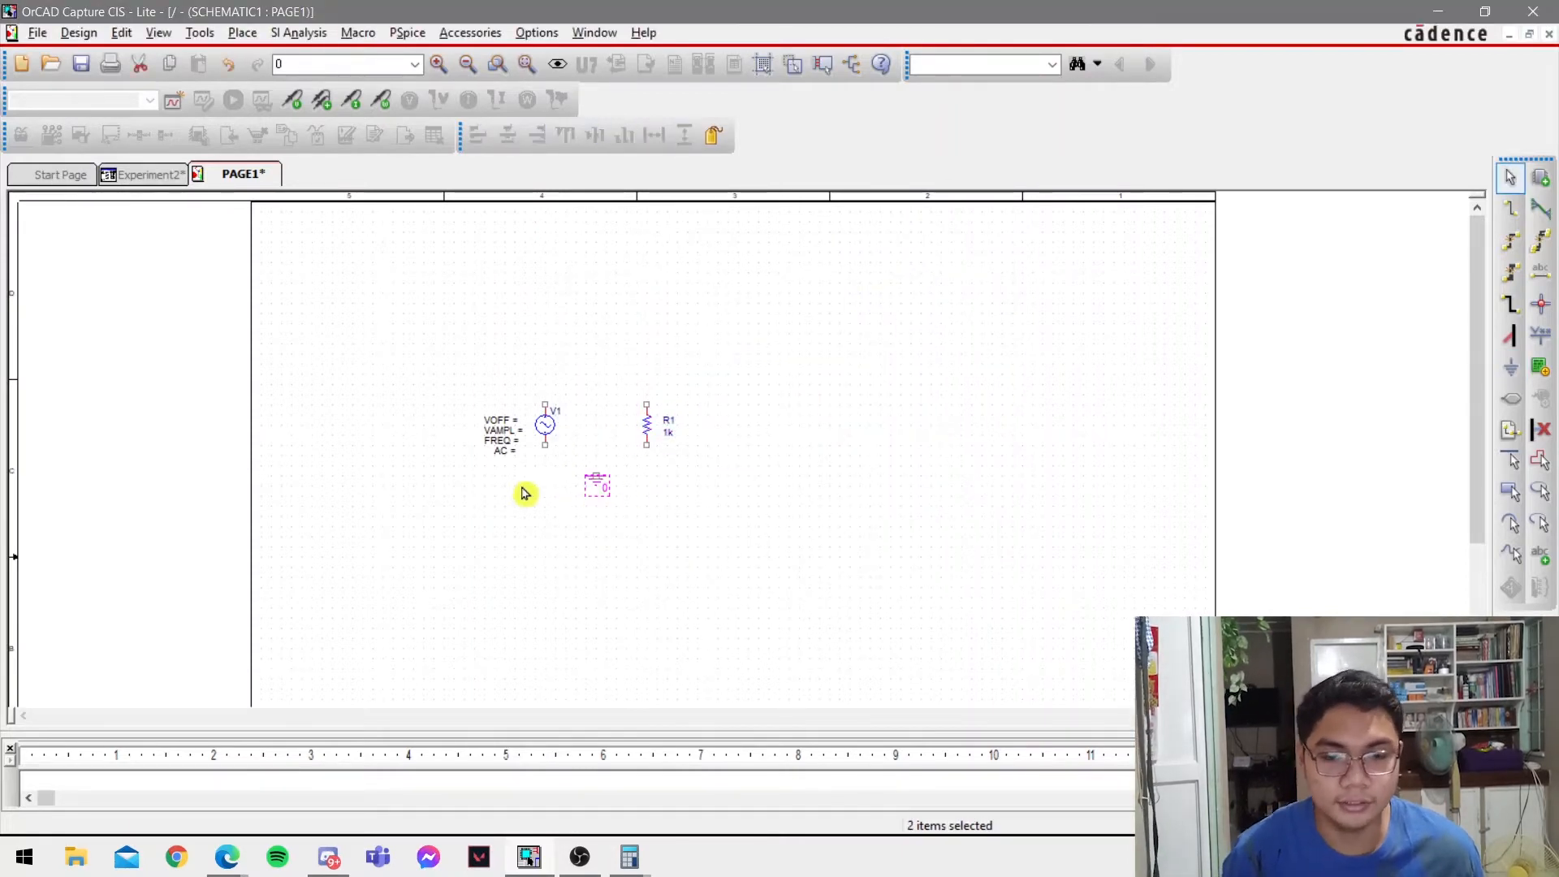
Wire the upper terminal of source V1 to the upper terminal of resistor R1.
scroll(522, 490, "up", 1, "ctrl")
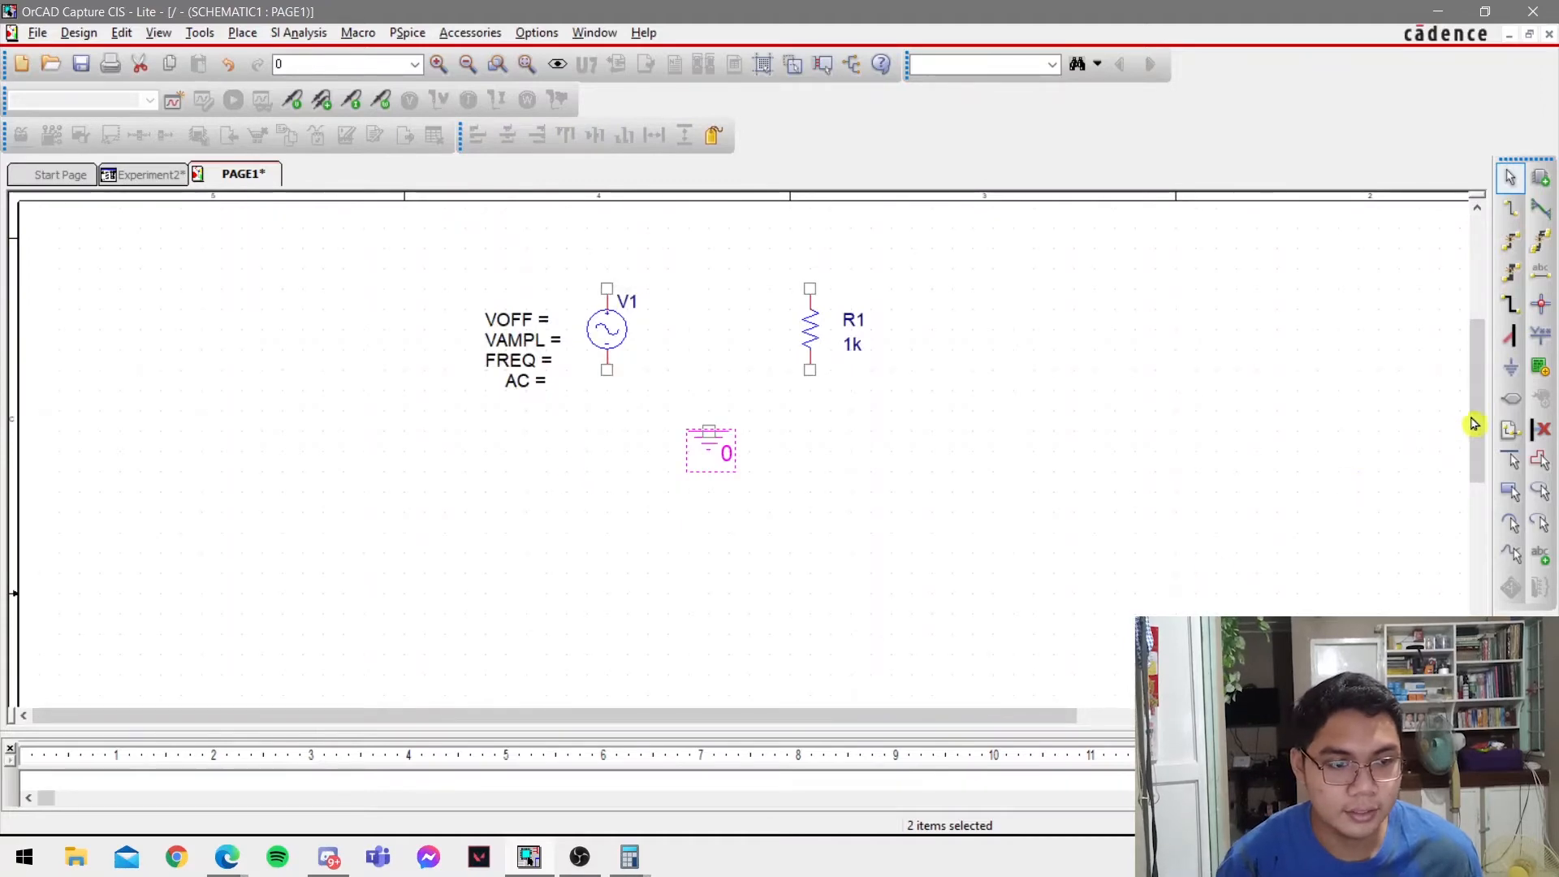
left_click_drag(1476, 424, 1472, 404)
key("w")
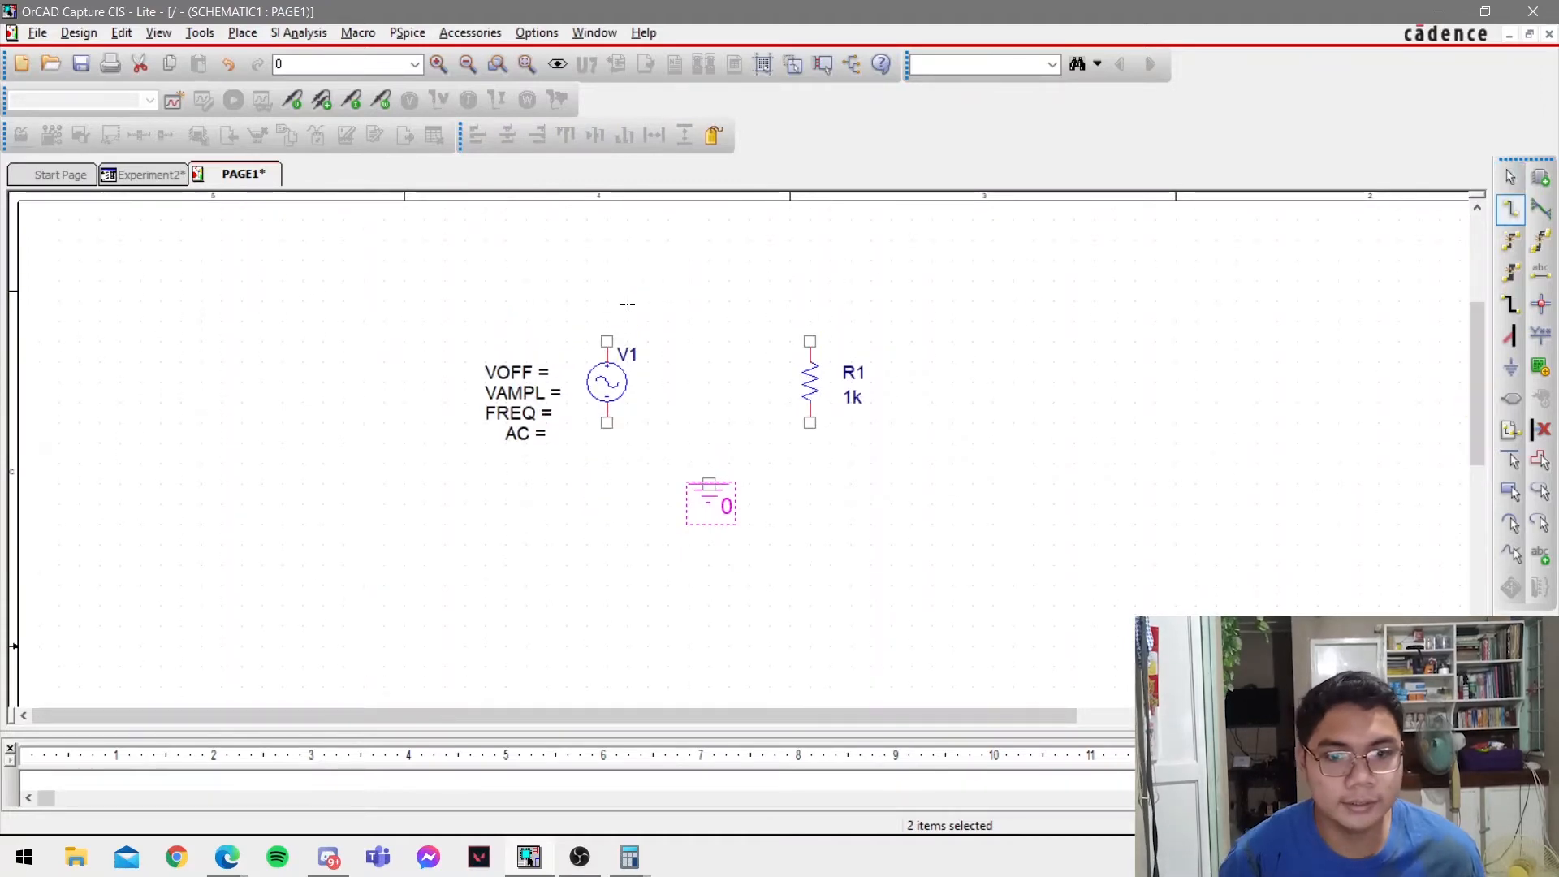
left_click(607, 340)
left_click(811, 341)
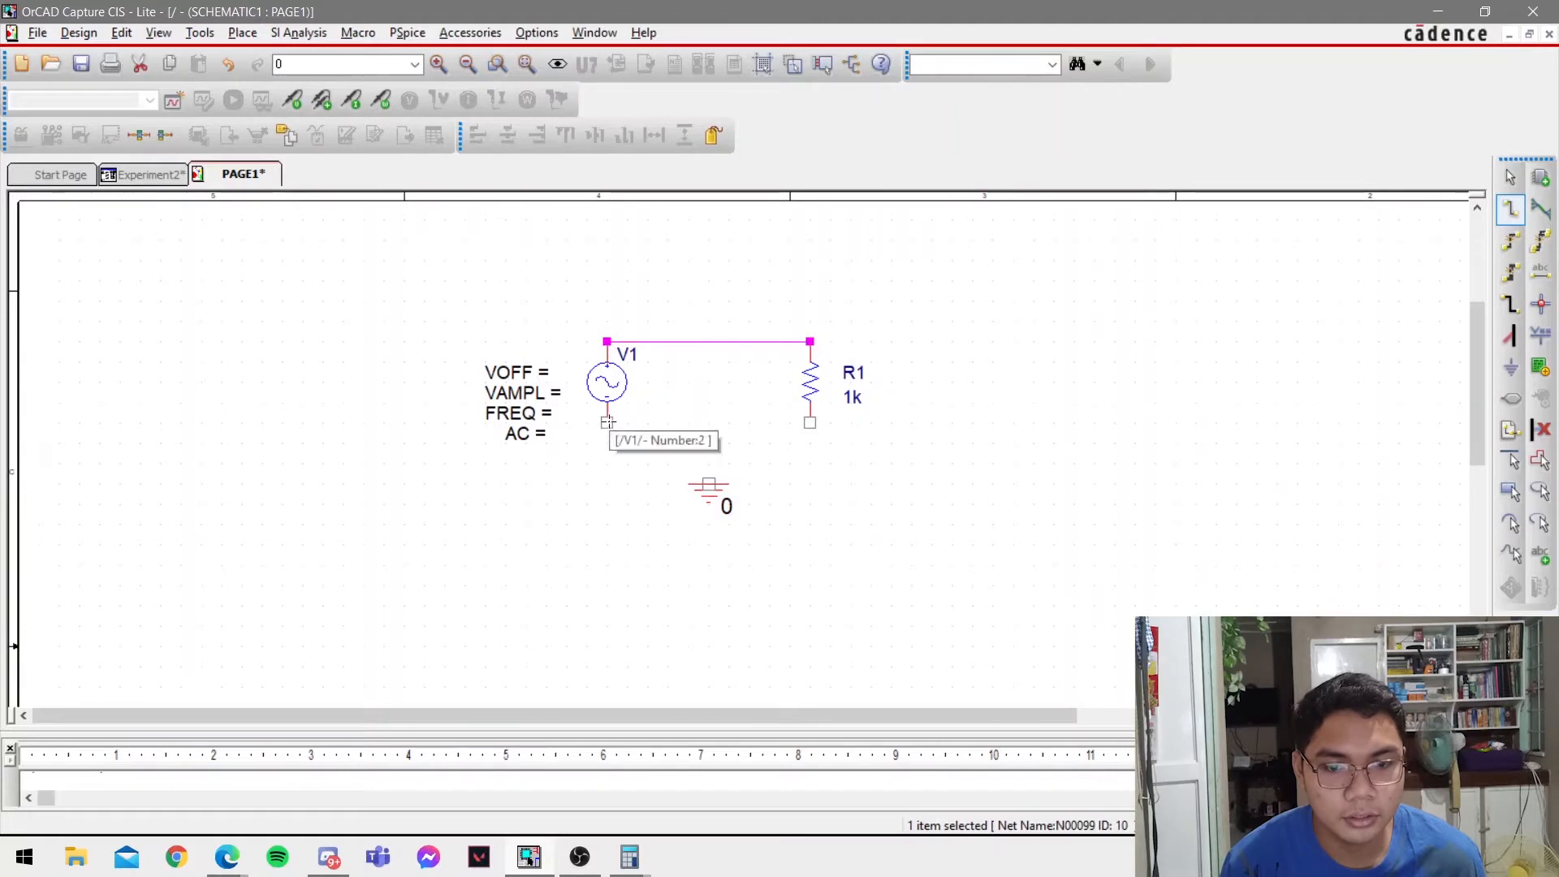
Wire the lower terminal of V1 to the ground symbol and join that wire to R1's lower terminal.
left_click(607, 422)
left_click(708, 482)
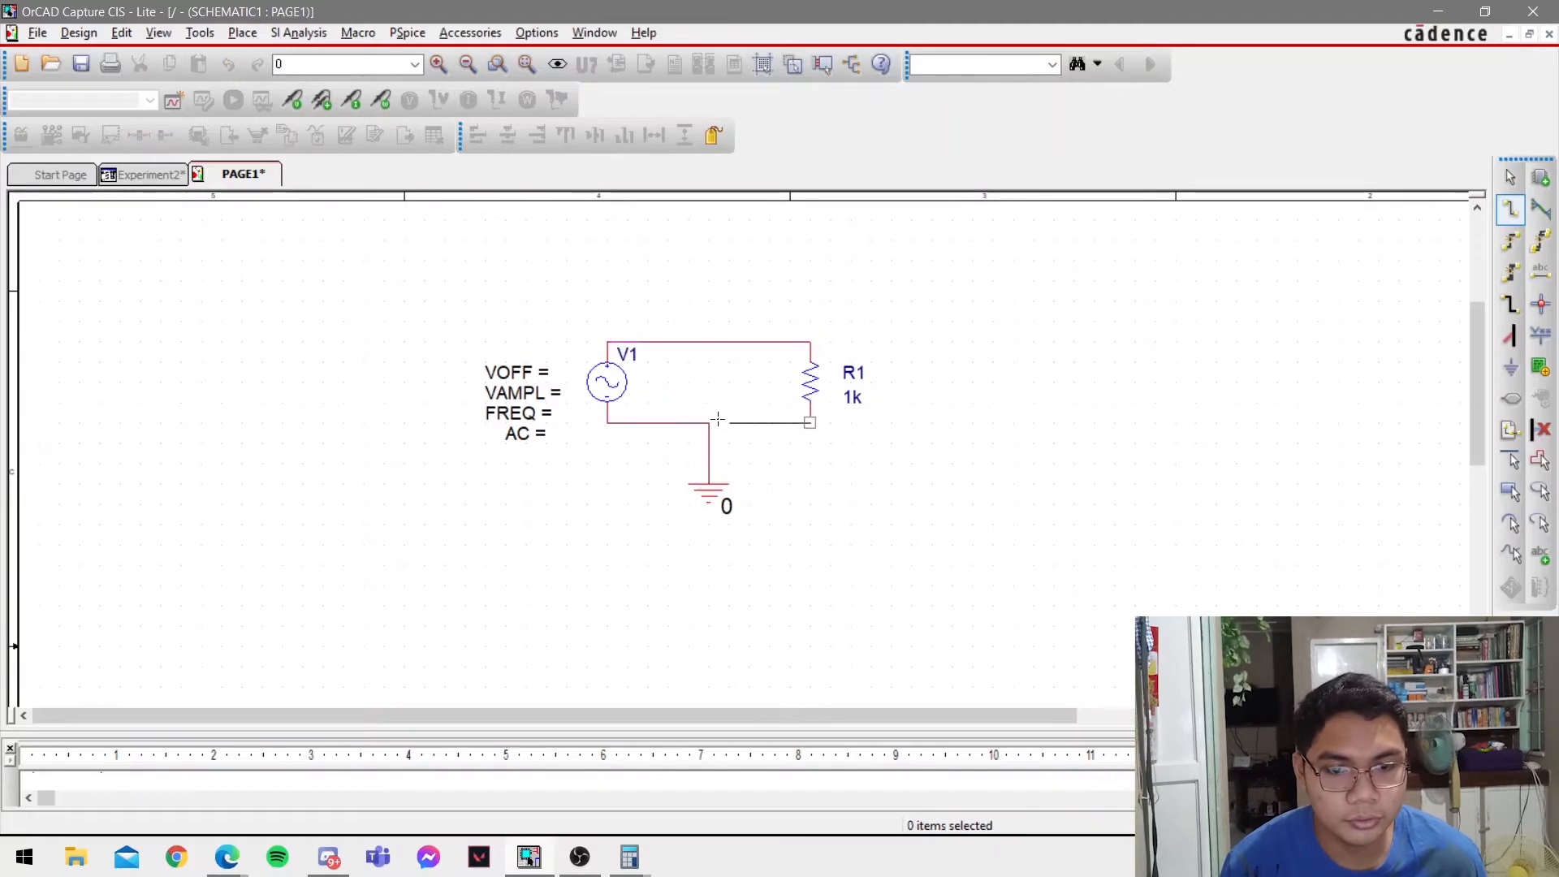
left_click(708, 422)
left_click(810, 422)
key("Escape")
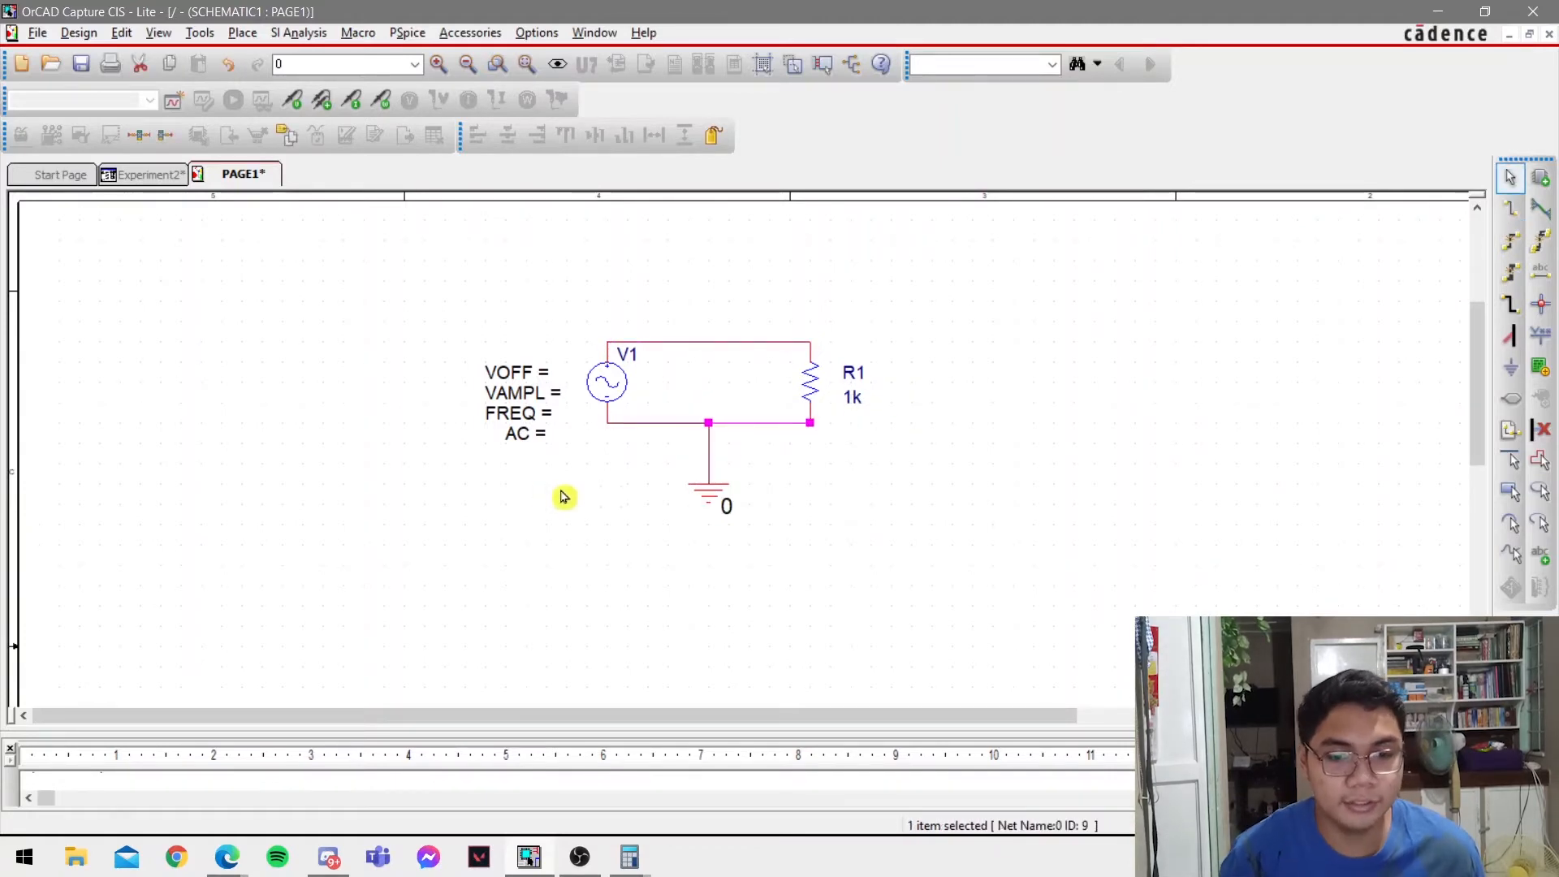
Check Figure 4 in the lab PDF and set the VSIN source's VOFF to 0.
key("alt+Tab")
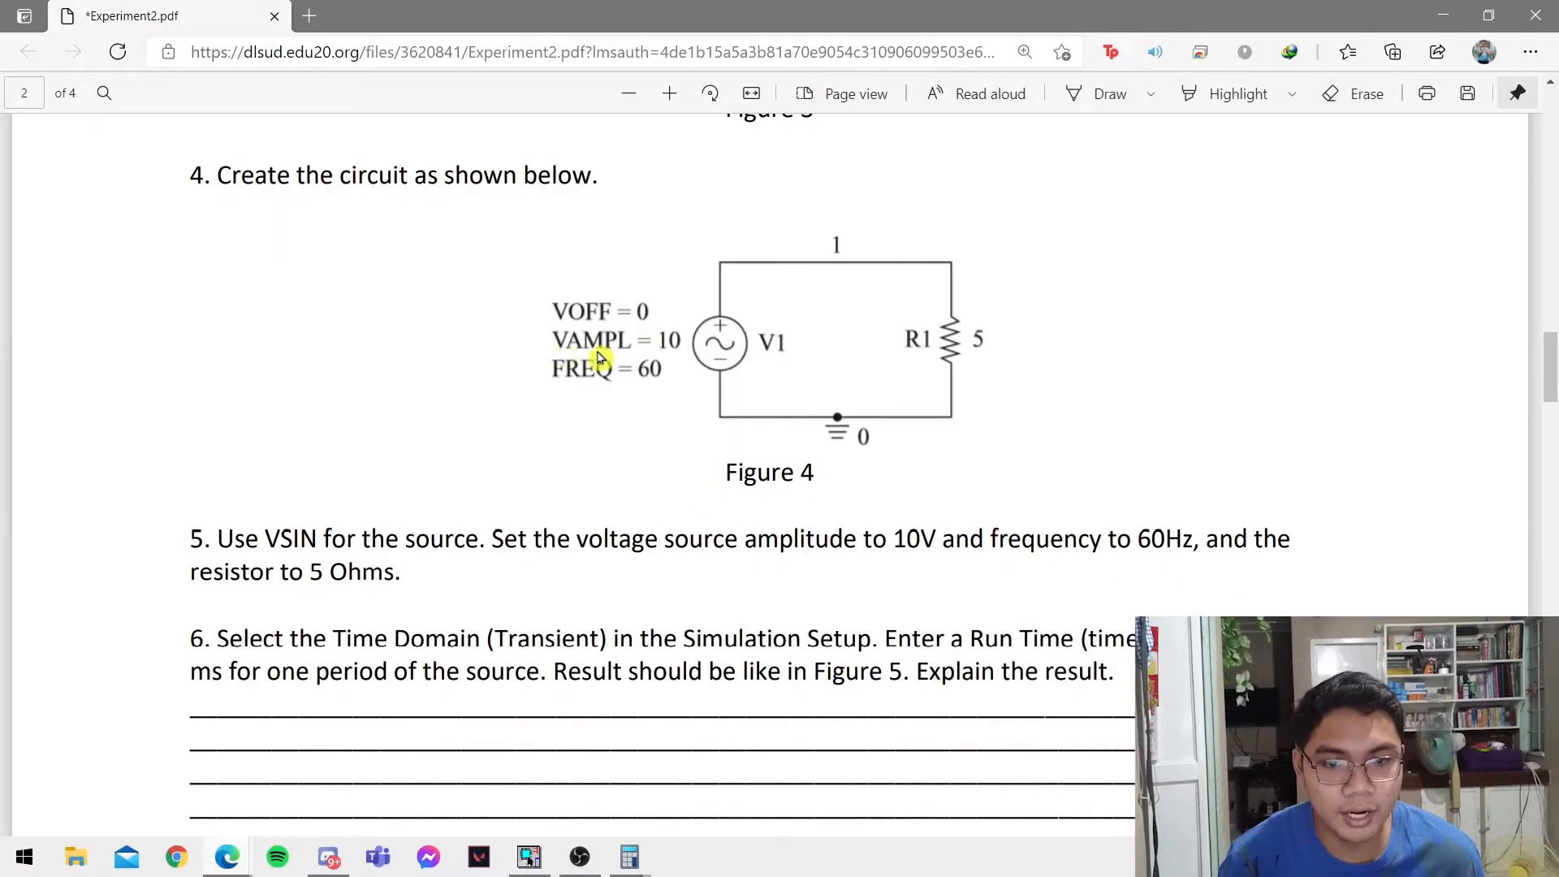
key("alt+Tab")
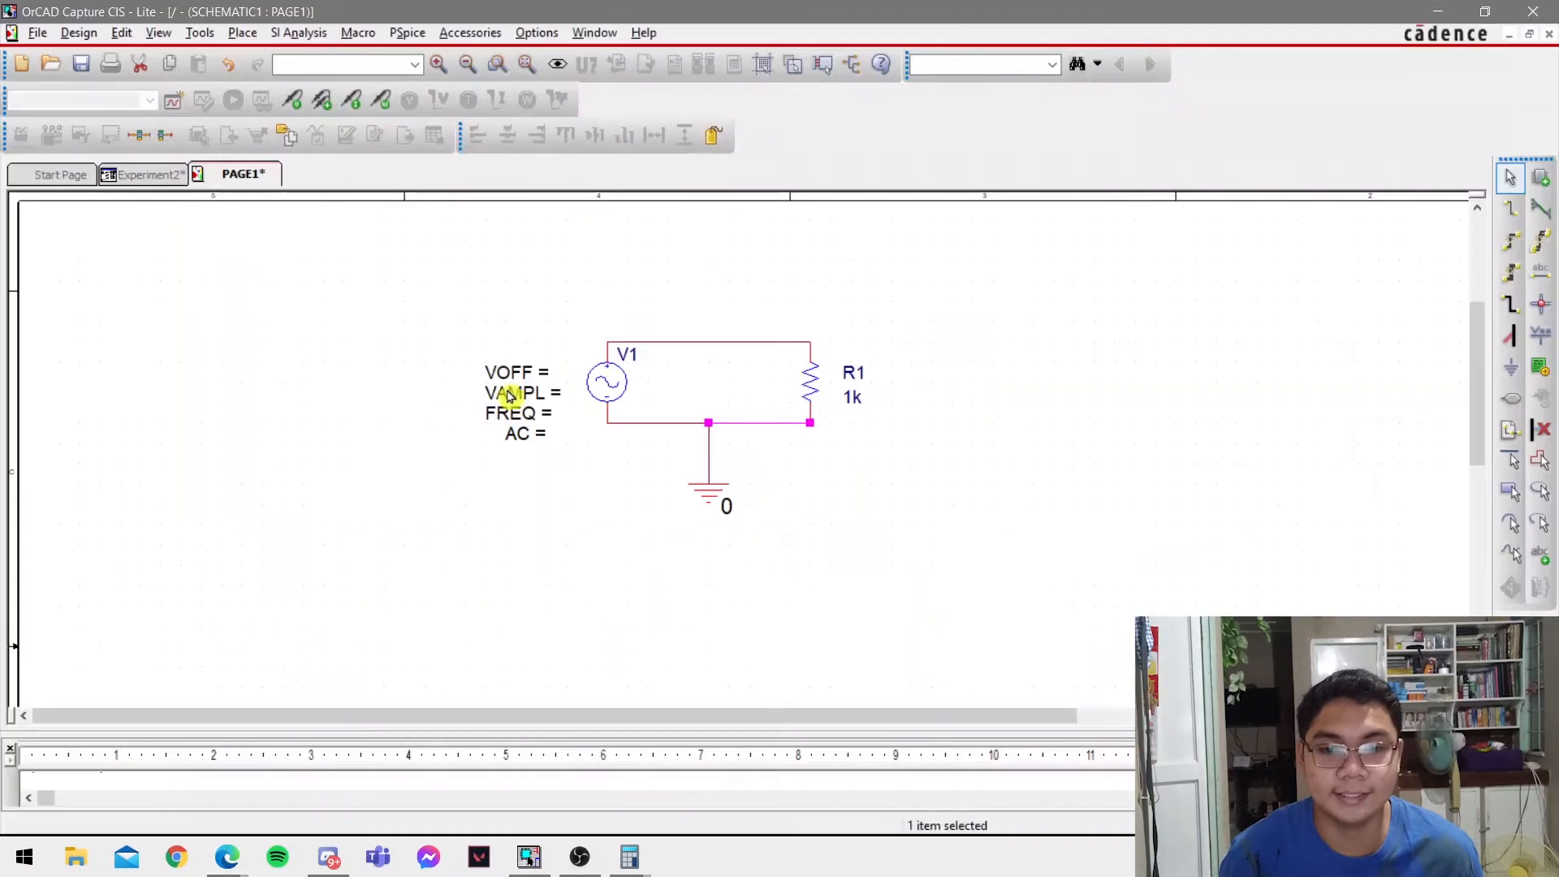
double_click(498, 375)
type("0")
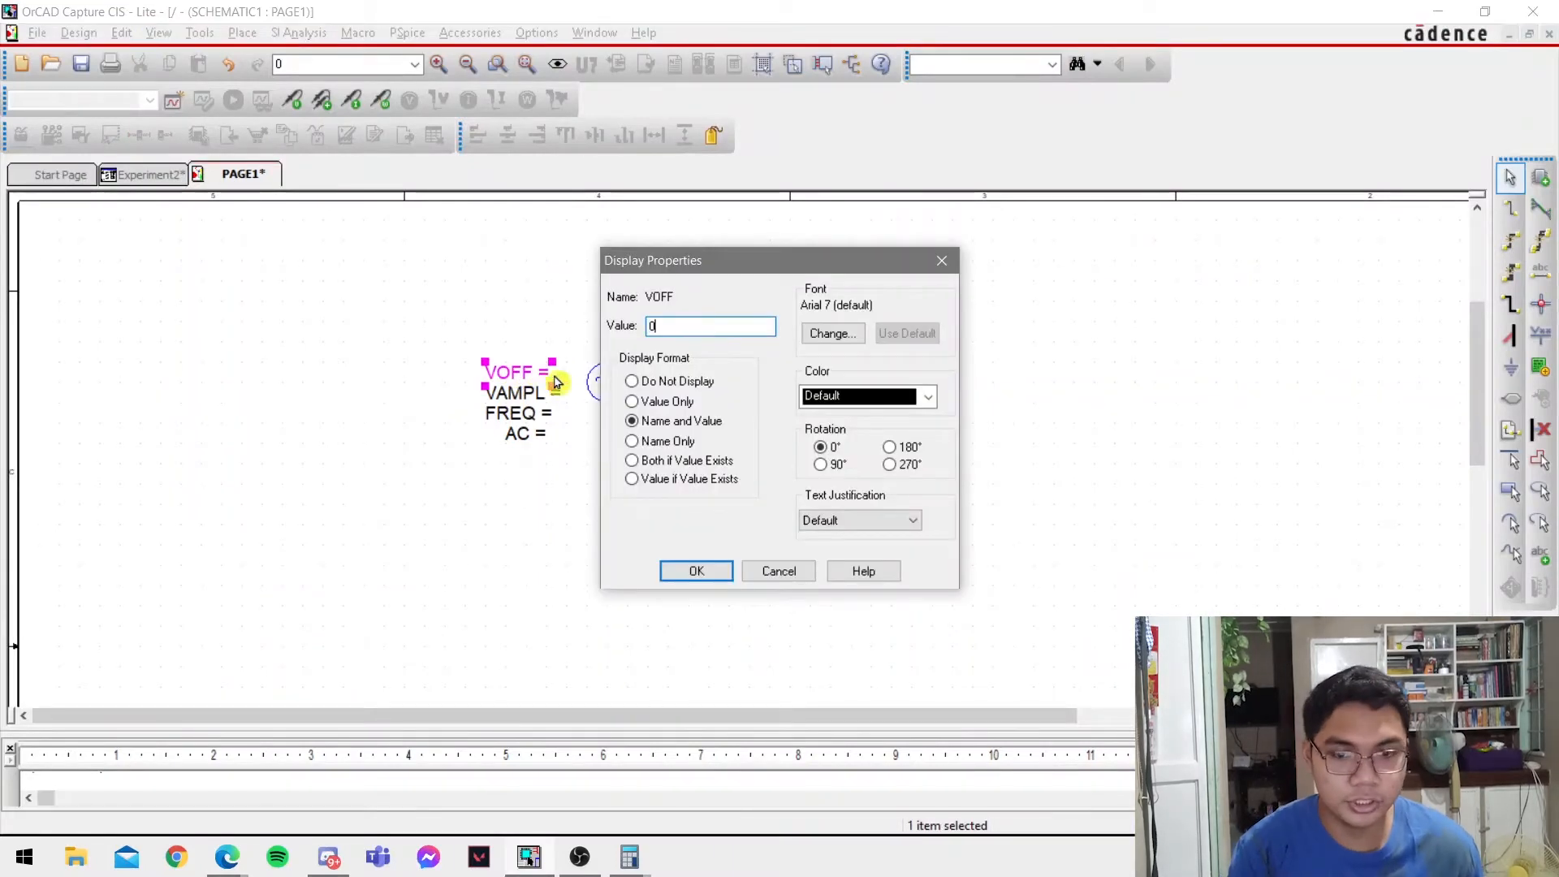
key("Return")
Set source V1's VAMPL to 10 and its FREQ to 60.
double_click(559, 395)
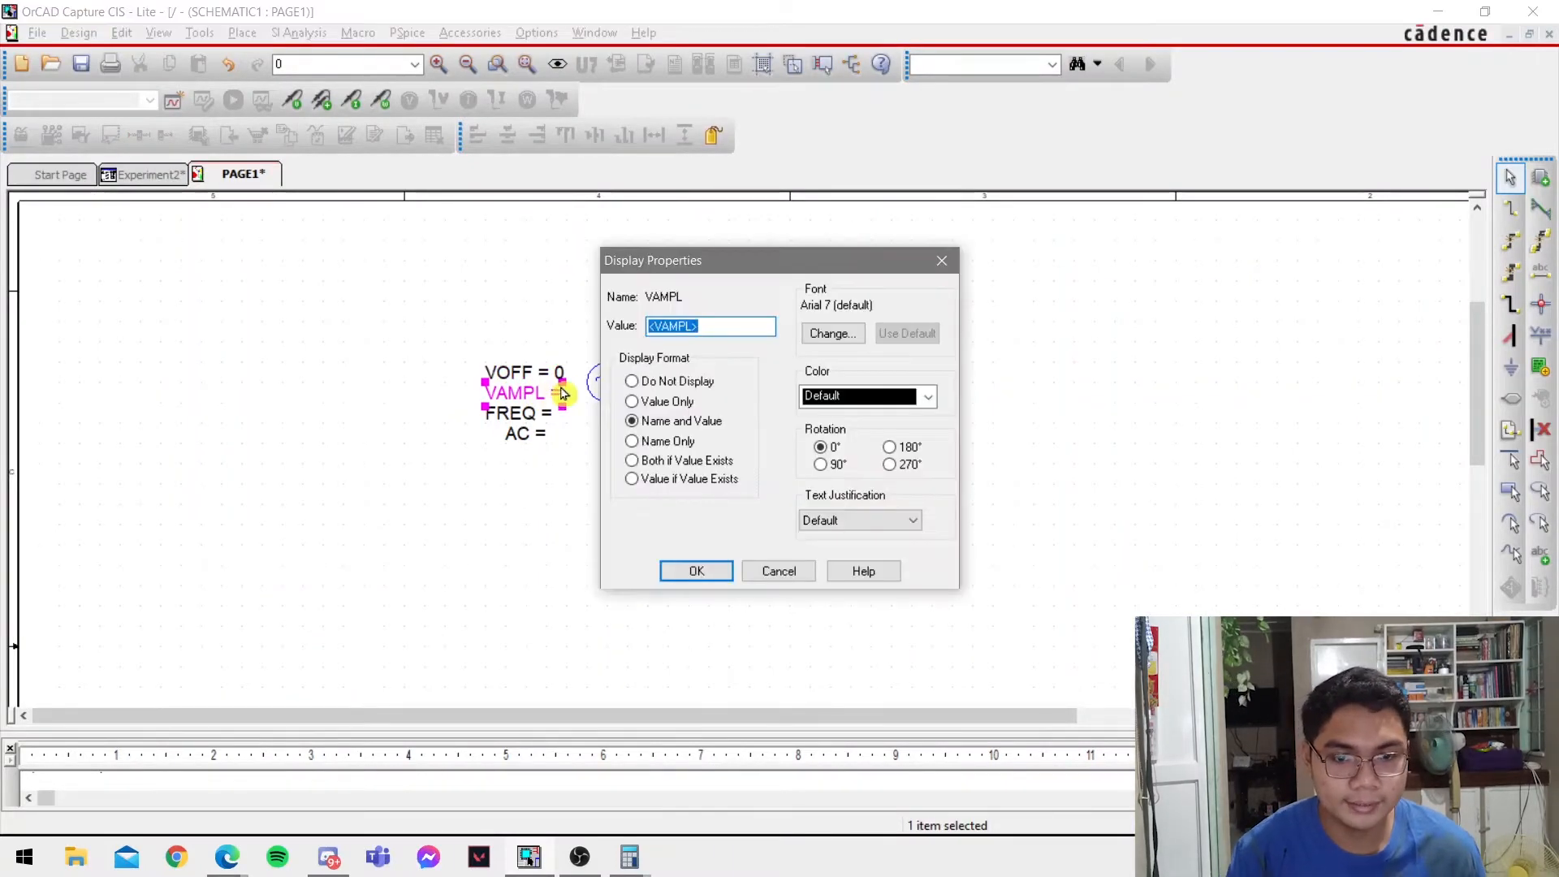
type("10")
key("Return")
double_click(523, 415)
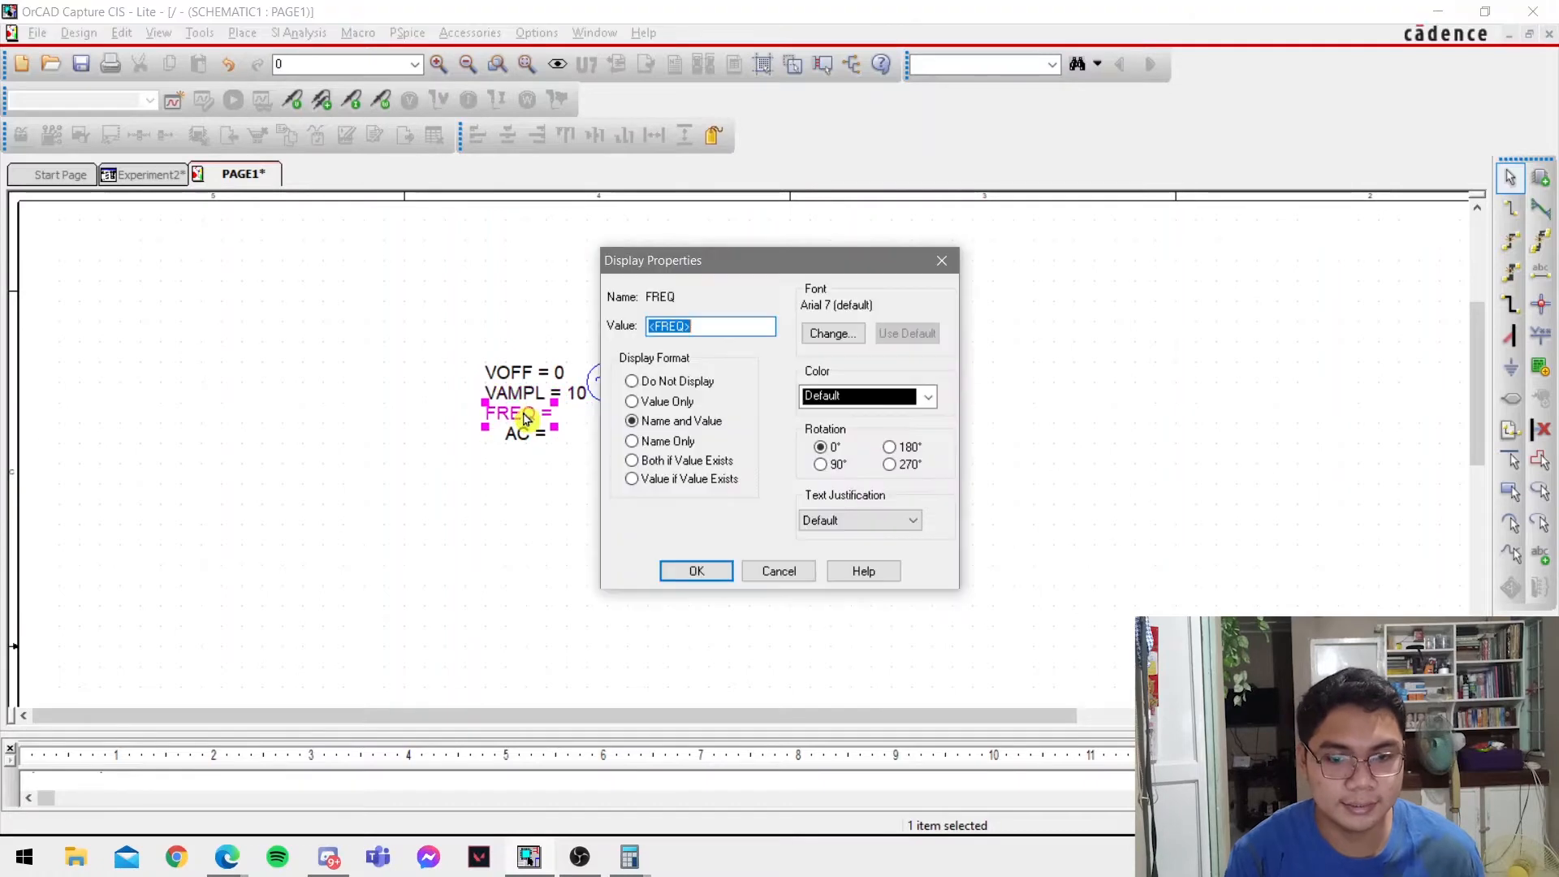
type("60")
key("Return")
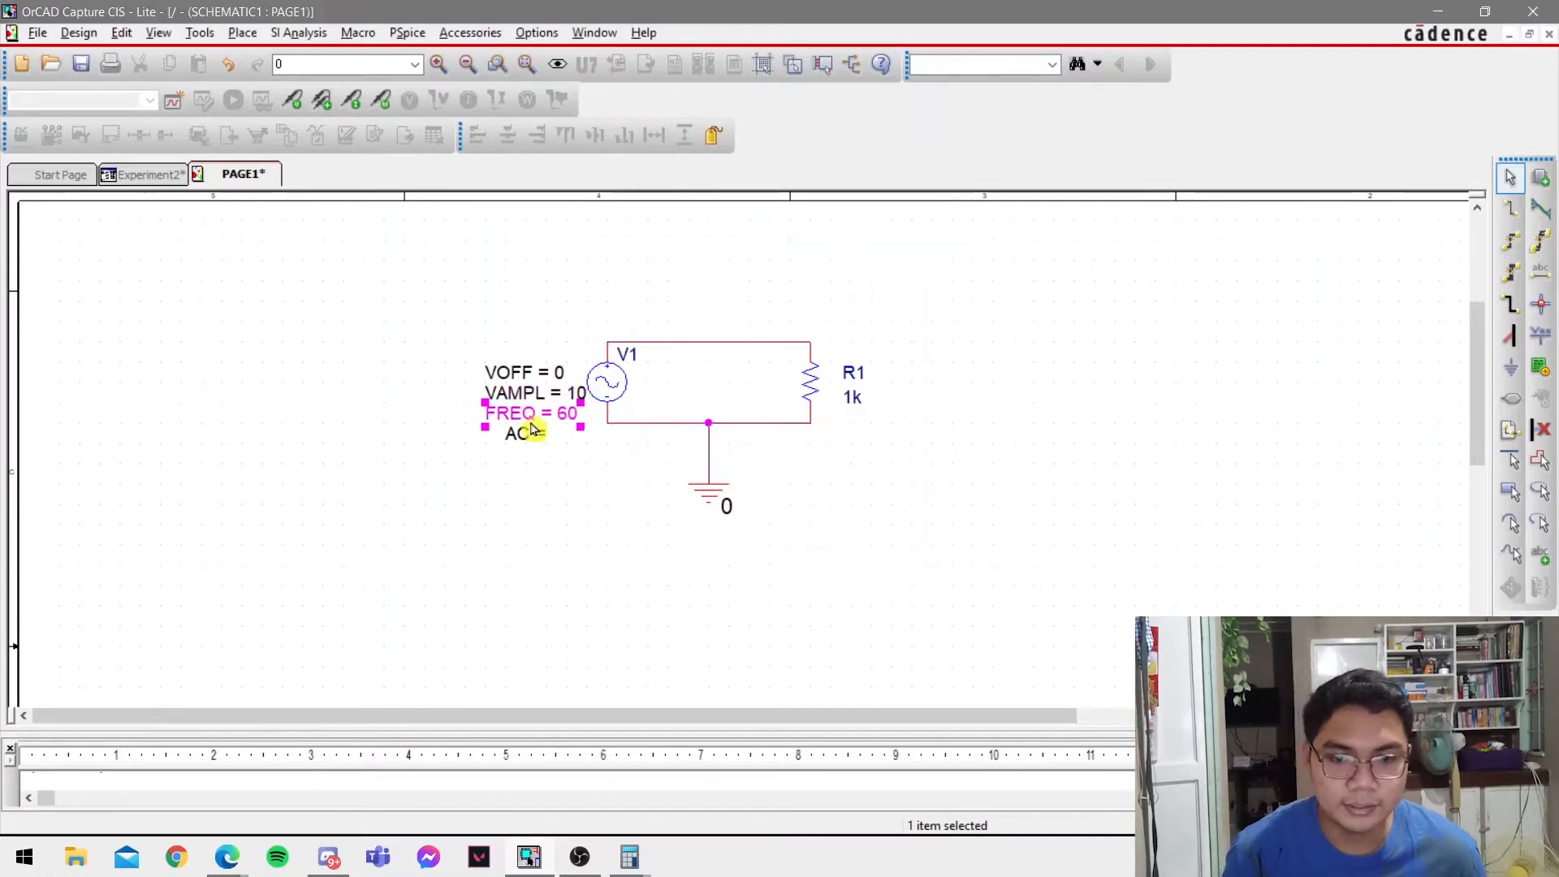
Compare source V1's parameters with the lab PDF and set its AC value to 0.
key("alt+Tab")
key("alt+Tab")
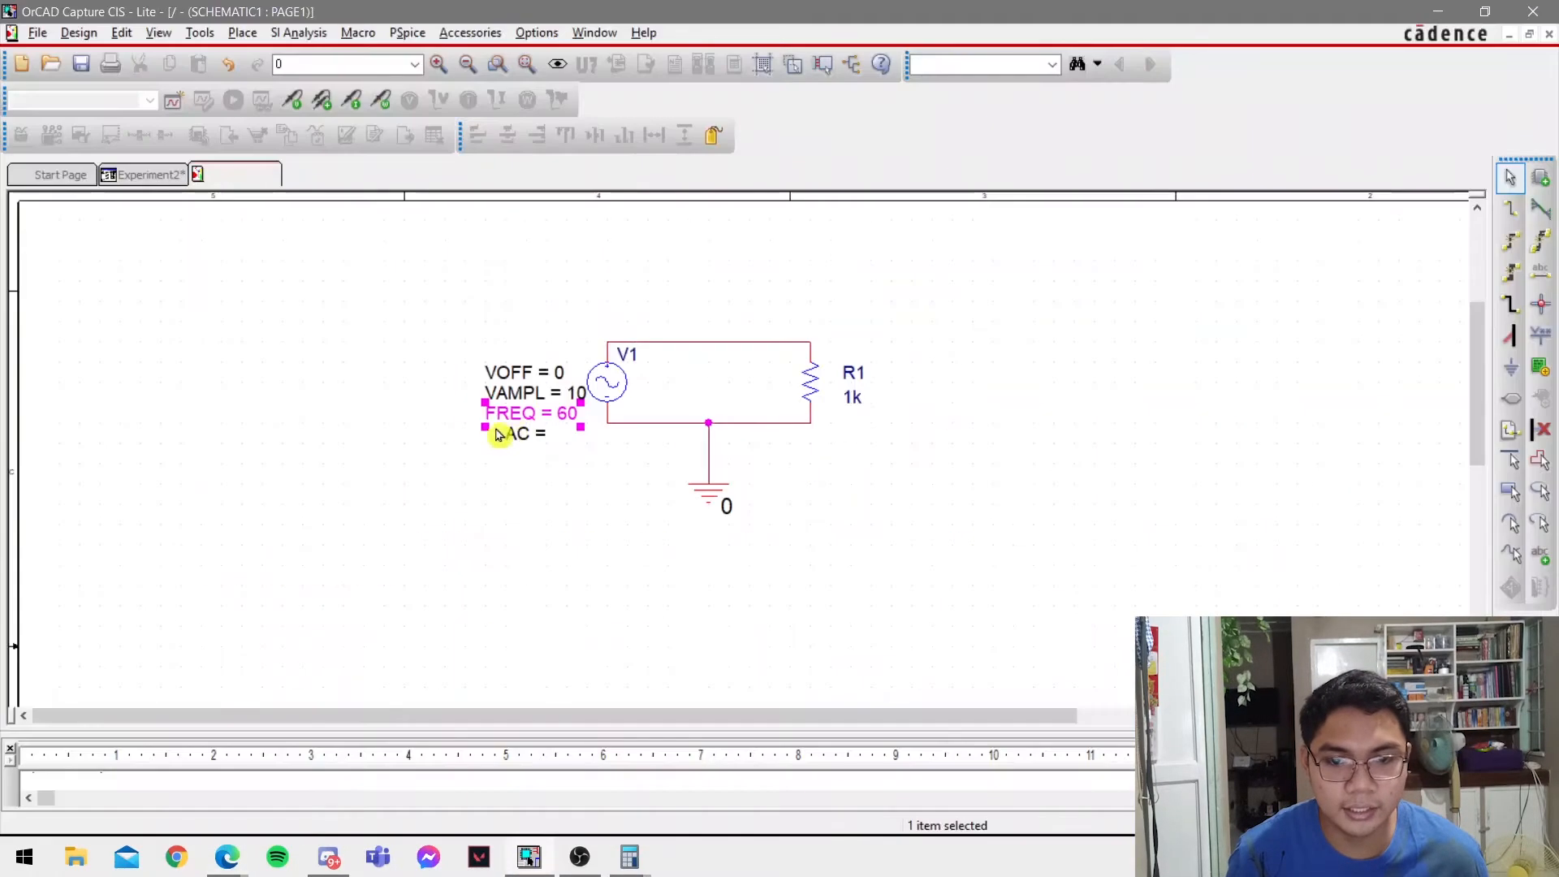
double_click(512, 434)
type("0")
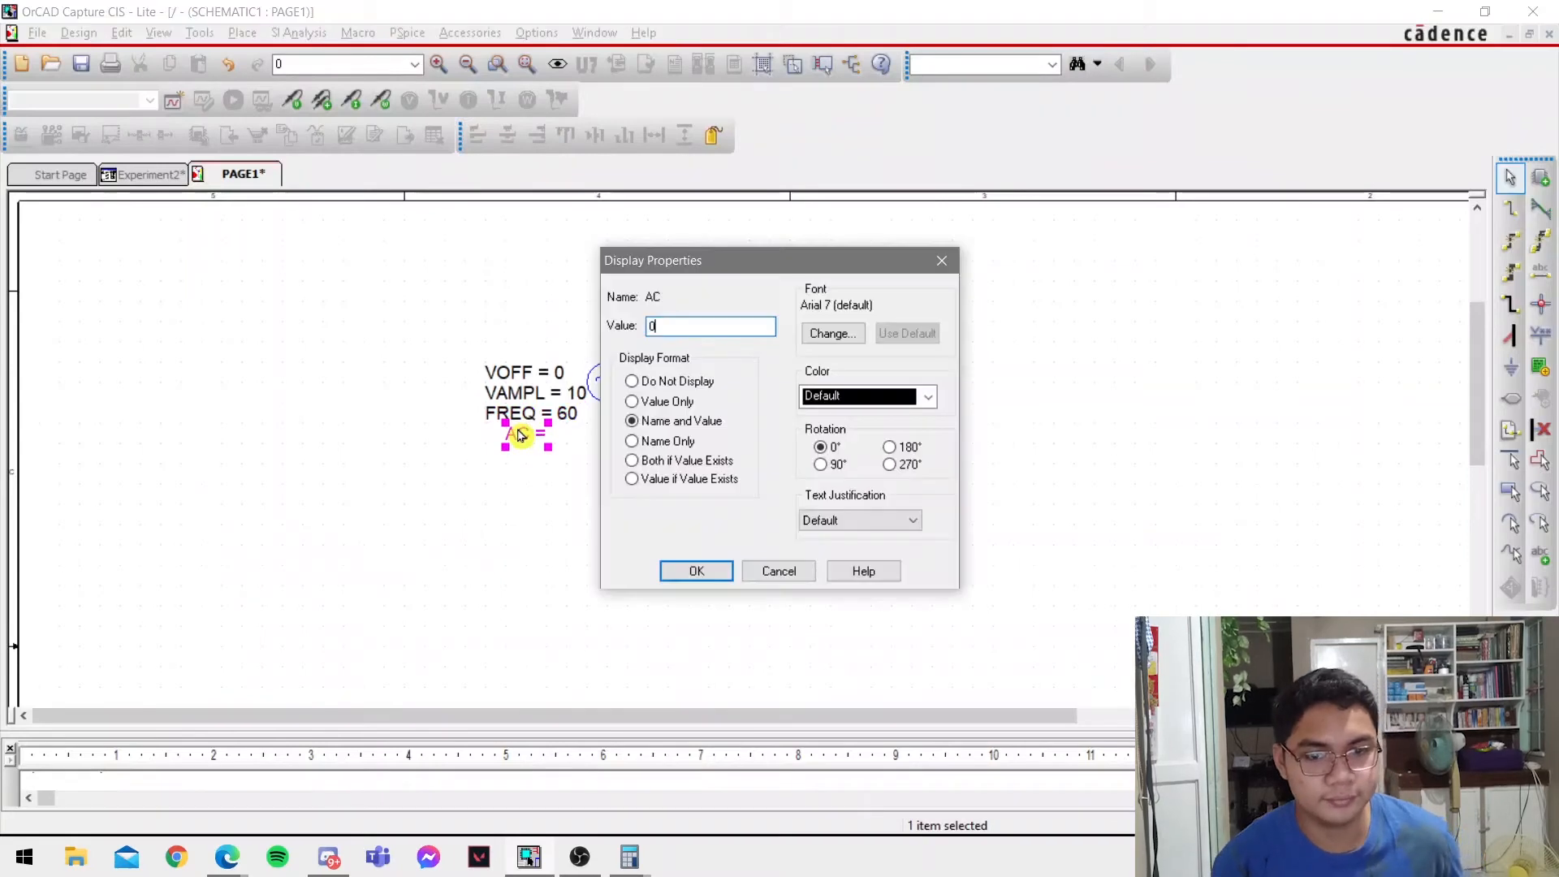
key("Return")
Look up the resistance in the lab PDF's Figure 4 and set resistor R1's value to 5.
key("alt+Tab")
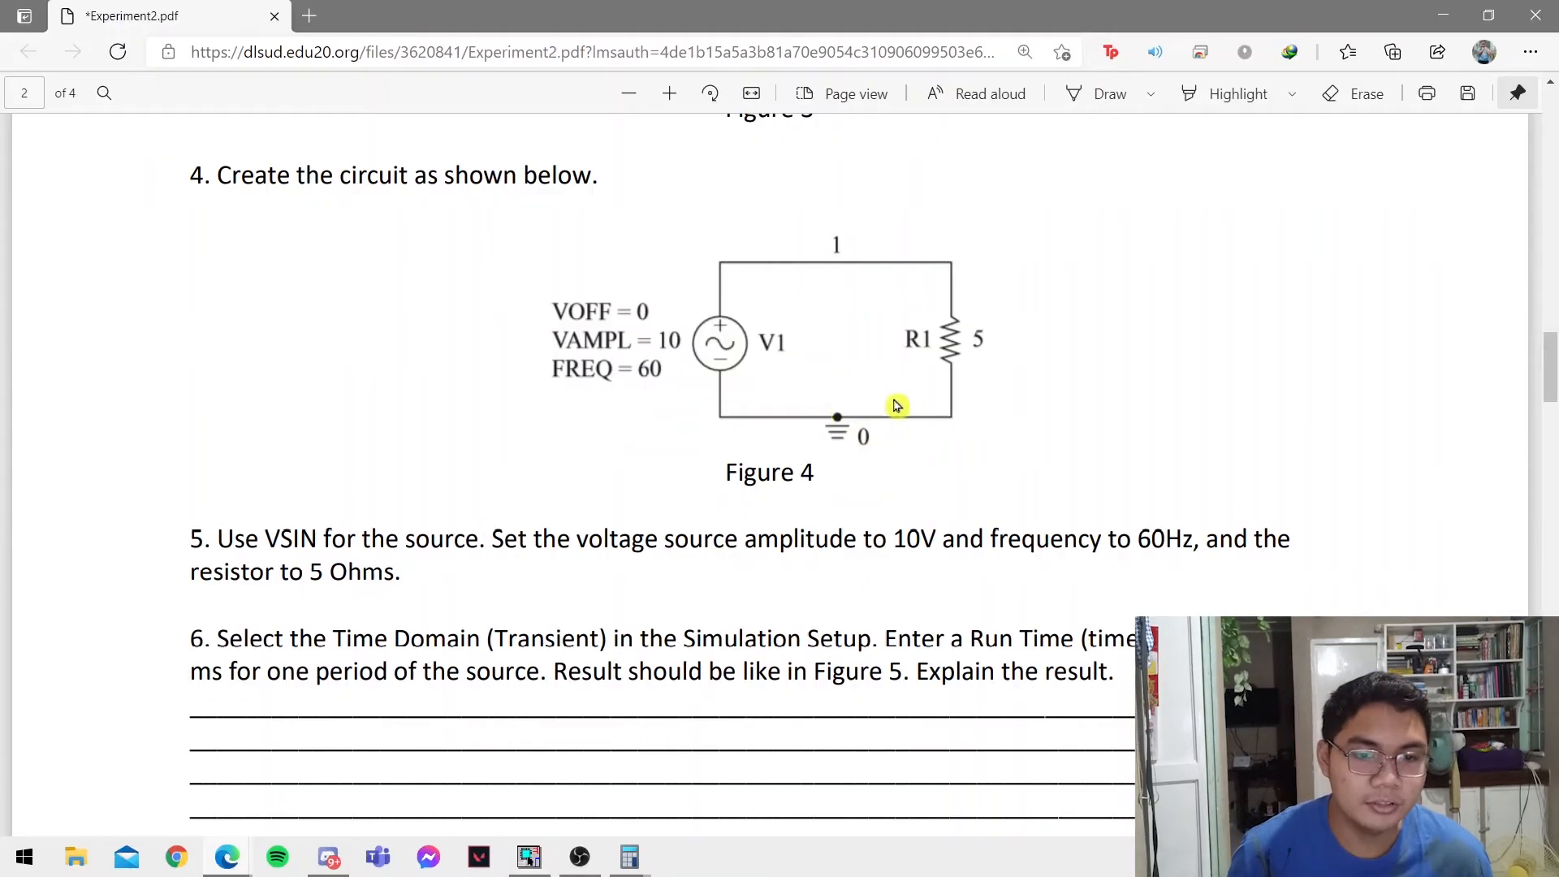
key("alt+Tab")
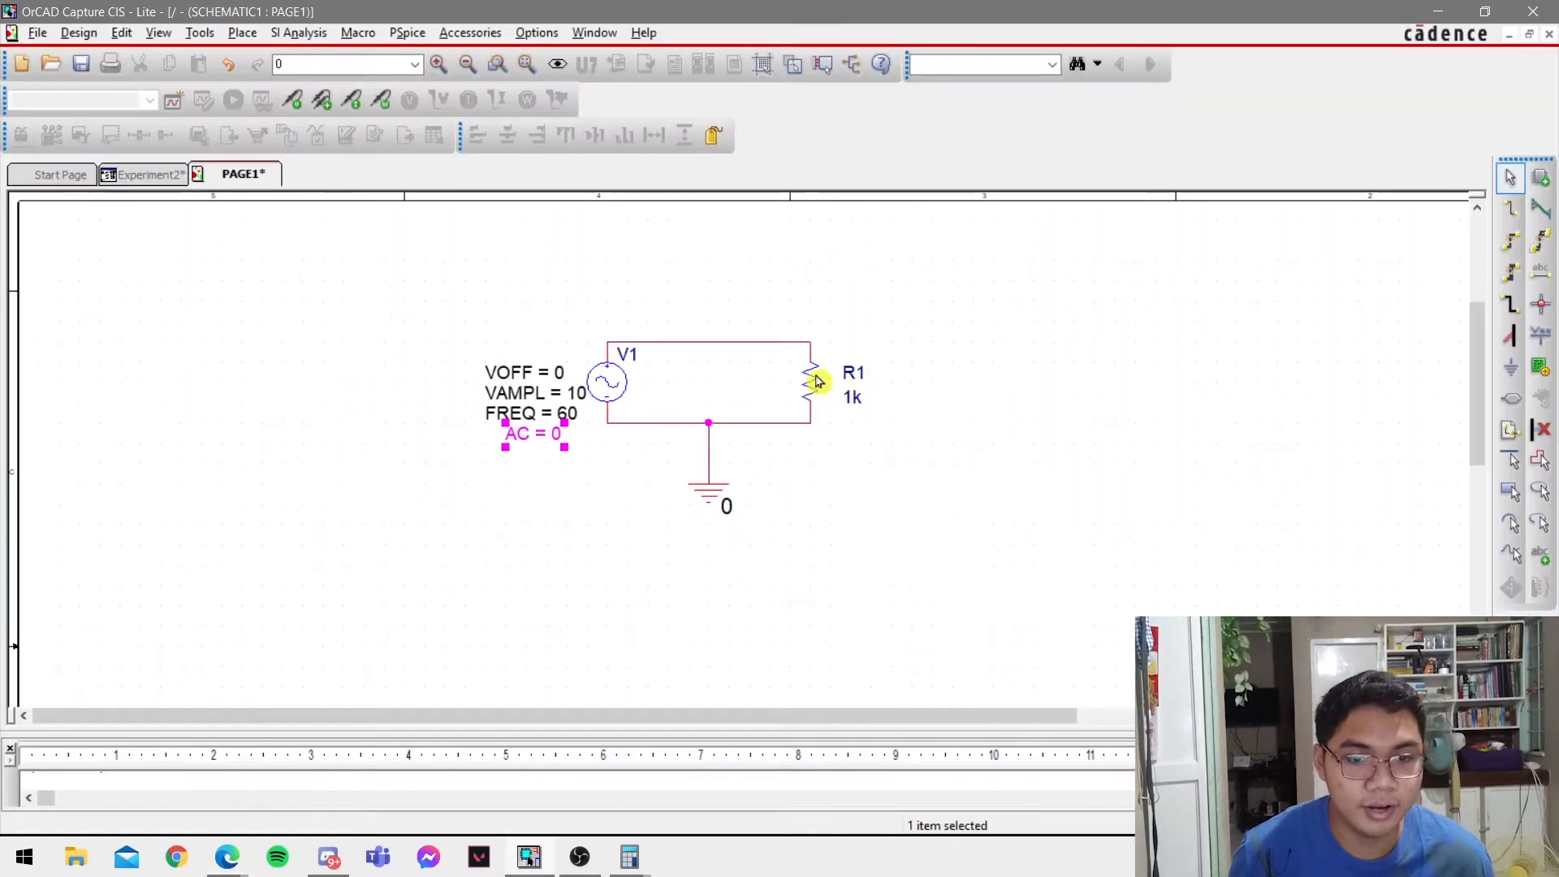
double_click(852, 397)
type("5")
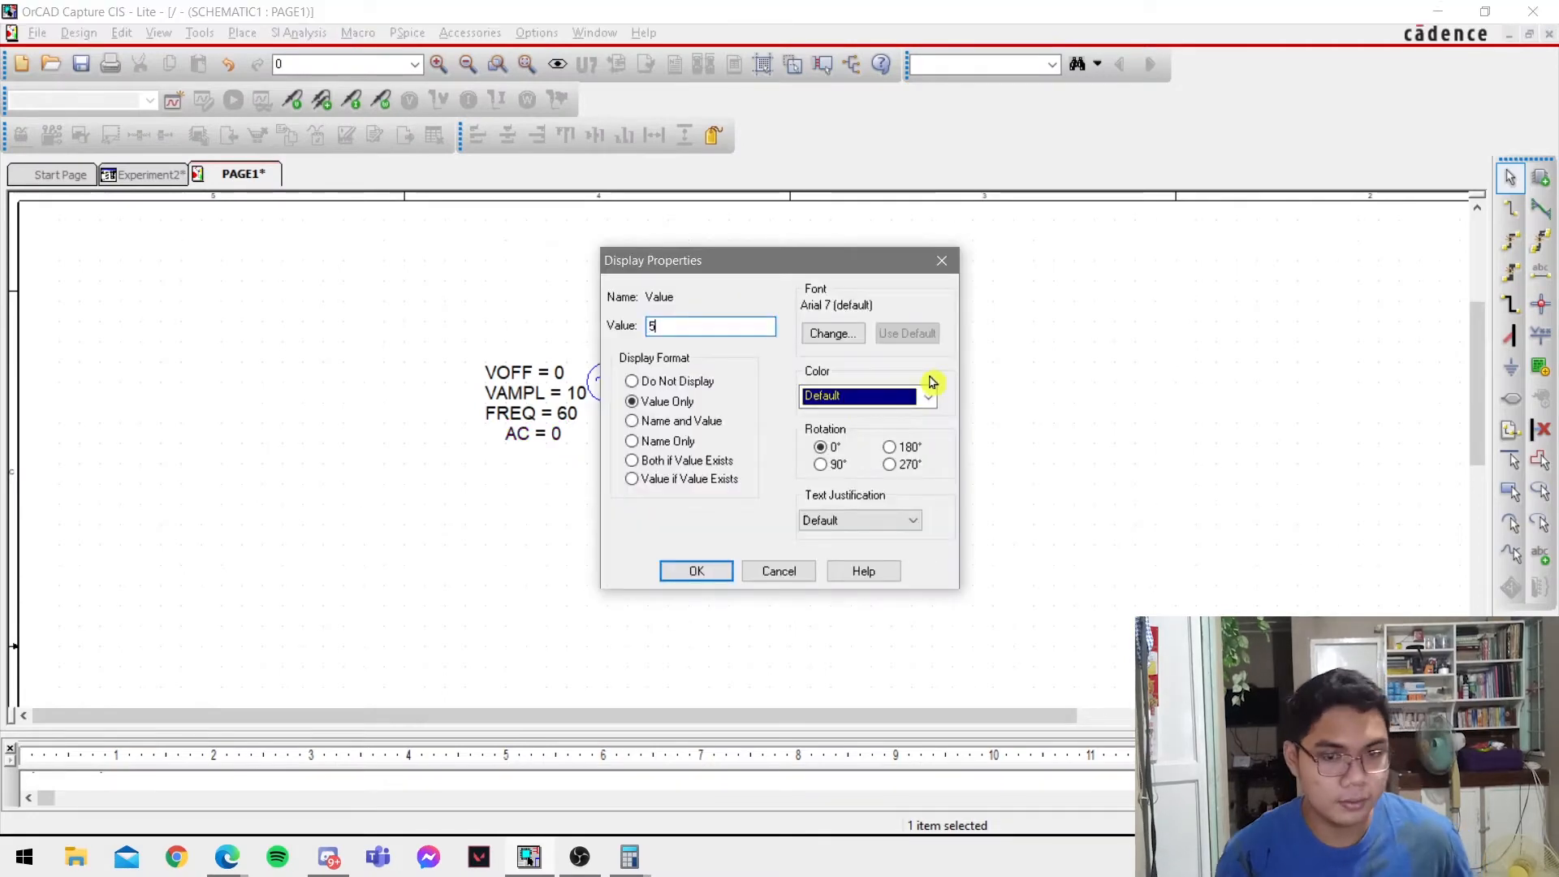
key("Return")
left_click(944, 449)
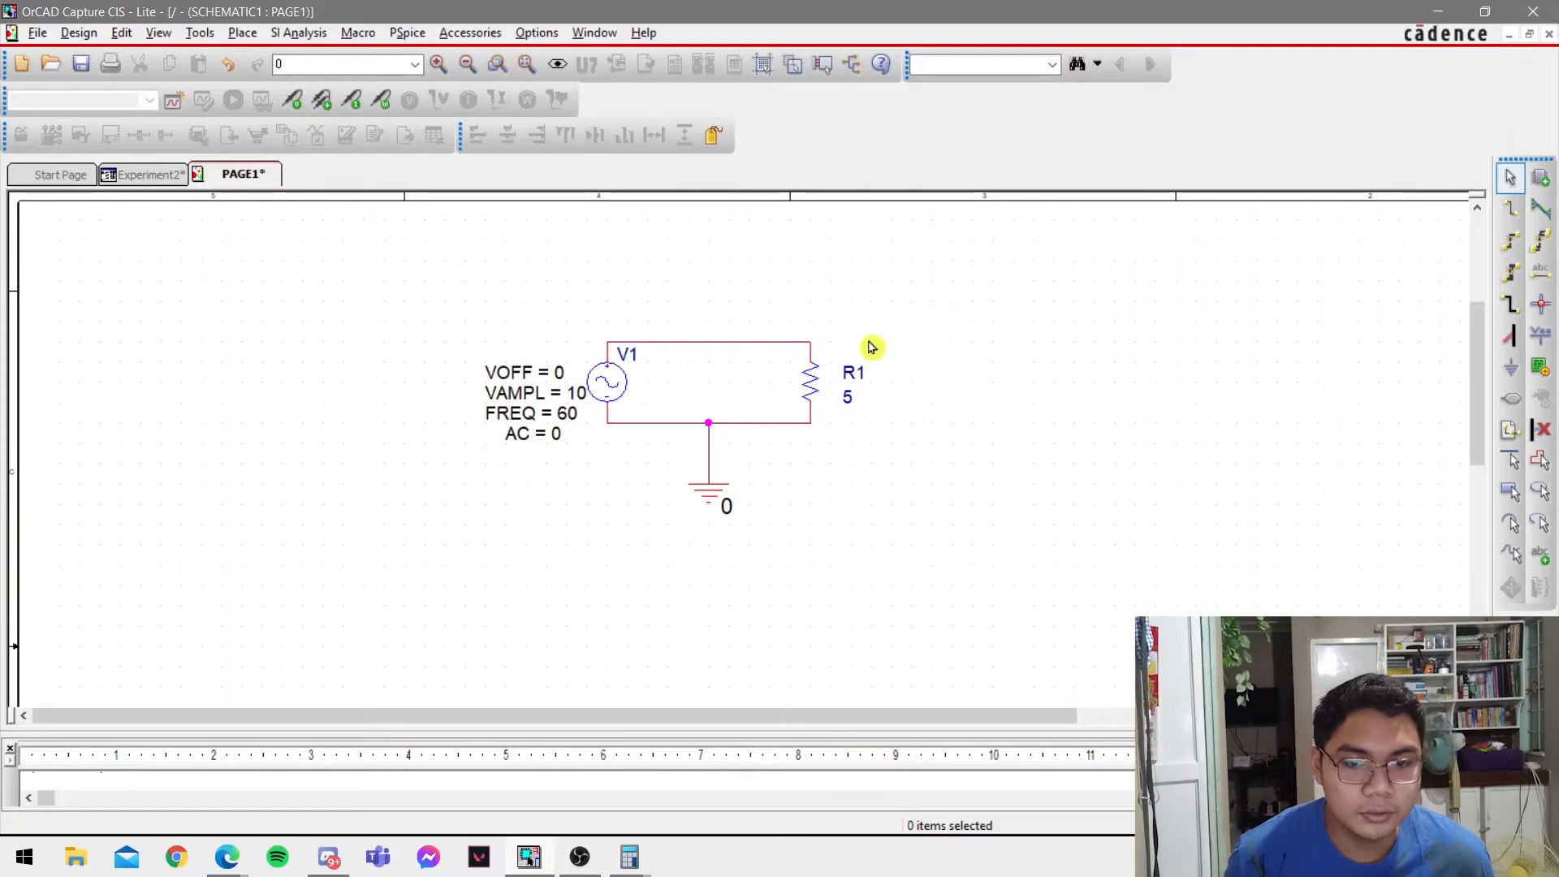
Rename the resistor's part reference to Rload.
left_click(860, 372)
double_click(861, 371)
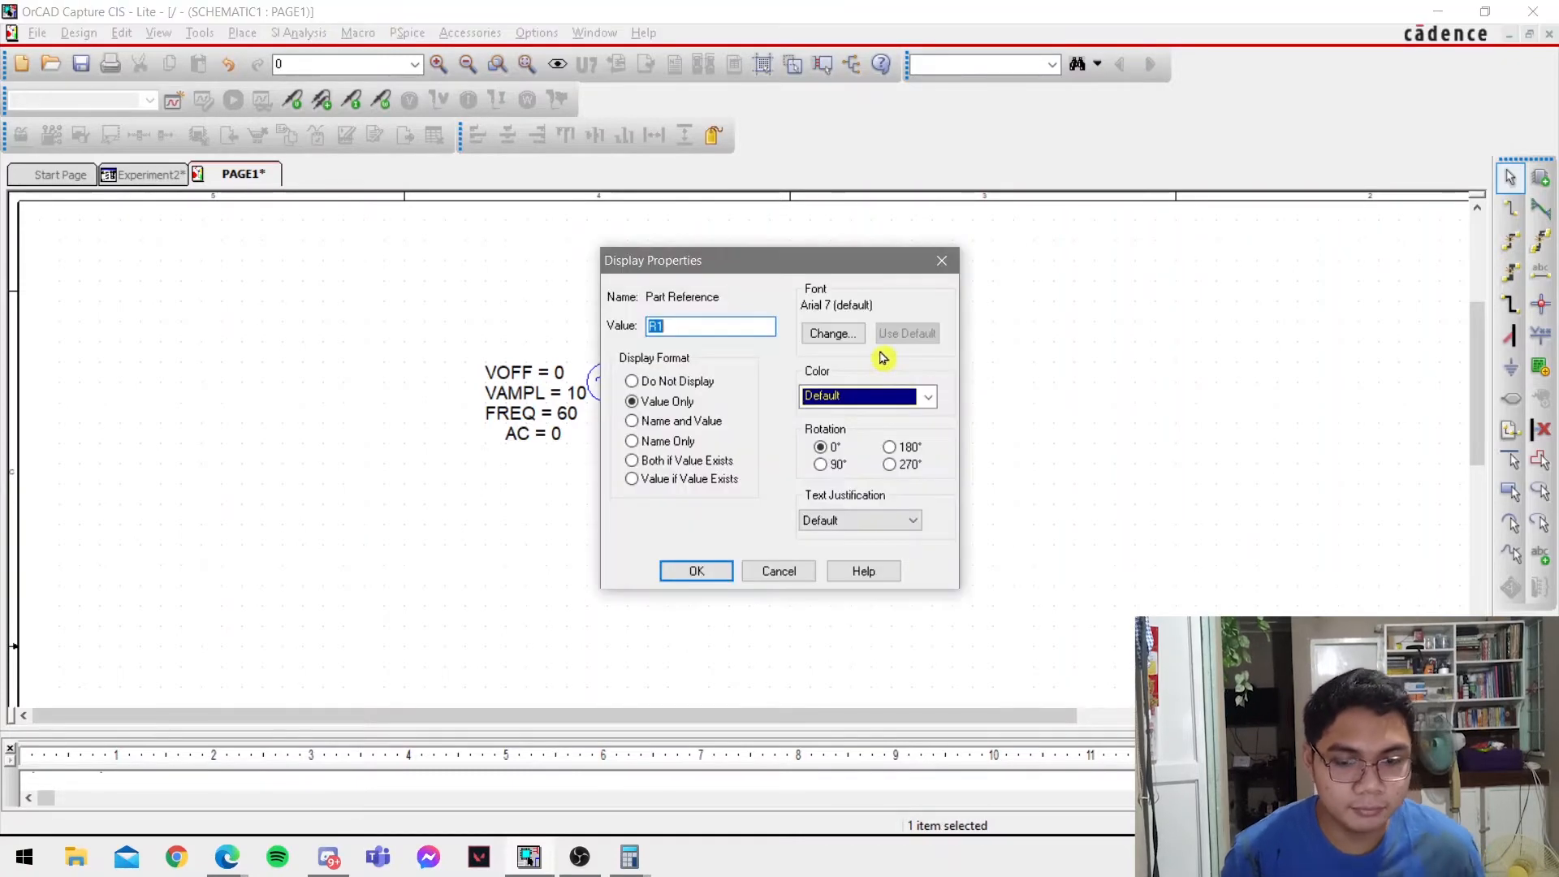
type("R")
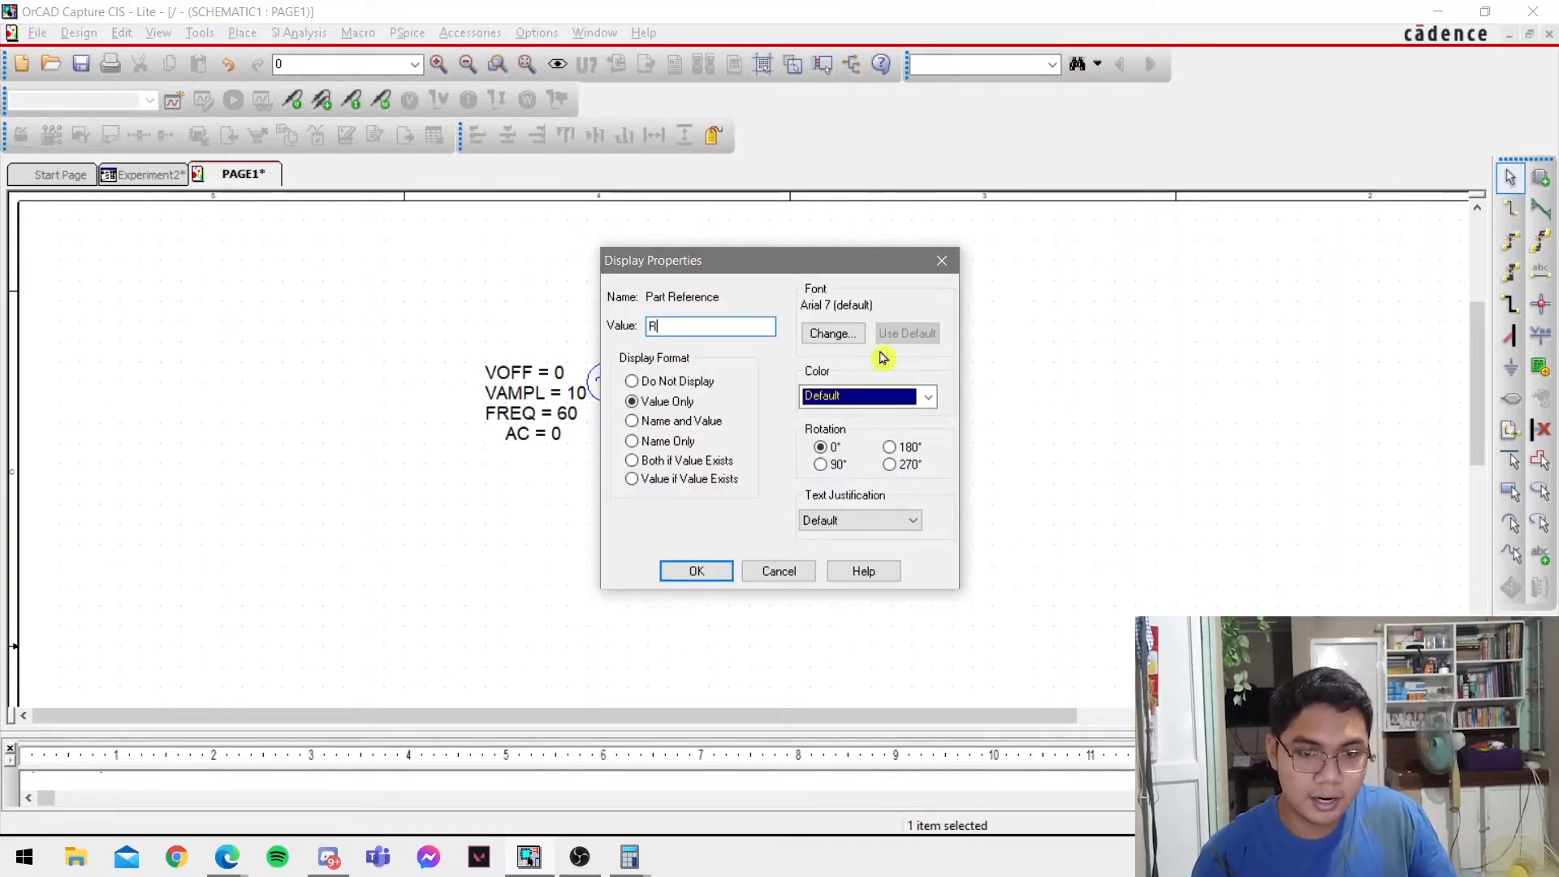
type("load")
key("Return")
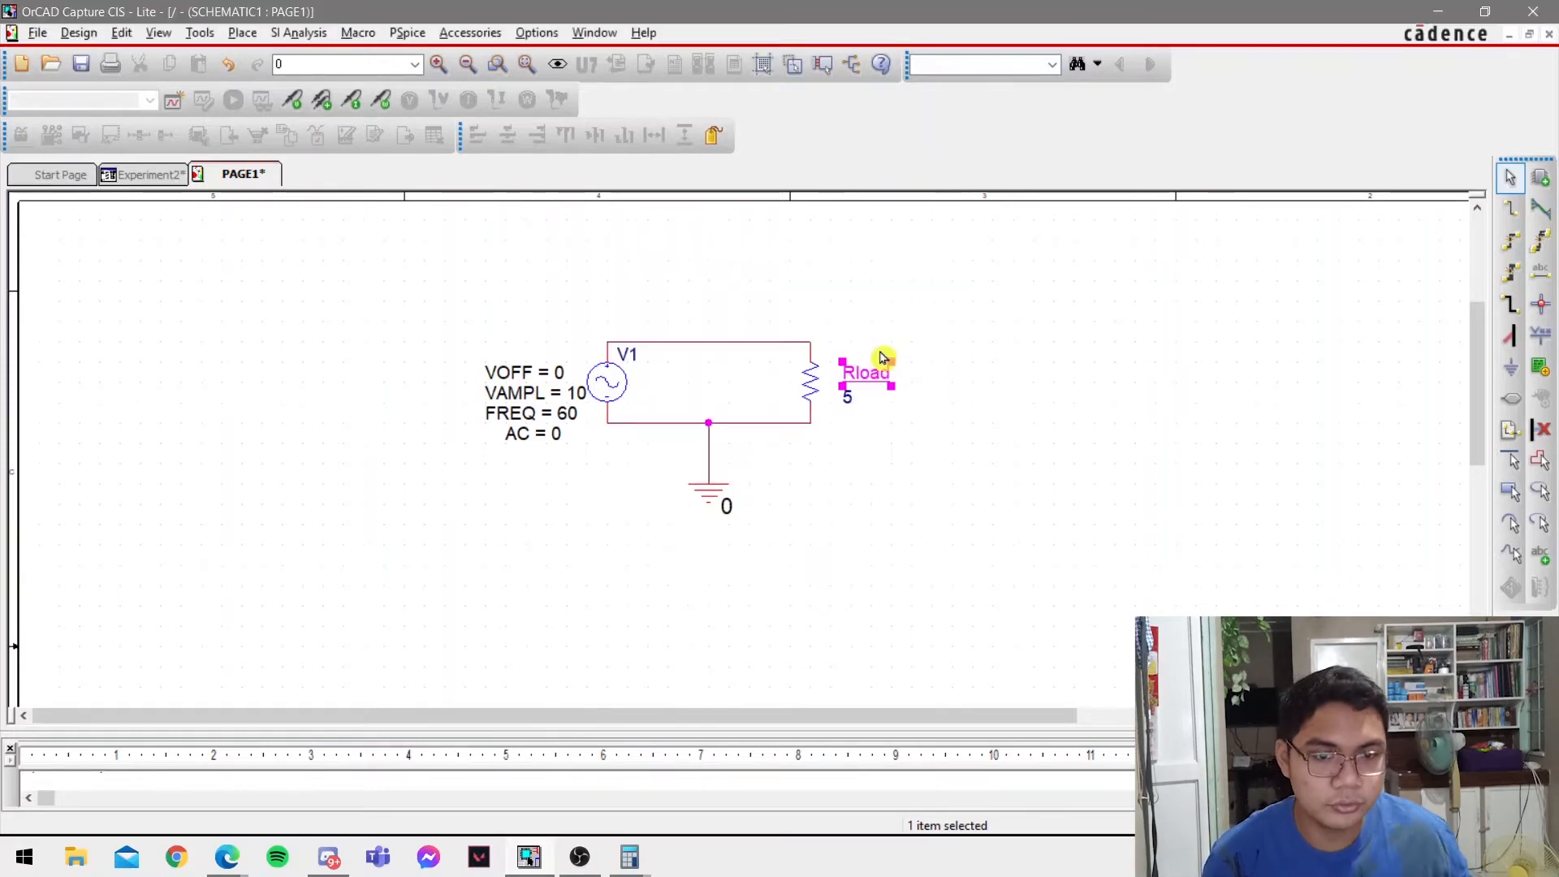
left_click(1055, 406)
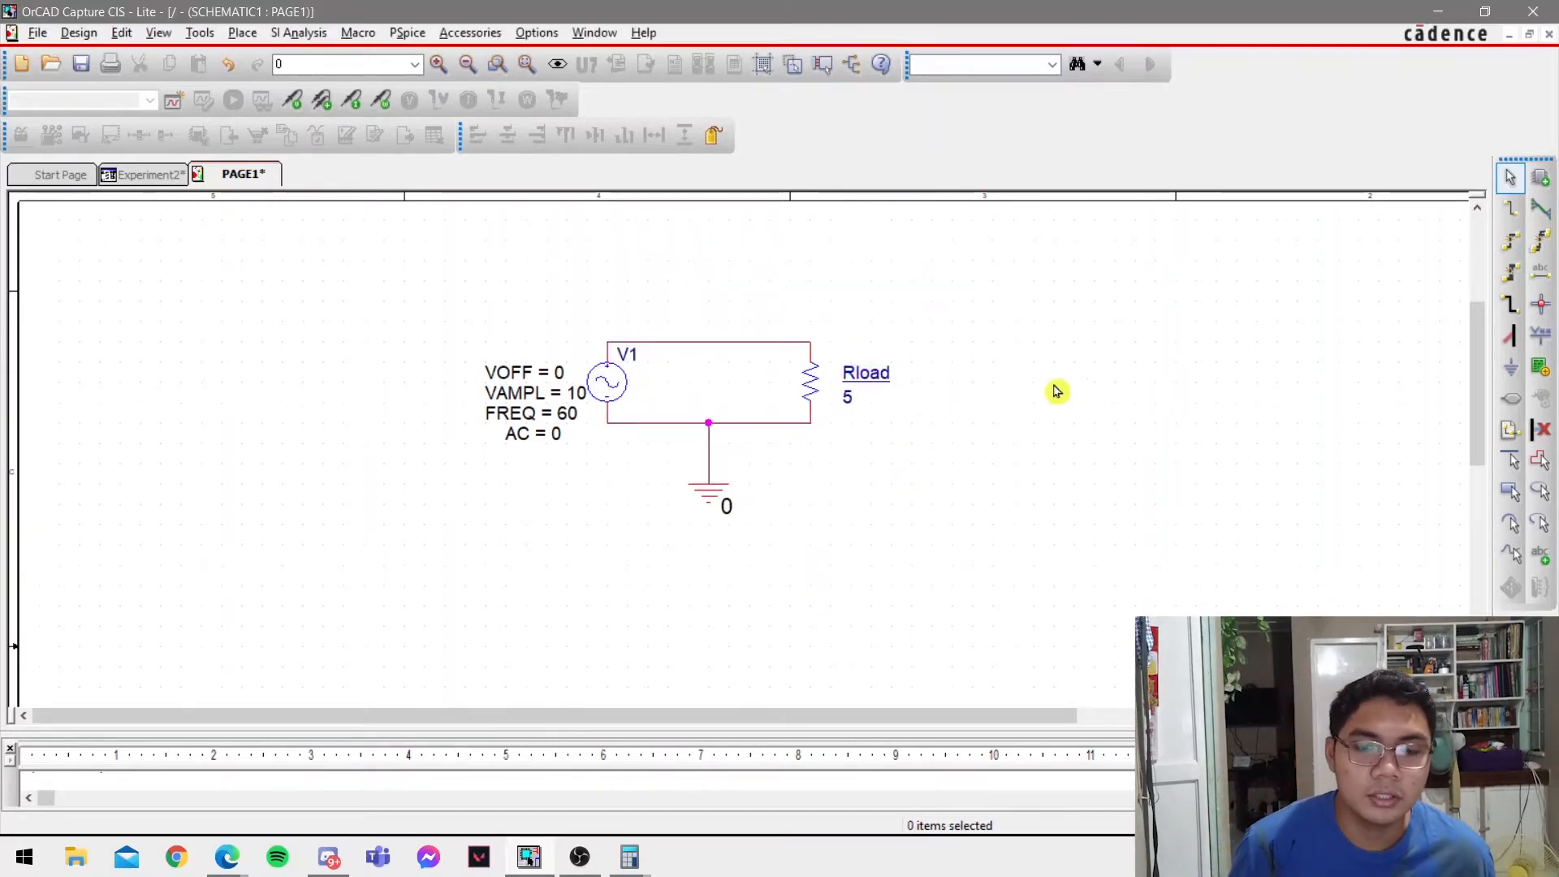
Read instructions 5 and 6 in the lab PDF and create a new simulation profile named Experiment2part1.
key("alt+Tab")
scroll(933, 390, "down", 2)
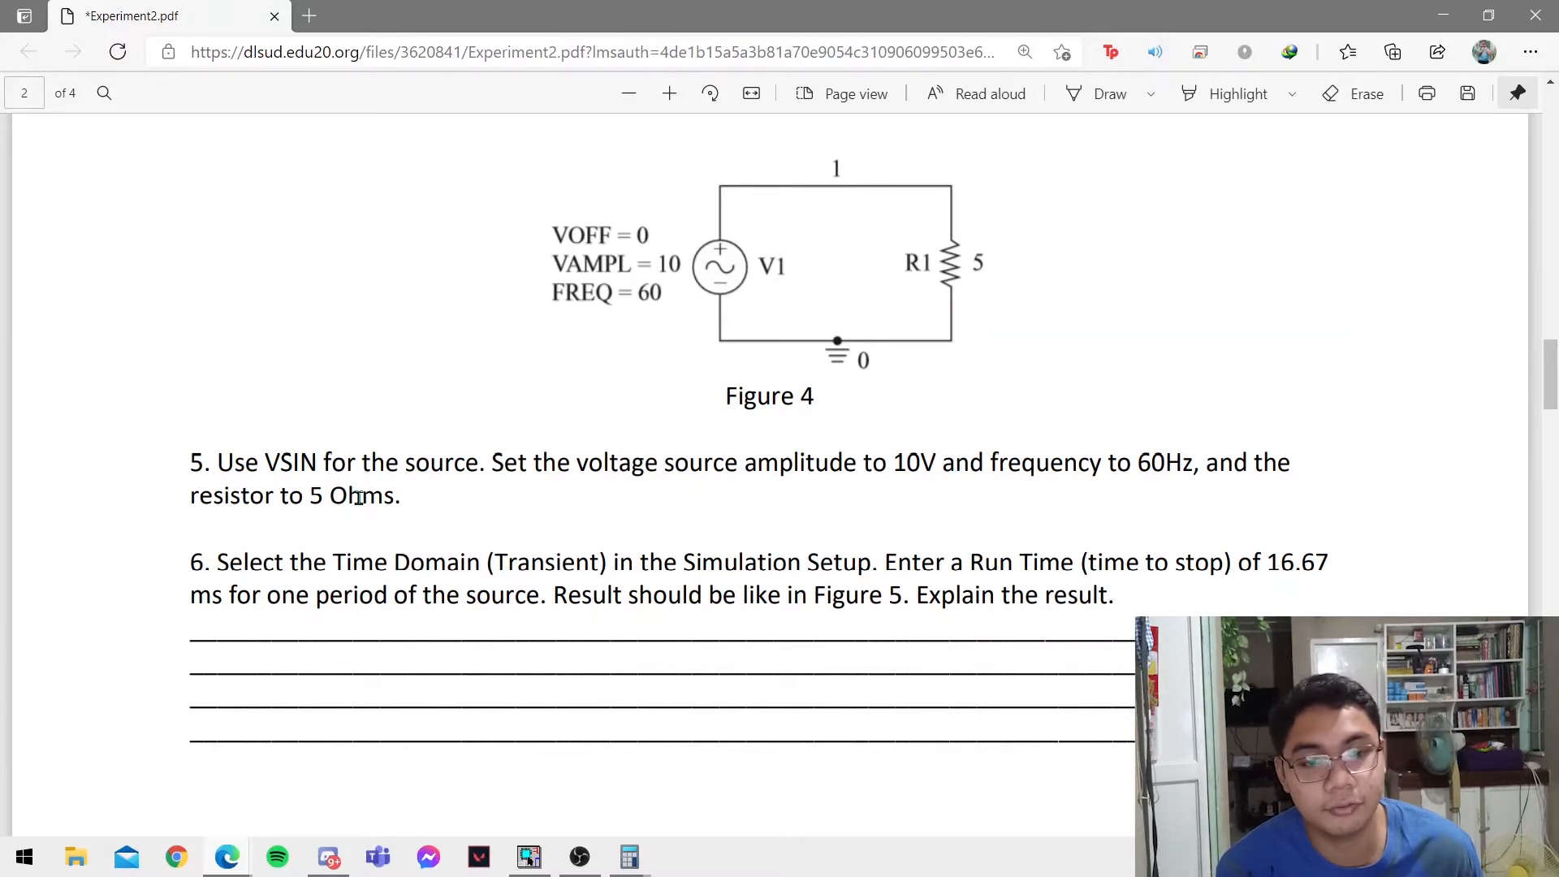
scroll(390, 438, "down", 1)
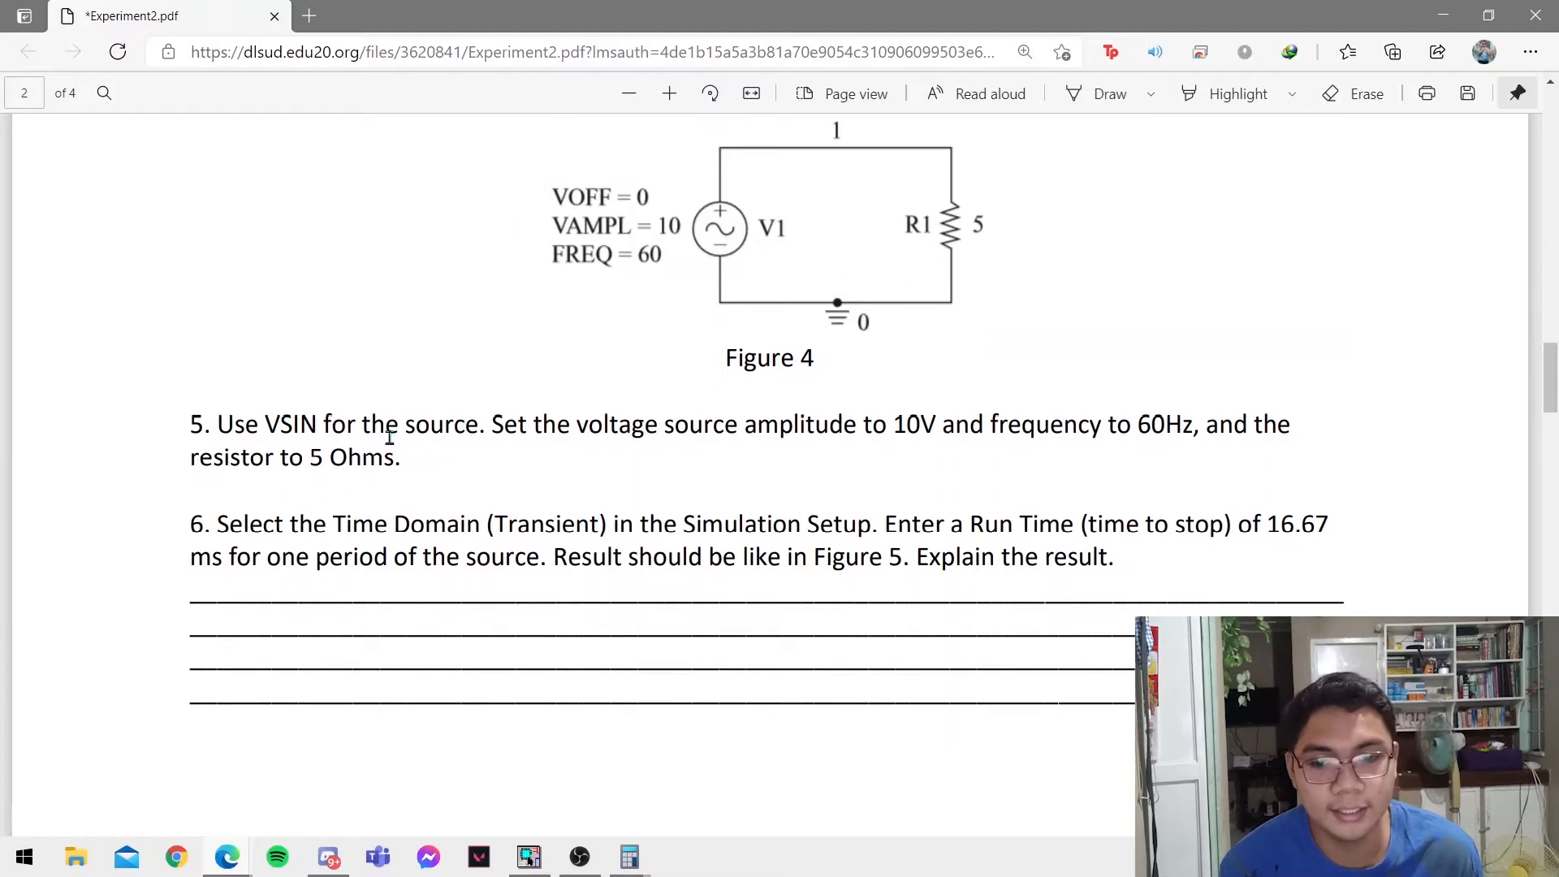
scroll(390, 439, "down", 1)
scroll(390, 438, "down", 1)
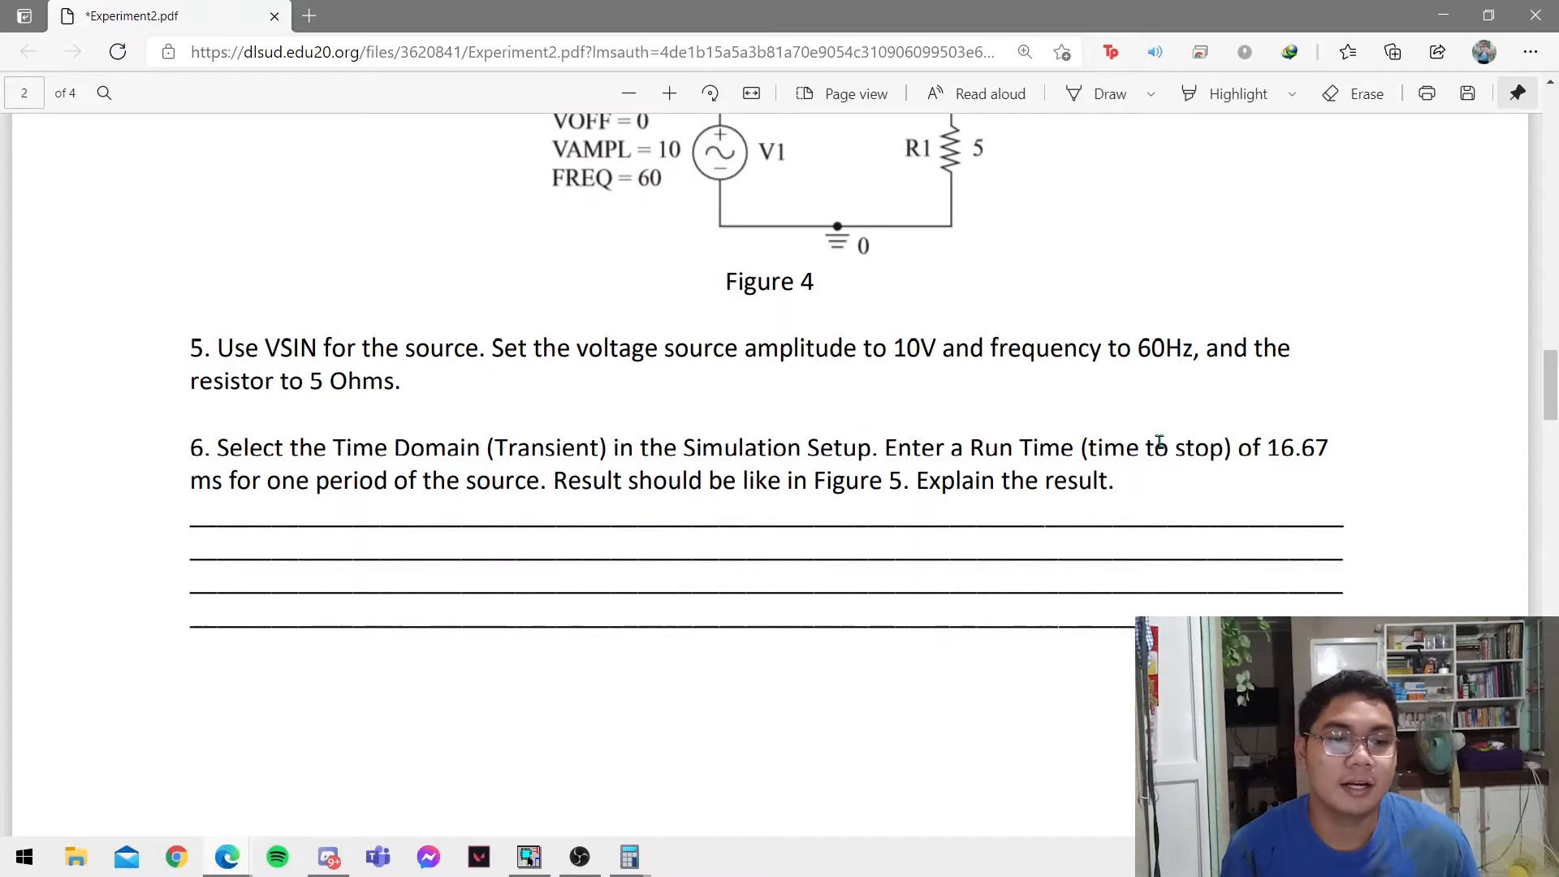
key("alt+Tab")
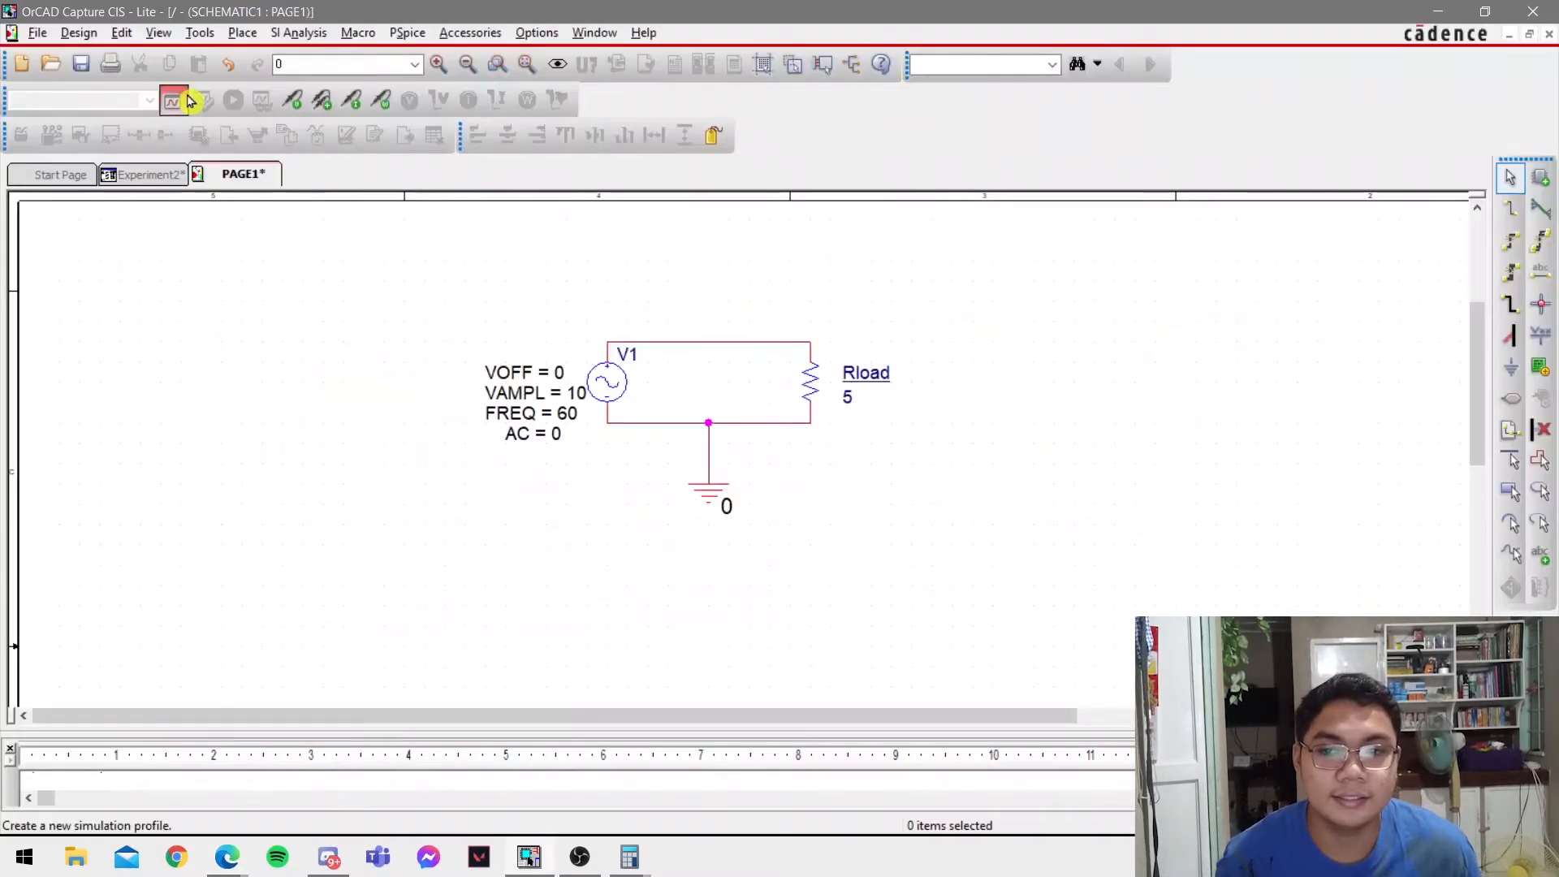
left_click(189, 100)
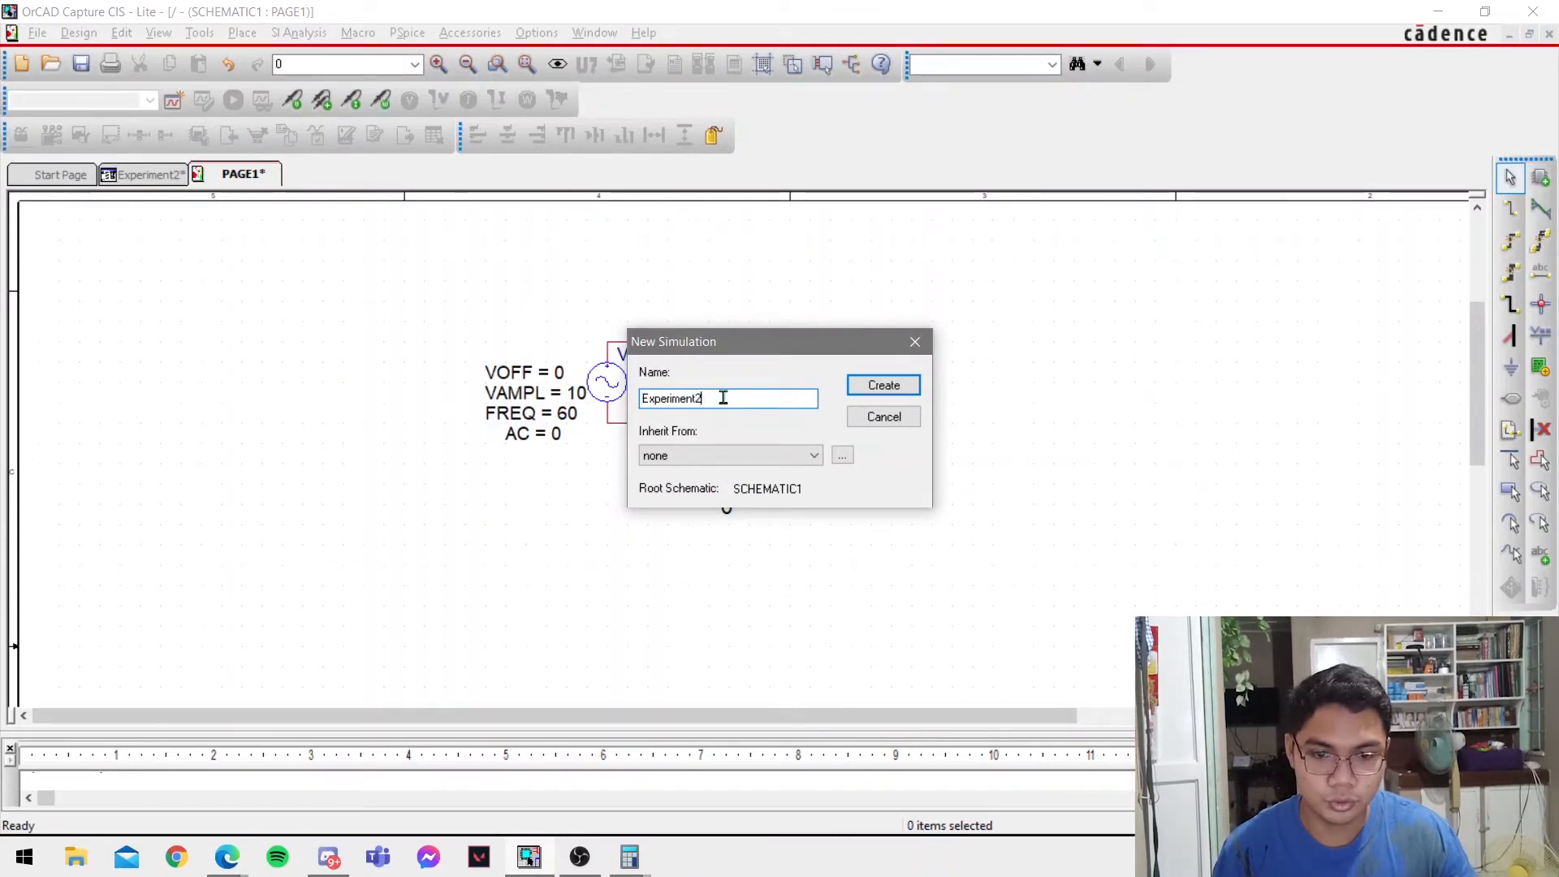
type("Experiment2par")
key("Return")
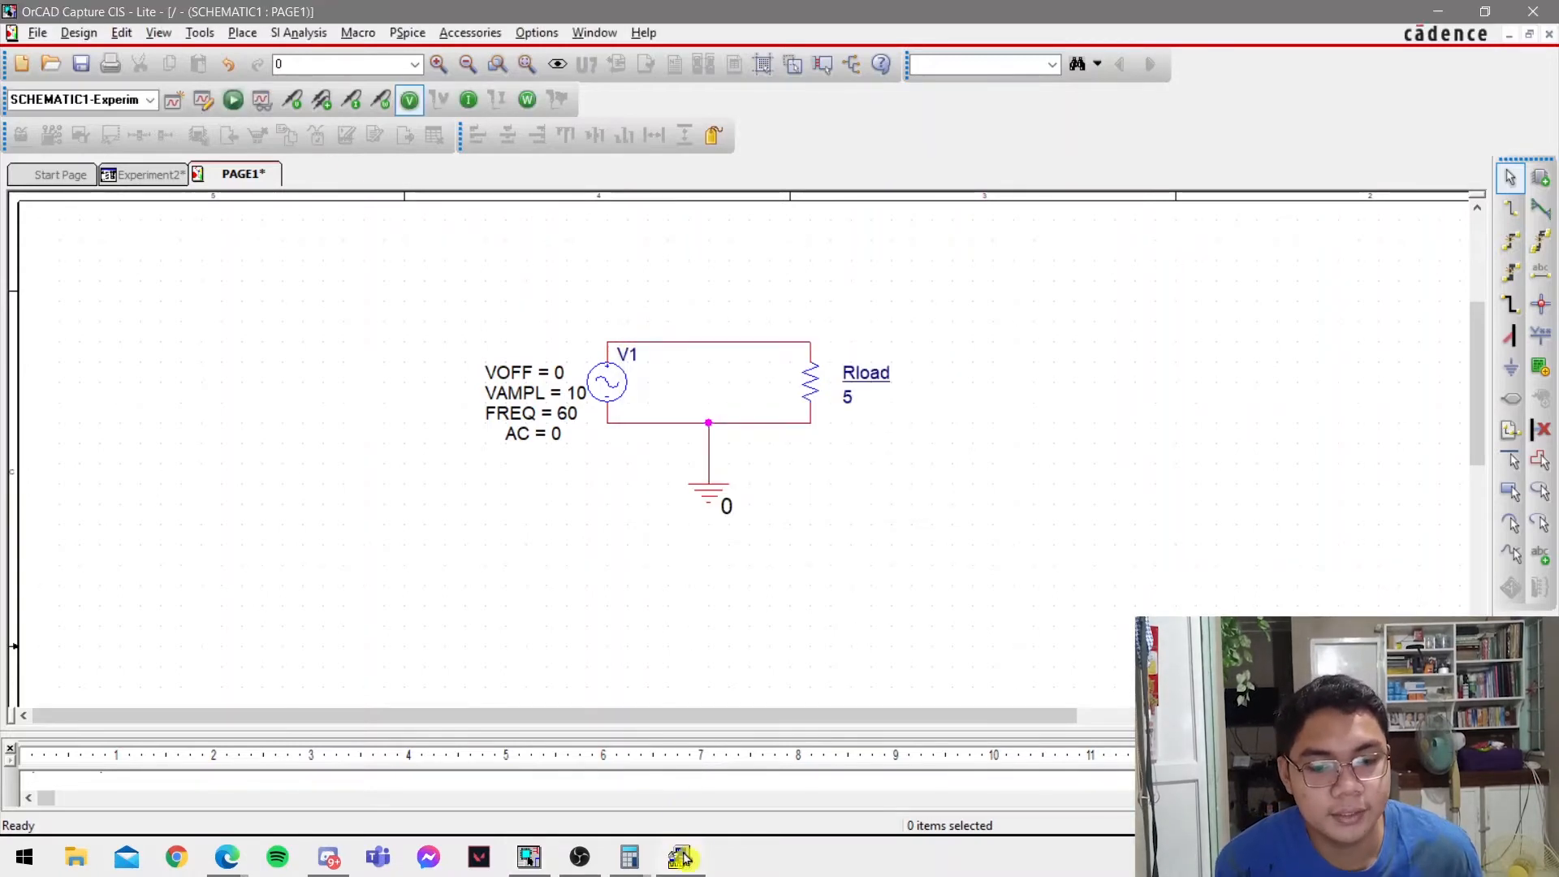
Set the run time of the Time Domain (Transient) analysis to 16.67 ms and apply the simulation settings.
left_click_drag(865, 301, 758, 303)
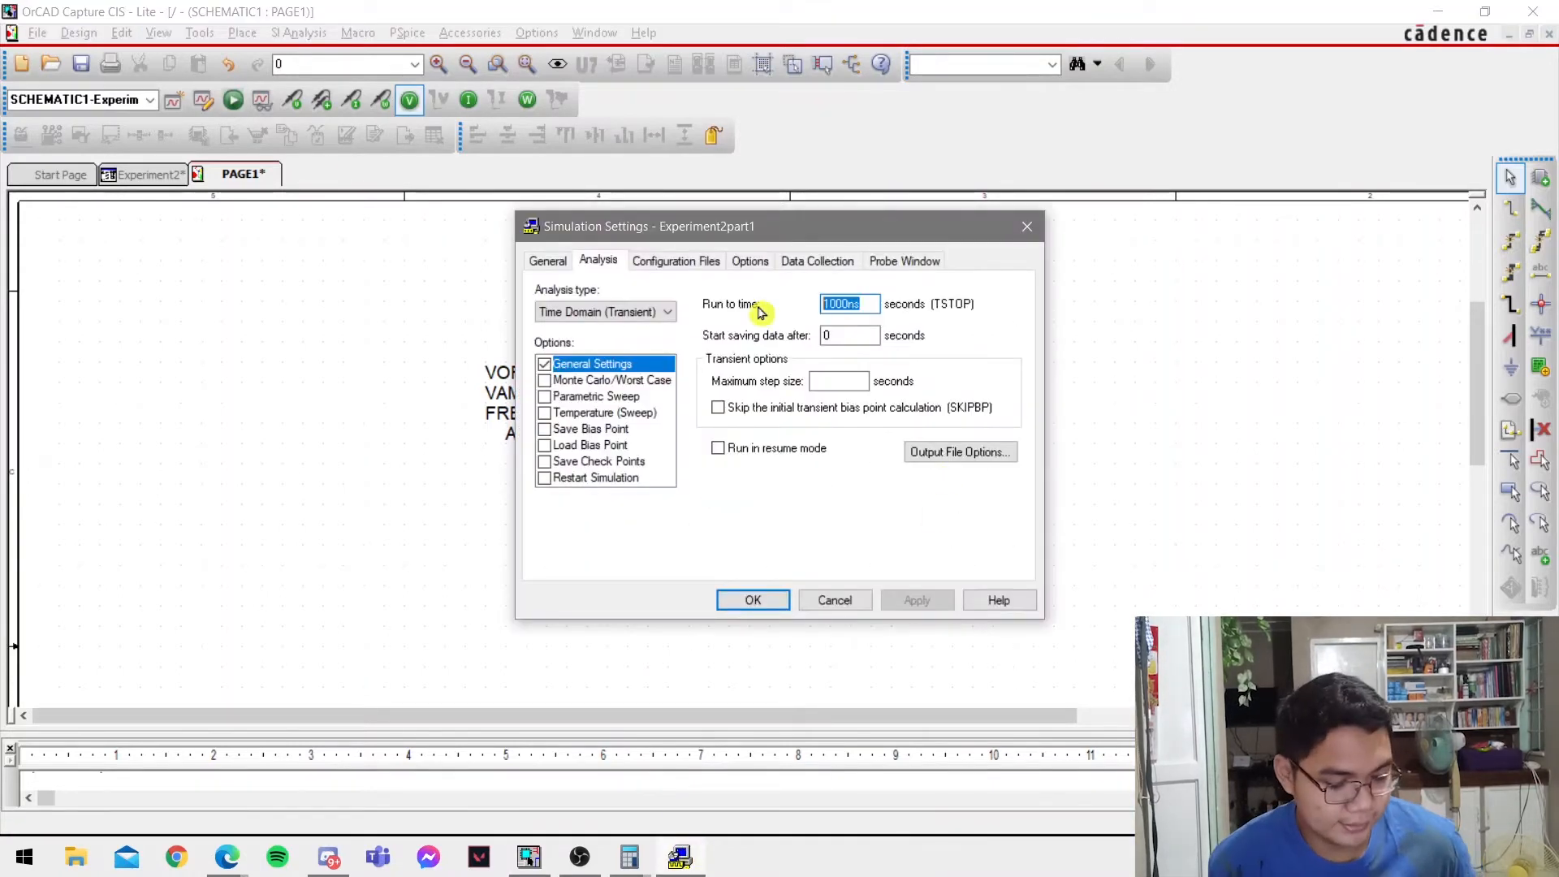
type("16.67m")
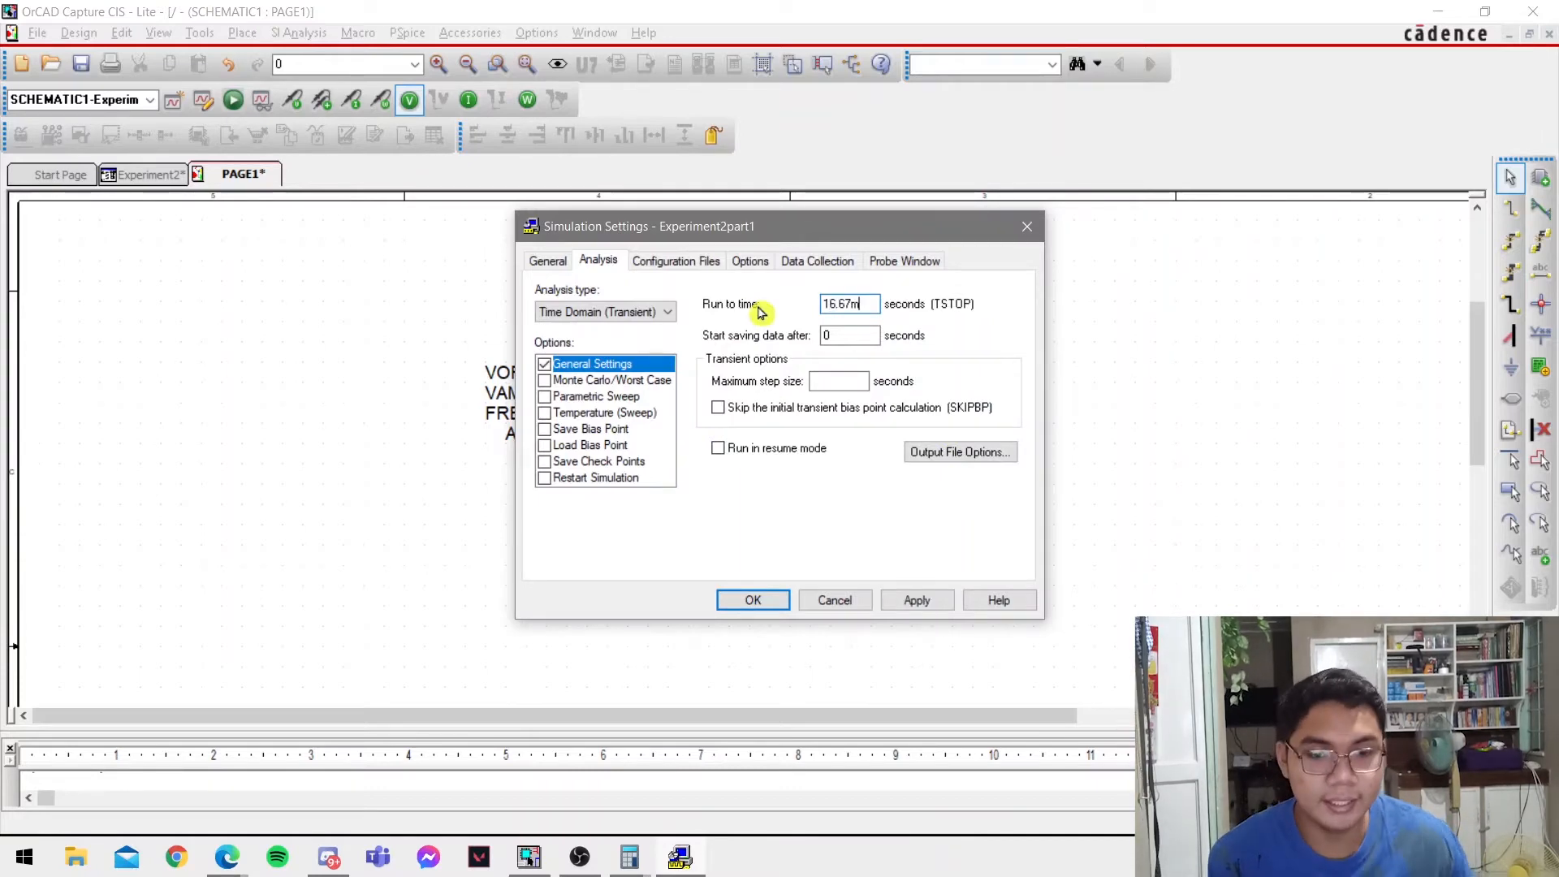
left_click(768, 600)
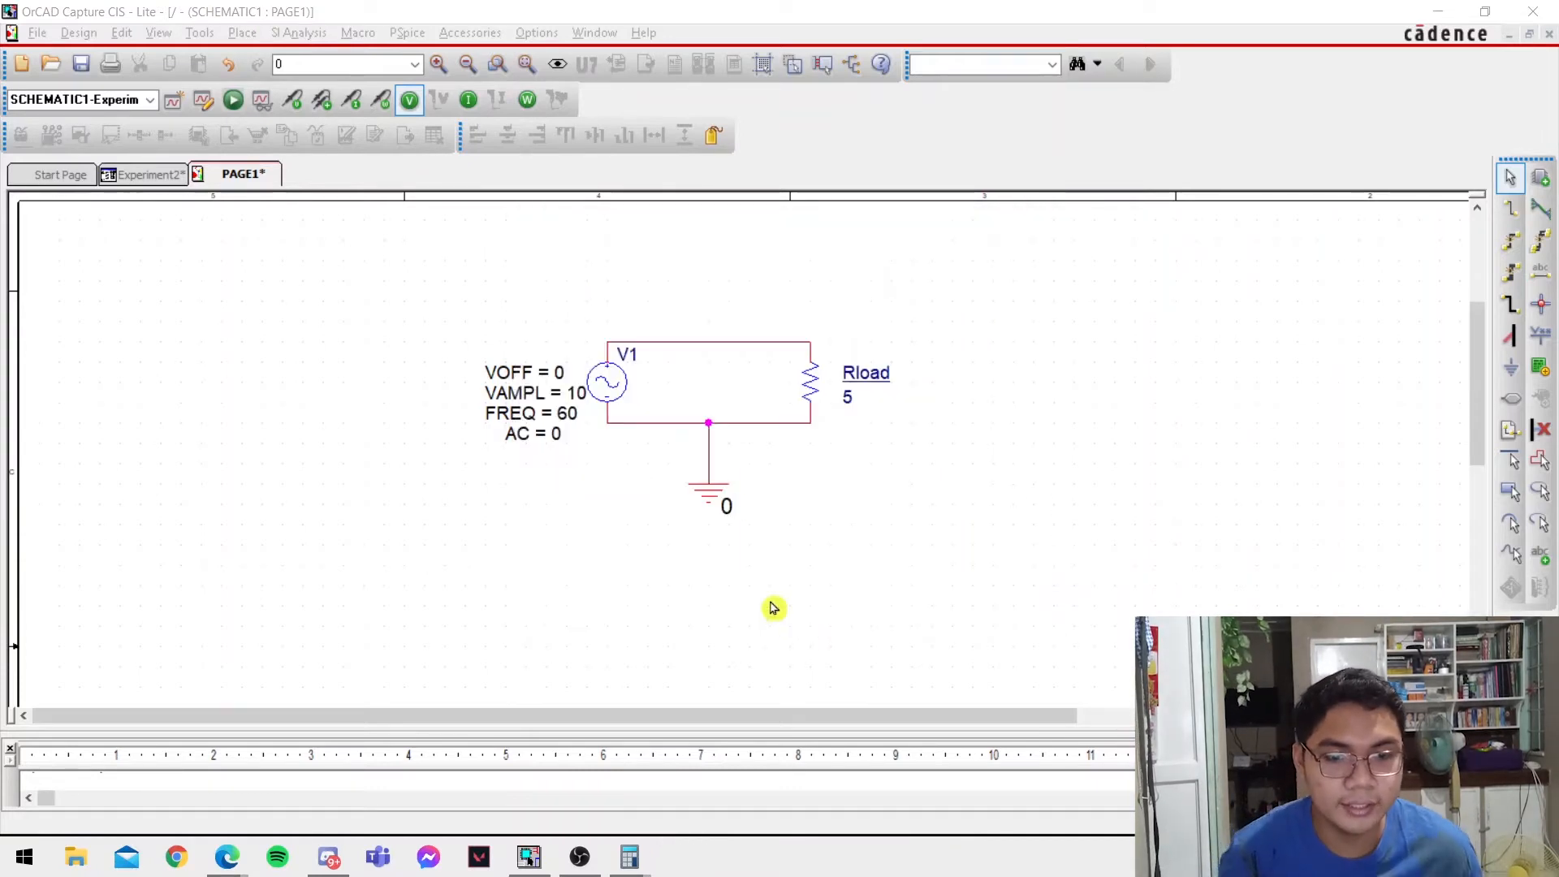
Check the expected result in the lab PDF and place a power dissipation marker on resistor Rload.
key("alt+Tab")
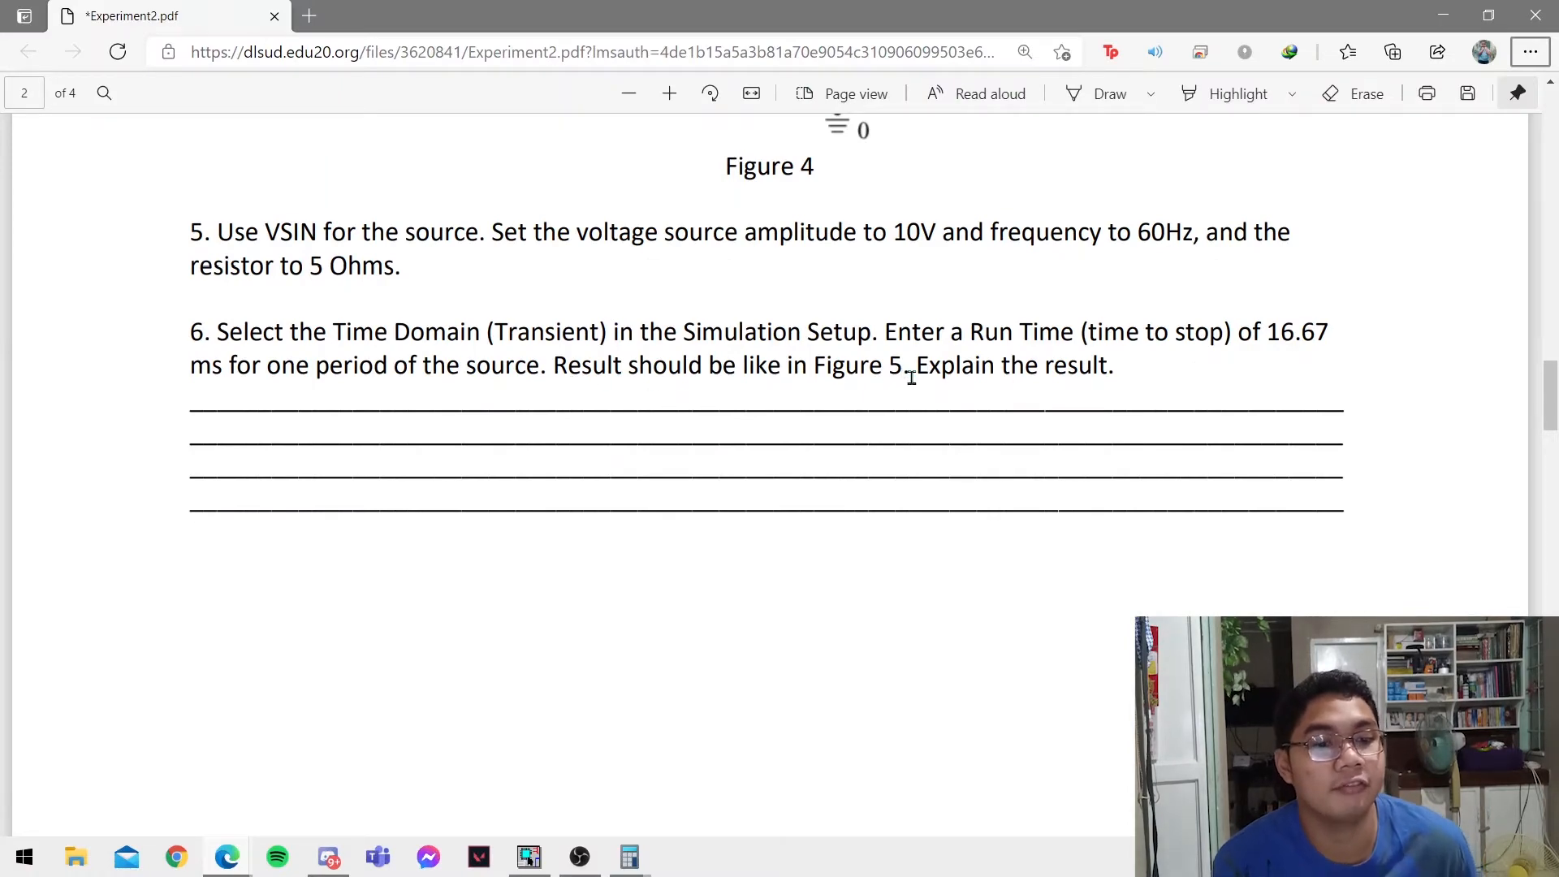
scroll(517, 569, "down", 15)
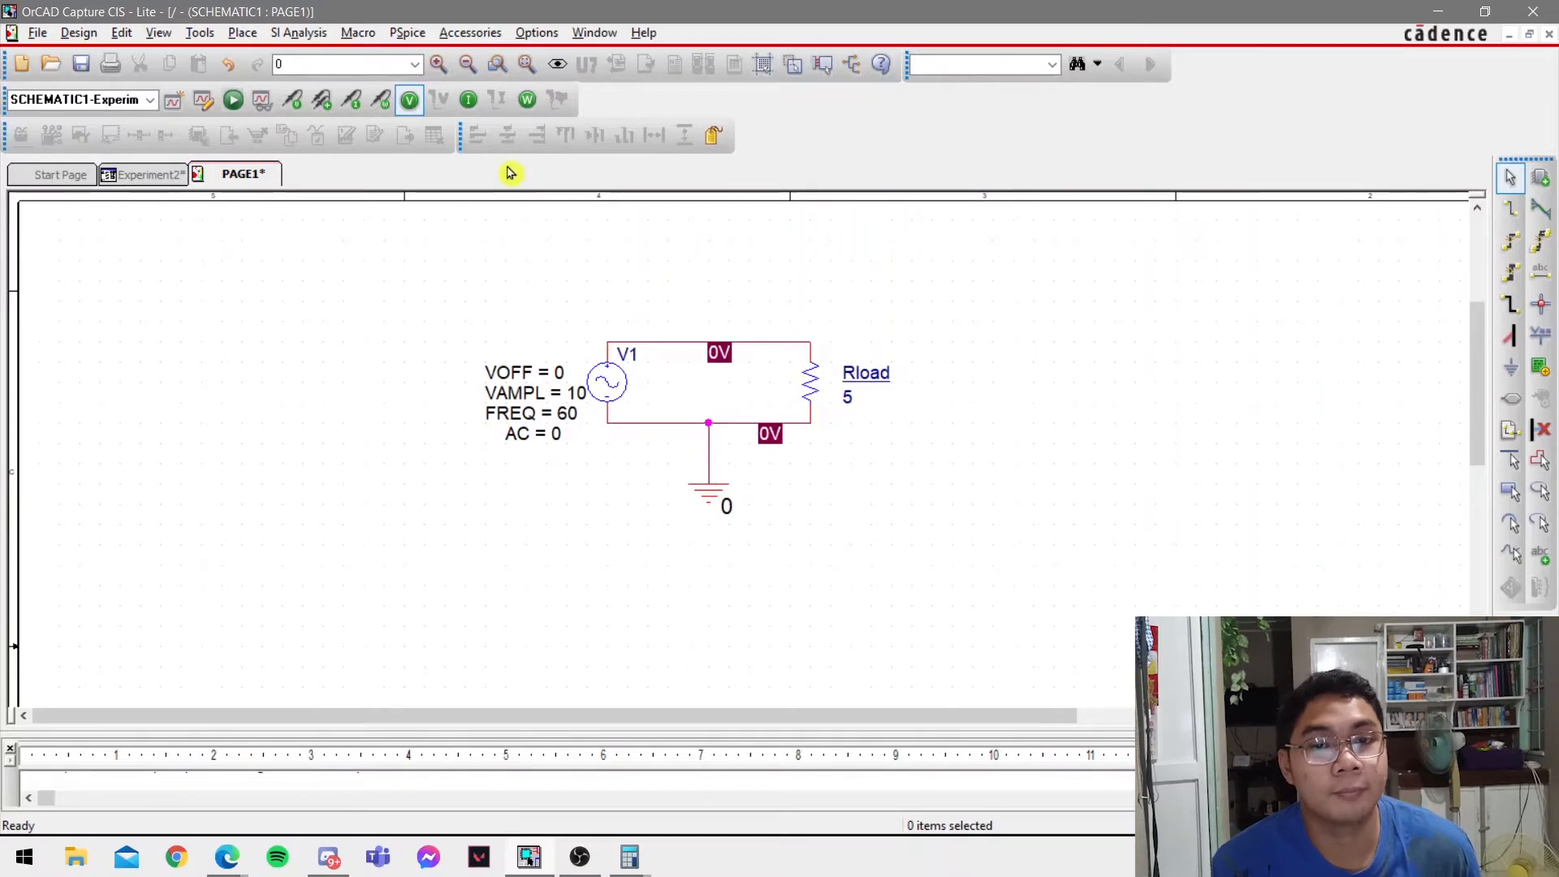
left_click(382, 102)
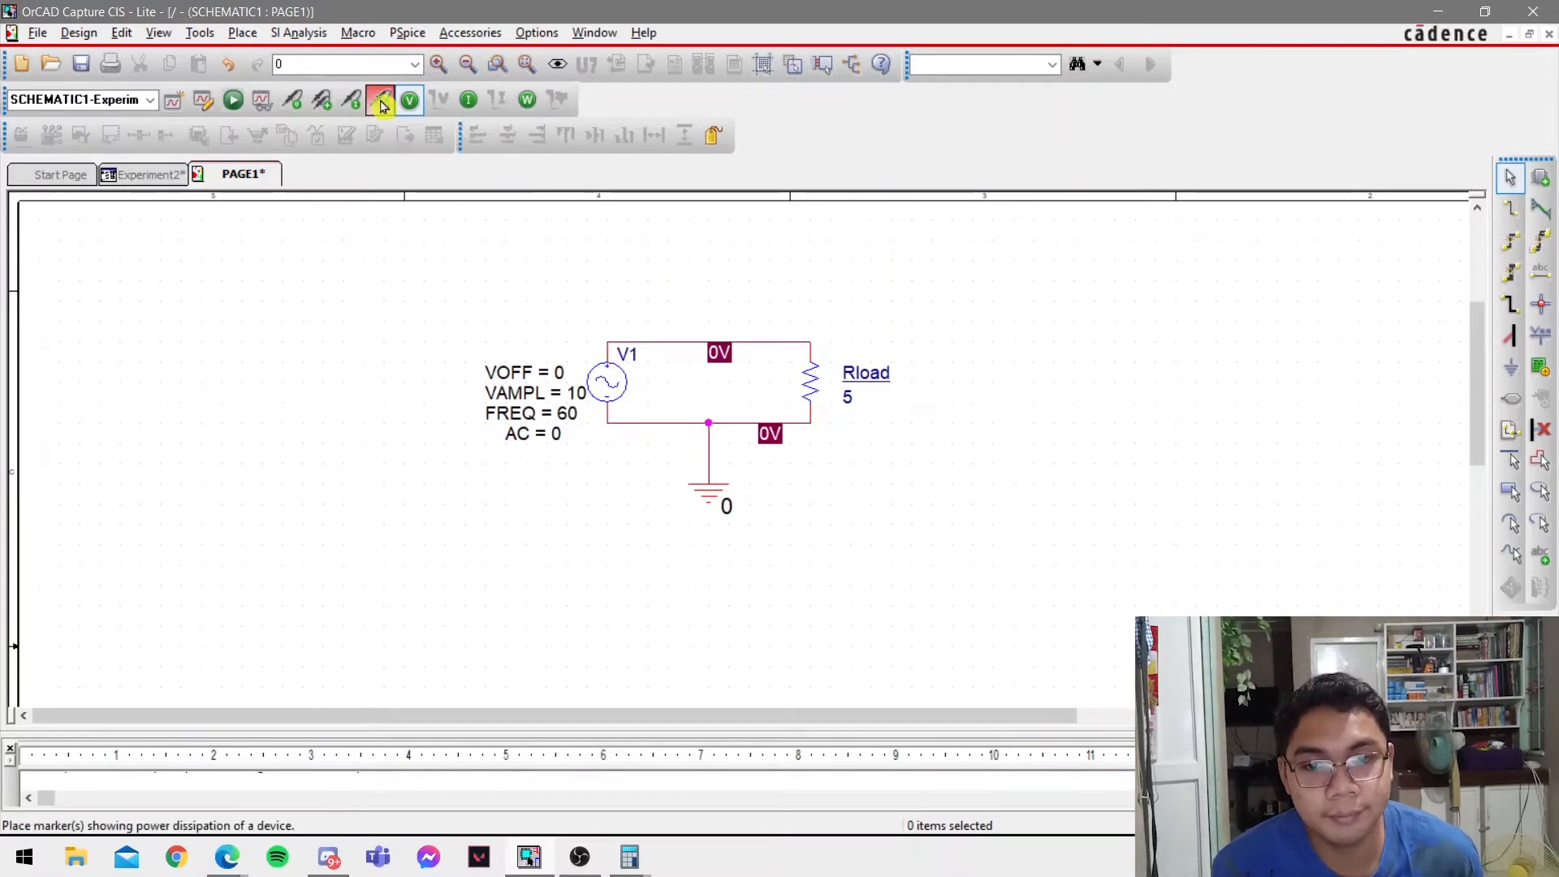
left_click(809, 378)
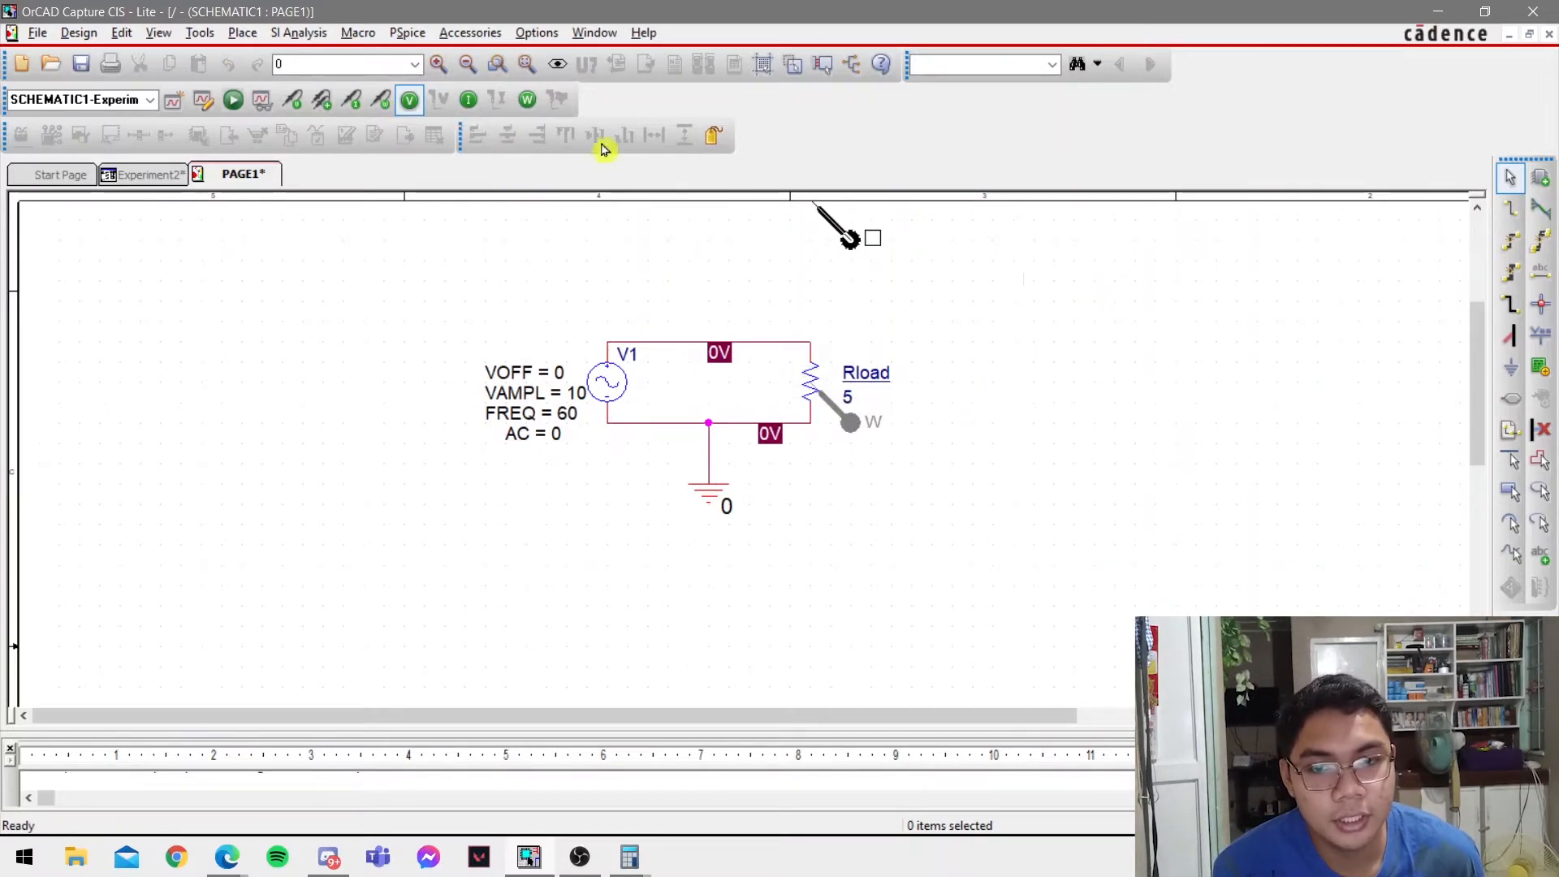
Place a voltage marker on the upper wire beside V1 and a current marker on Rload's upper pin.
left_click(296, 102)
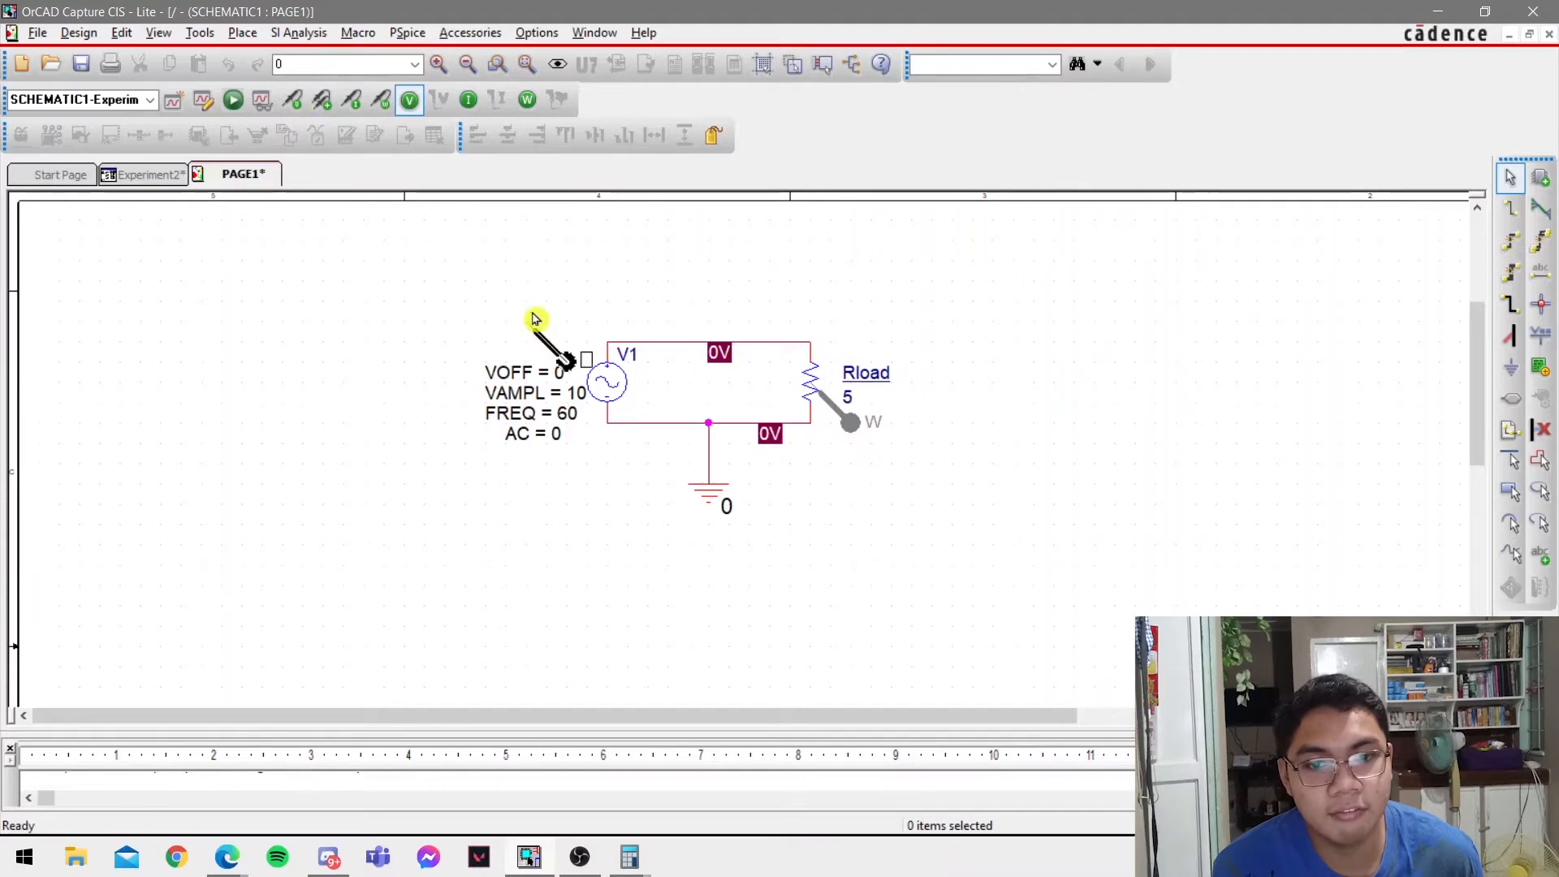
left_click(625, 338)
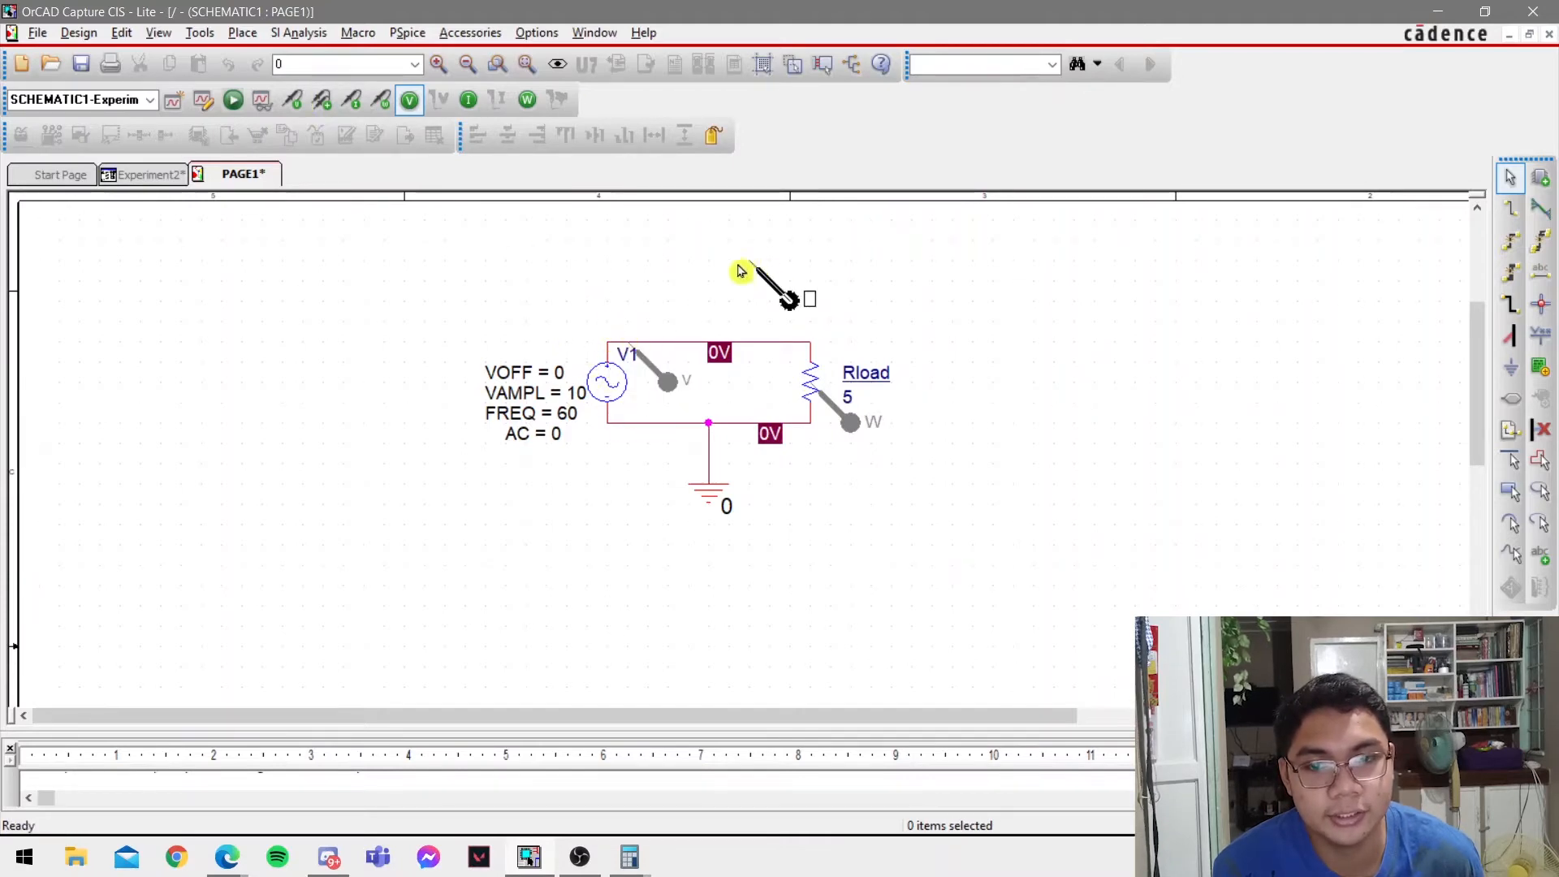
left_click(354, 103)
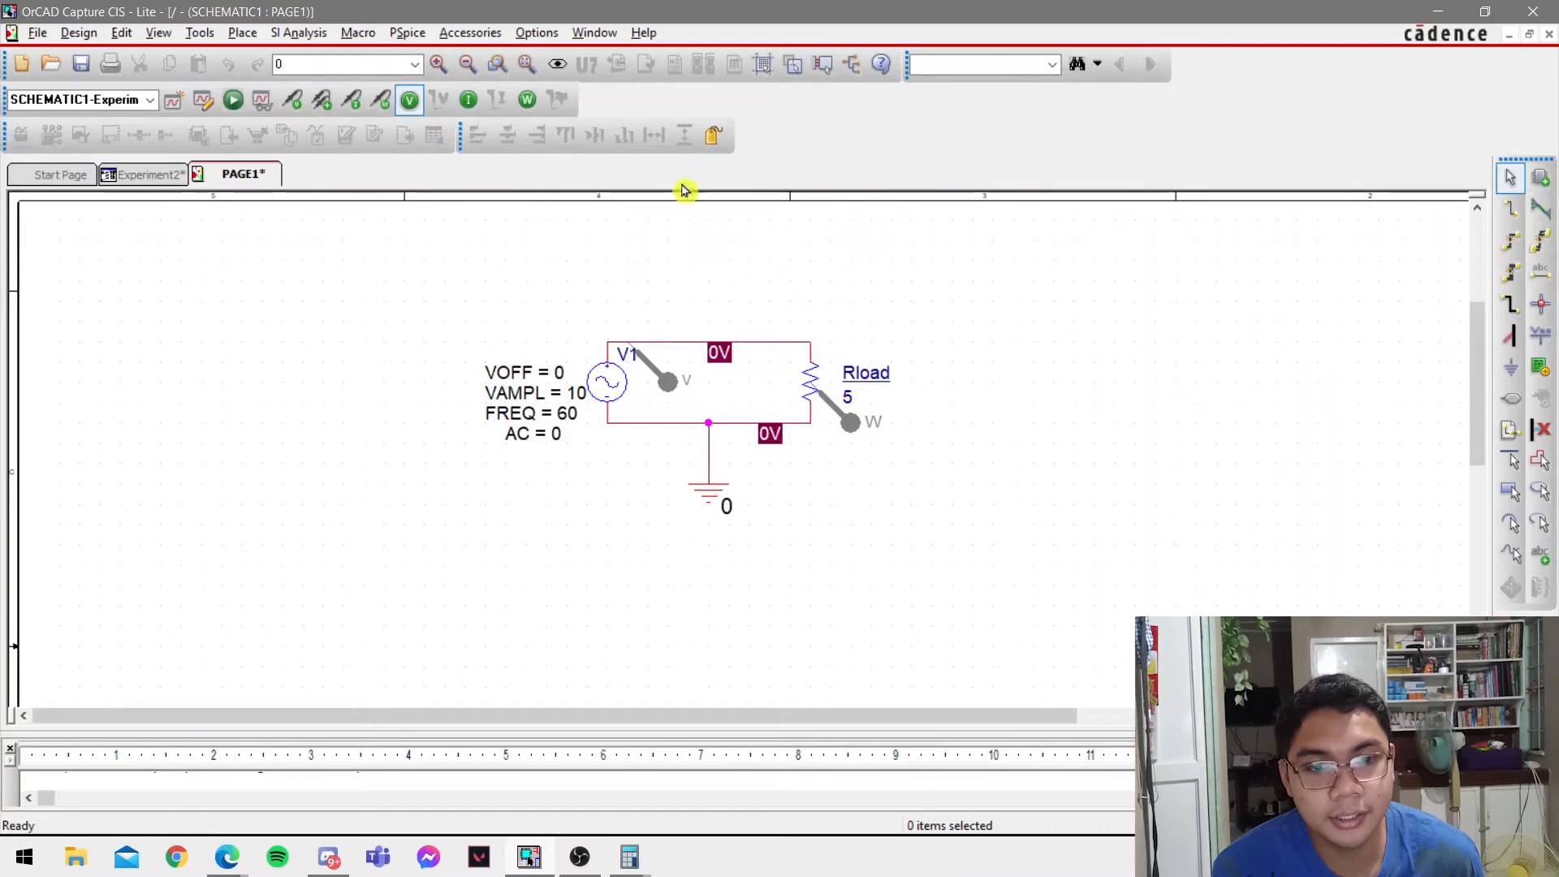
left_click(807, 338)
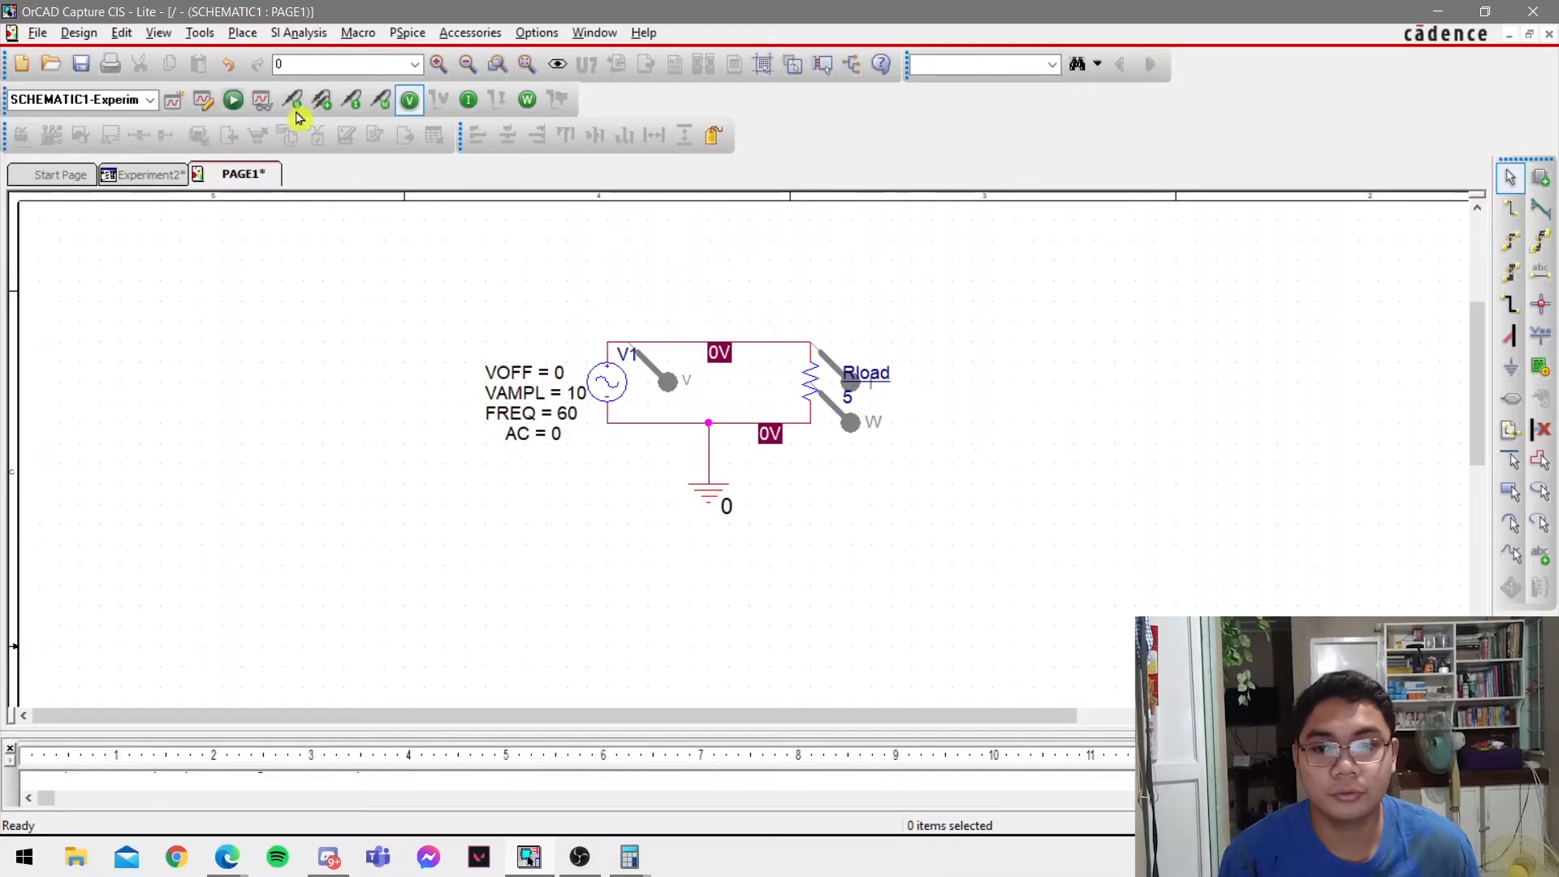
Run the PSpice simulation and switch to PSpice A/D to view the resulting waveforms.
left_click(233, 98)
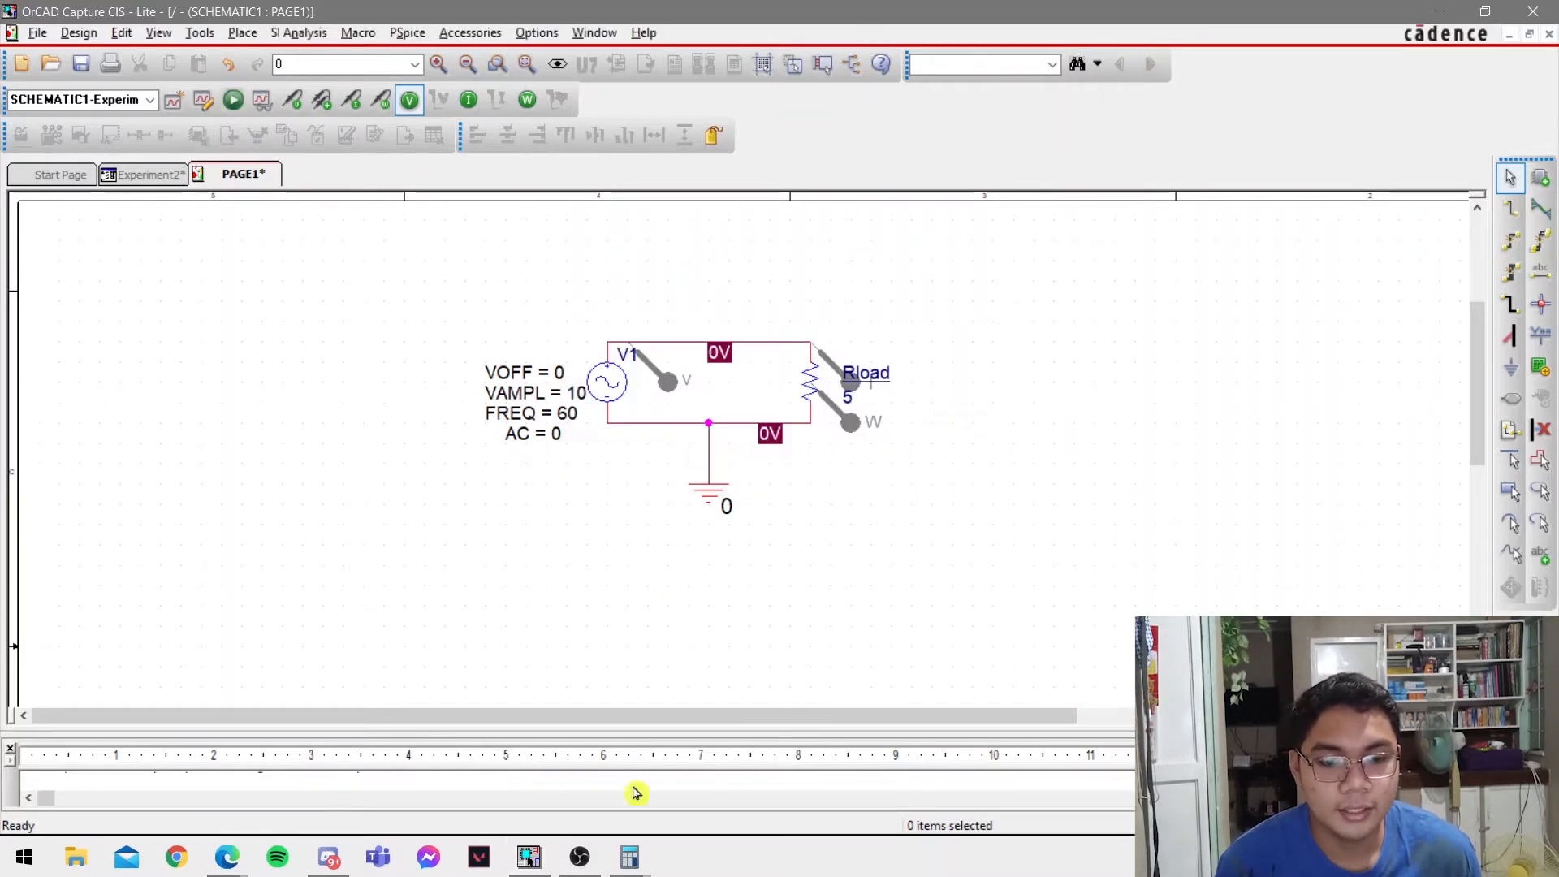
left_click(680, 859)
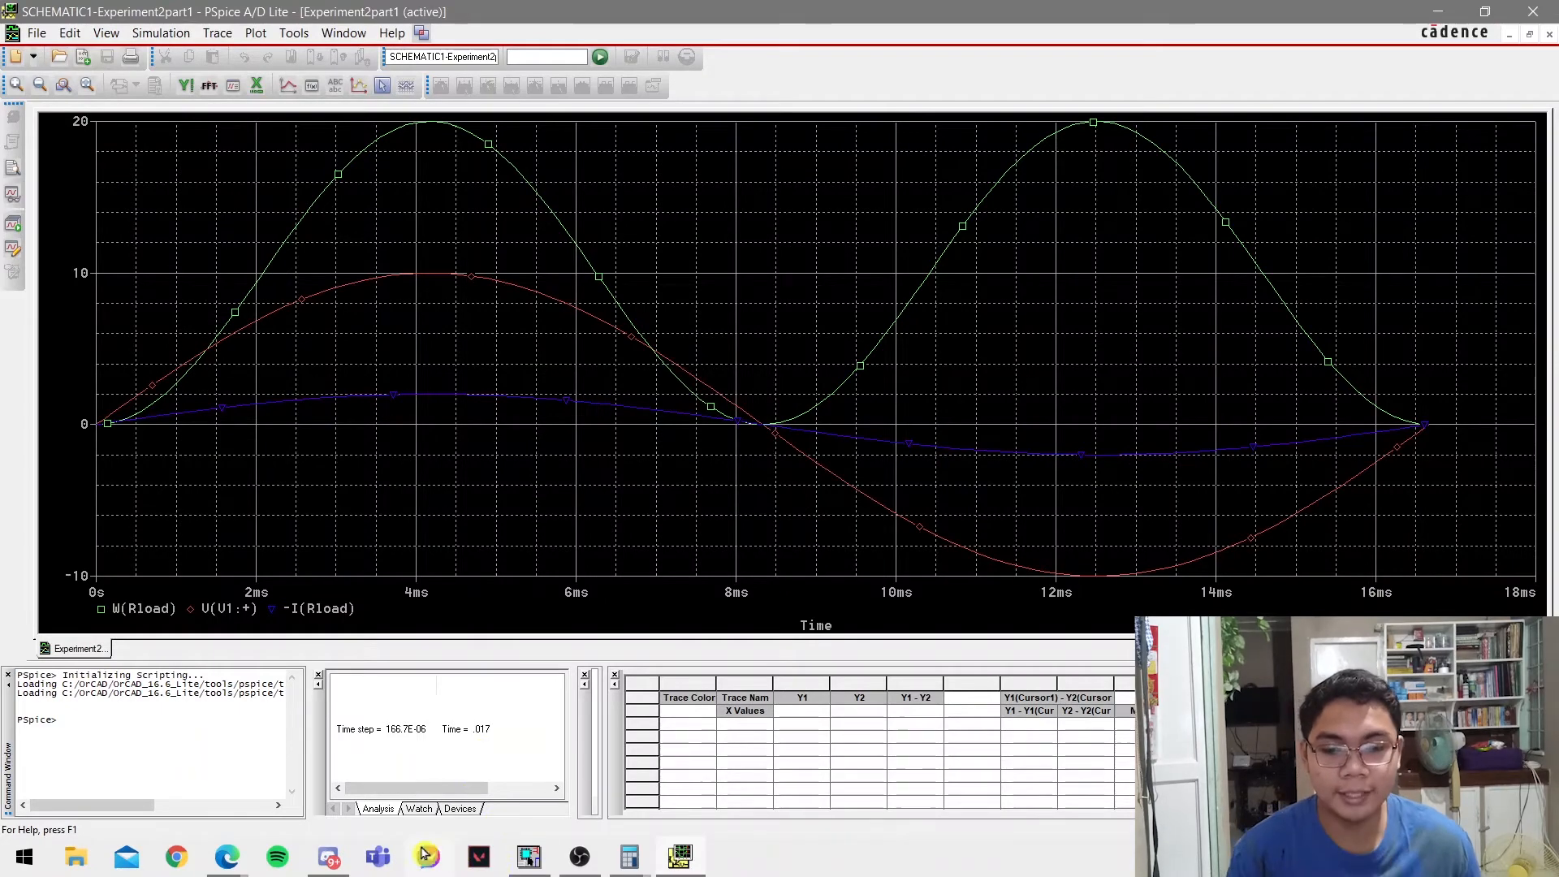
Compare the simulated power, voltage and current waveforms with Figure 5 in the lab PDF, and return to PSpice A/D.
key("alt+Tab")
key("Tab")
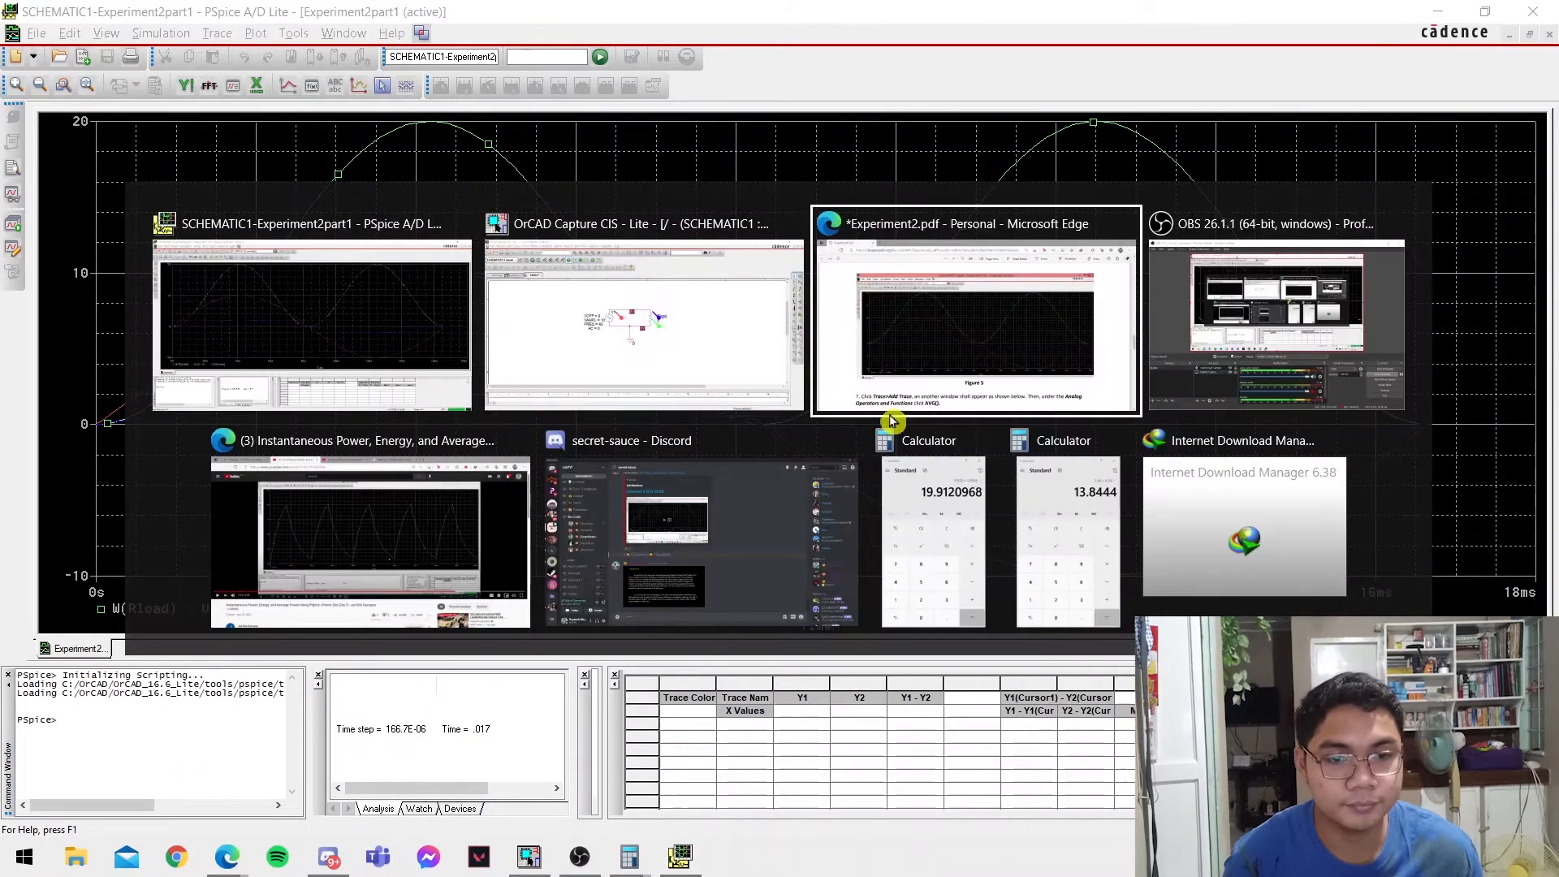
scroll(940, 460, "down", 1)
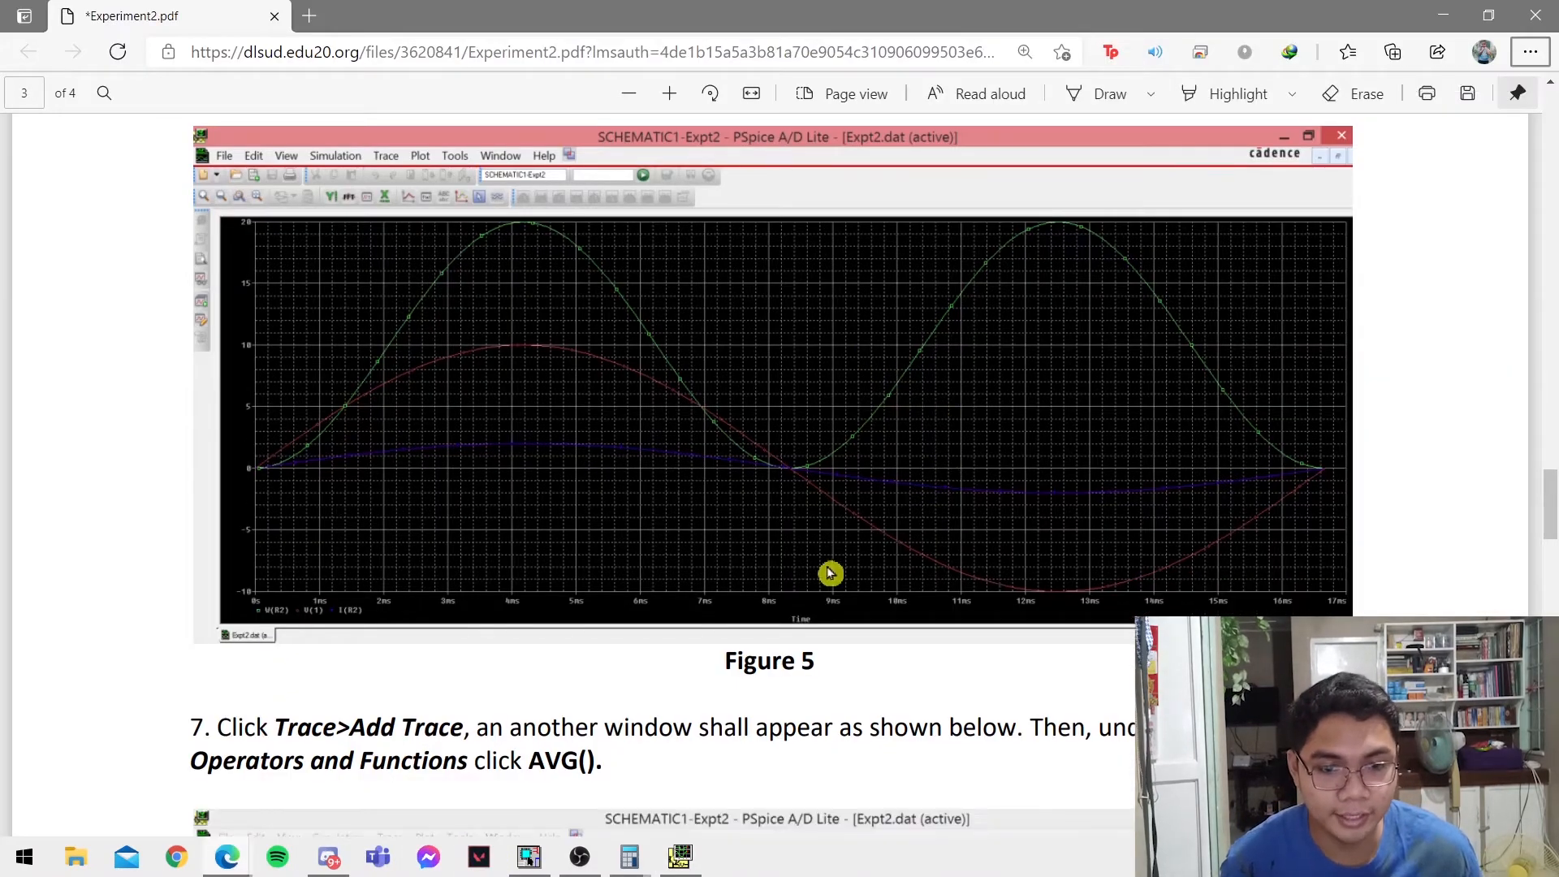
key("alt+Tab")
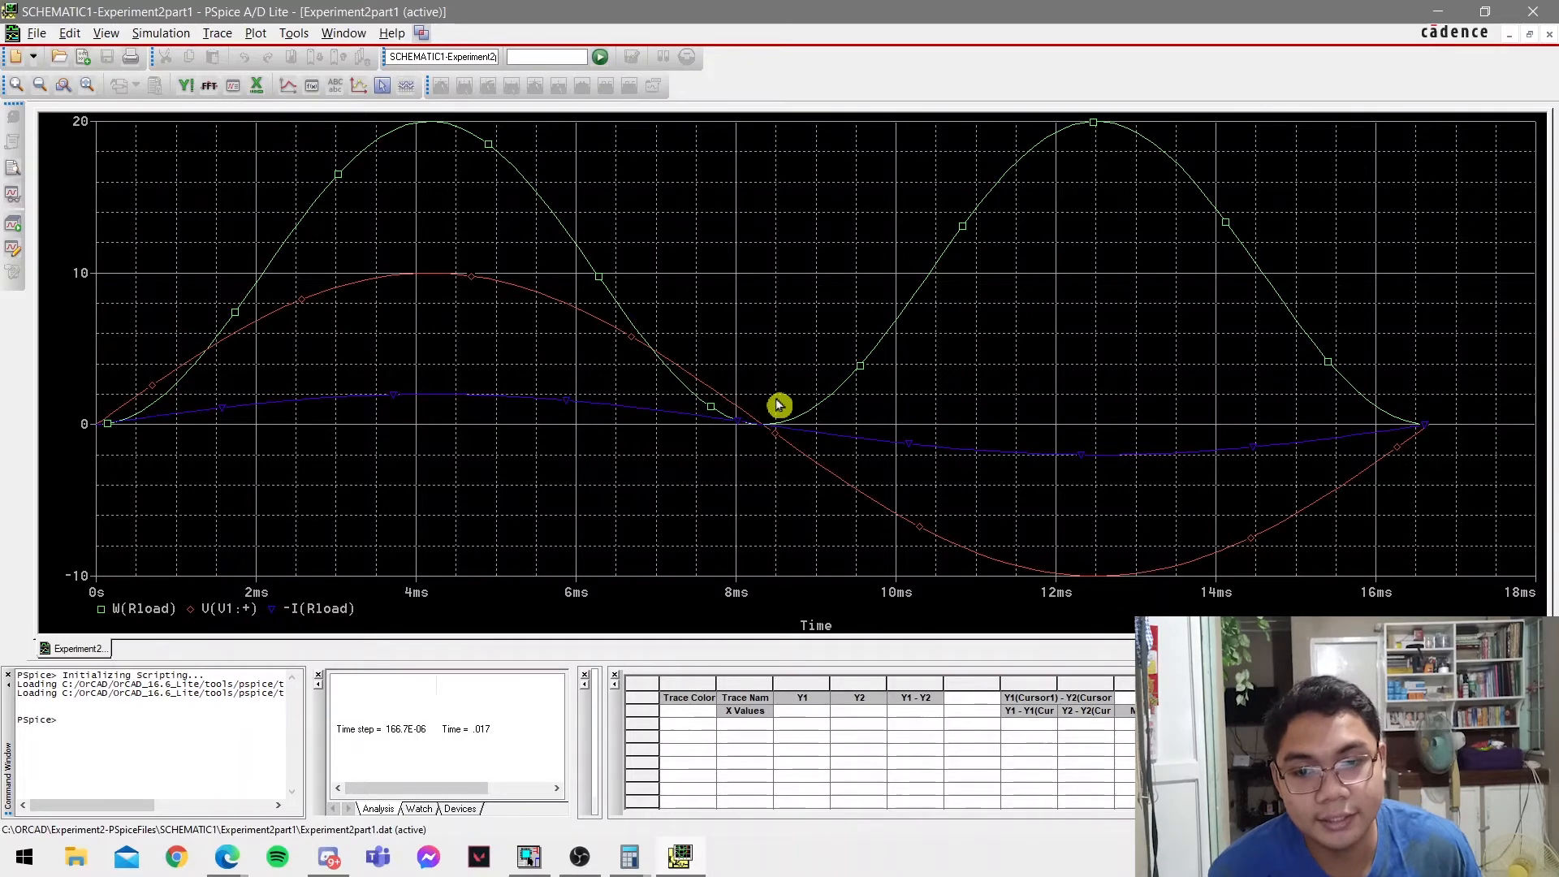
Turn on the trace cursor and read power, voltage and current at about 4.15 ms, 6.27 ms and 6.54 ms.
left_click(382, 85)
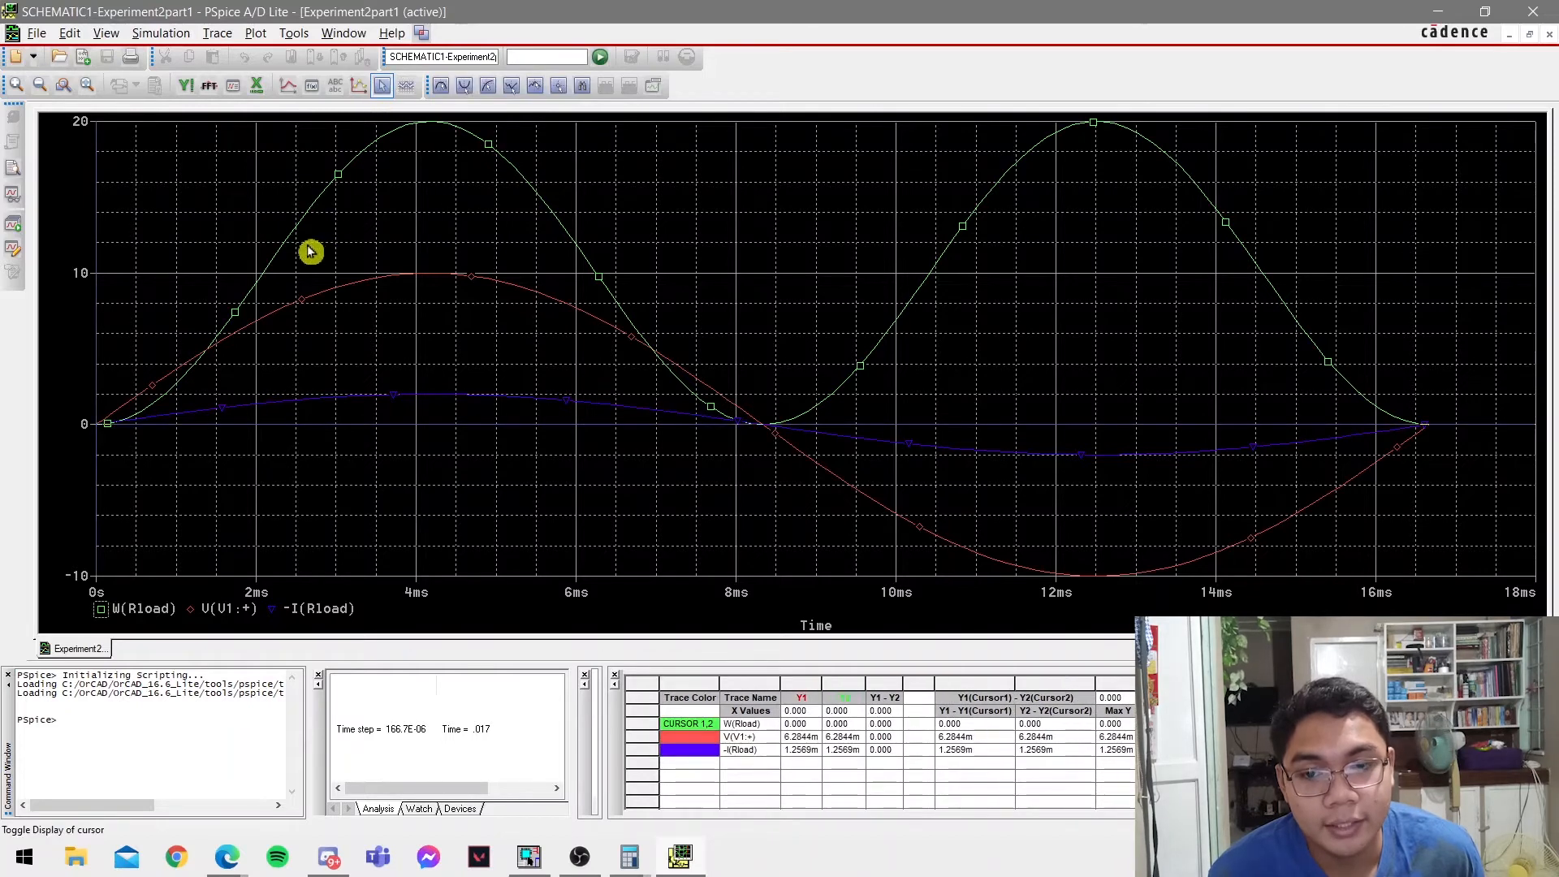
left_click_drag(310, 251, 427, 209)
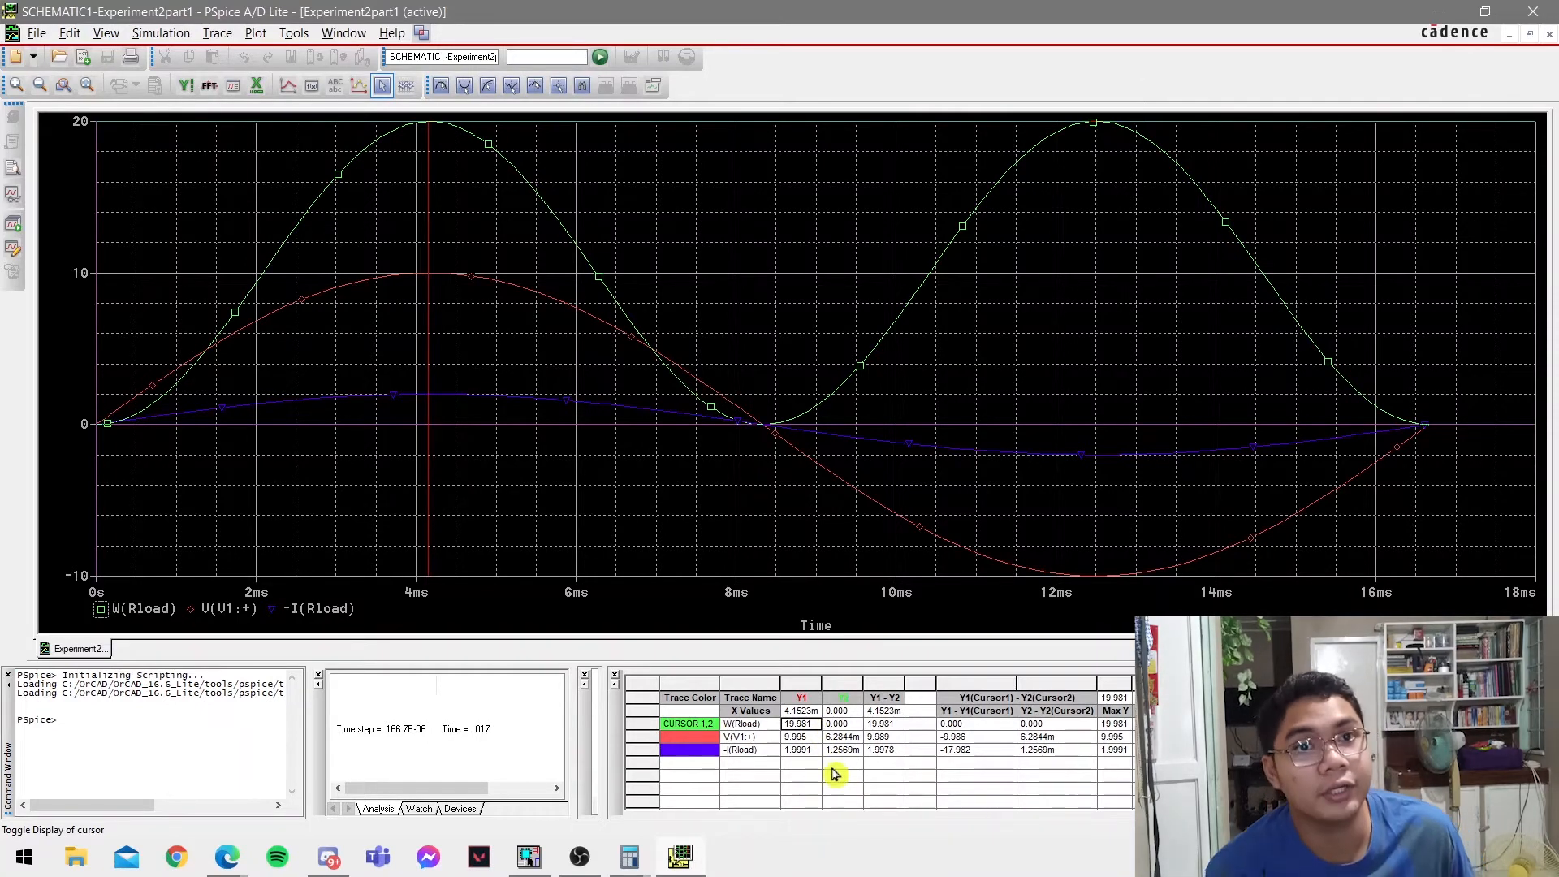
left_click_drag(481, 428, 598, 414)
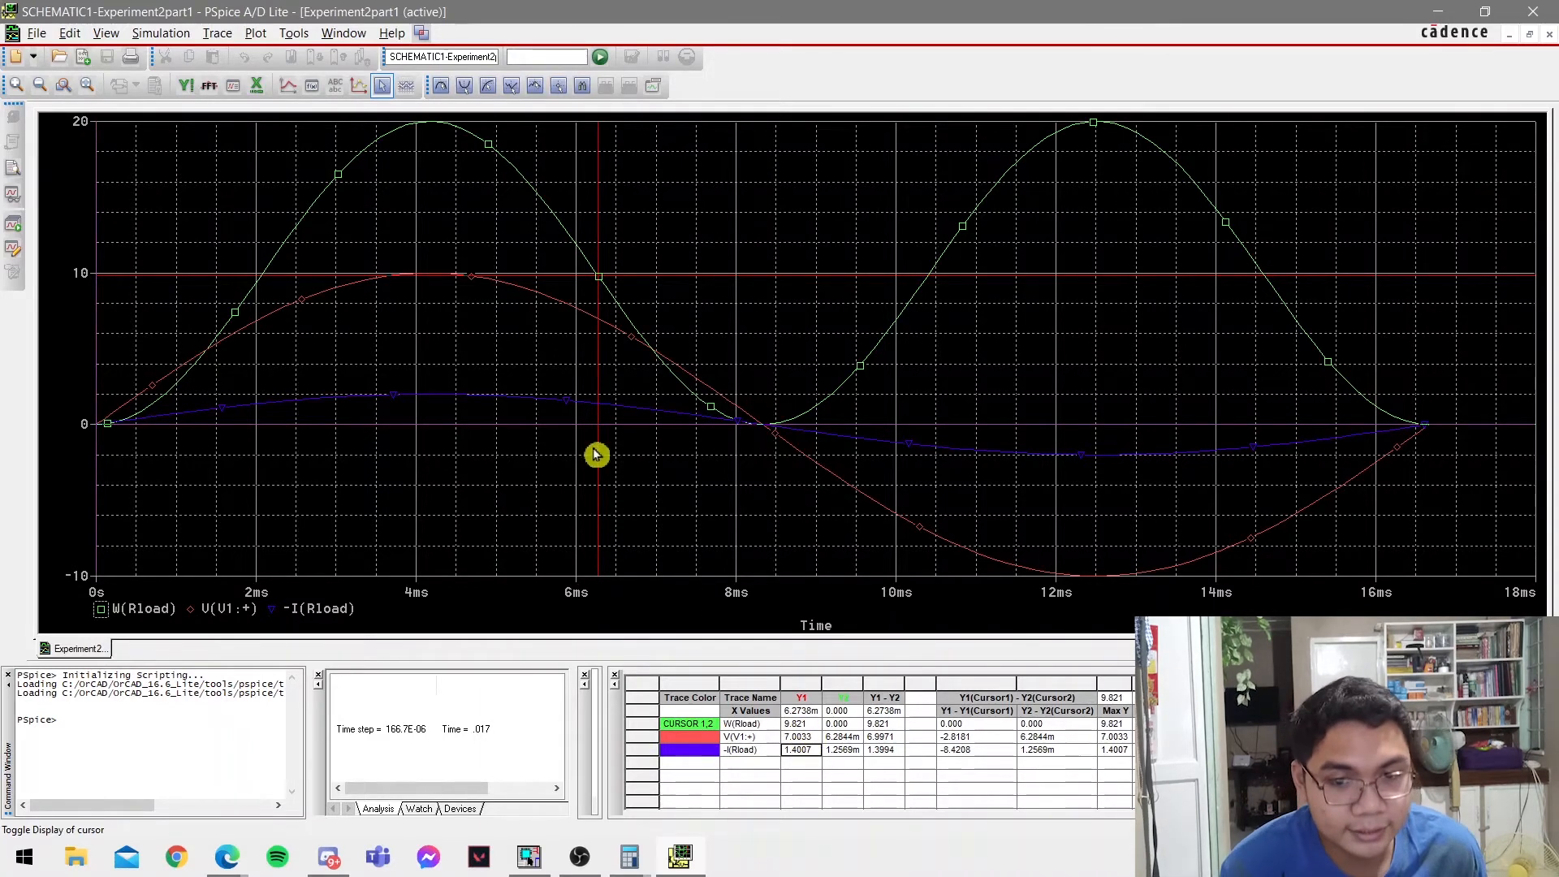
left_click(590, 378)
left_click(618, 391)
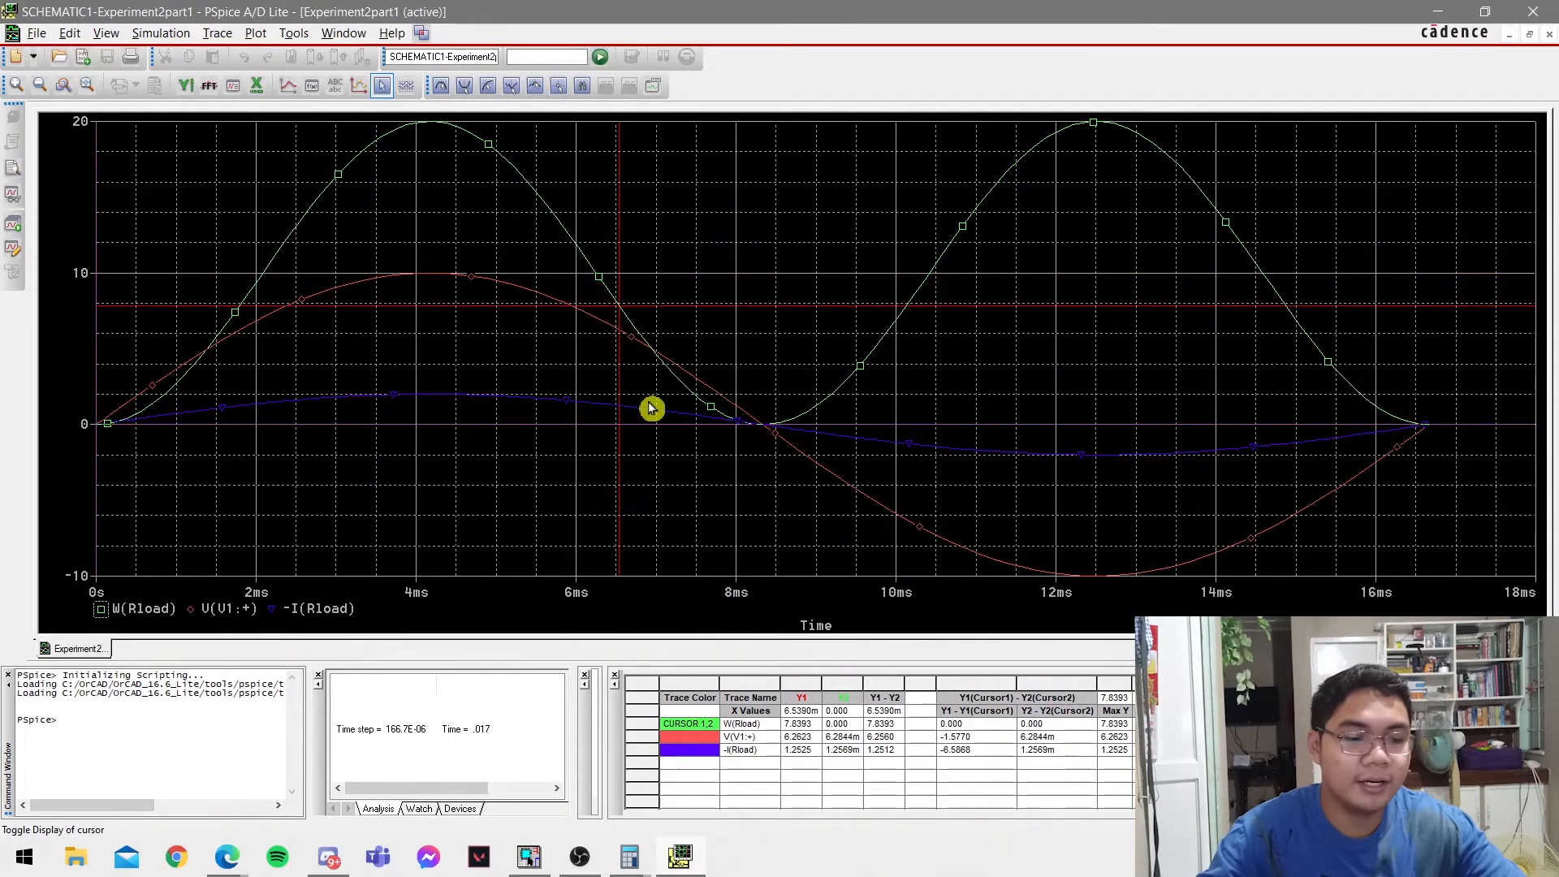
Multiply the cursor current 1.2525 by the voltage 6.2623 in Calculator and compare the product with the W(Rload) reading in PSpice A/D.
key("alt+Tab")
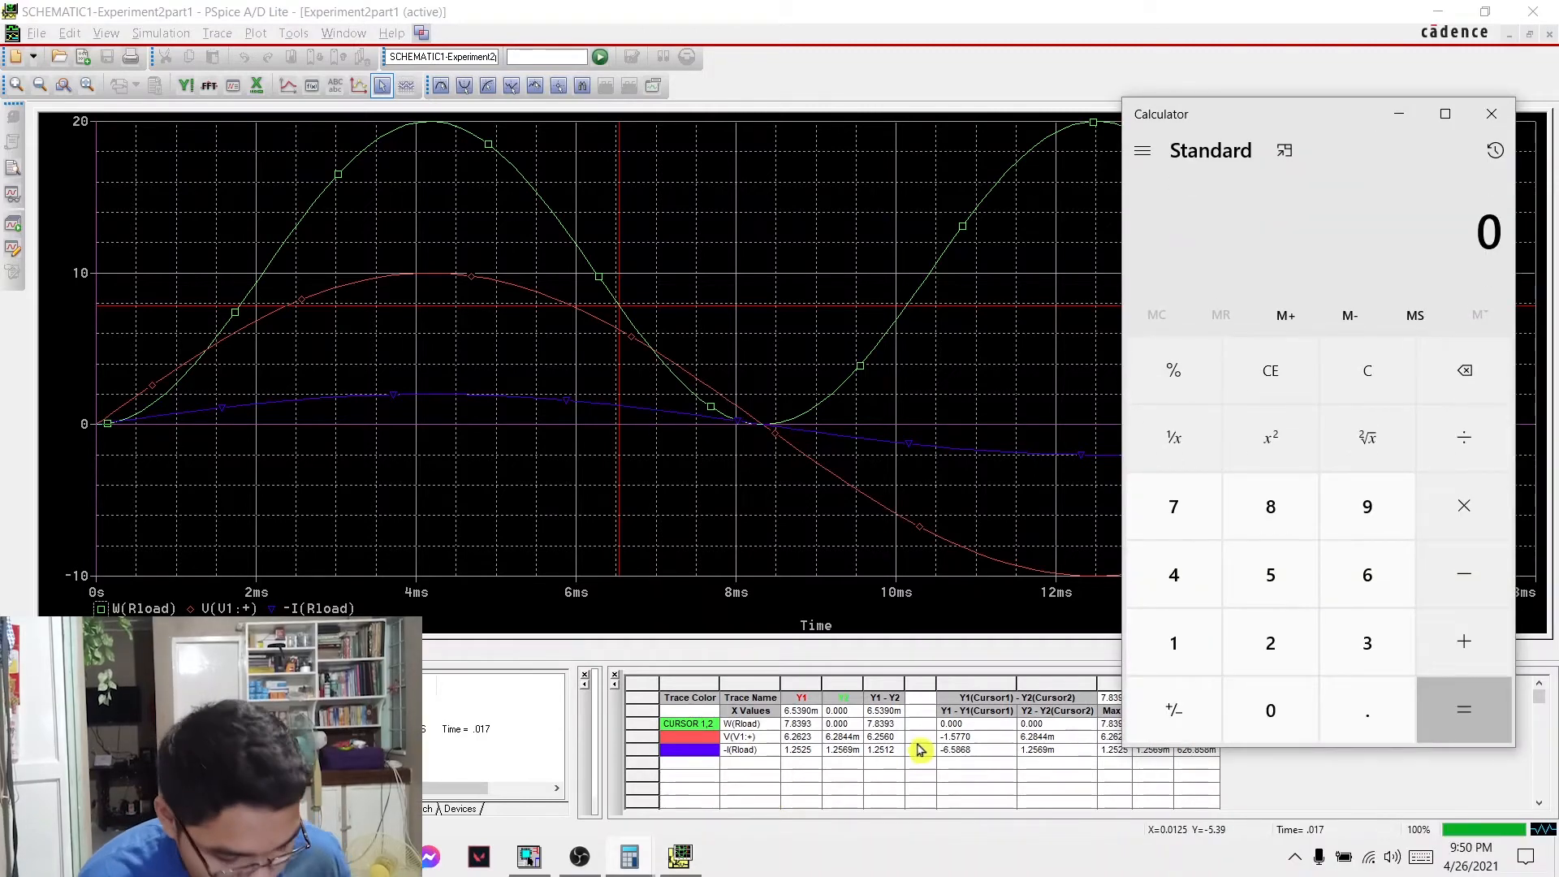
type("1.2525")
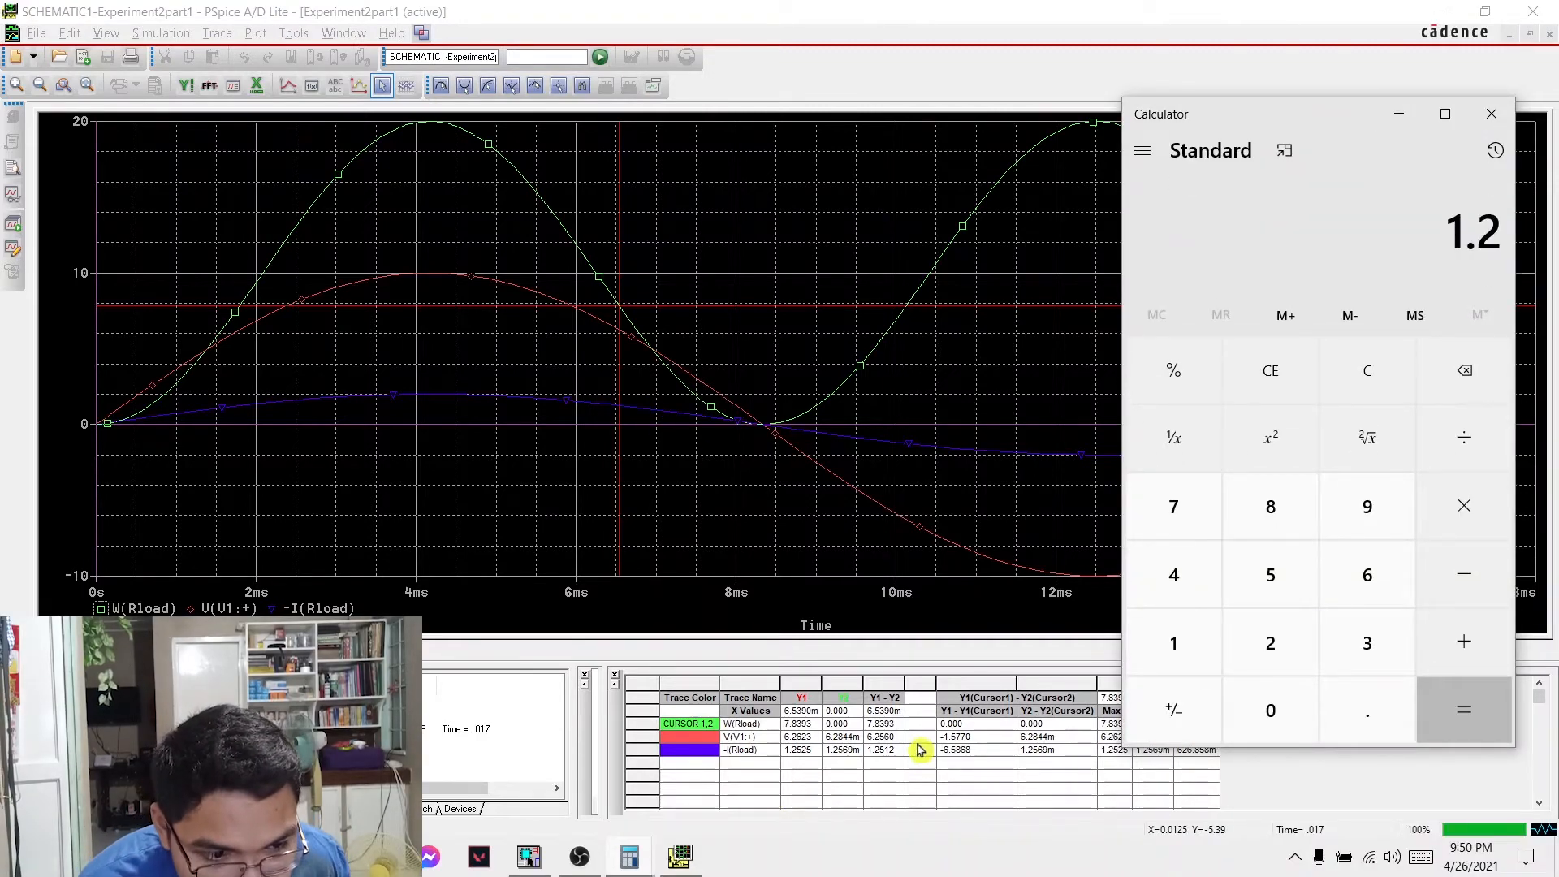
left_click(1458, 510)
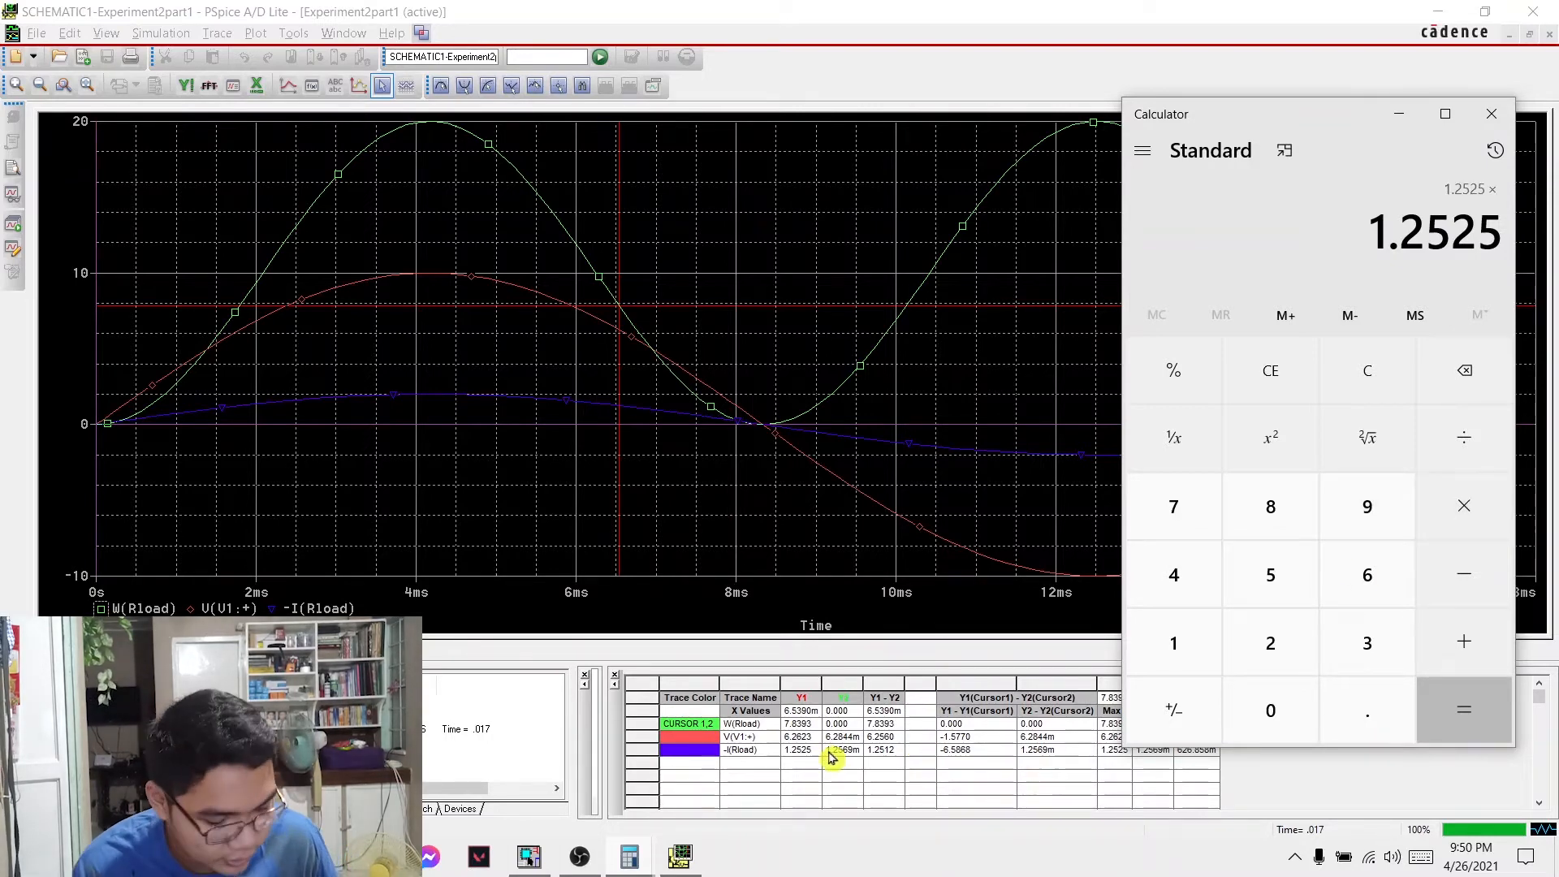
type("6.2623")
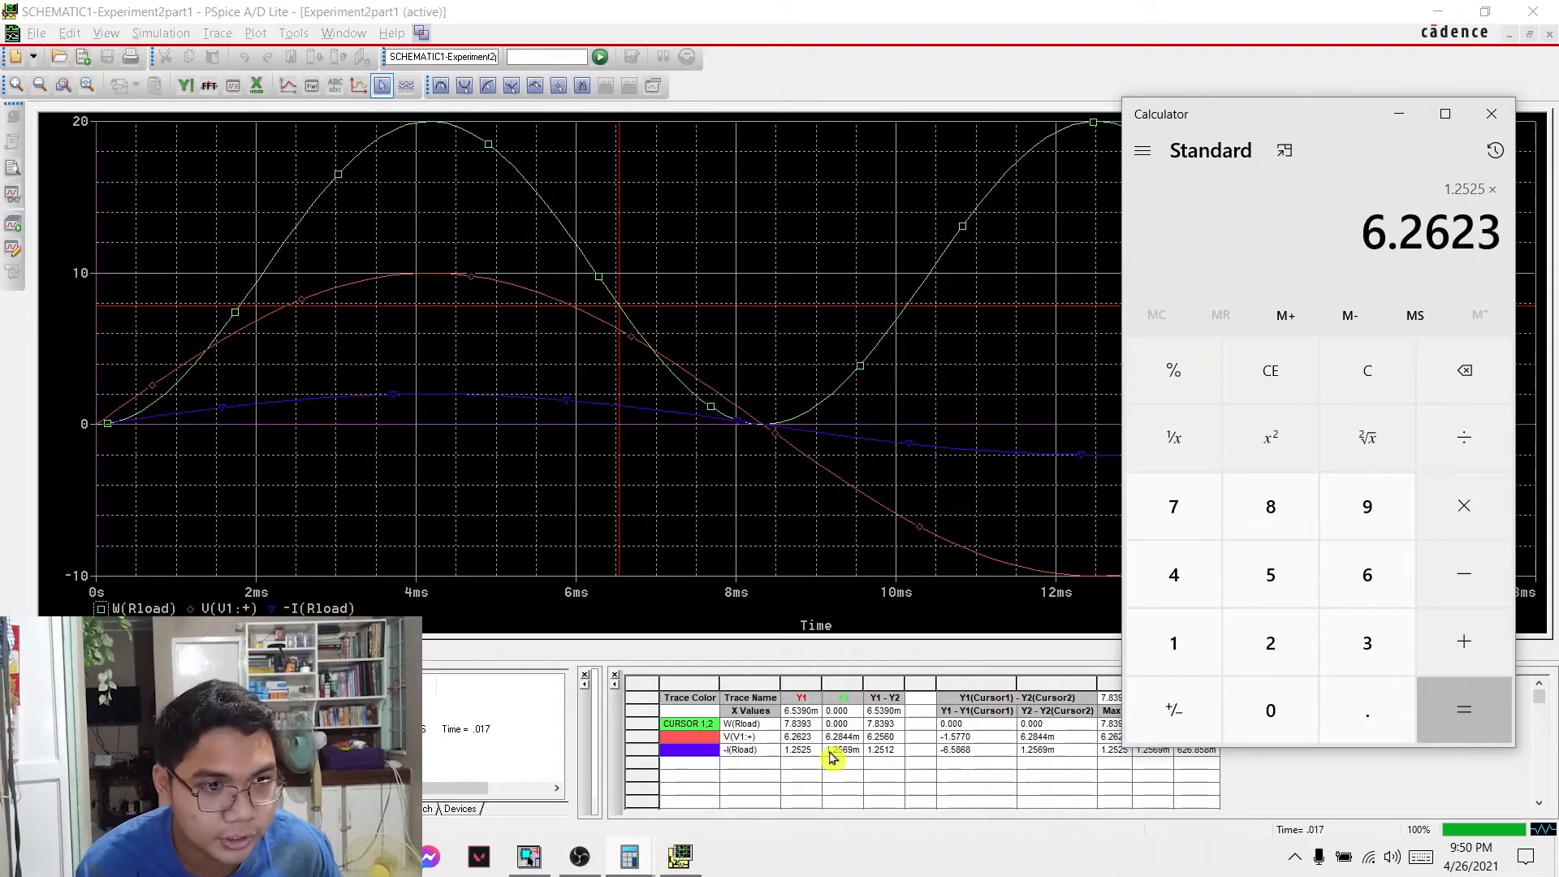
key("Return")
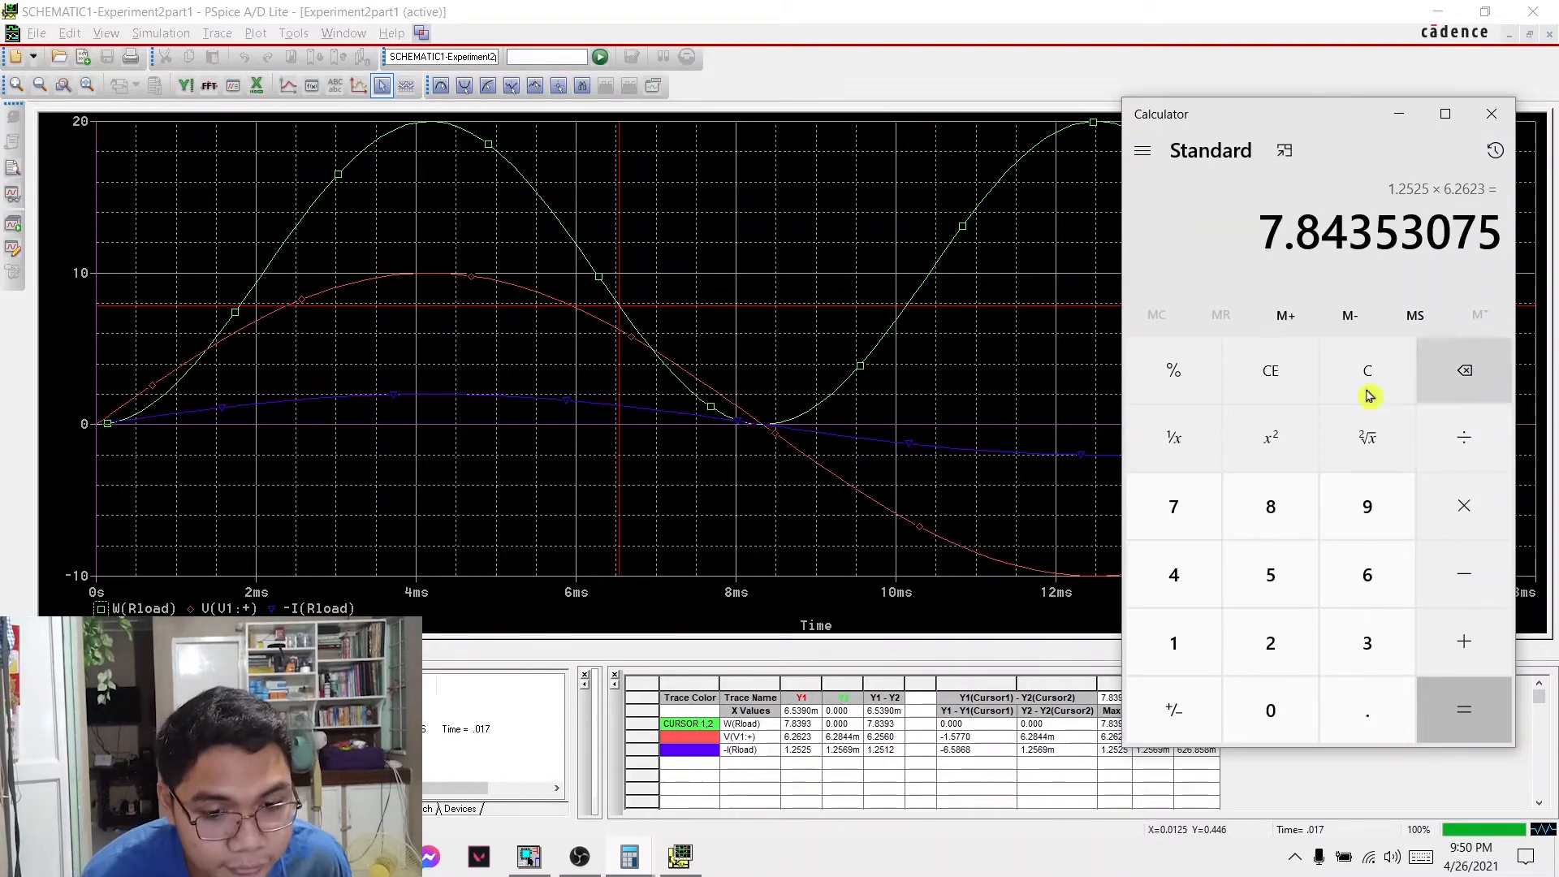
left_click(800, 723)
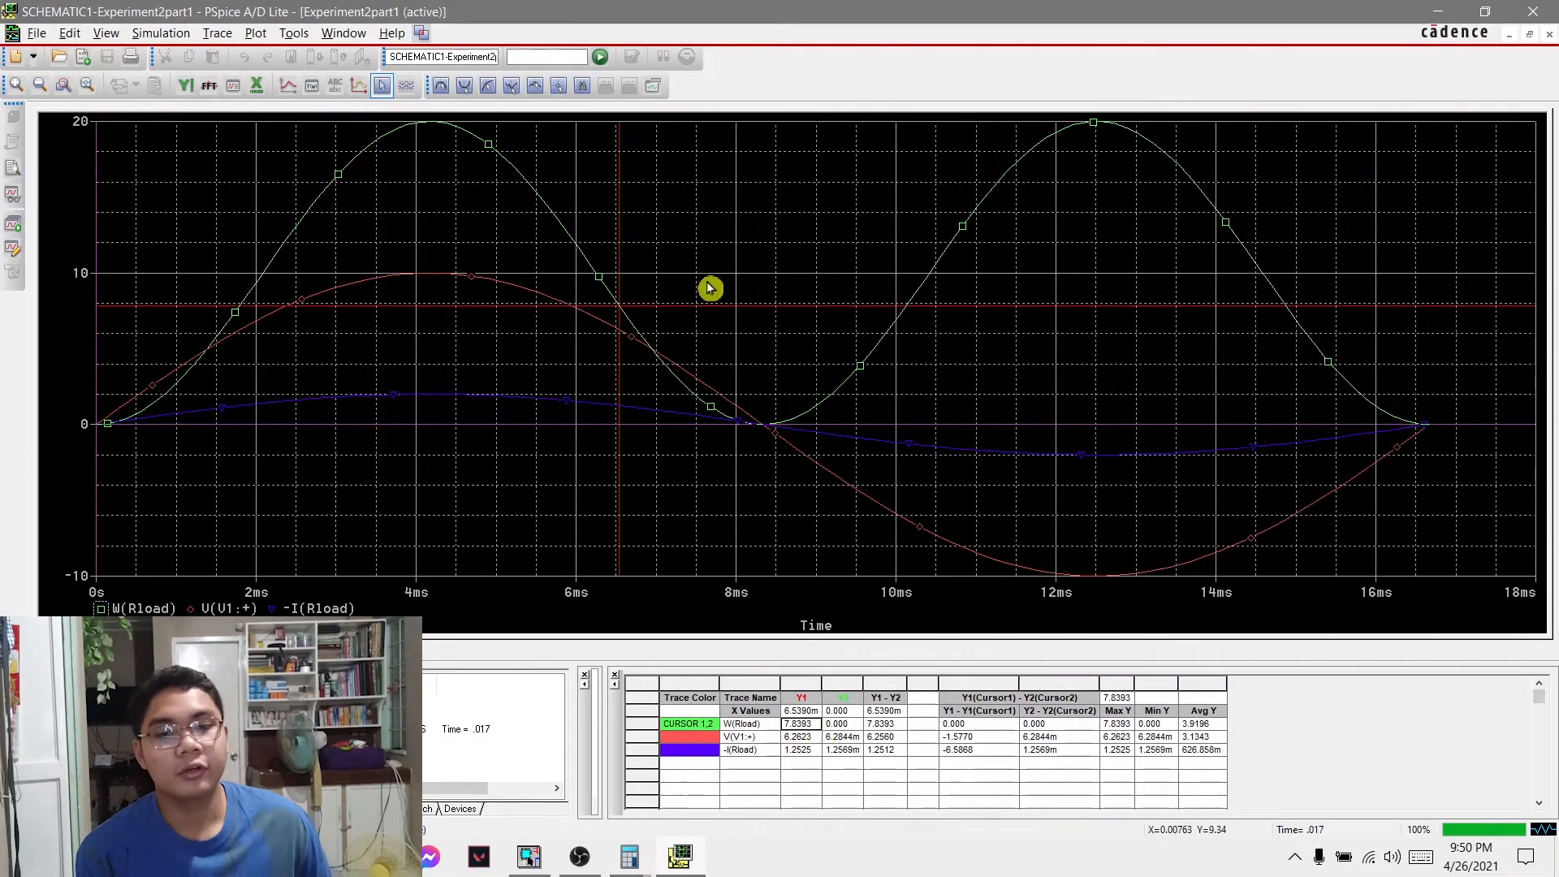
Move the cursor into the negative half cycle and read the traces at about 10.27 ms and 11.46 ms.
left_click(686, 374)
left_click_drag(699, 377, 917, 398)
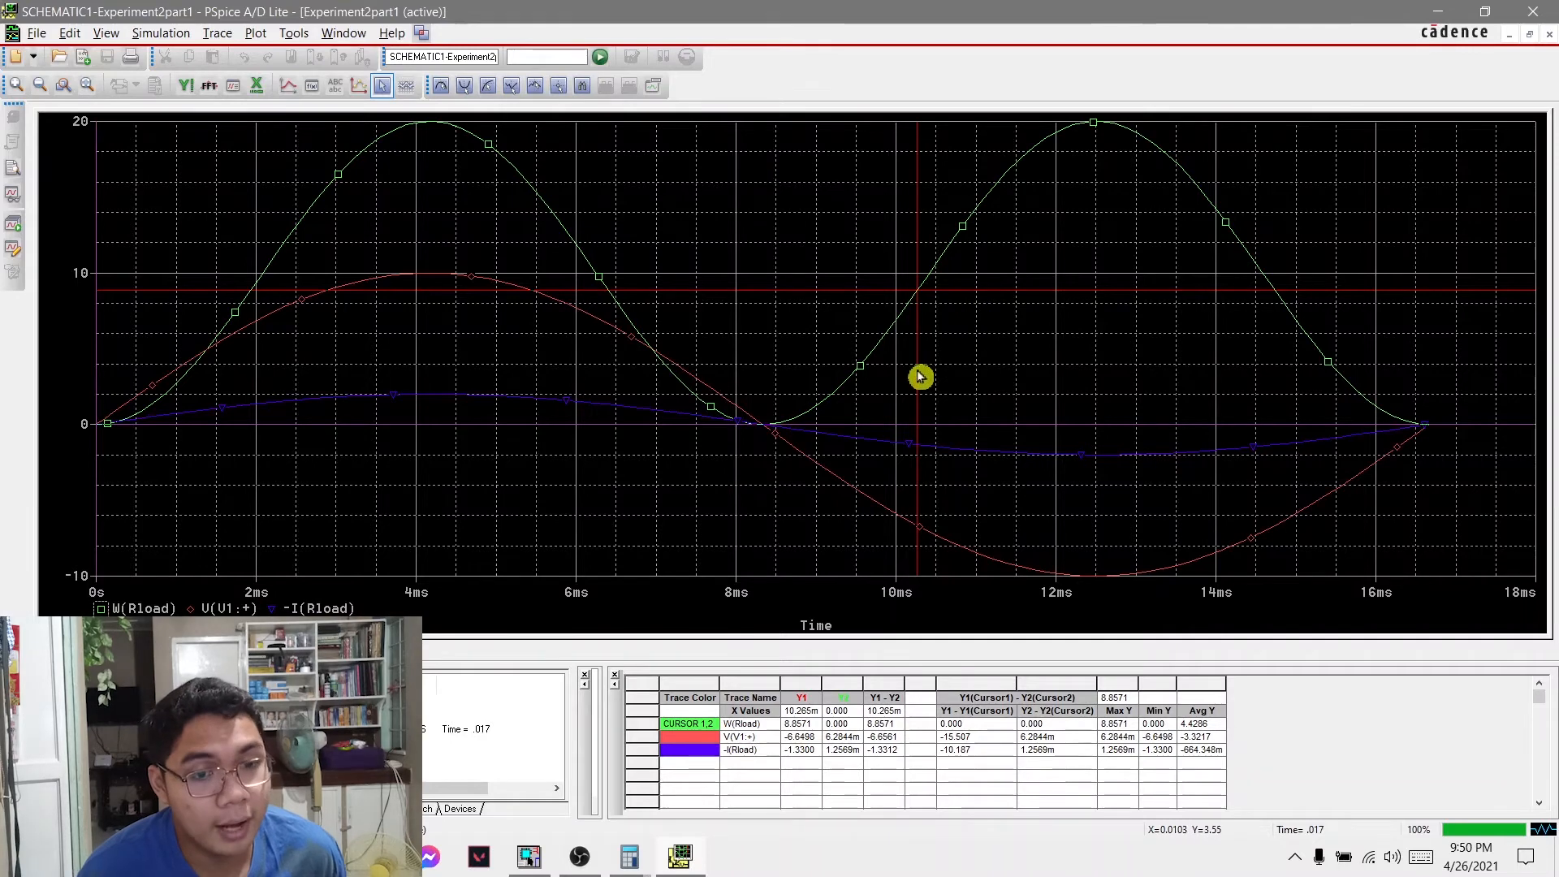
left_click(1014, 300)
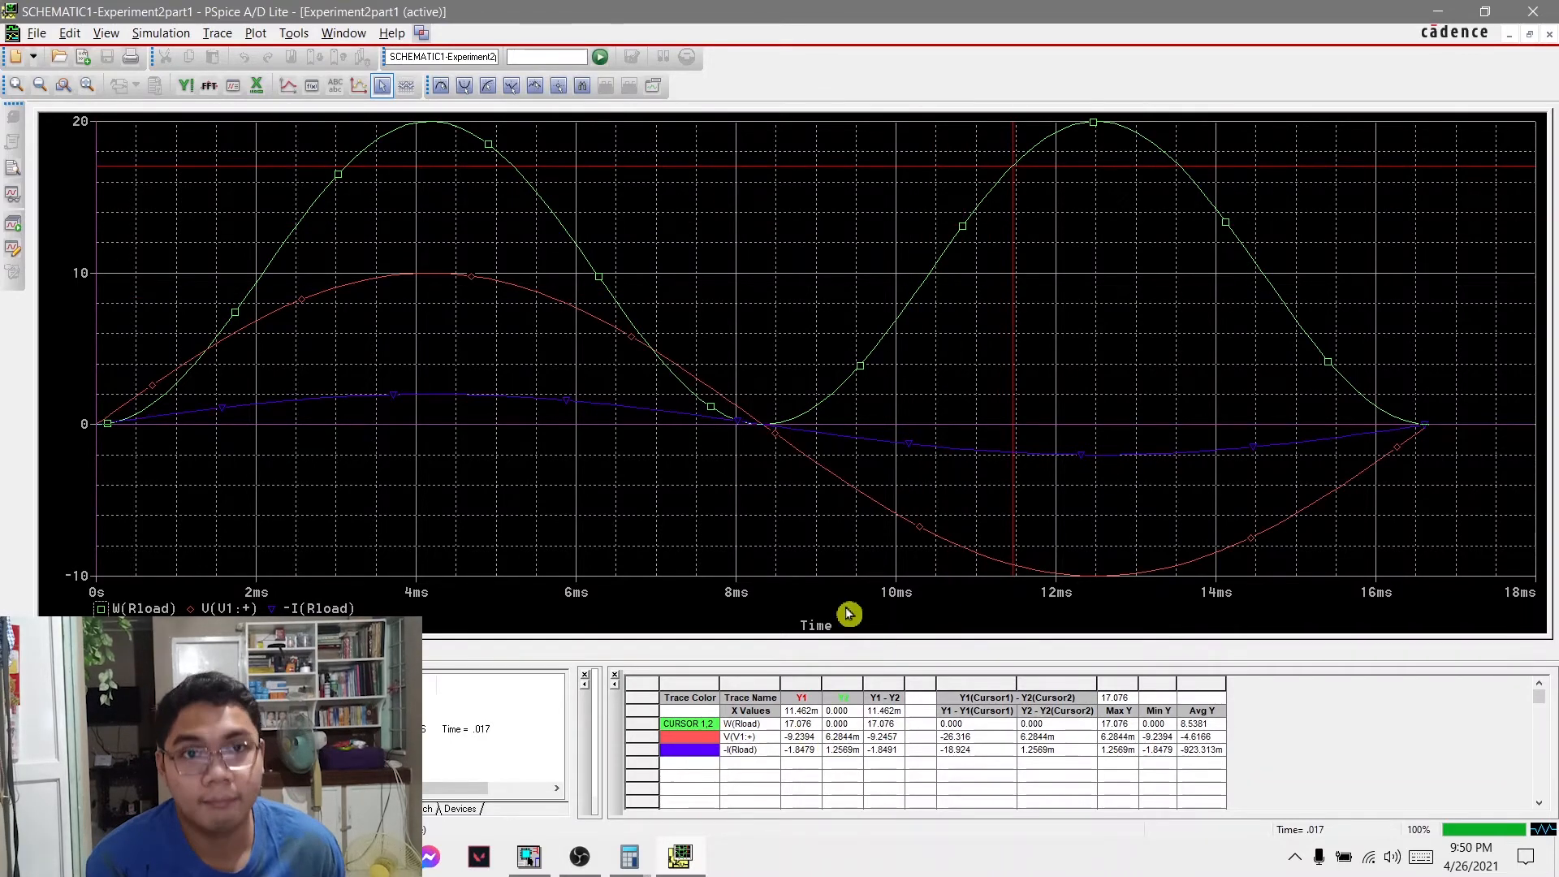
left_click_drag(1027, 359, 762, 536)
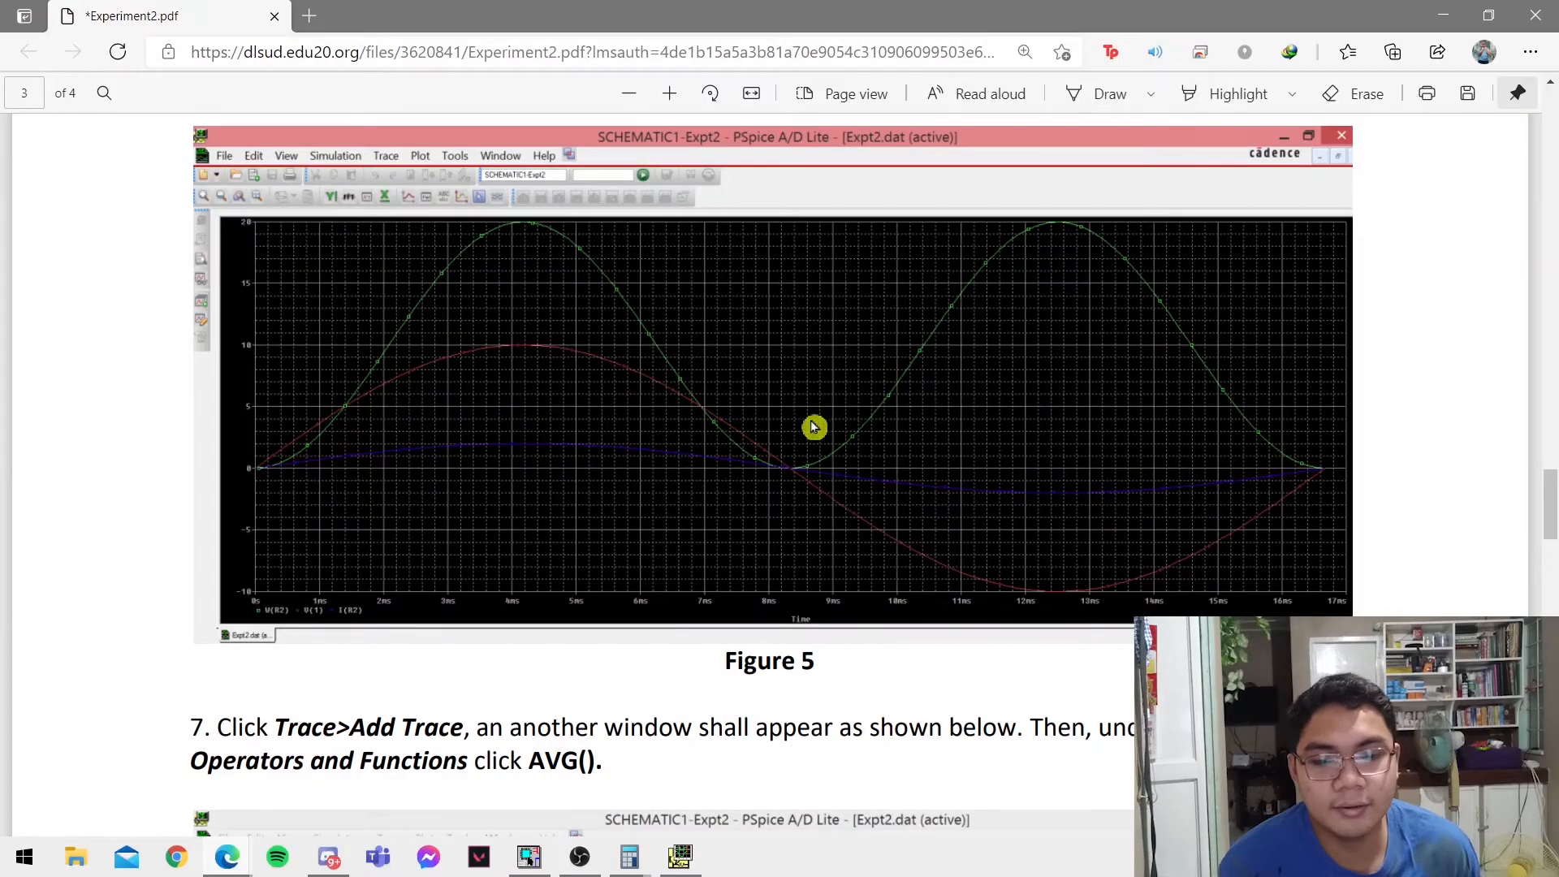
Read steps 7 and 8 of the lab PDF on adding an average power trace with AVG().
scroll(611, 555, "up", 1)
scroll(611, 554, "down", 6)
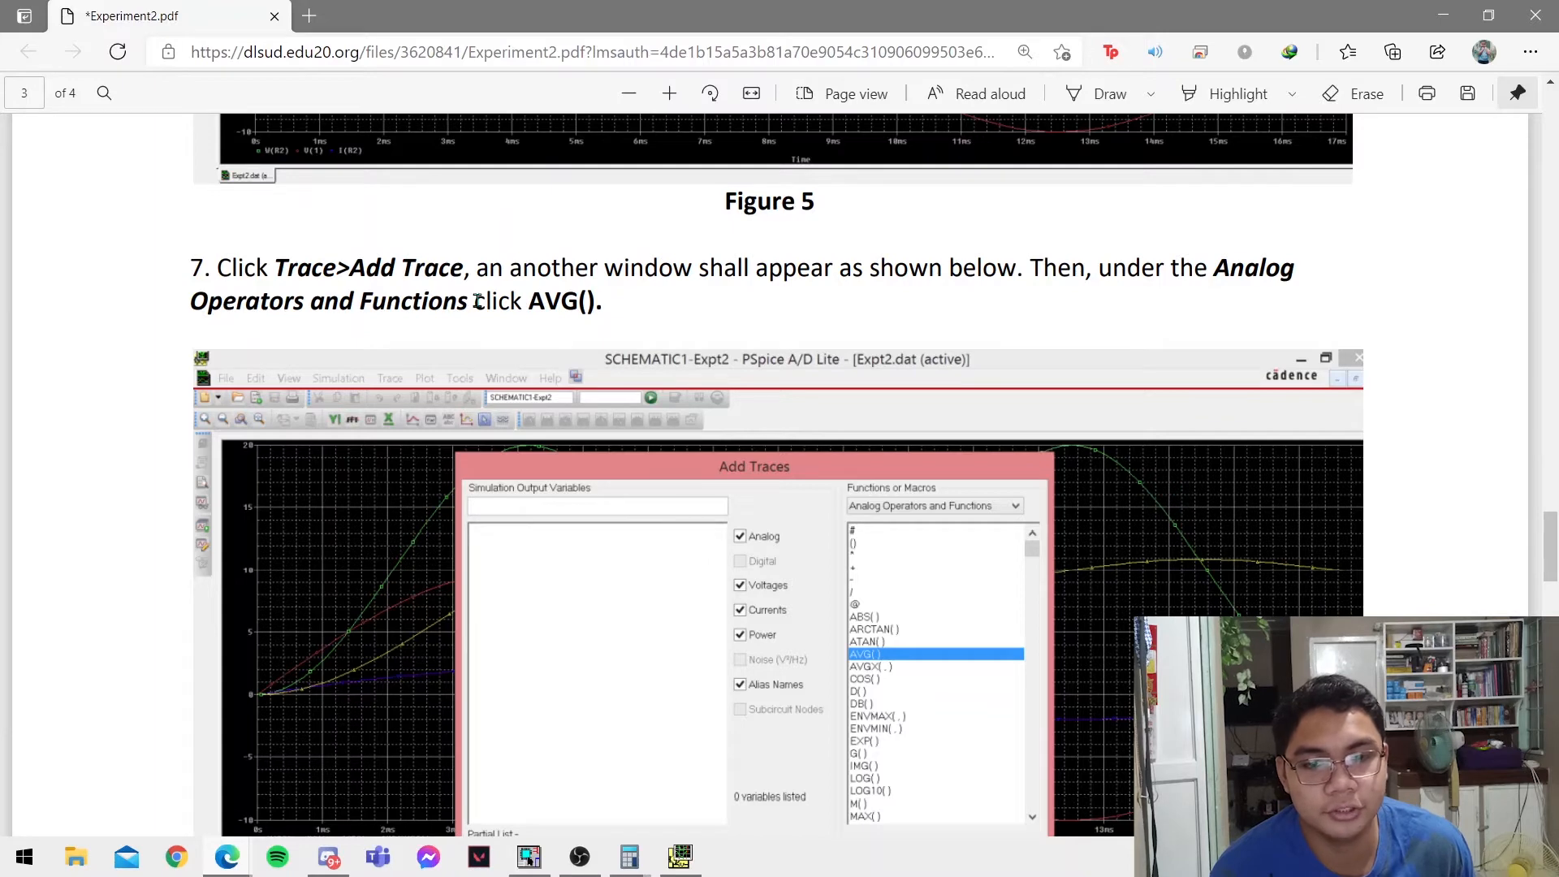
scroll(651, 333, "down", 4)
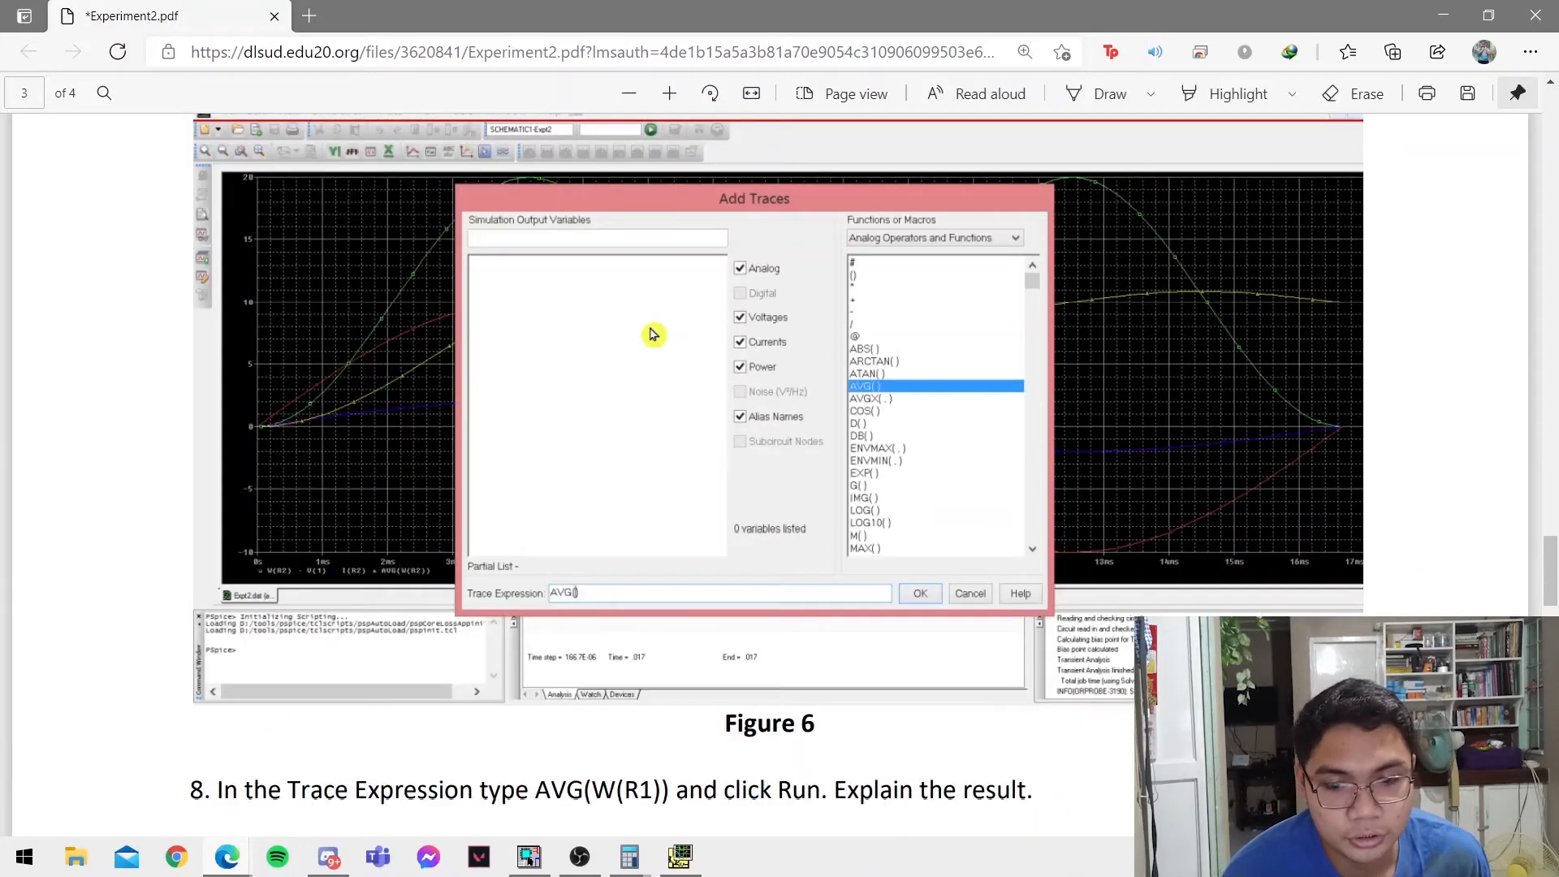
scroll(661, 584, "up", 2)
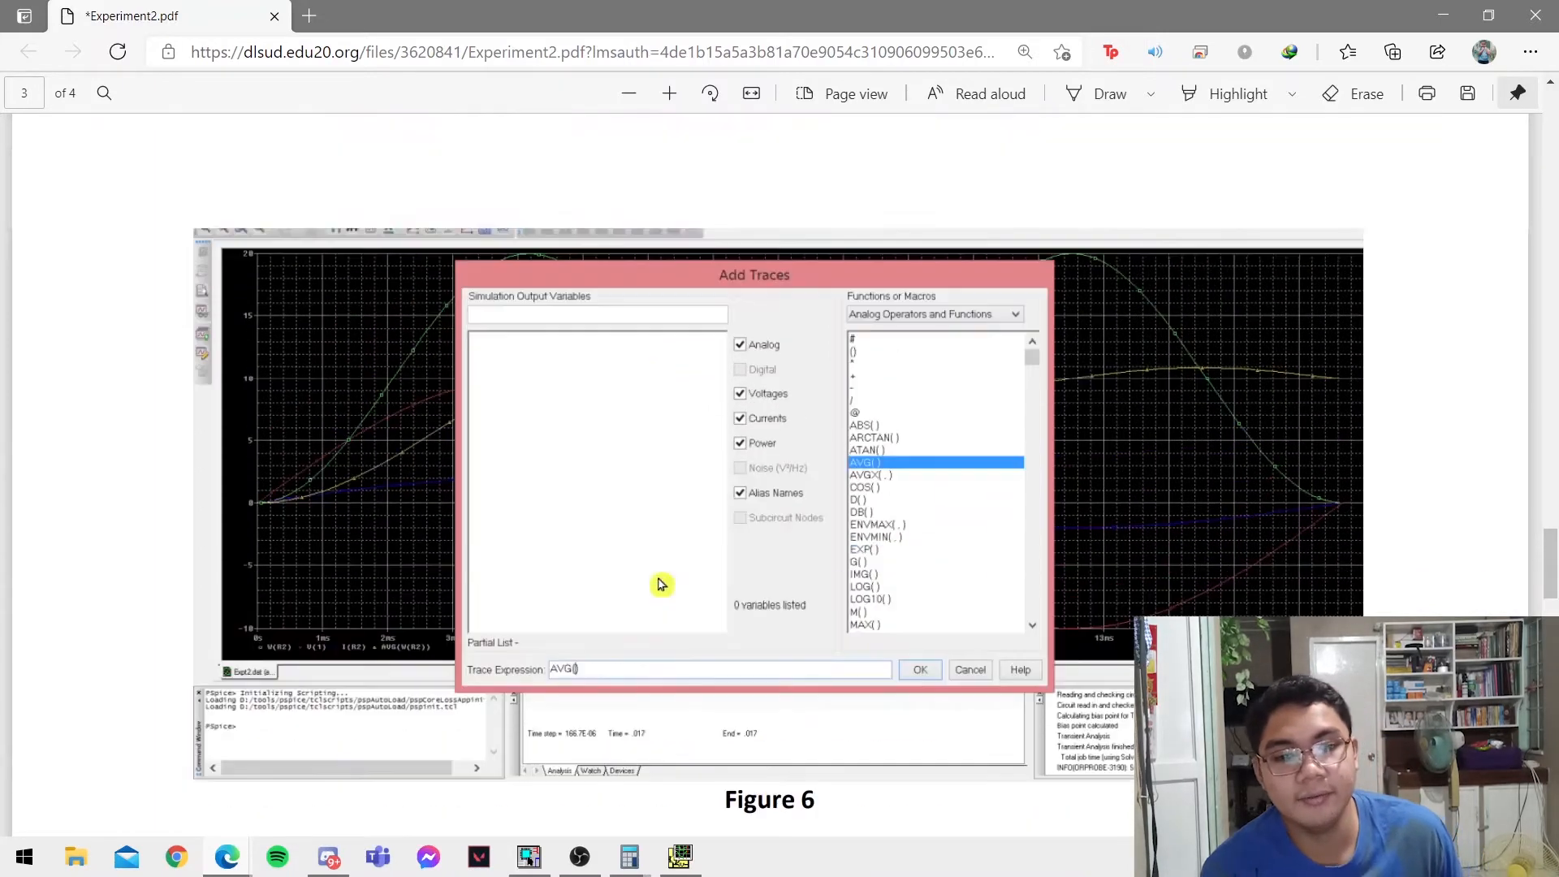
scroll(888, 598, "down", 4)
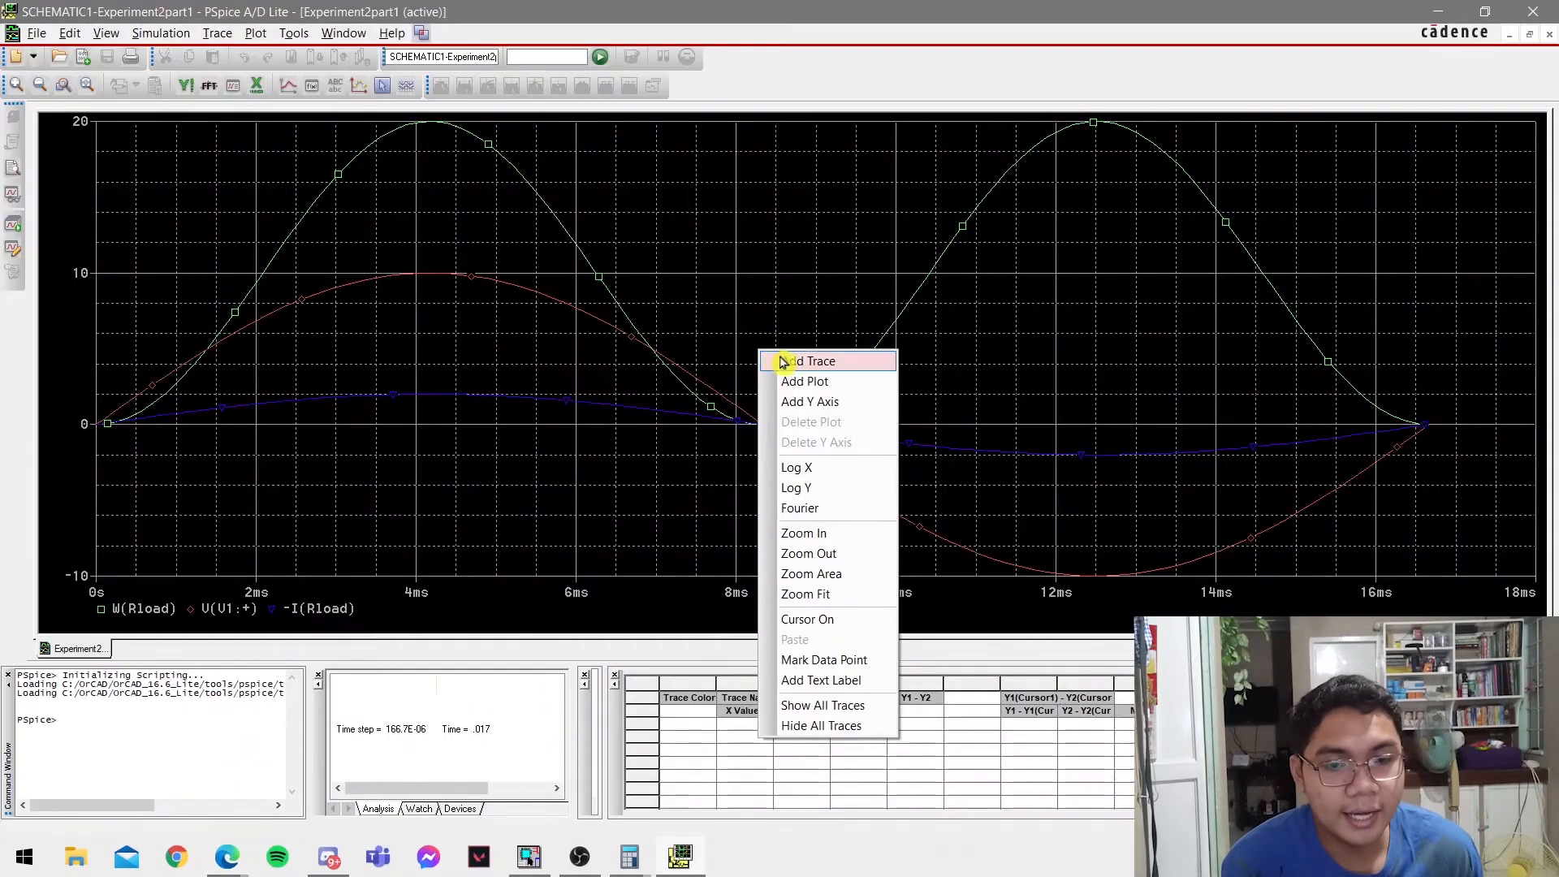
Add the trace AVG(W(Rload)) to the PSpice A/D waveform plot.
left_click(784, 360)
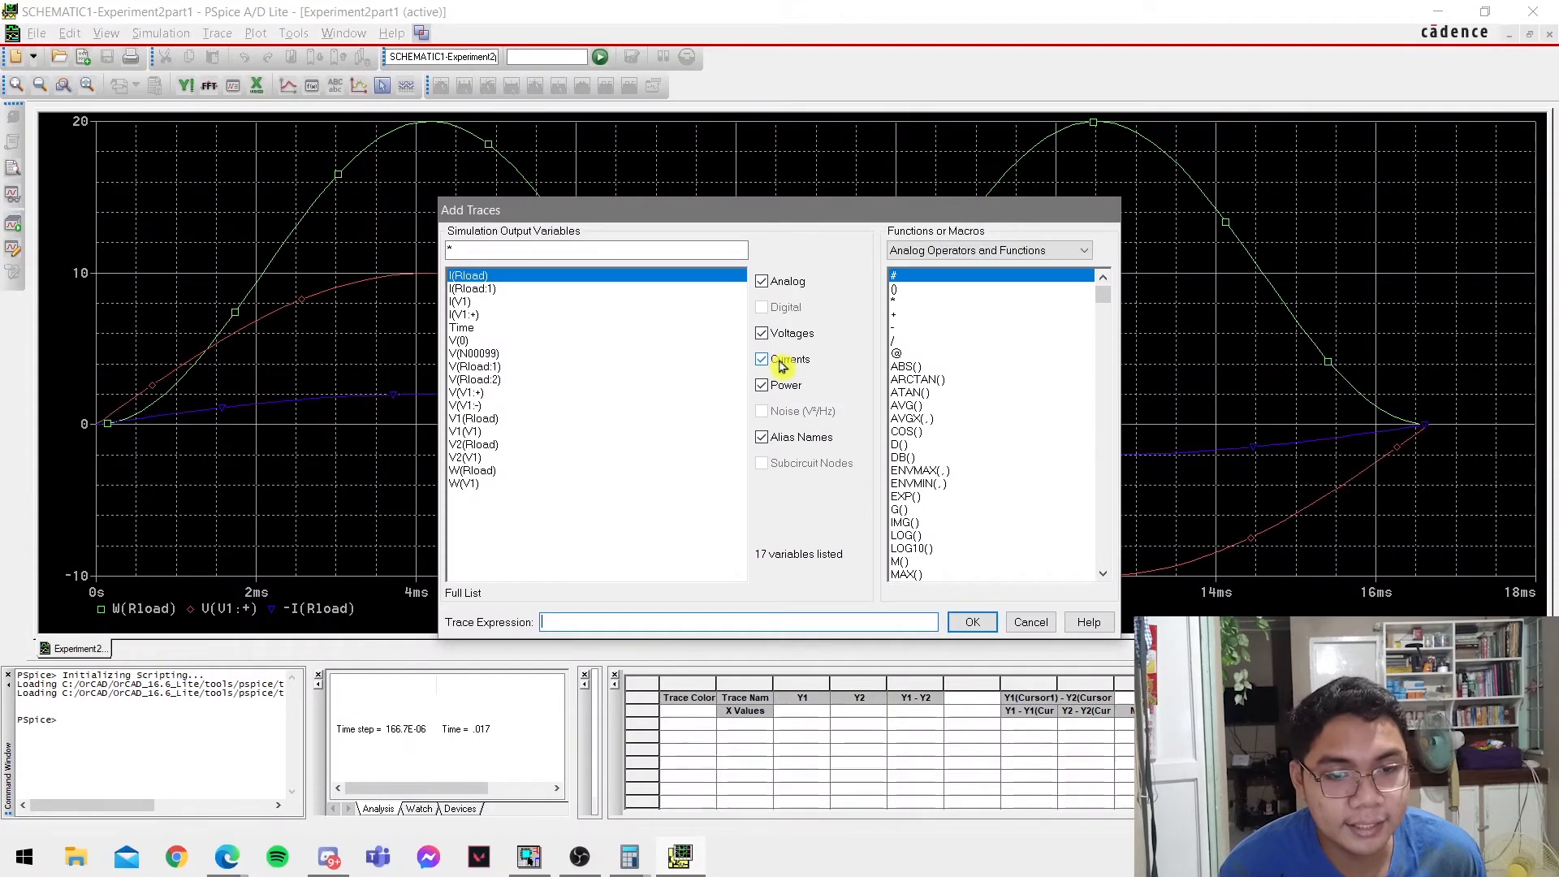
left_click(914, 406)
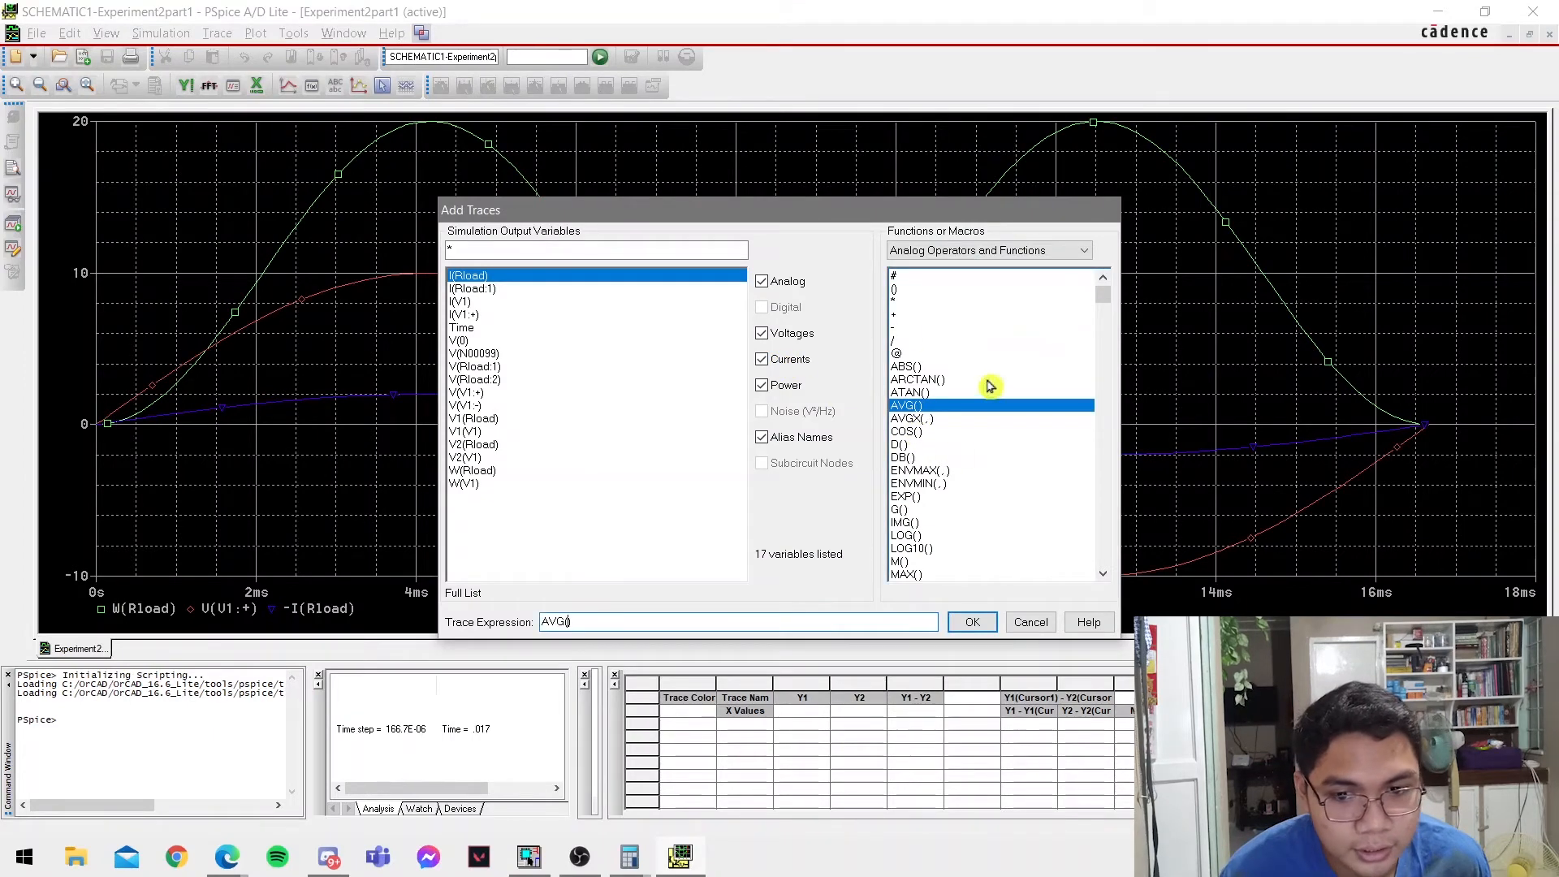
left_click(475, 471)
left_click(973, 622)
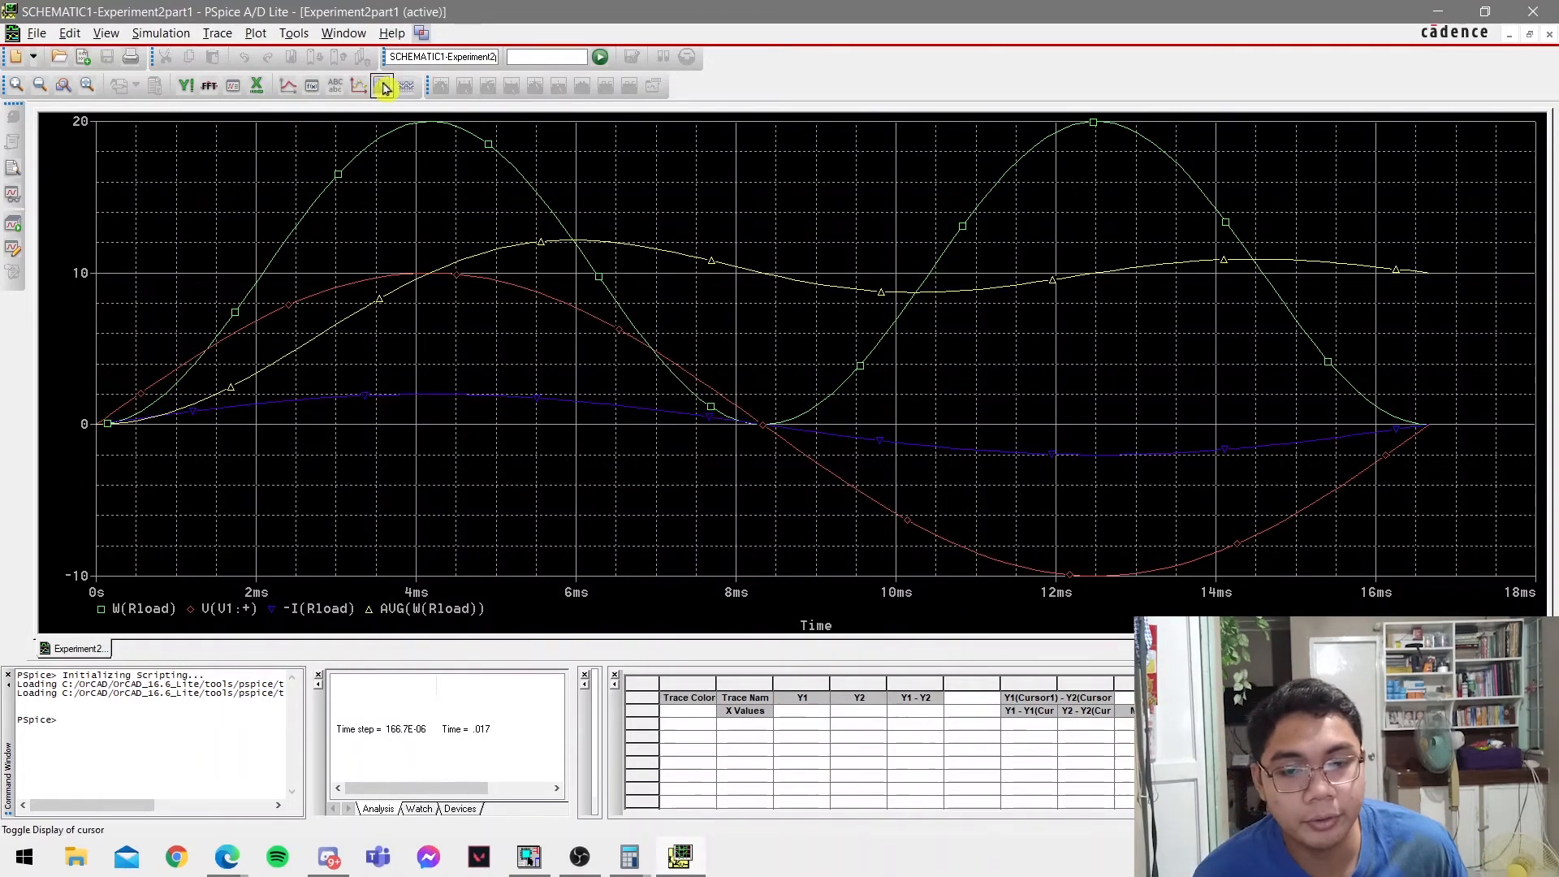
Turn on the cursor, place it near the end of the run at about 16.55 ms, and assign it to AVG(W(Rload)).
left_click(383, 86)
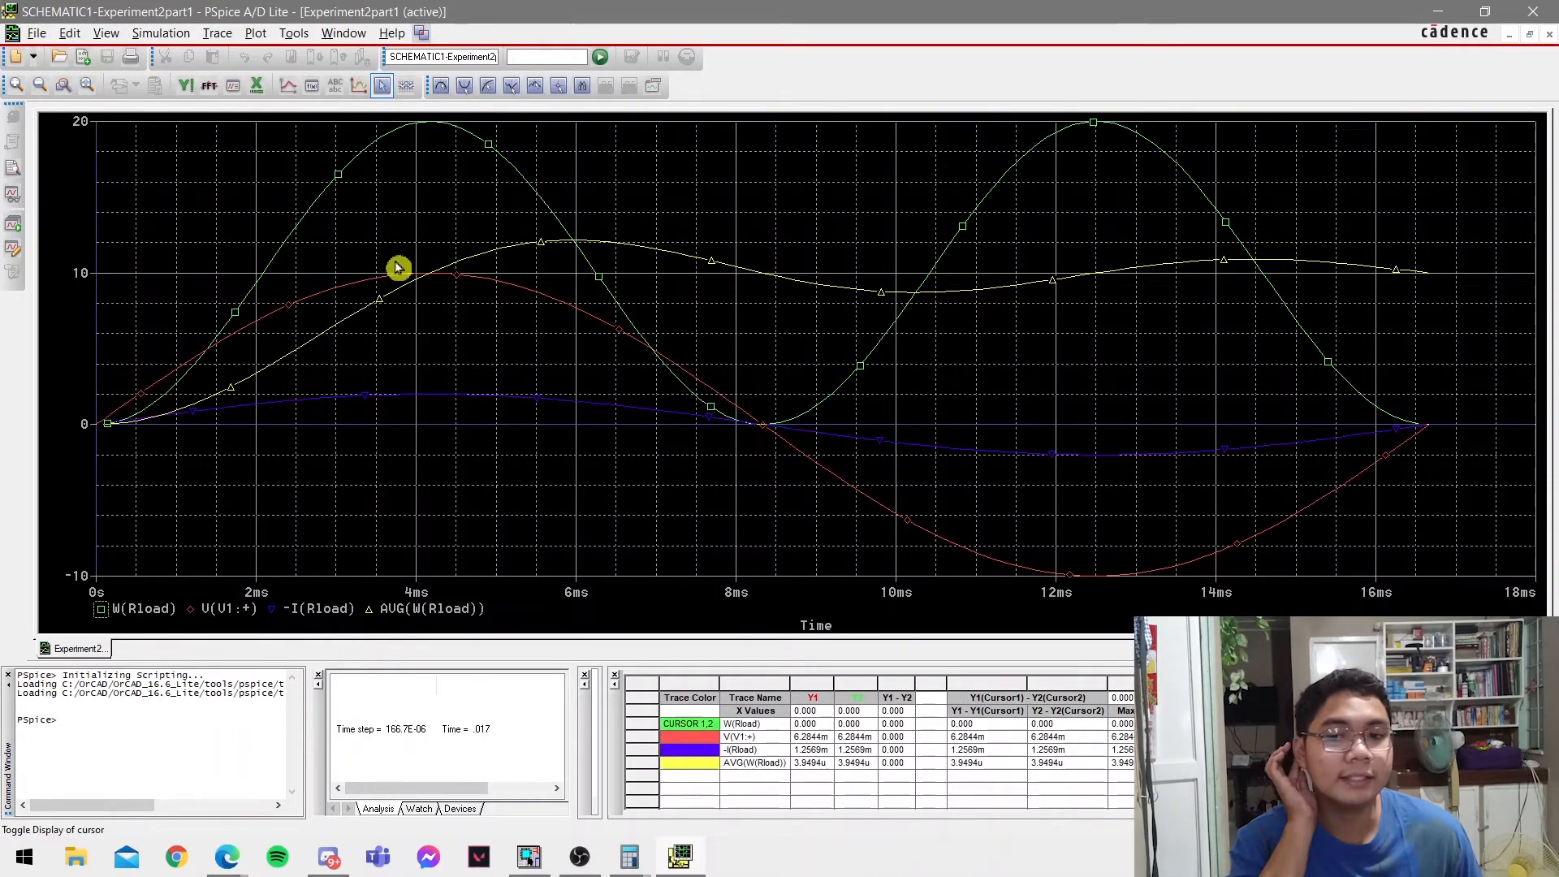
mouse_move(205, 405)
left_mouse_down()
mouse_move(270, 386)
mouse_move(372, 299)
mouse_move(528, 251)
mouse_move(825, 320)
mouse_move(1166, 334)
mouse_move(876, 365)
mouse_move(1142, 352)
mouse_move(744, 338)
mouse_move(840, 351)
mouse_move(752, 313)
mouse_move(870, 352)
mouse_move(1058, 358)
mouse_move(790, 306)
mouse_move(1042, 358)
mouse_move(1445, 386)
mouse_move(1382, 375)
mouse_move(1434, 373)
left_mouse_up()
left_click(401, 605)
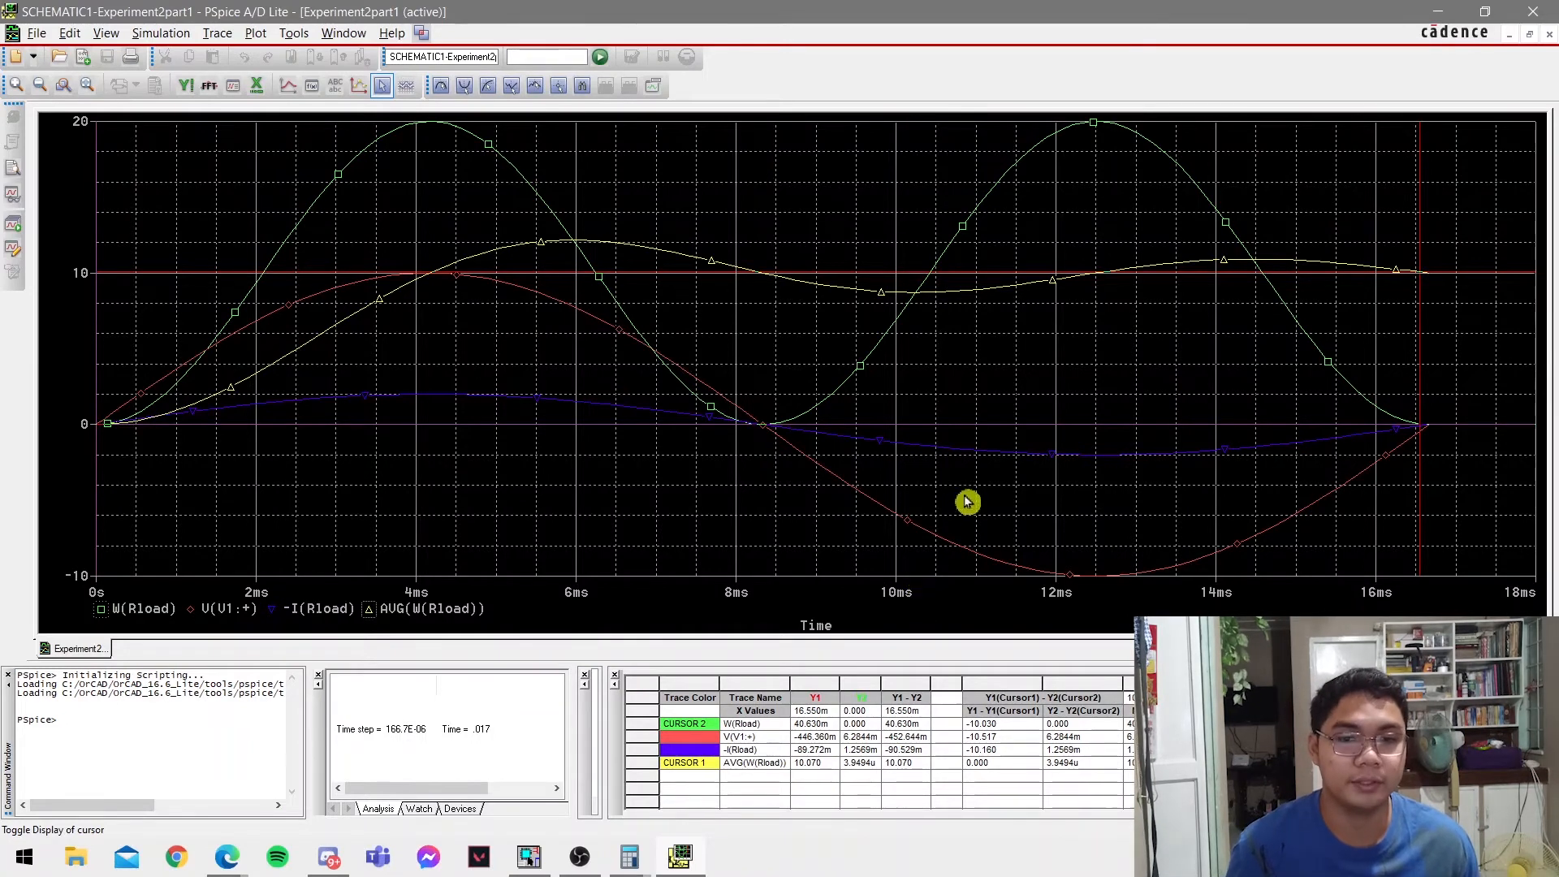
Close PSpice A/D and review the Part 2 RMS circuit and its pulse source values in the lab PDF.
left_click(1526, 8)
scroll(401, 592, "down", 3)
scroll(401, 594, "down", 9)
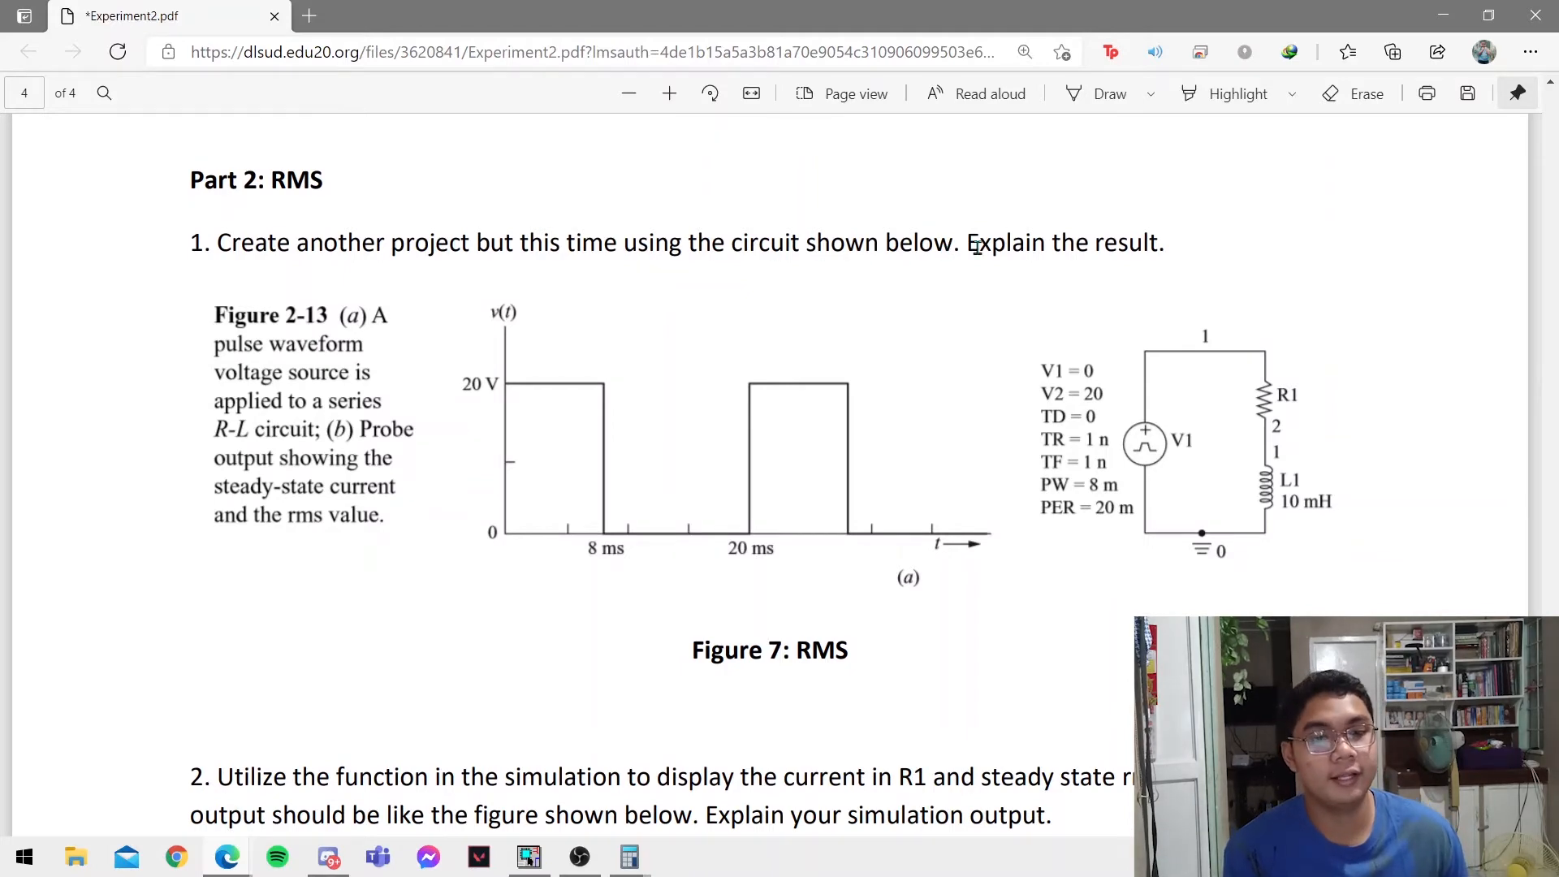
scroll(1234, 441, "down", 1)
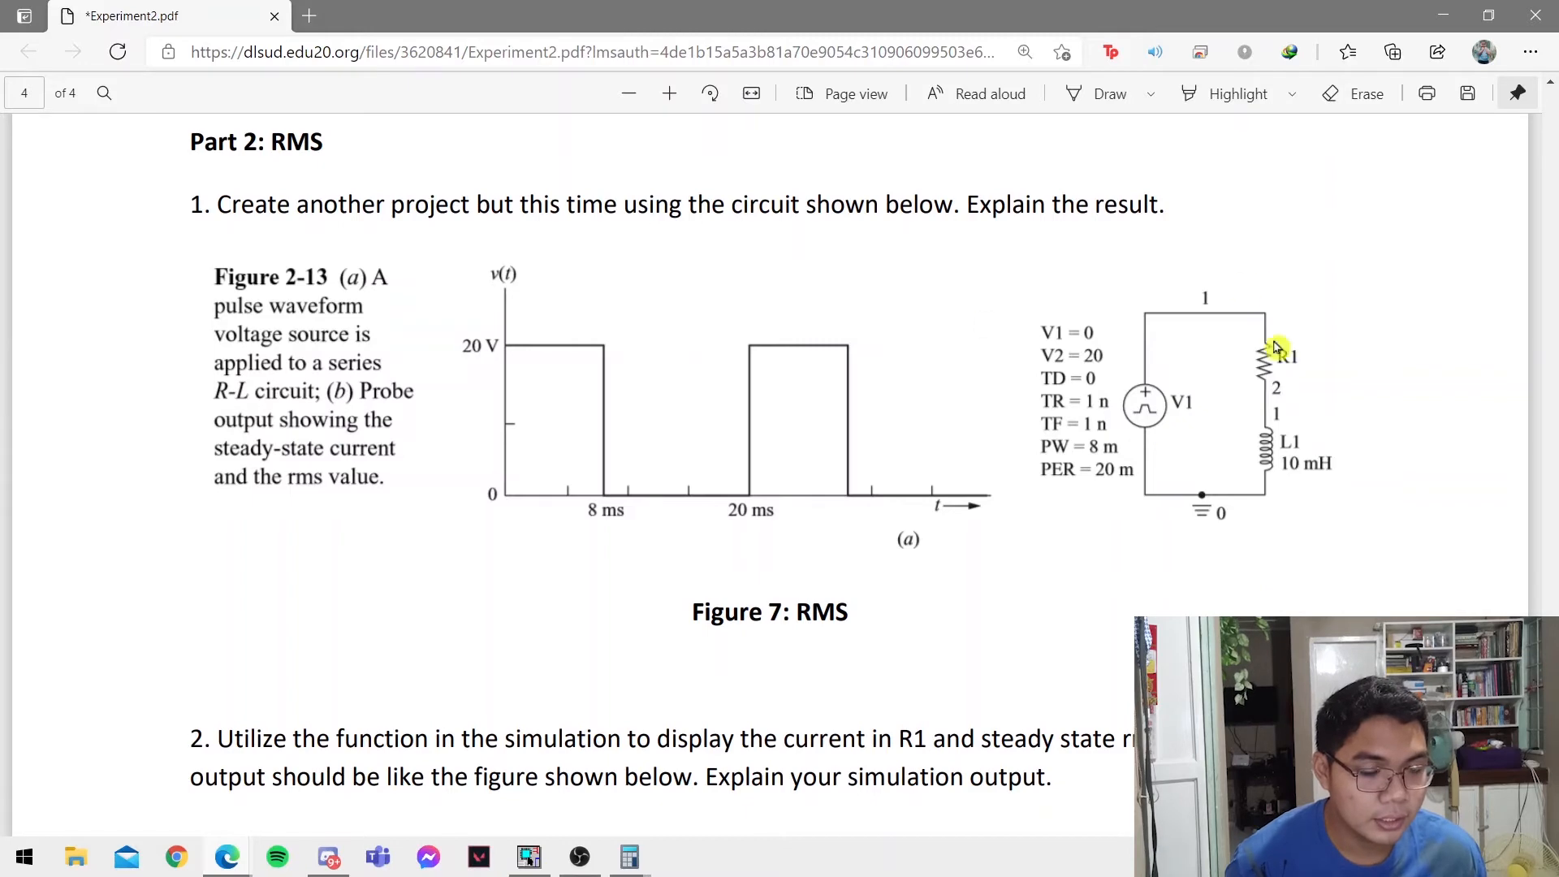
Save and close the Experiment2 schematic page and project in OrCAD Capture.
key("alt+Tab")
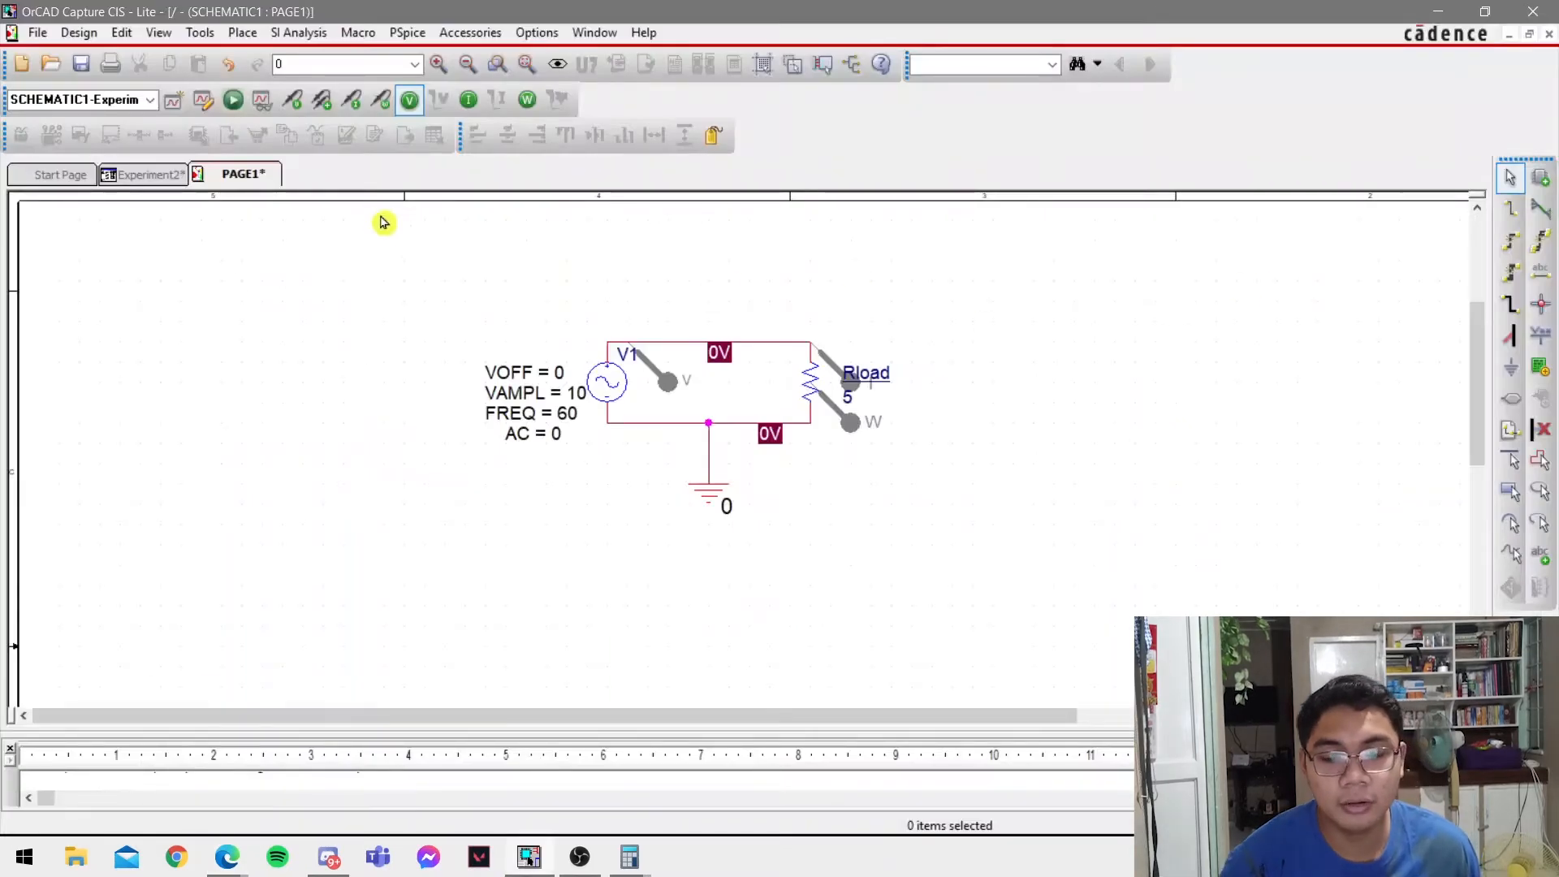
right_click(236, 180)
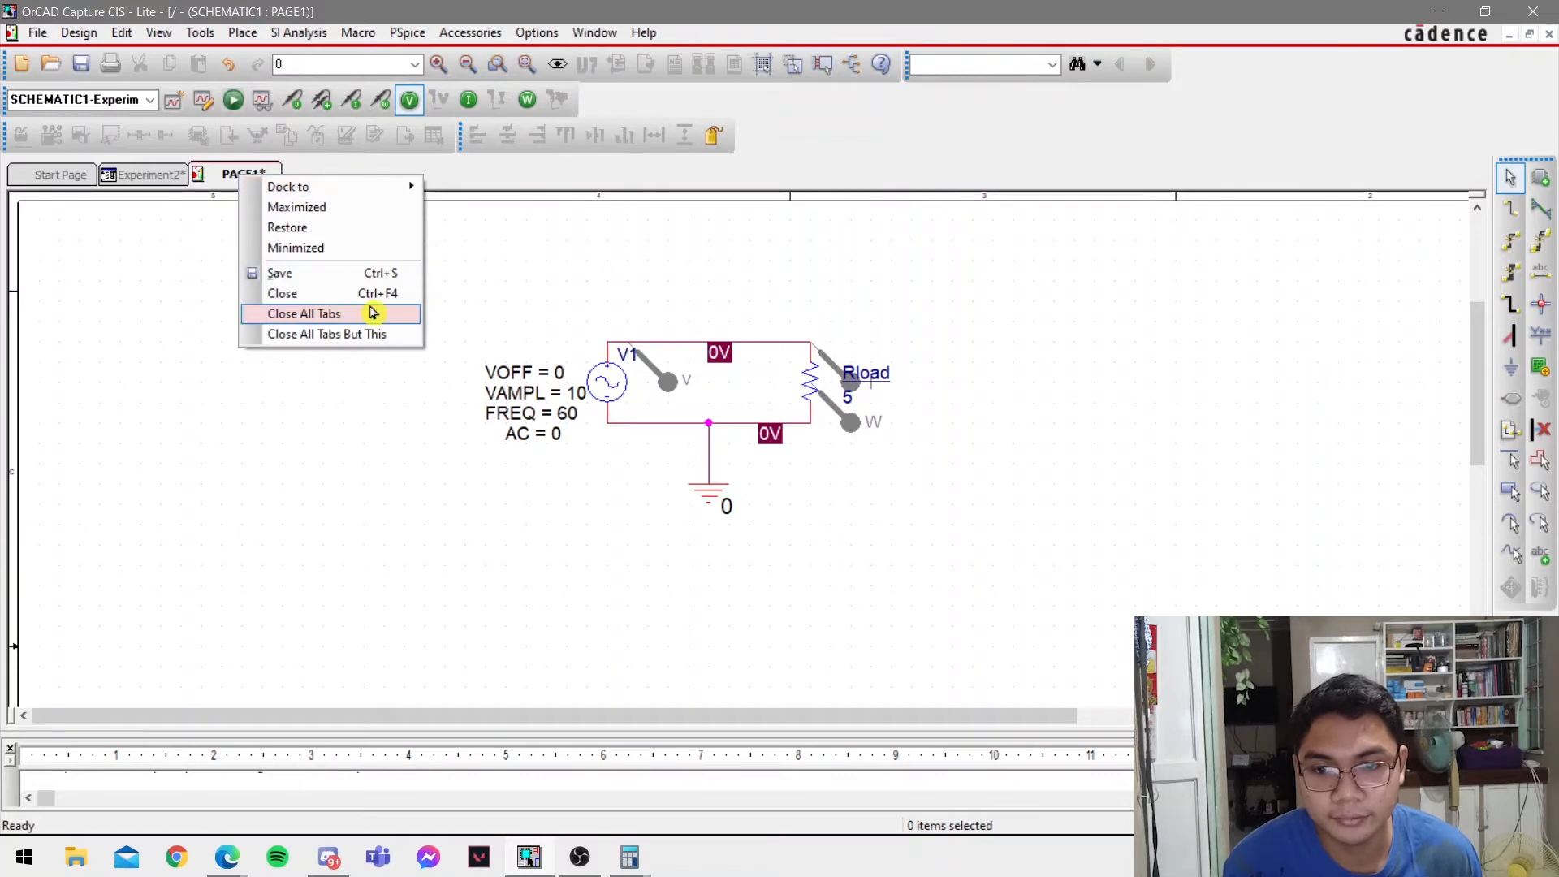
left_click(372, 313)
left_click(767, 473)
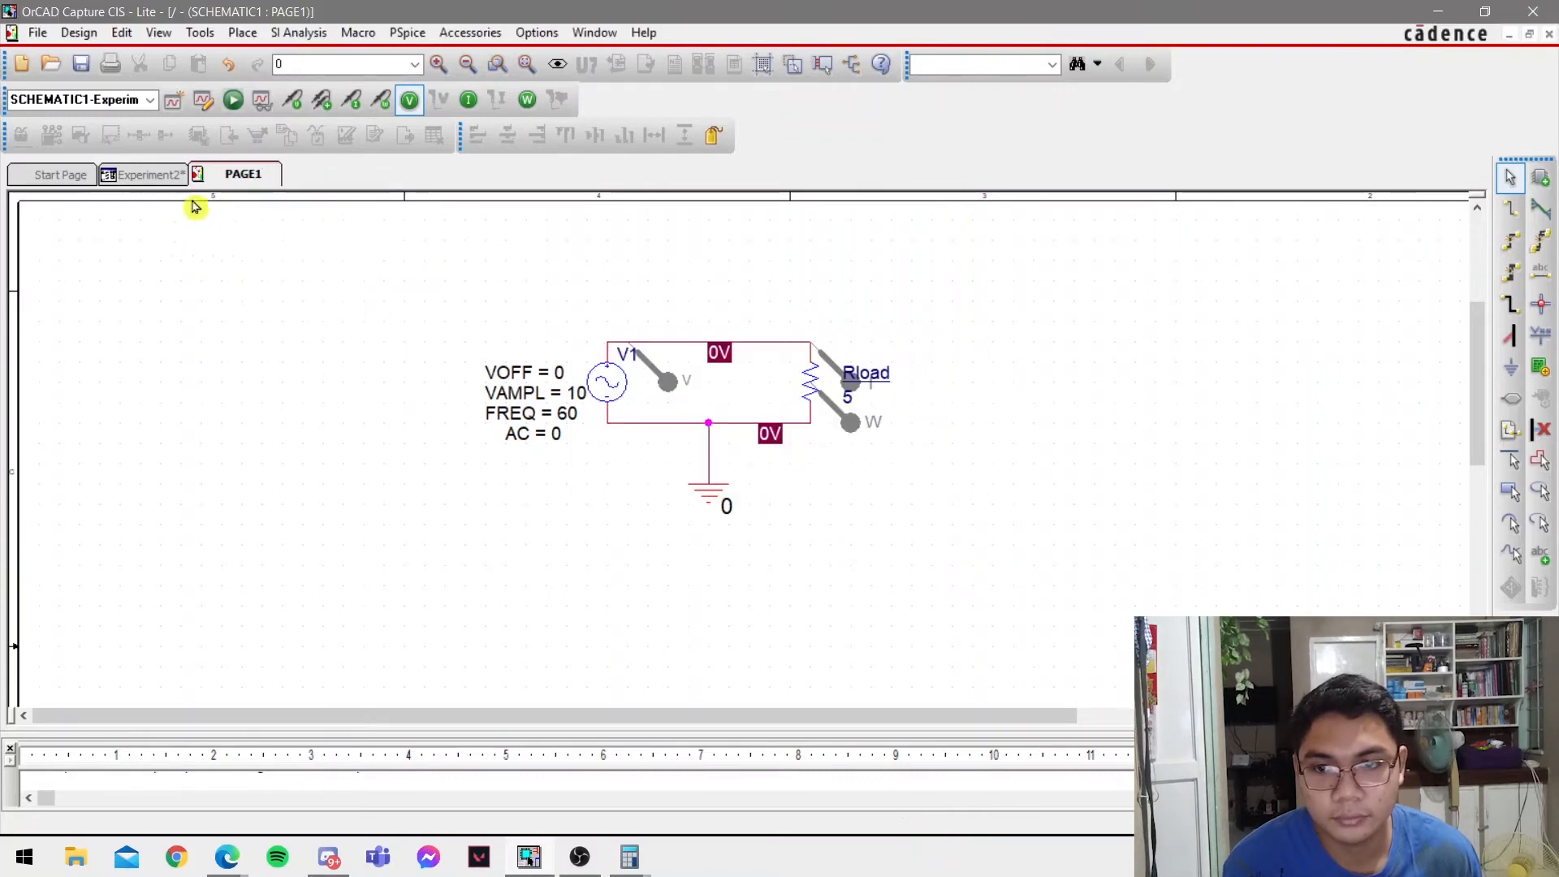
right_click(180, 174)
left_click(271, 289)
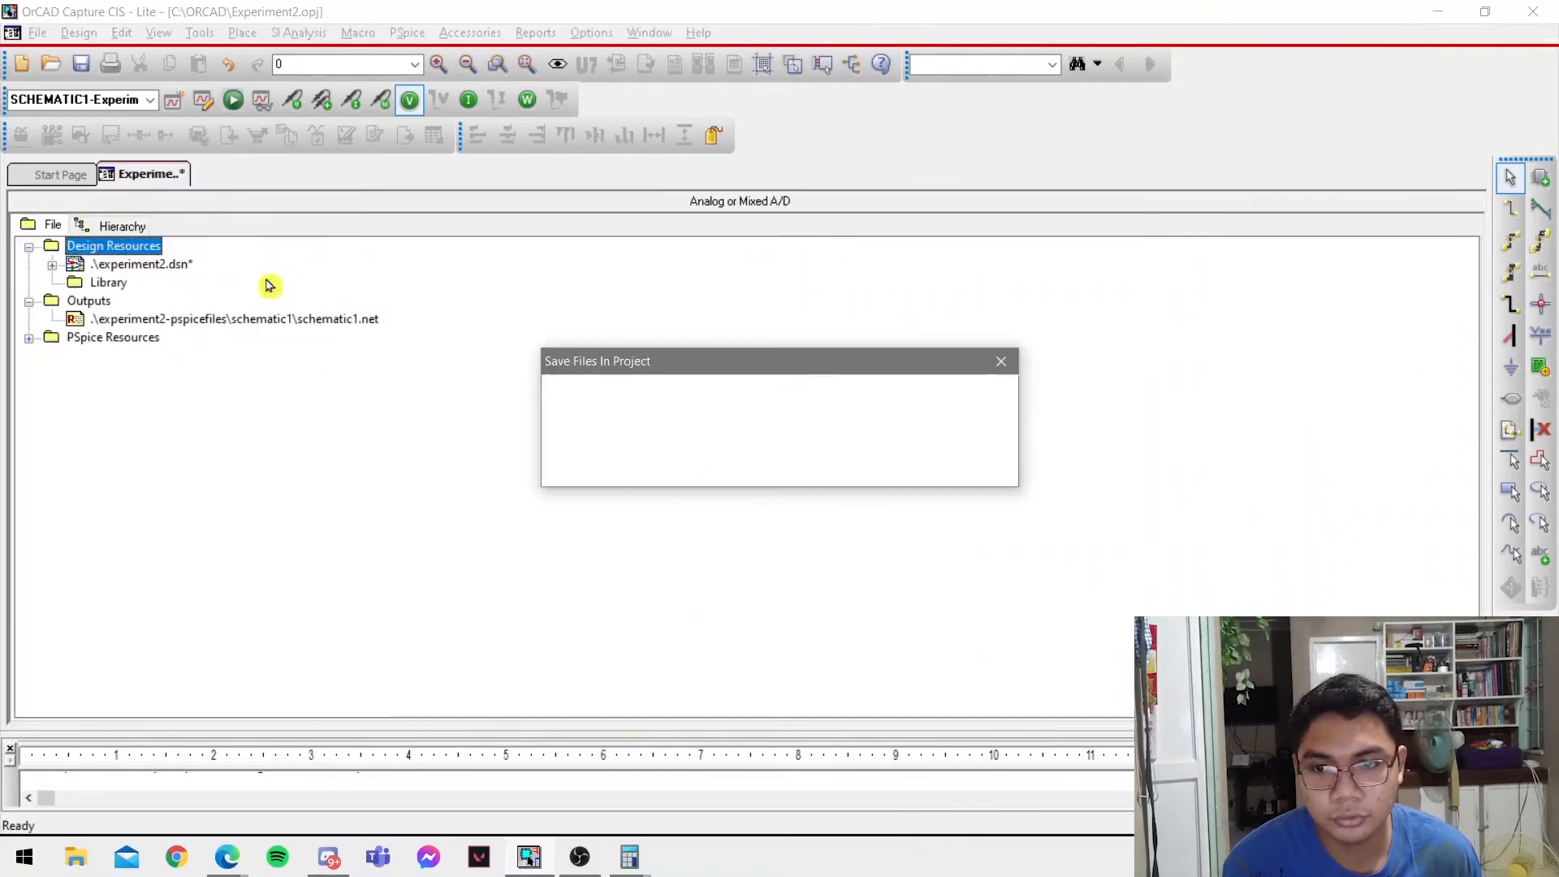
left_click(661, 462)
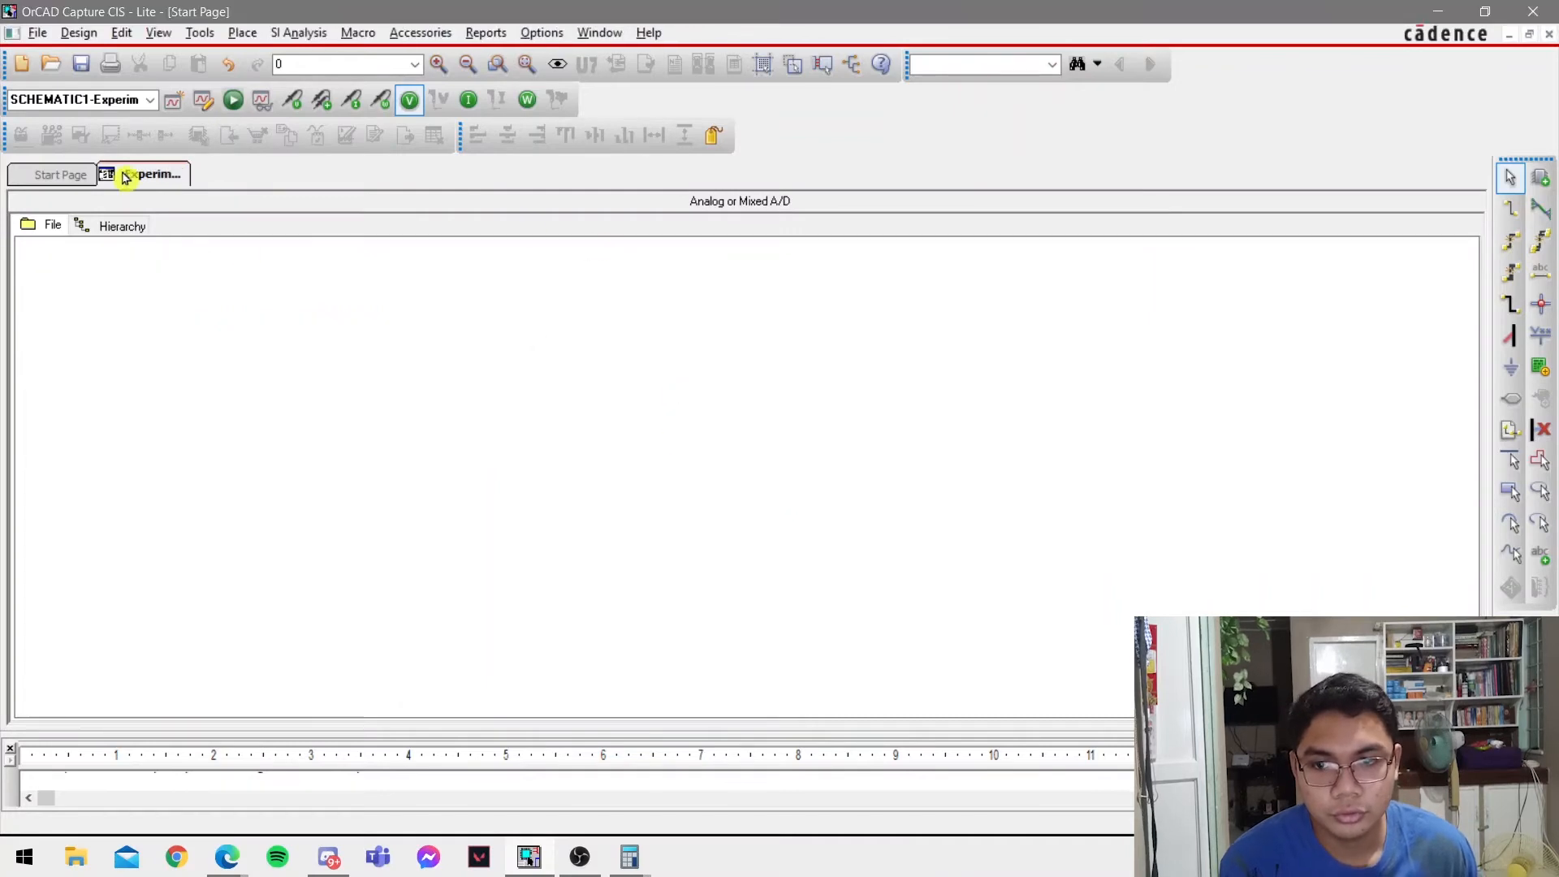
Create a blank Analog or Mixed A/D project in C:\ORCAD for part 2 of Experiment 2.
left_click(862, 383)
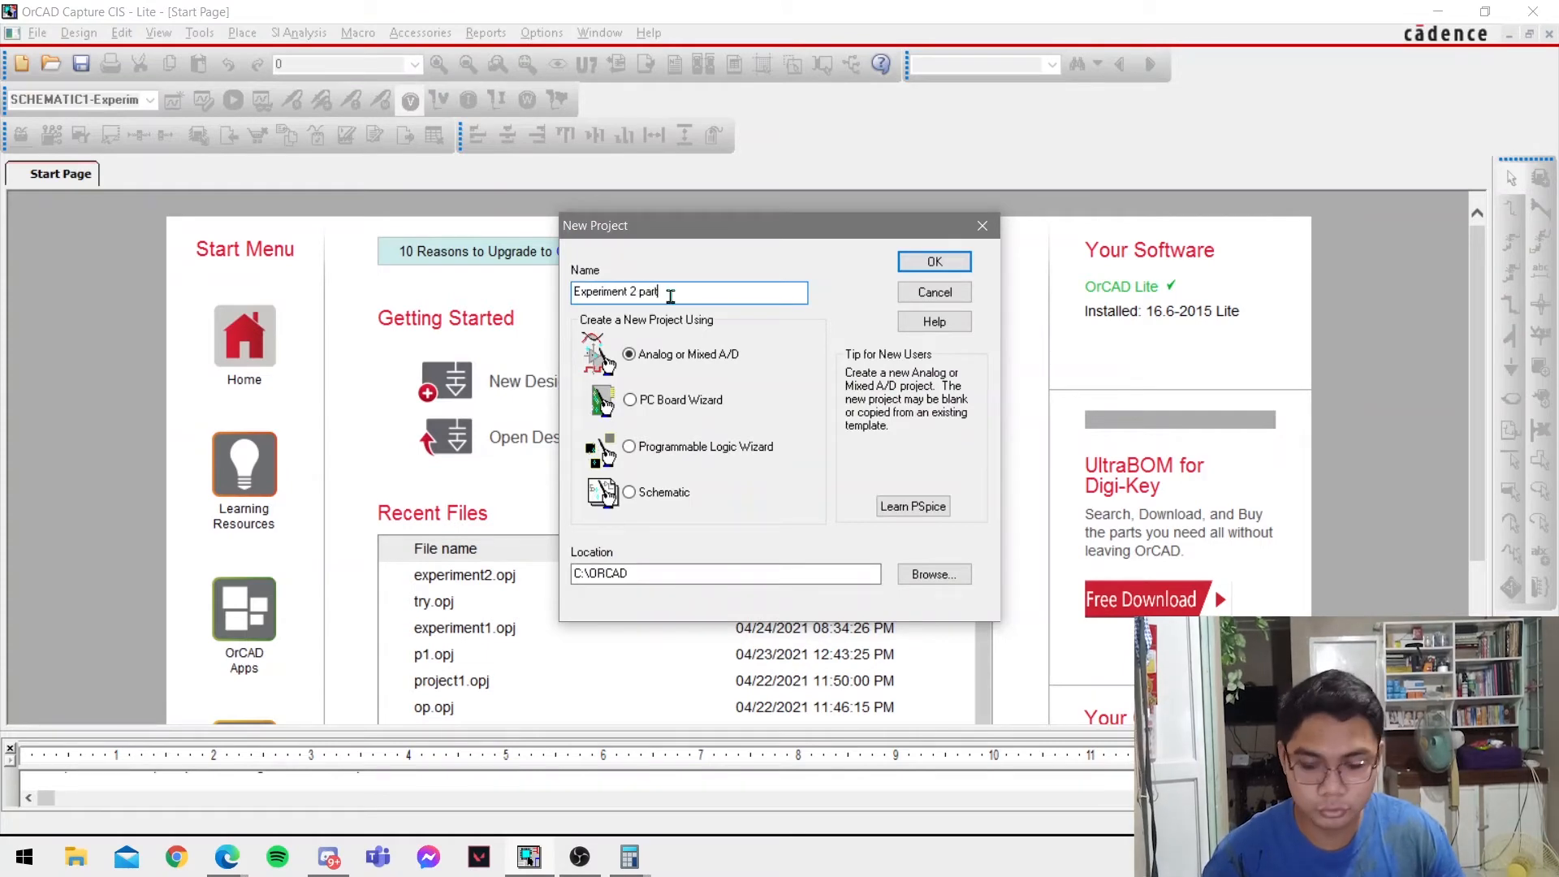
left_click(933, 261)
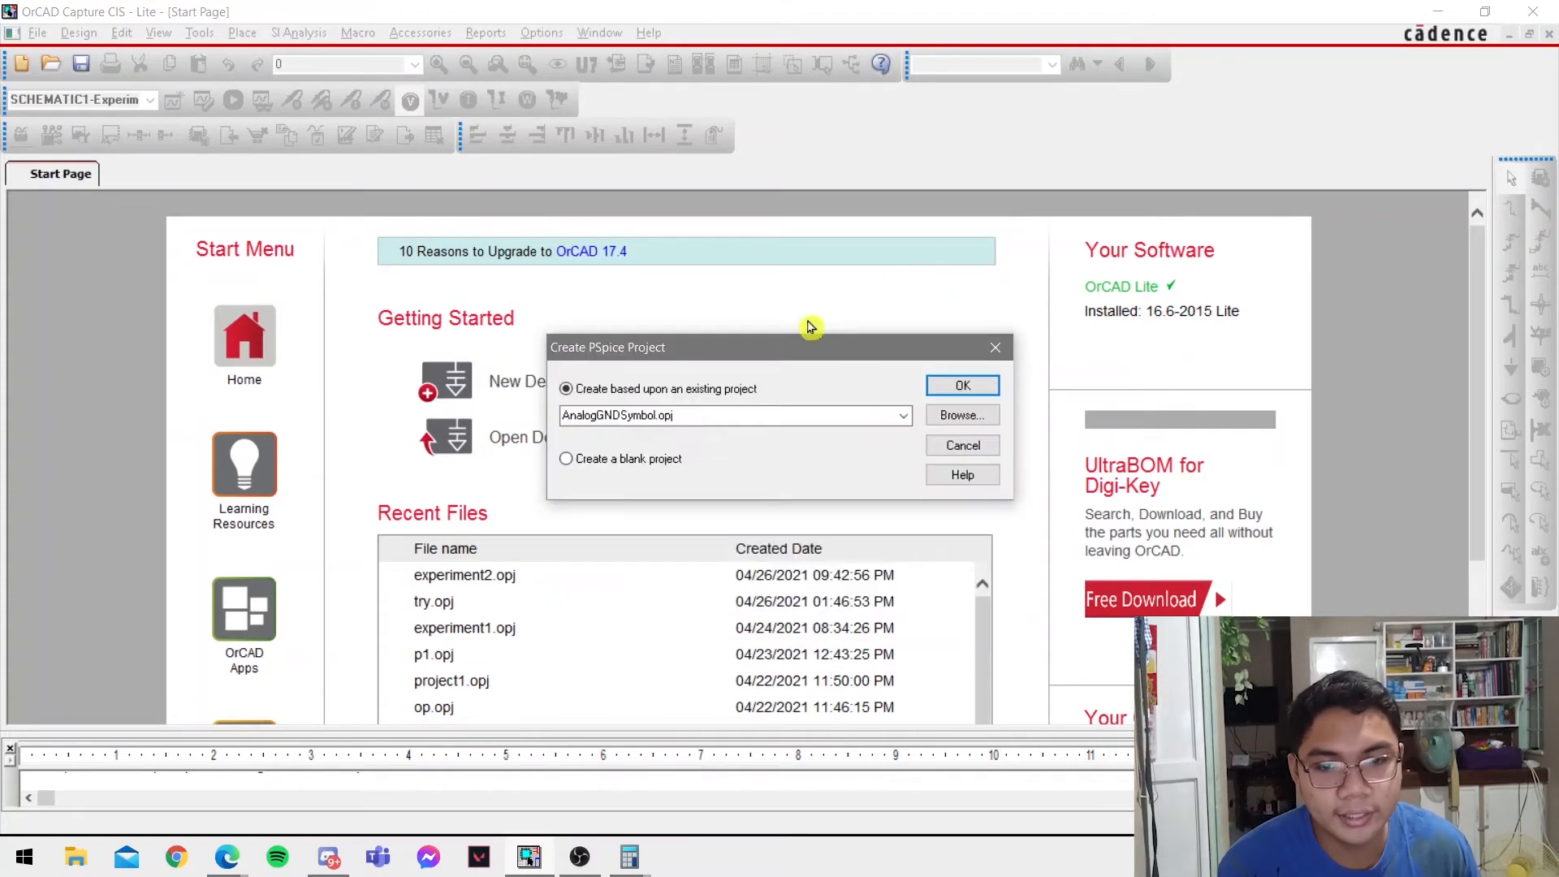
left_click(662, 461)
left_click(956, 385)
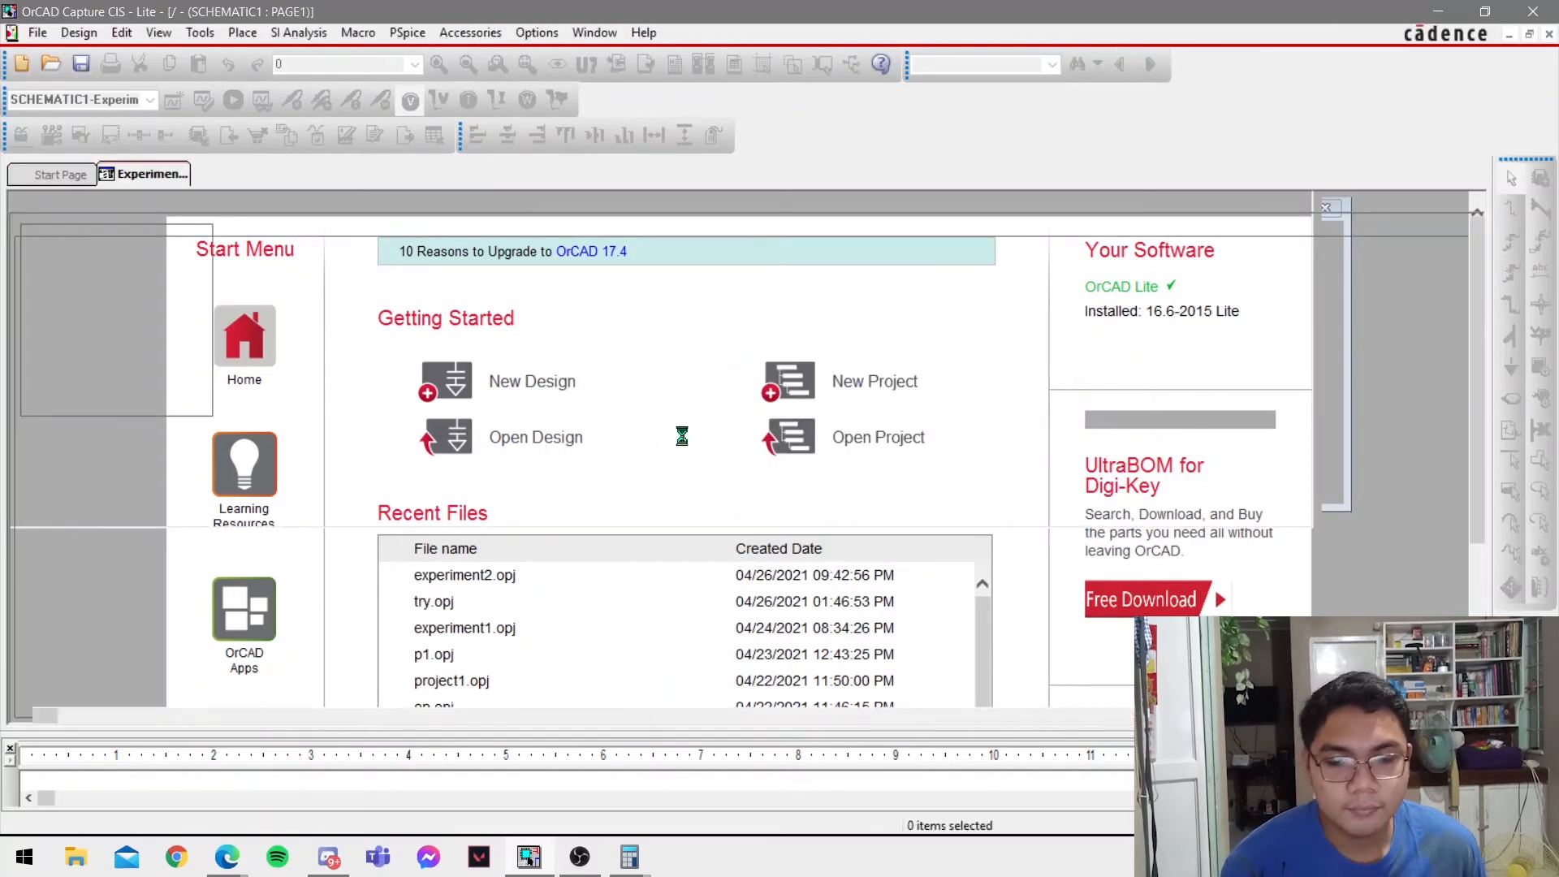
Place a VPULSE voltage source on the blank schematic page, following the Part 2 circuit in the lab PDF.
key("alt+Tab")
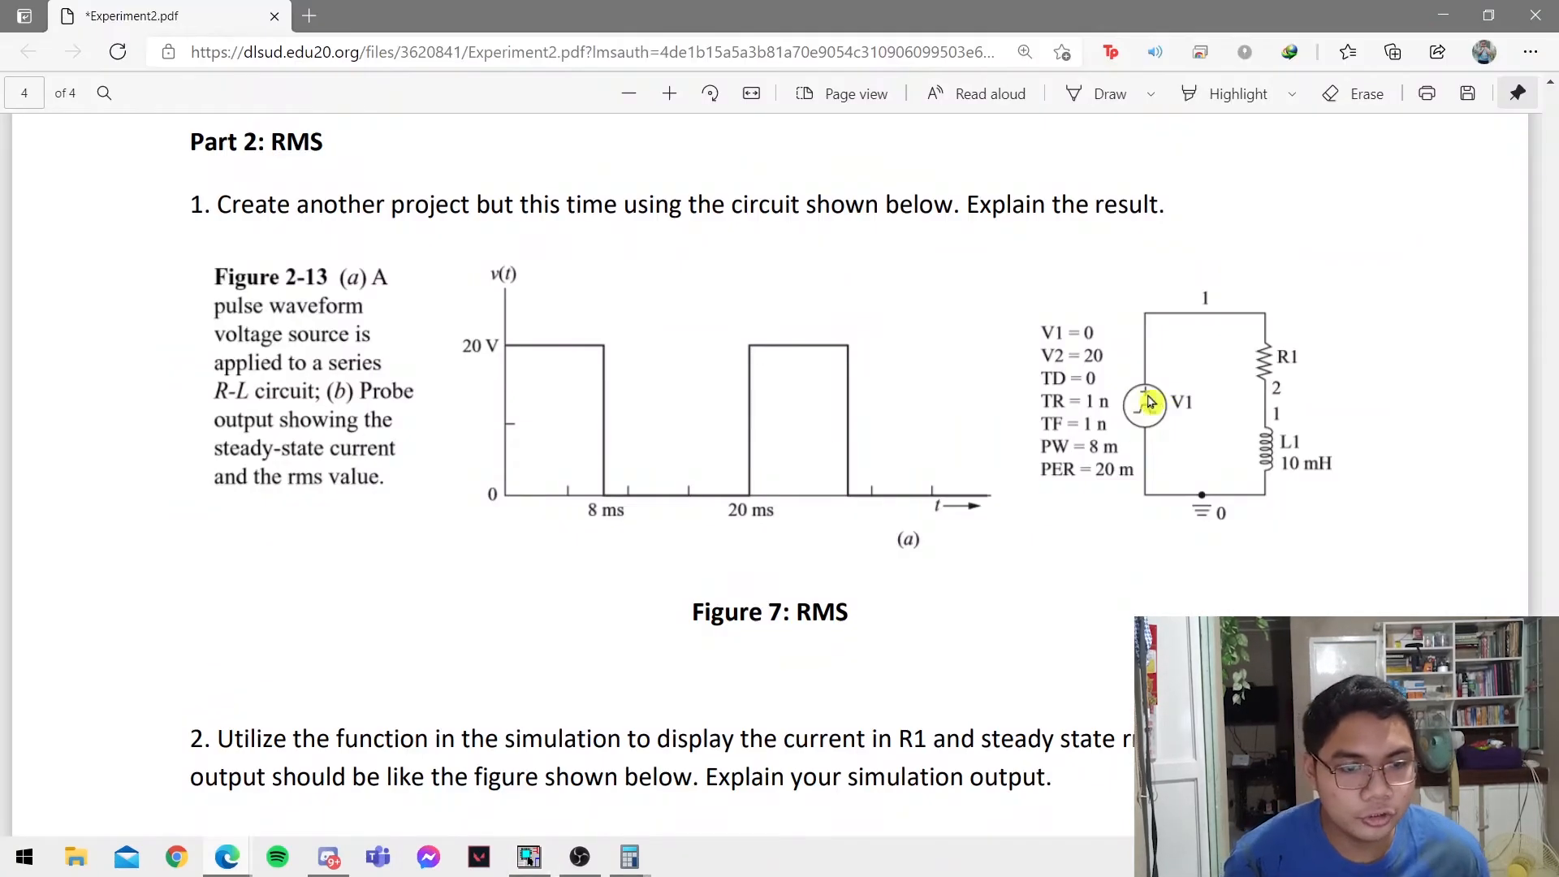
key("alt+Tab")
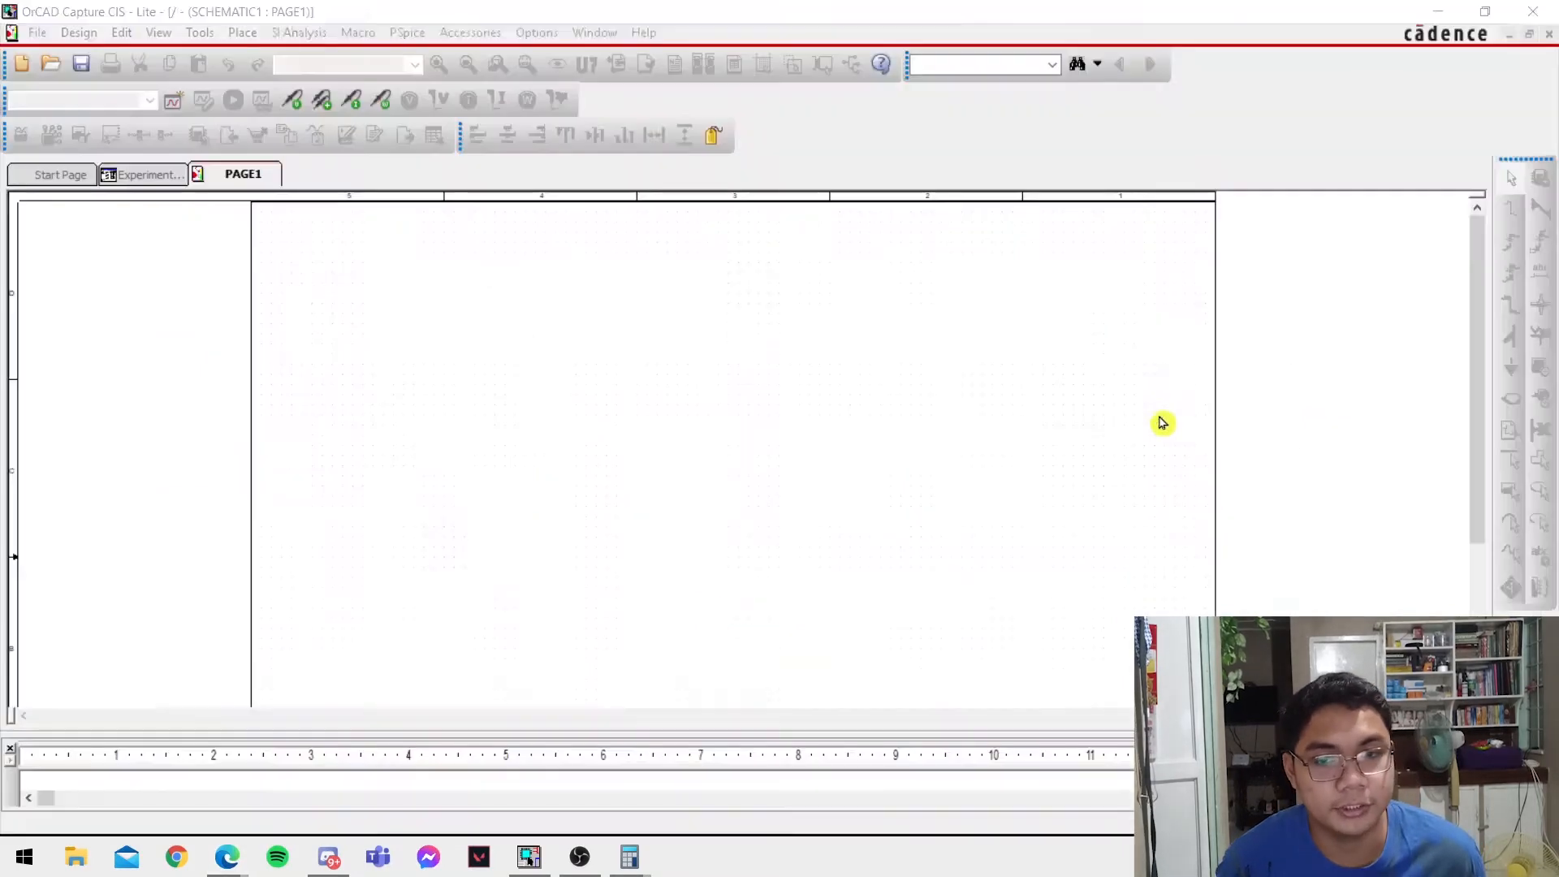
left_click(243, 39)
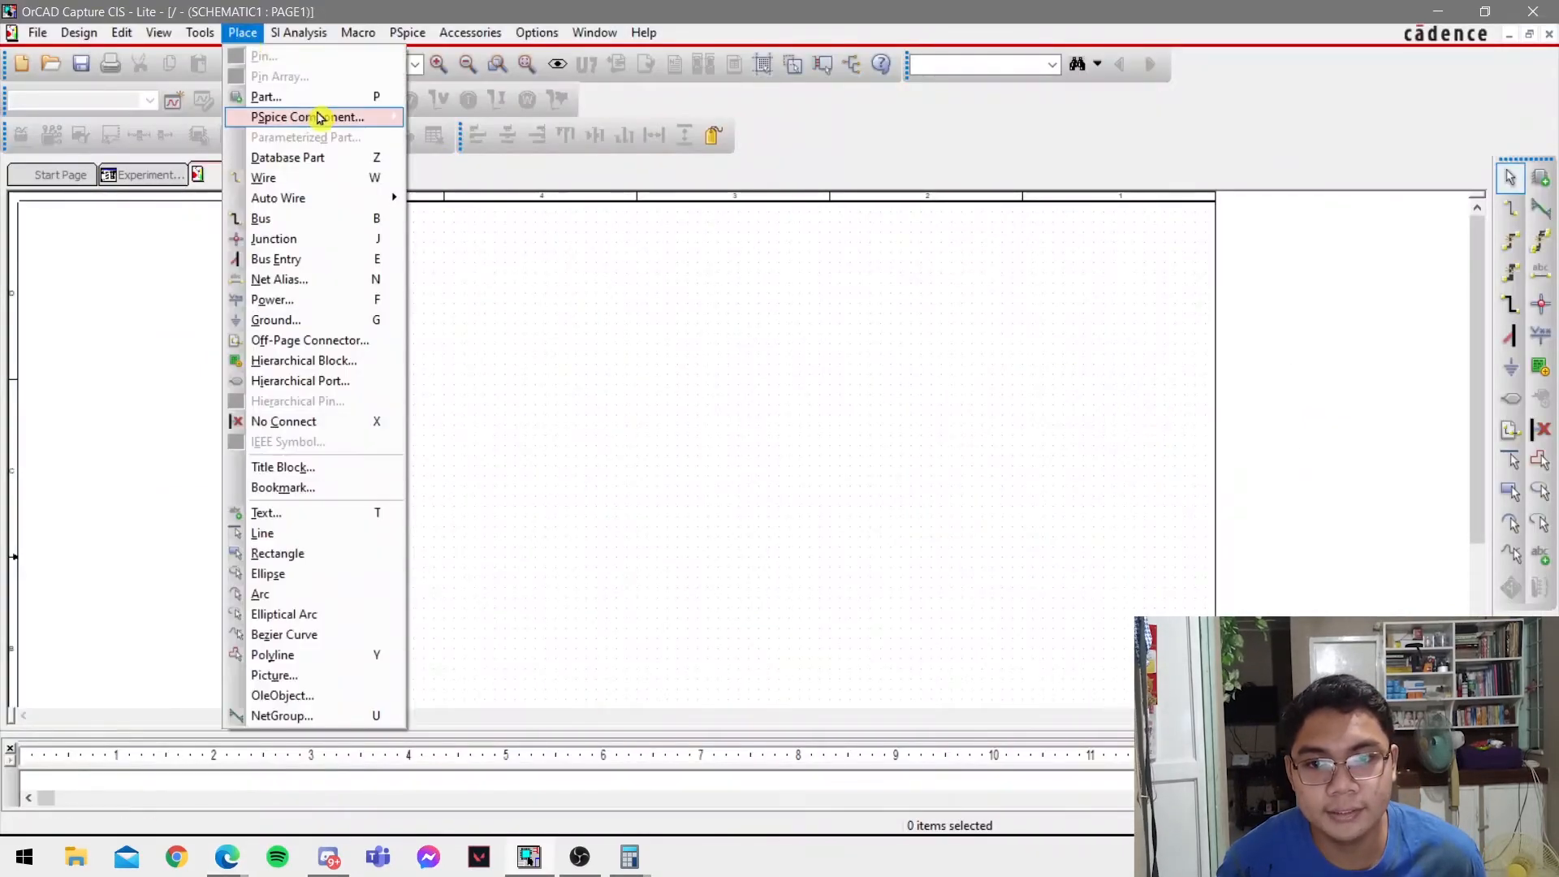
mouse_move(306, 116)
mouse_move(567, 289)
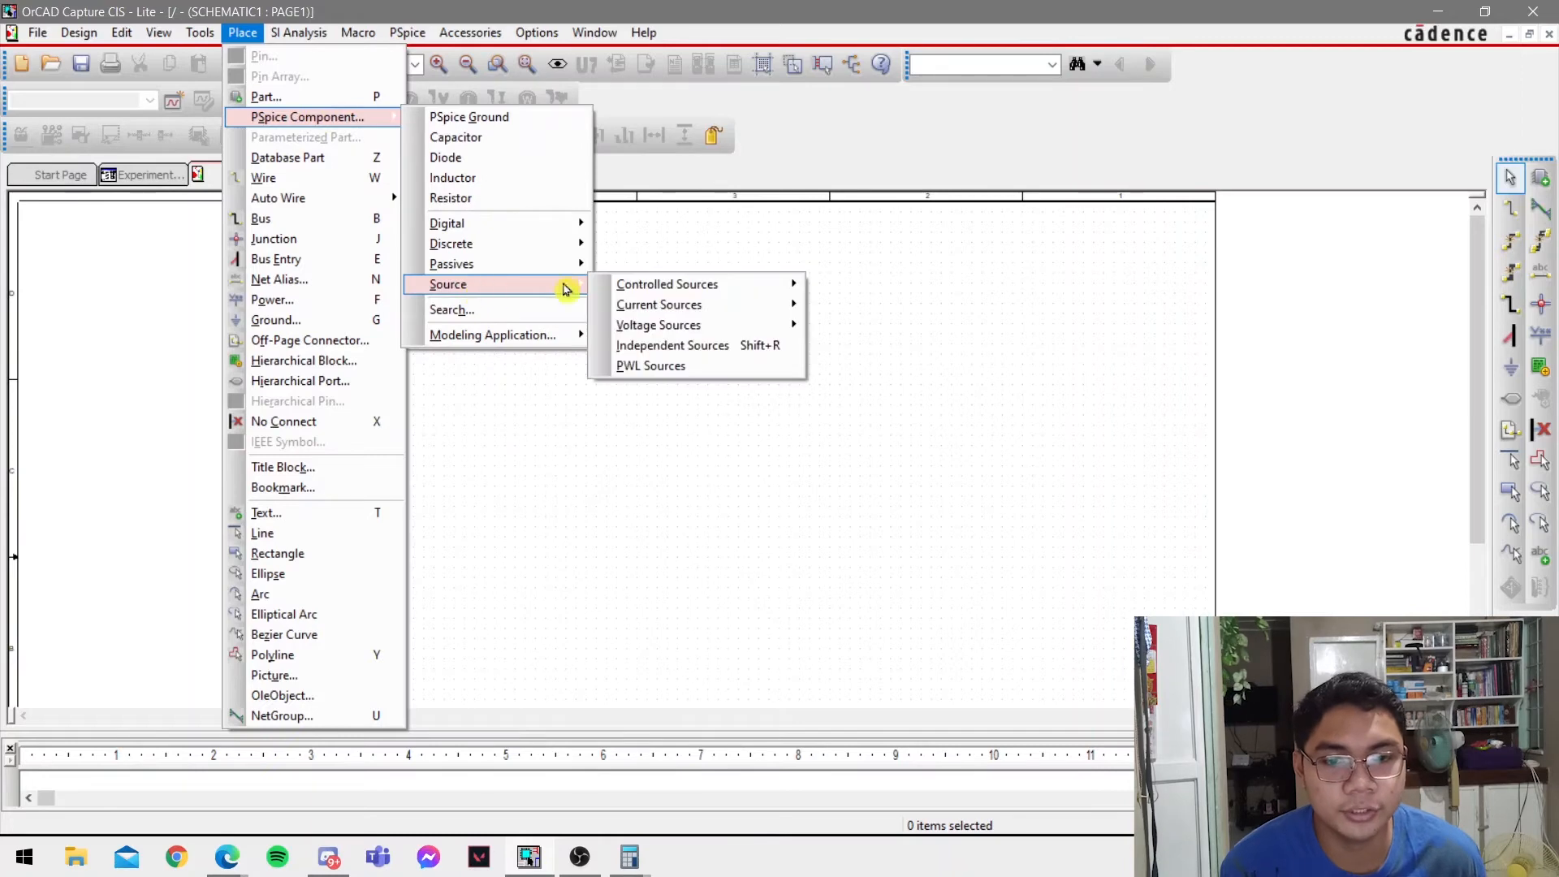
mouse_move(751, 326)
left_click(876, 366)
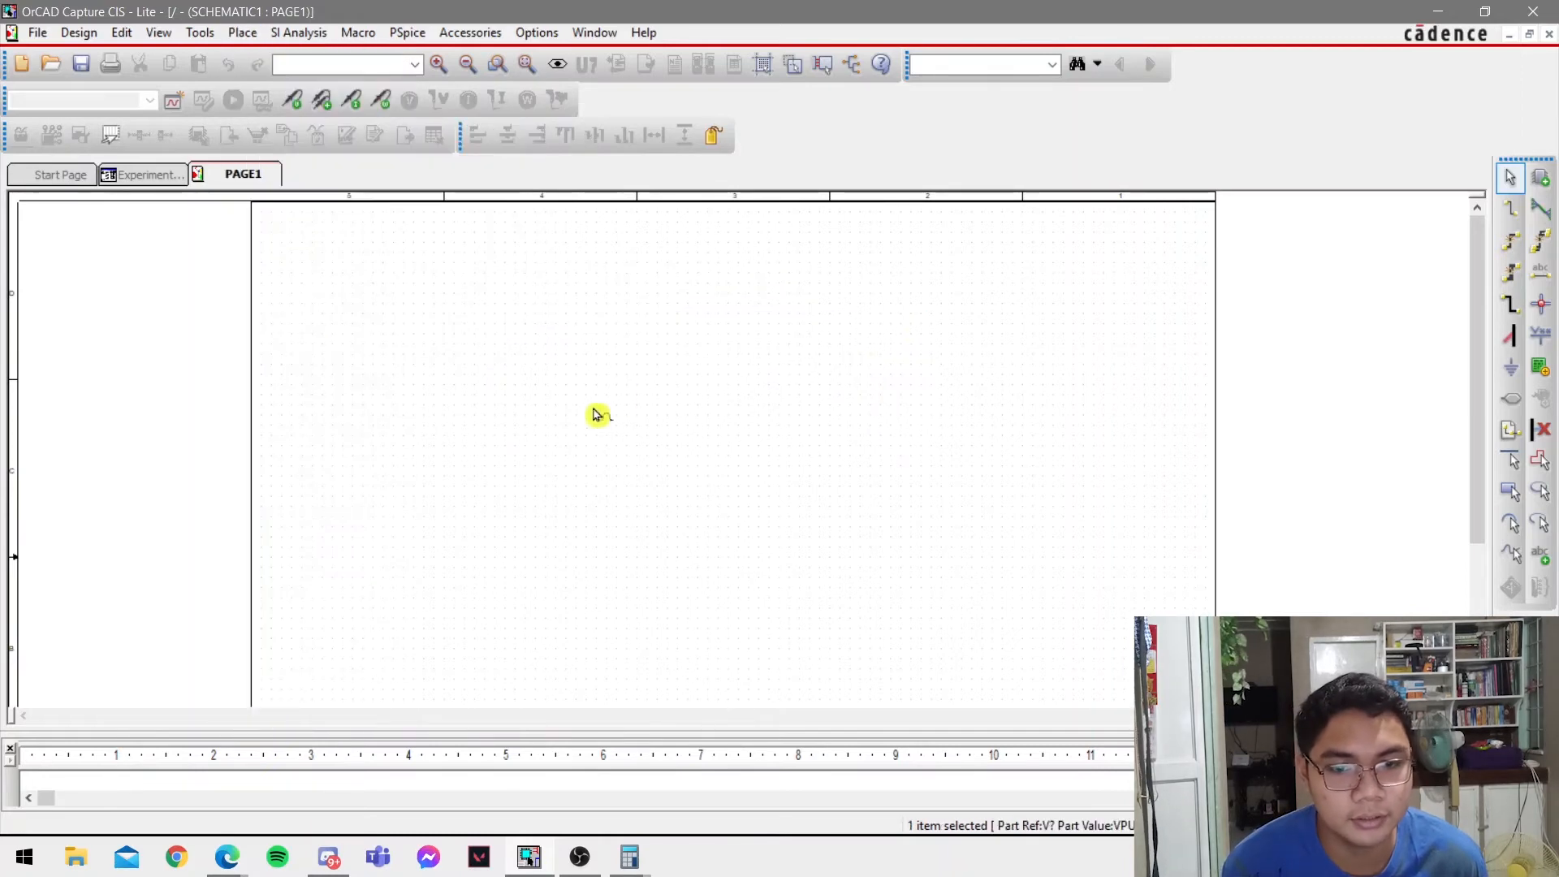
left_click(565, 423)
key("Escape")
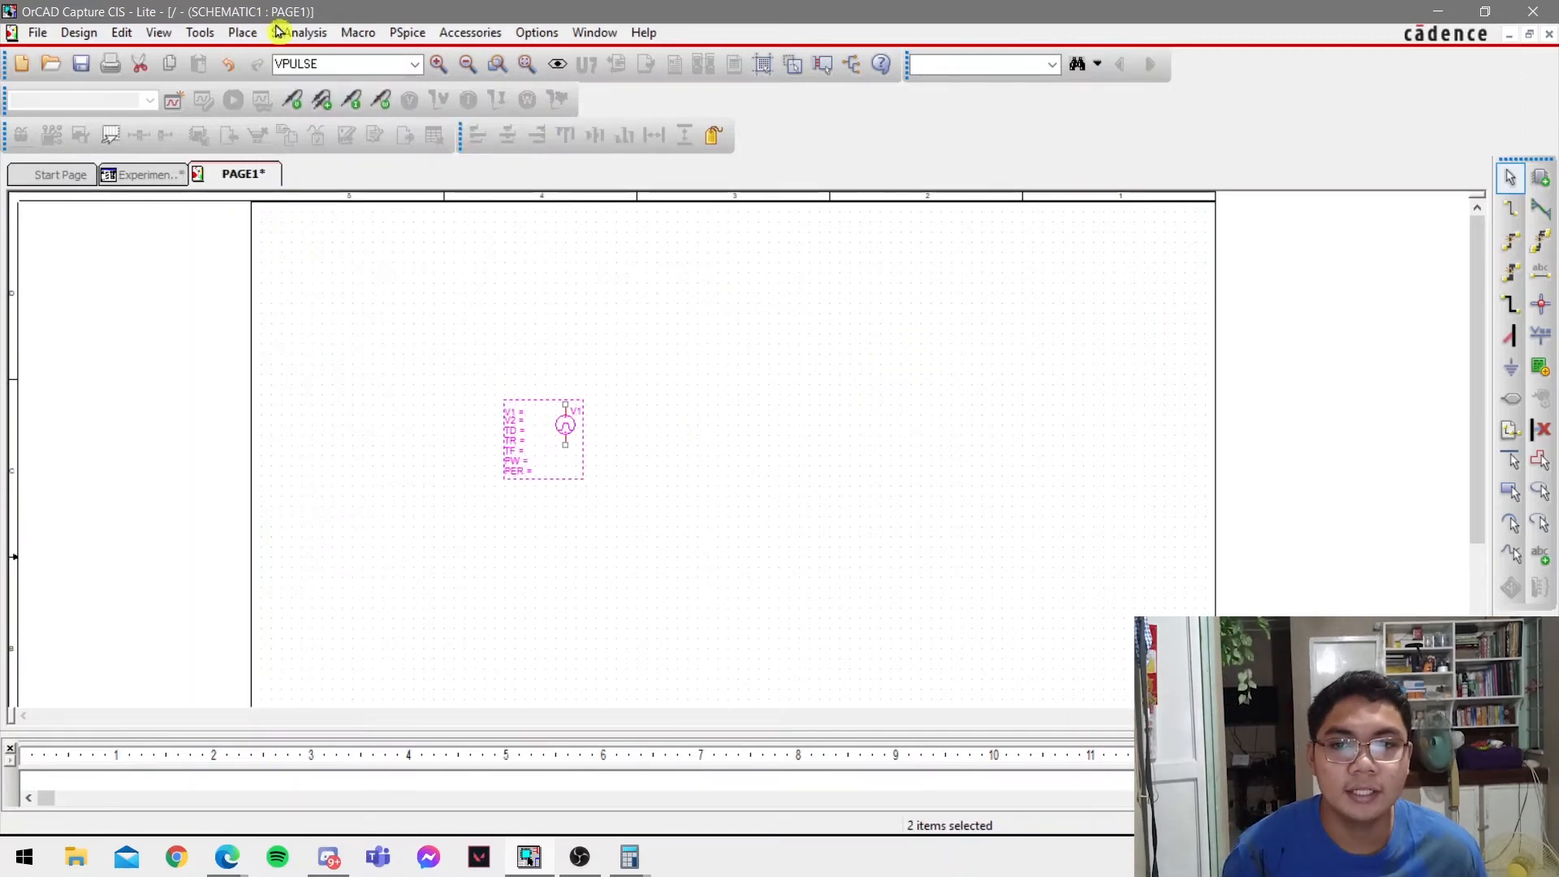
Place a horizontal PSpice resistor above and to the right of the pulse source.
left_click(242, 32)
mouse_move(313, 117)
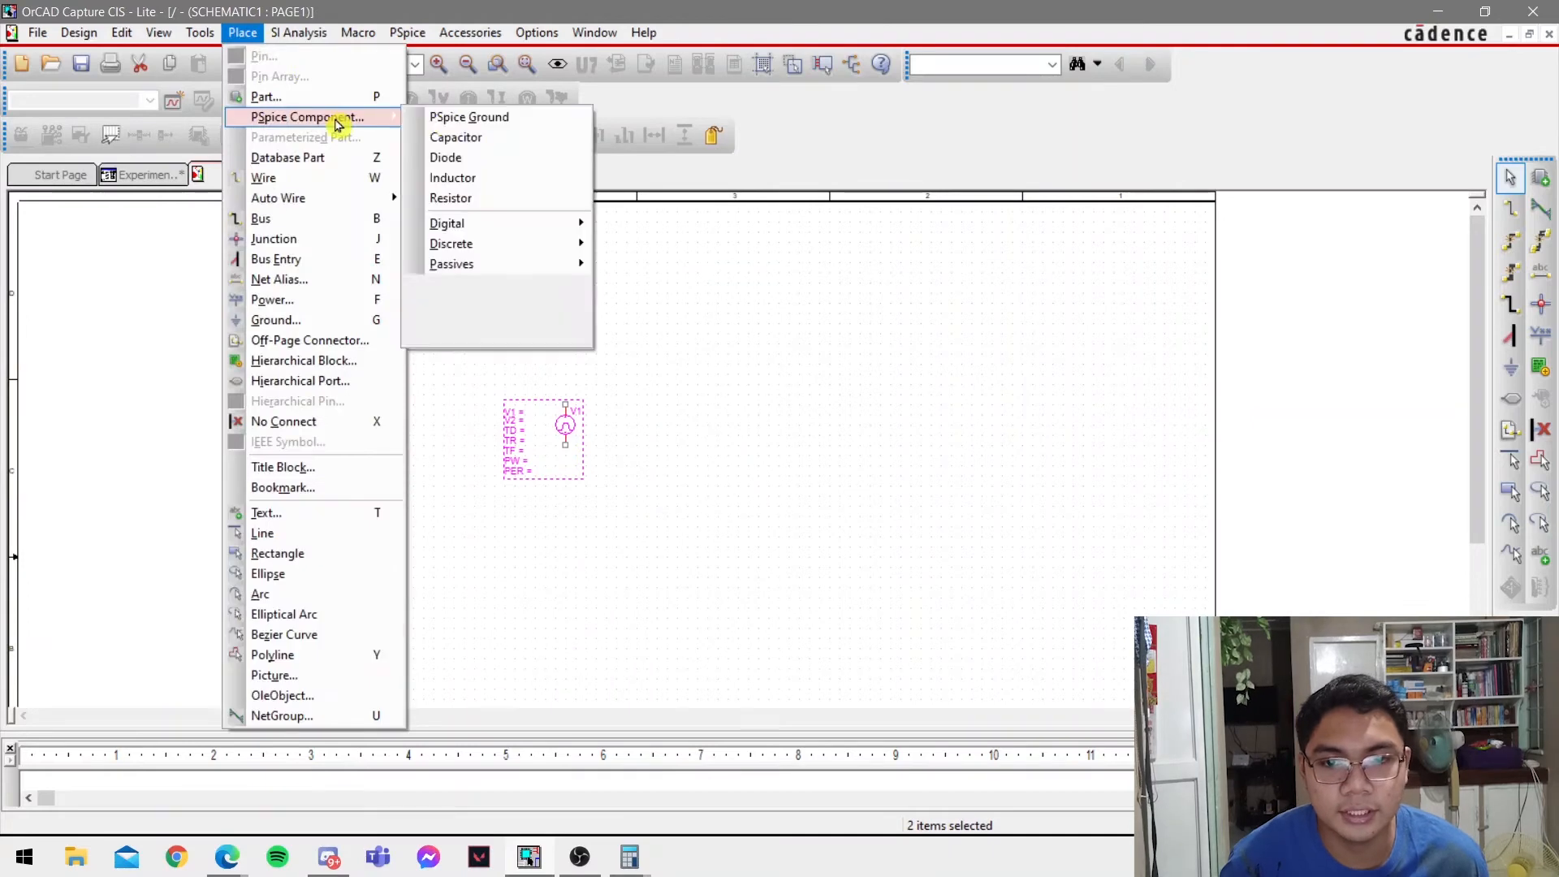
left_click(552, 199)
left_click(656, 384)
key("Escape")
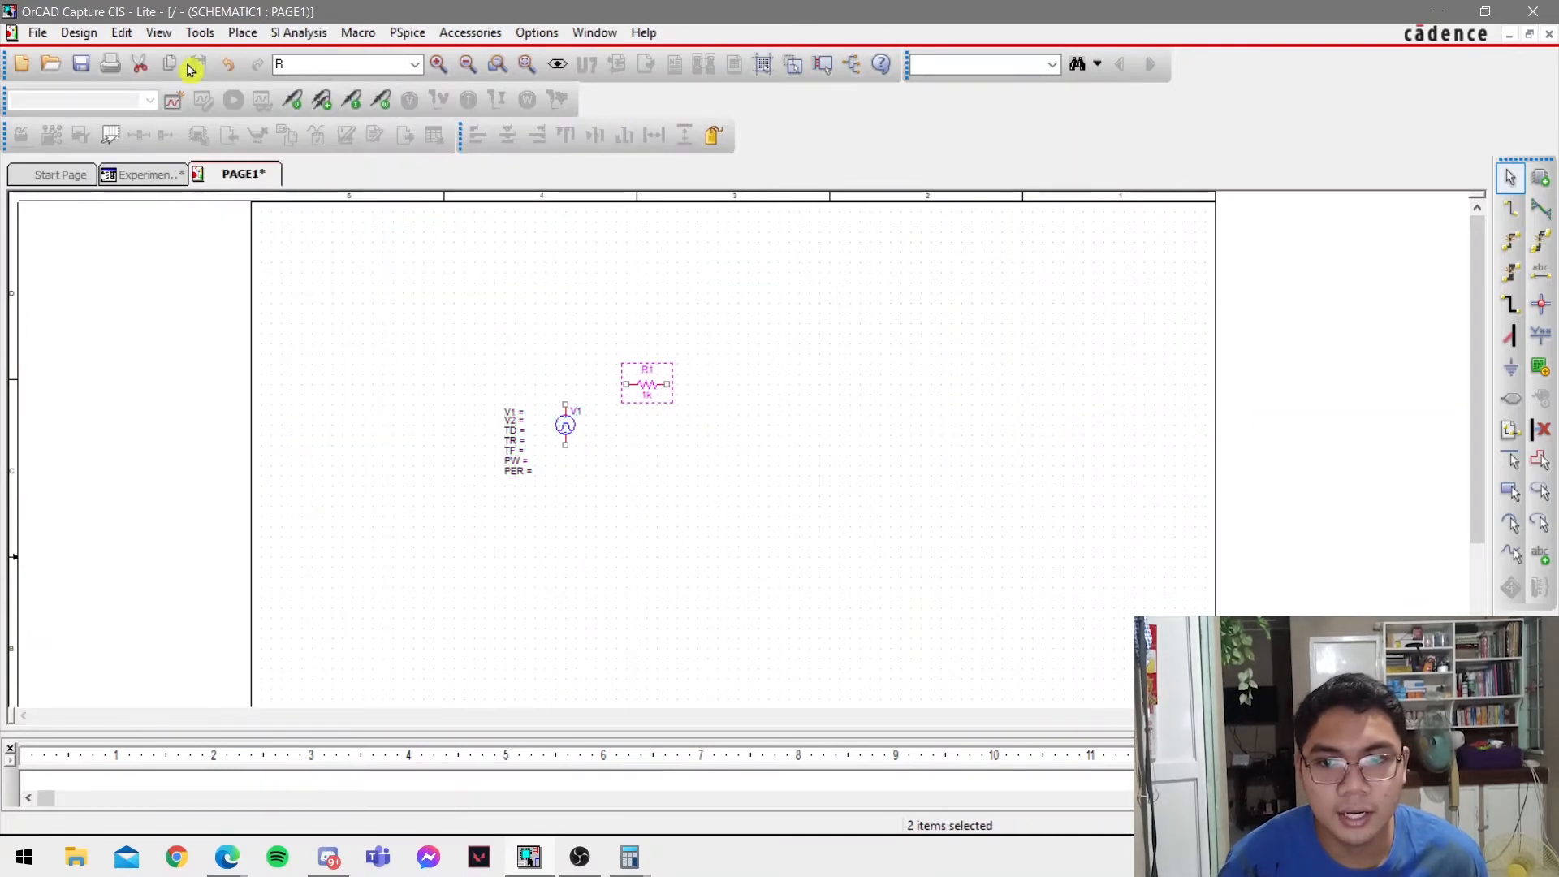
Place a PSpice inductor rotated to vertical, to the right of the resistor.
left_click(243, 32)
mouse_move(370, 118)
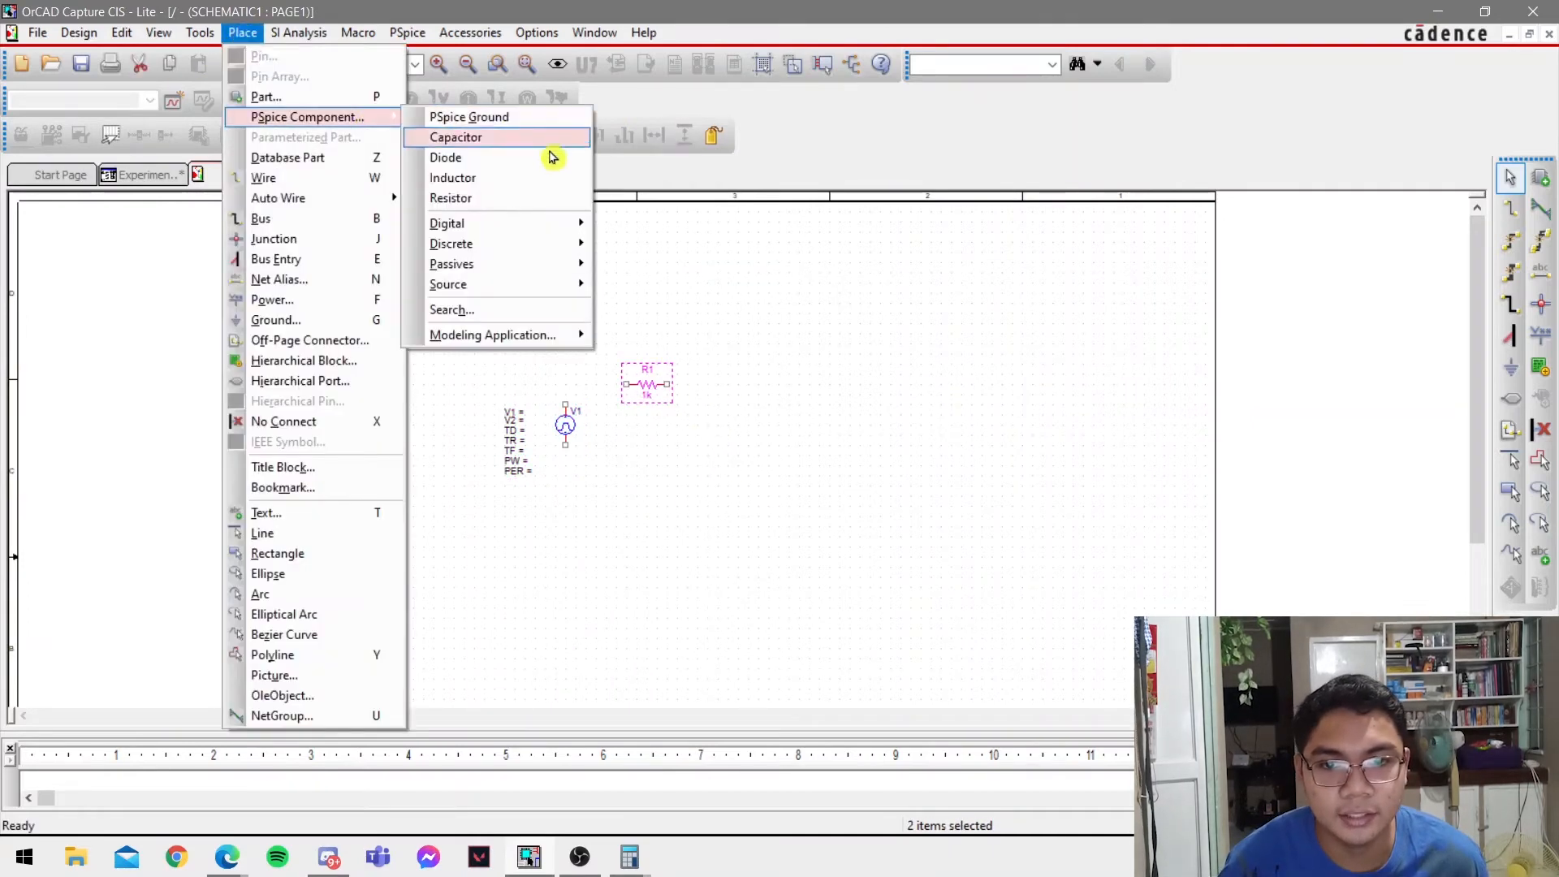
left_click(520, 179)
key("r")
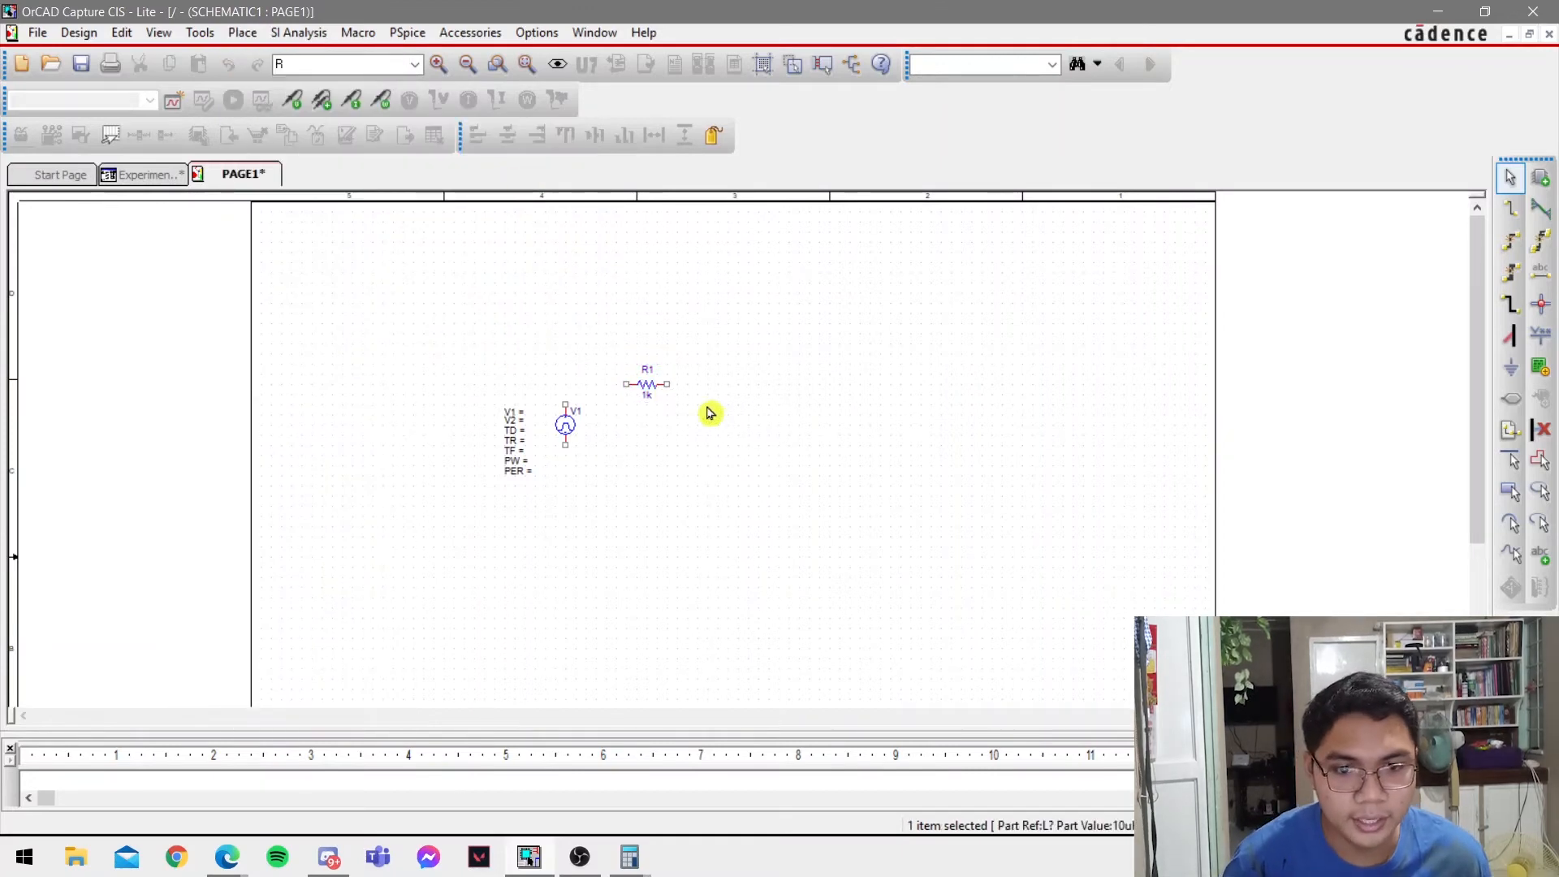
left_click(754, 411)
Place a 0 ground symbol below the circuit, midway between the source and the inductor.
key("g")
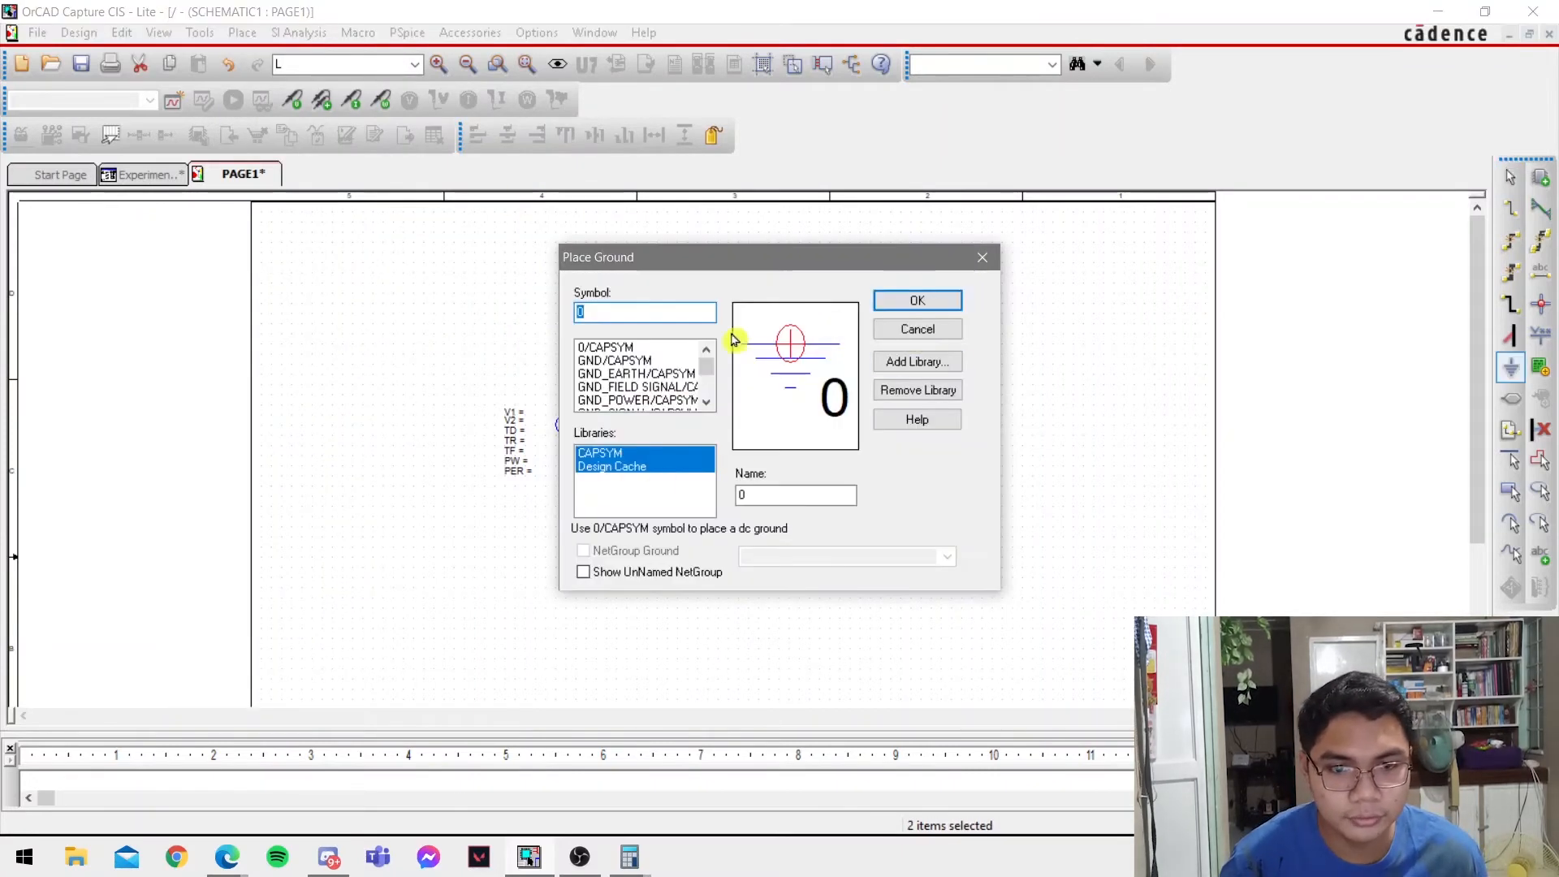
left_click(893, 302)
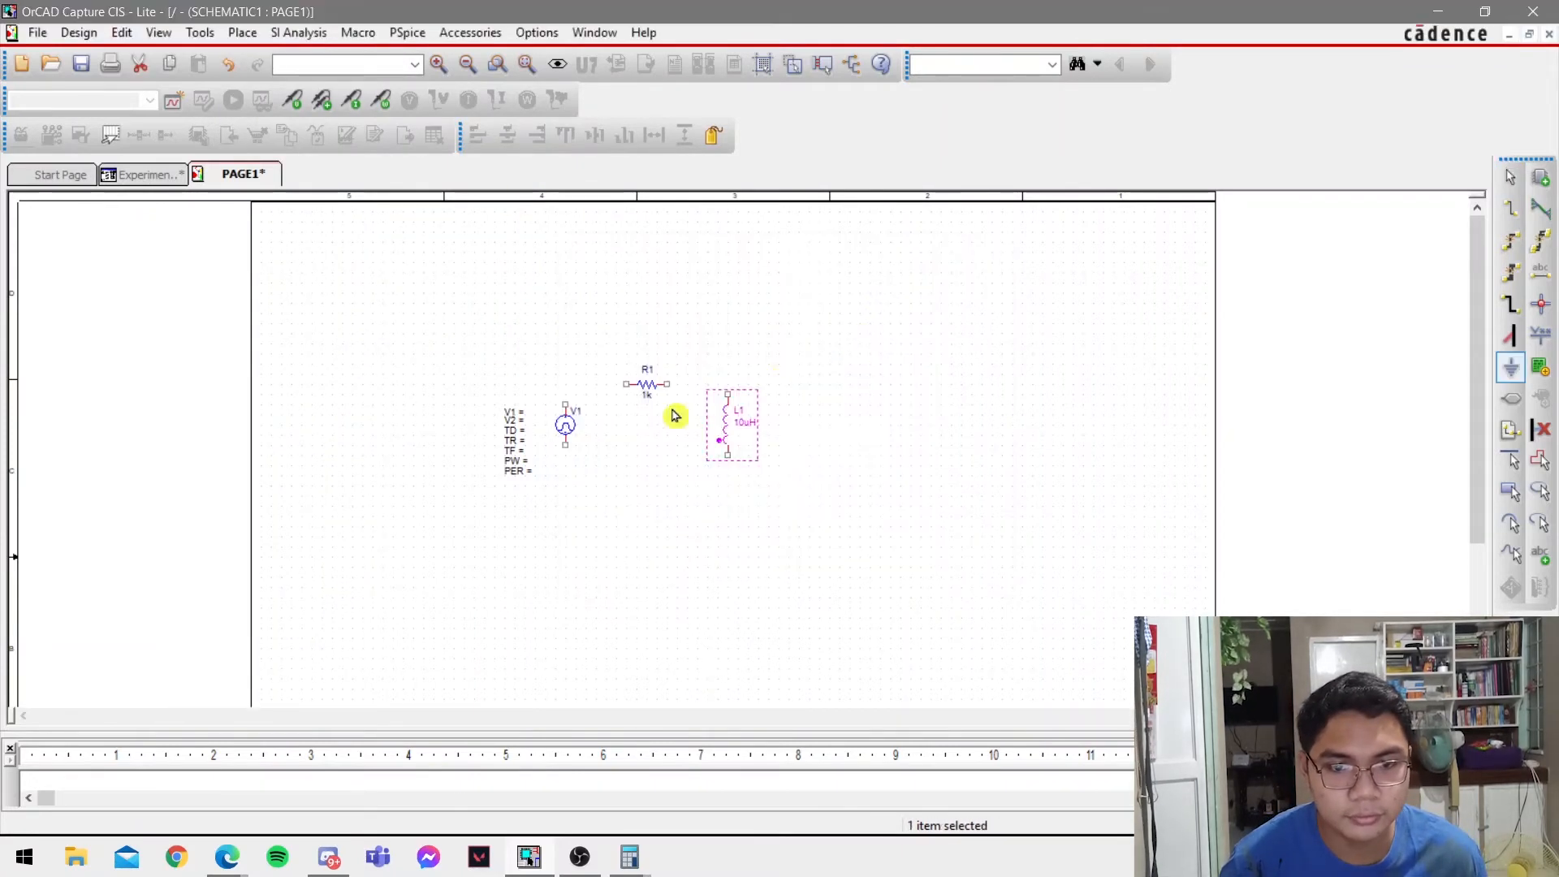
left_click(652, 503)
key("Escape")
Wire the pulse source, resistor R1 and inductor L1 into a closed series loop.
key("w")
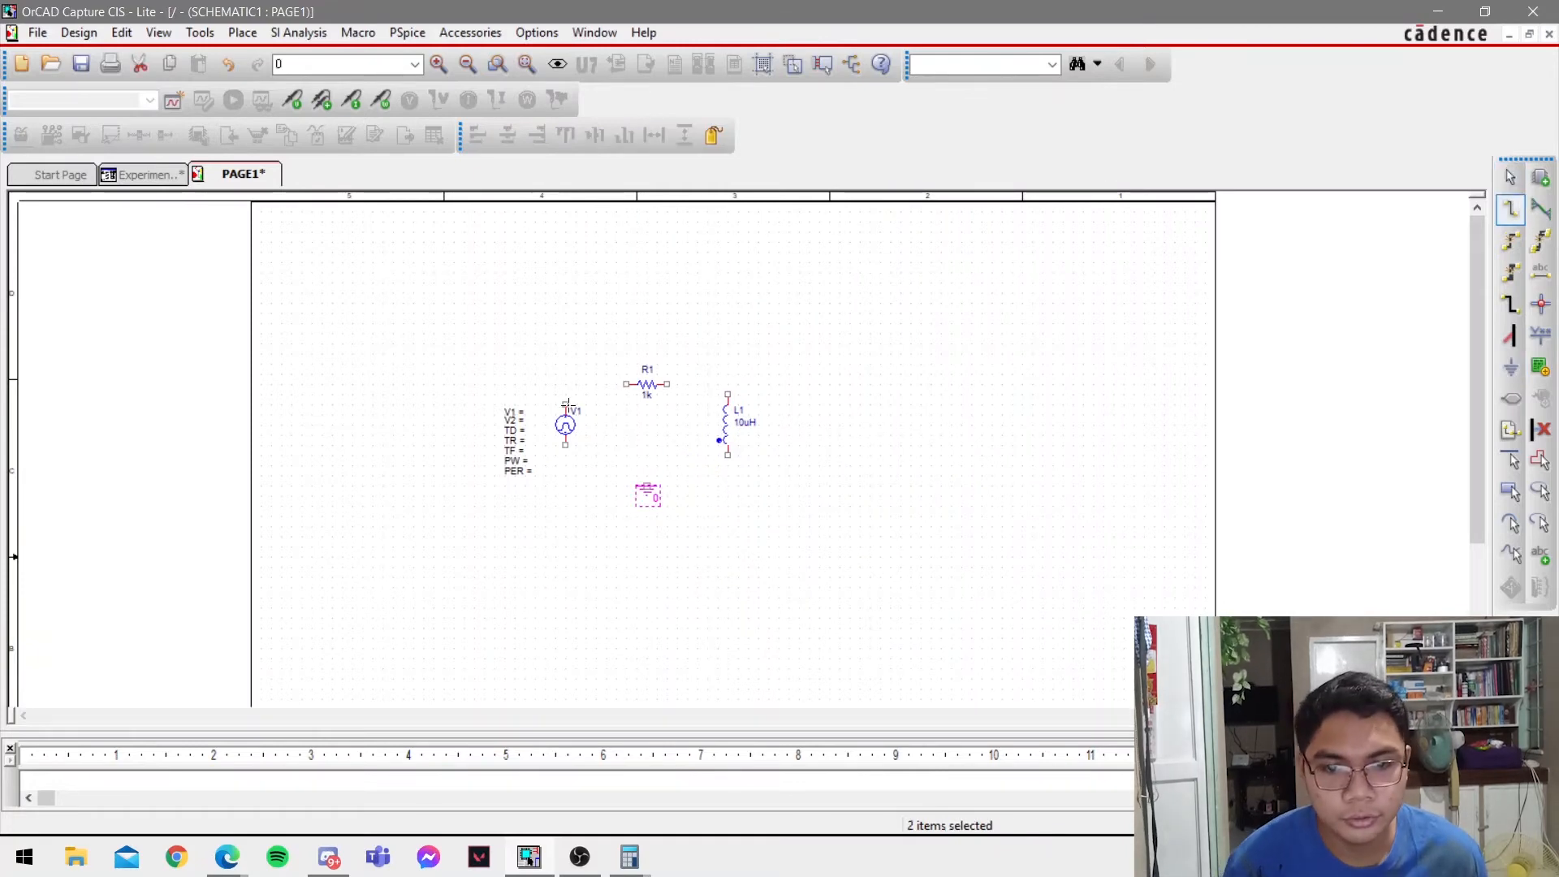
left_click(566, 403)
left_click(626, 384)
left_click(666, 384)
left_click(728, 395)
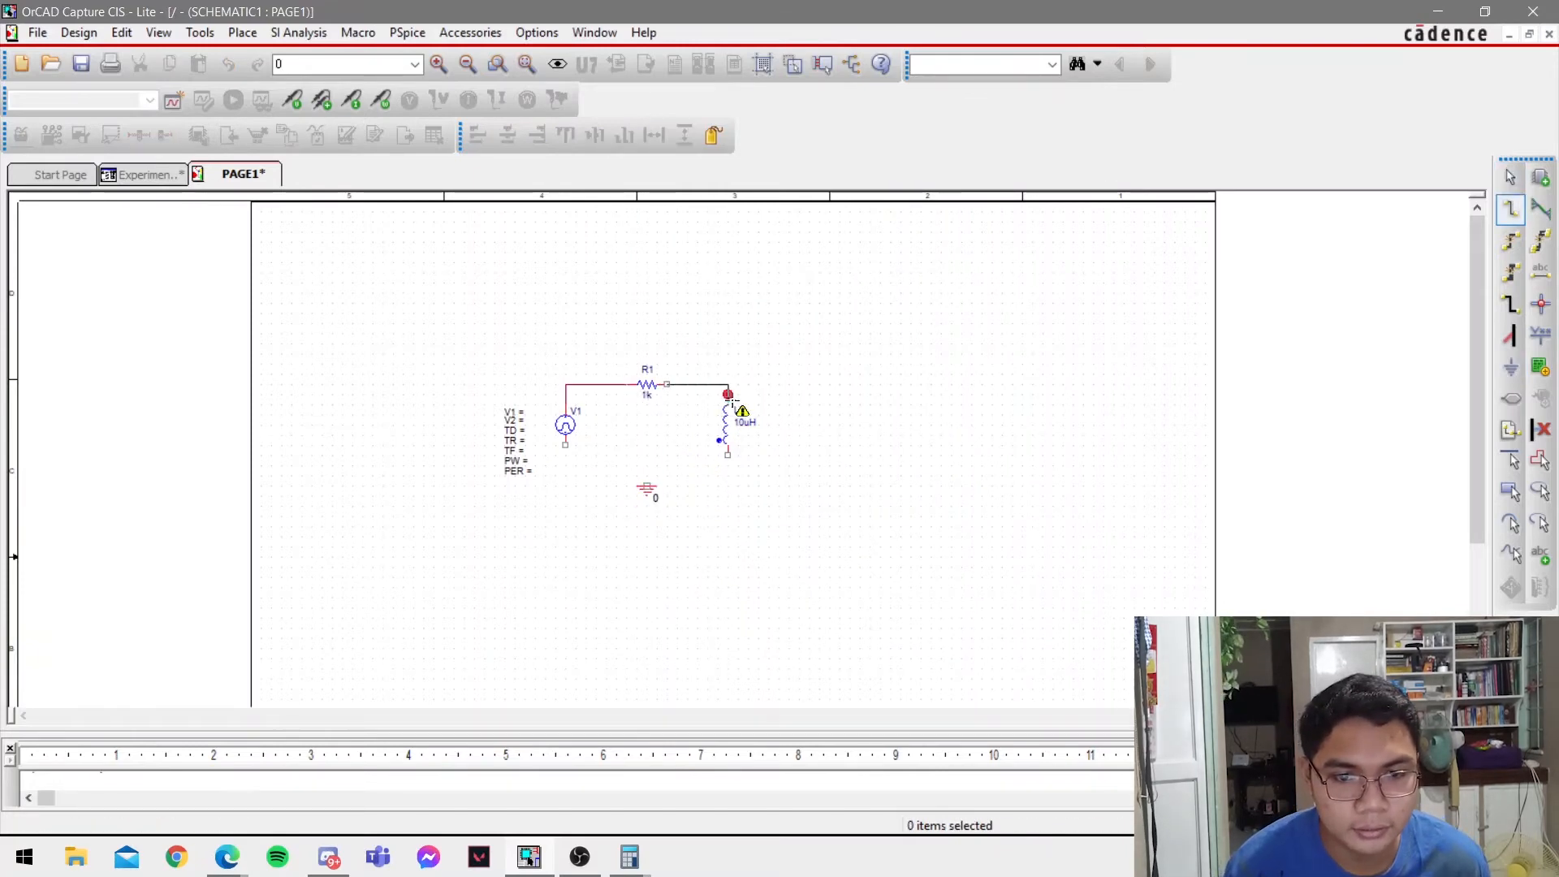
left_click(727, 455)
left_click(565, 446)
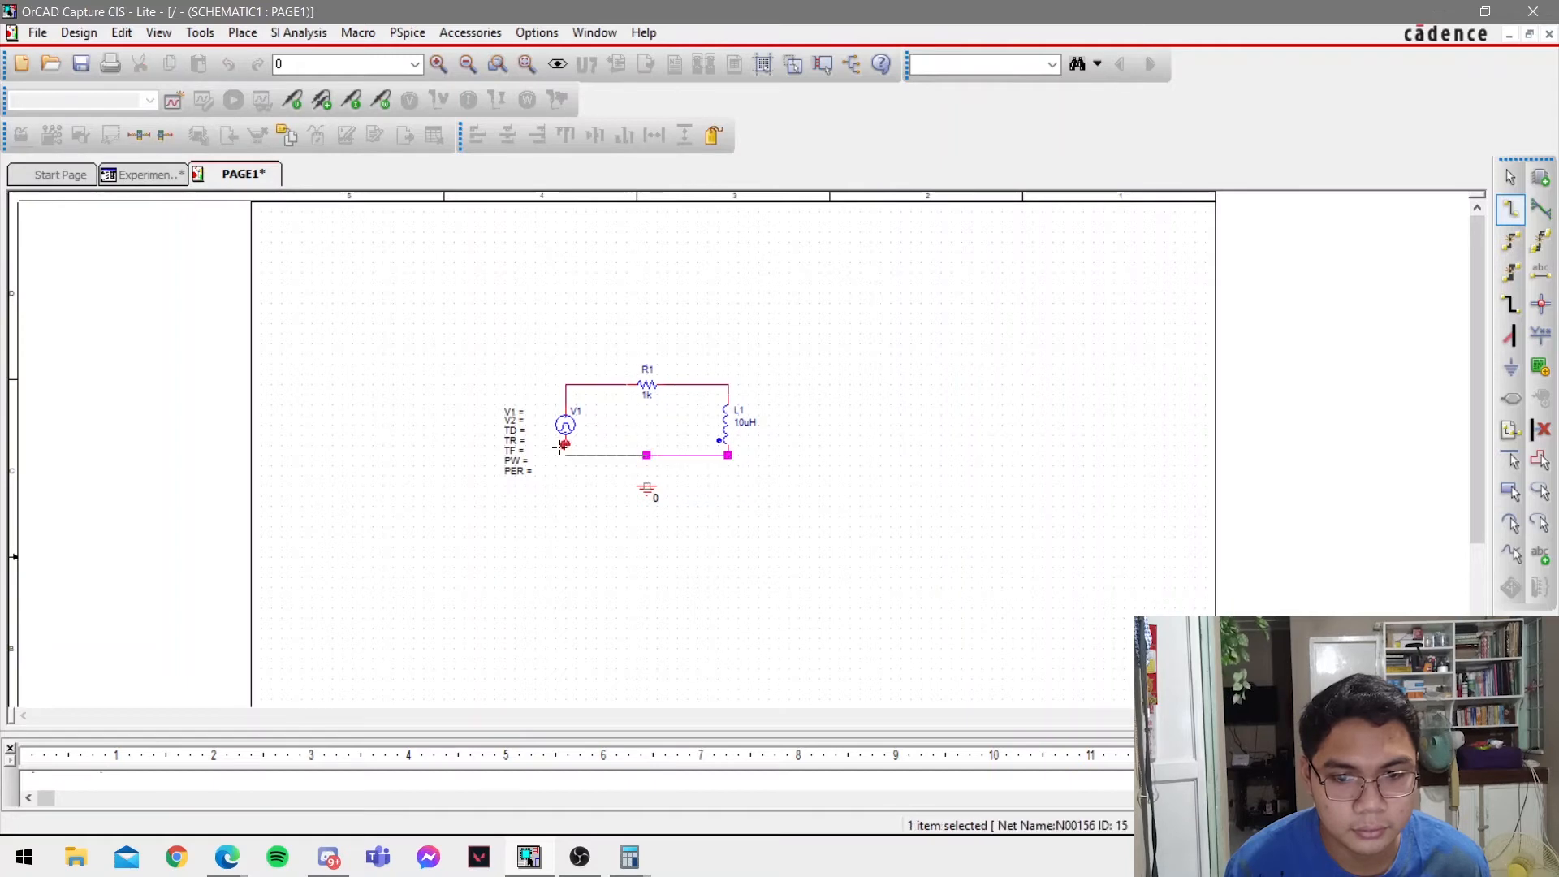
Wire the 0 ground symbol to the middle of the loop's lower wire.
left_click(646, 487)
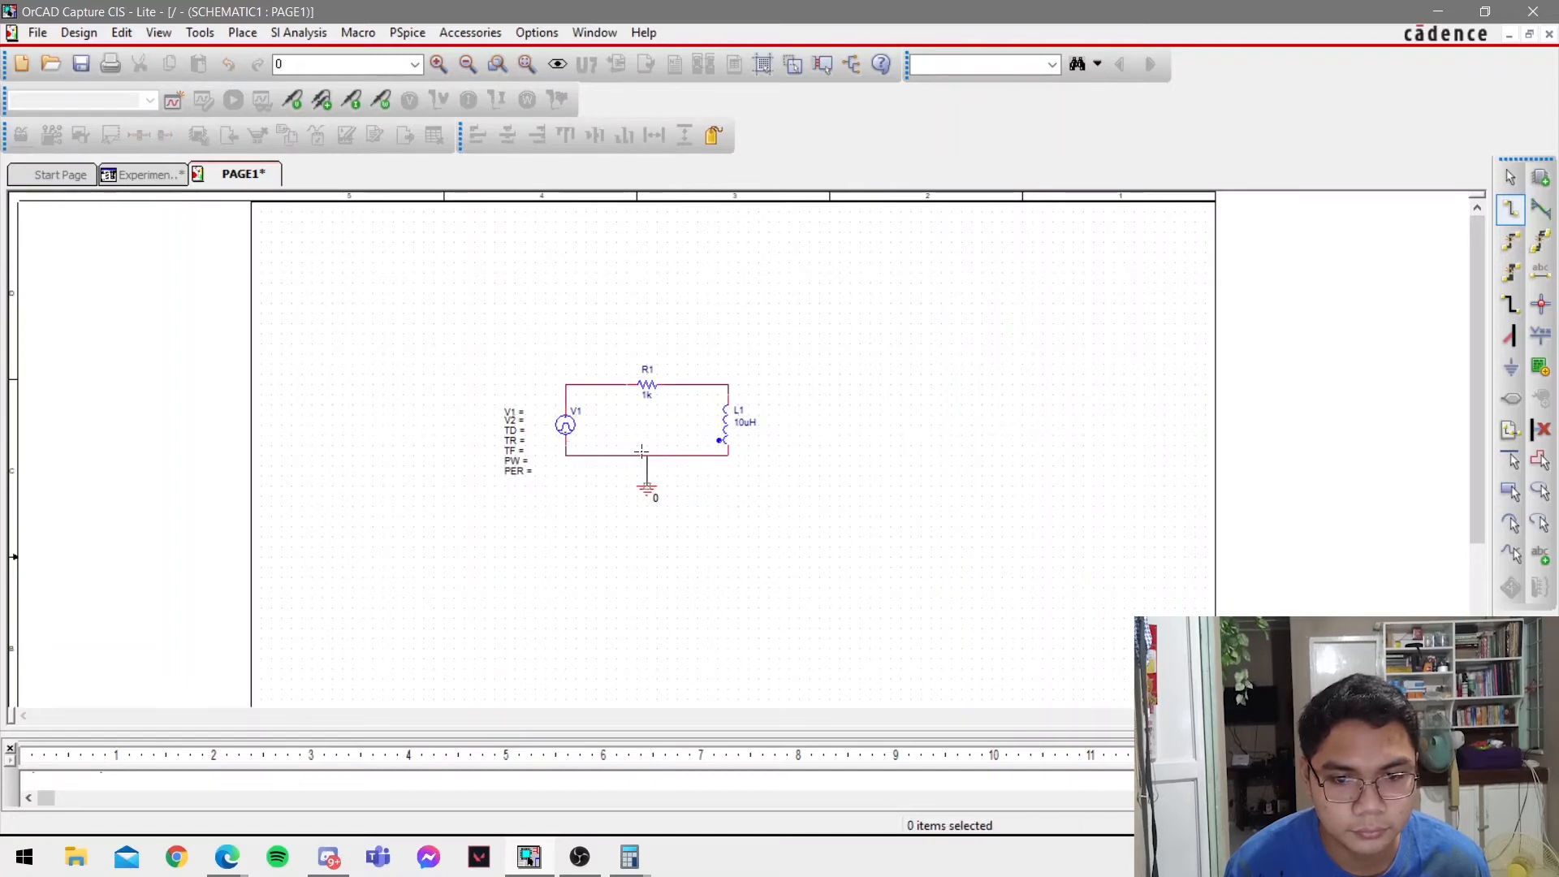
left_click(646, 465)
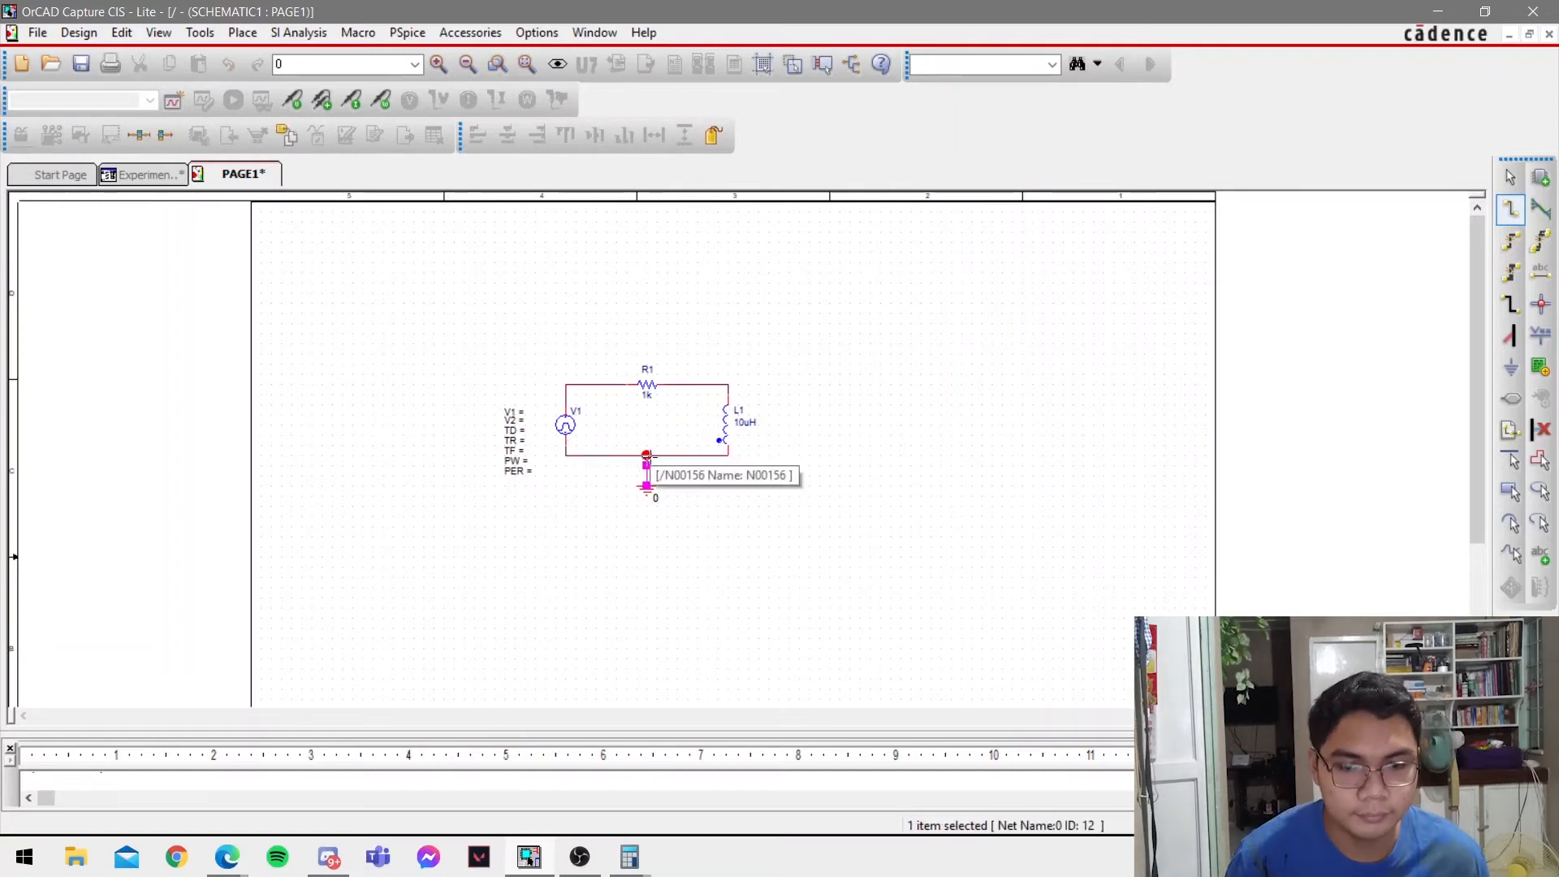
left_click(646, 455)
key("Escape")
Set the pulse source's V1 to 0 and V2 to 20, as given in the lab PDF.
scroll(617, 456, "up", 2, "ctrl")
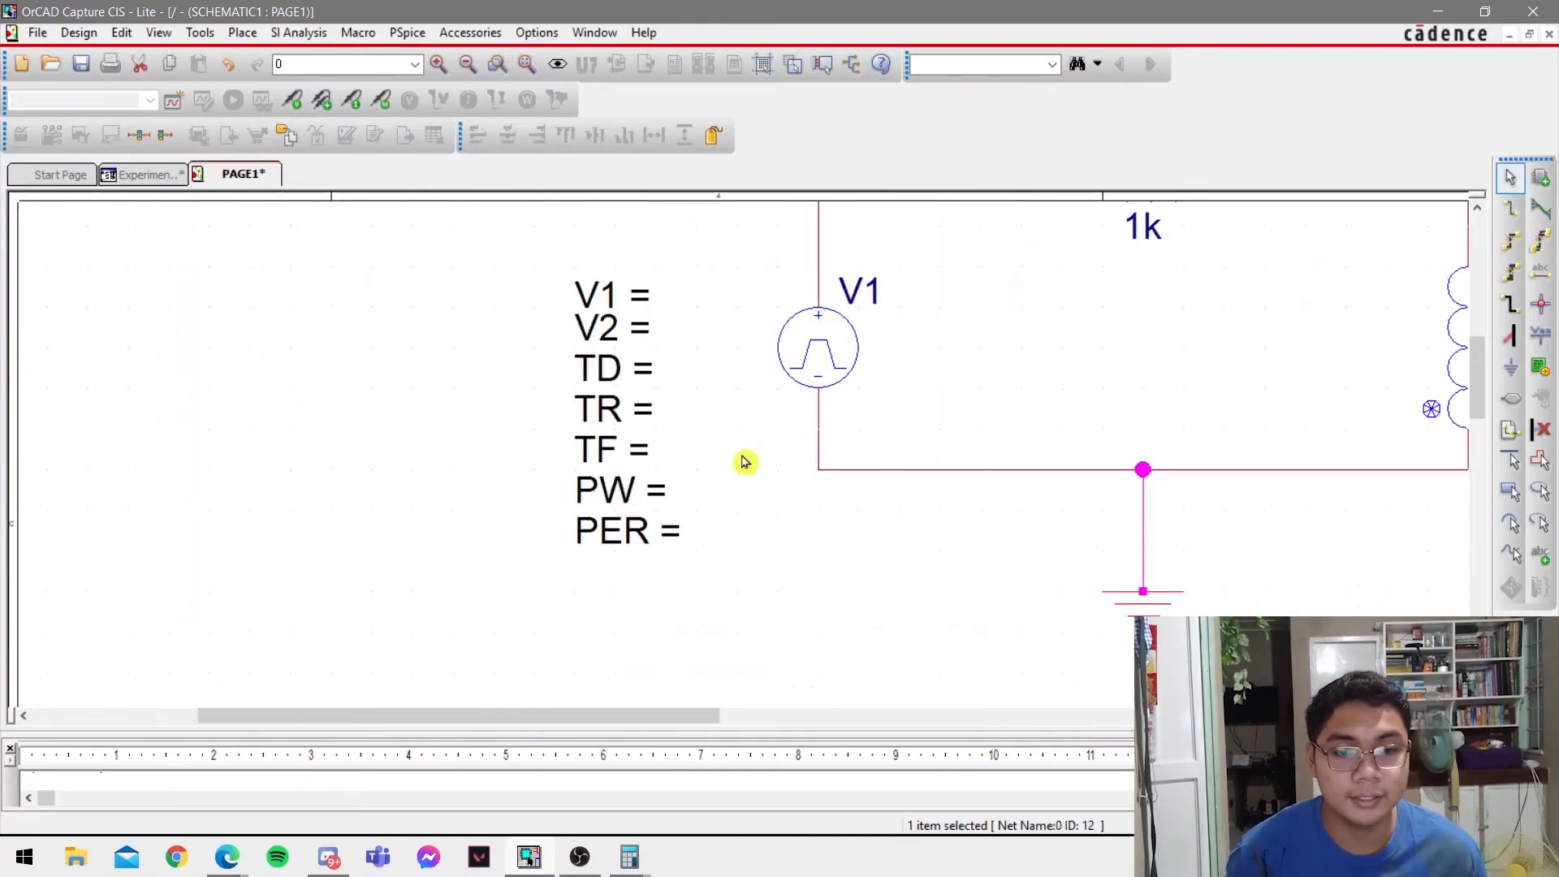
scroll(836, 459, "down", 1, "ctrl")
left_click(784, 705)
left_click_drag(817, 713, 868, 716)
key("alt+Tab")
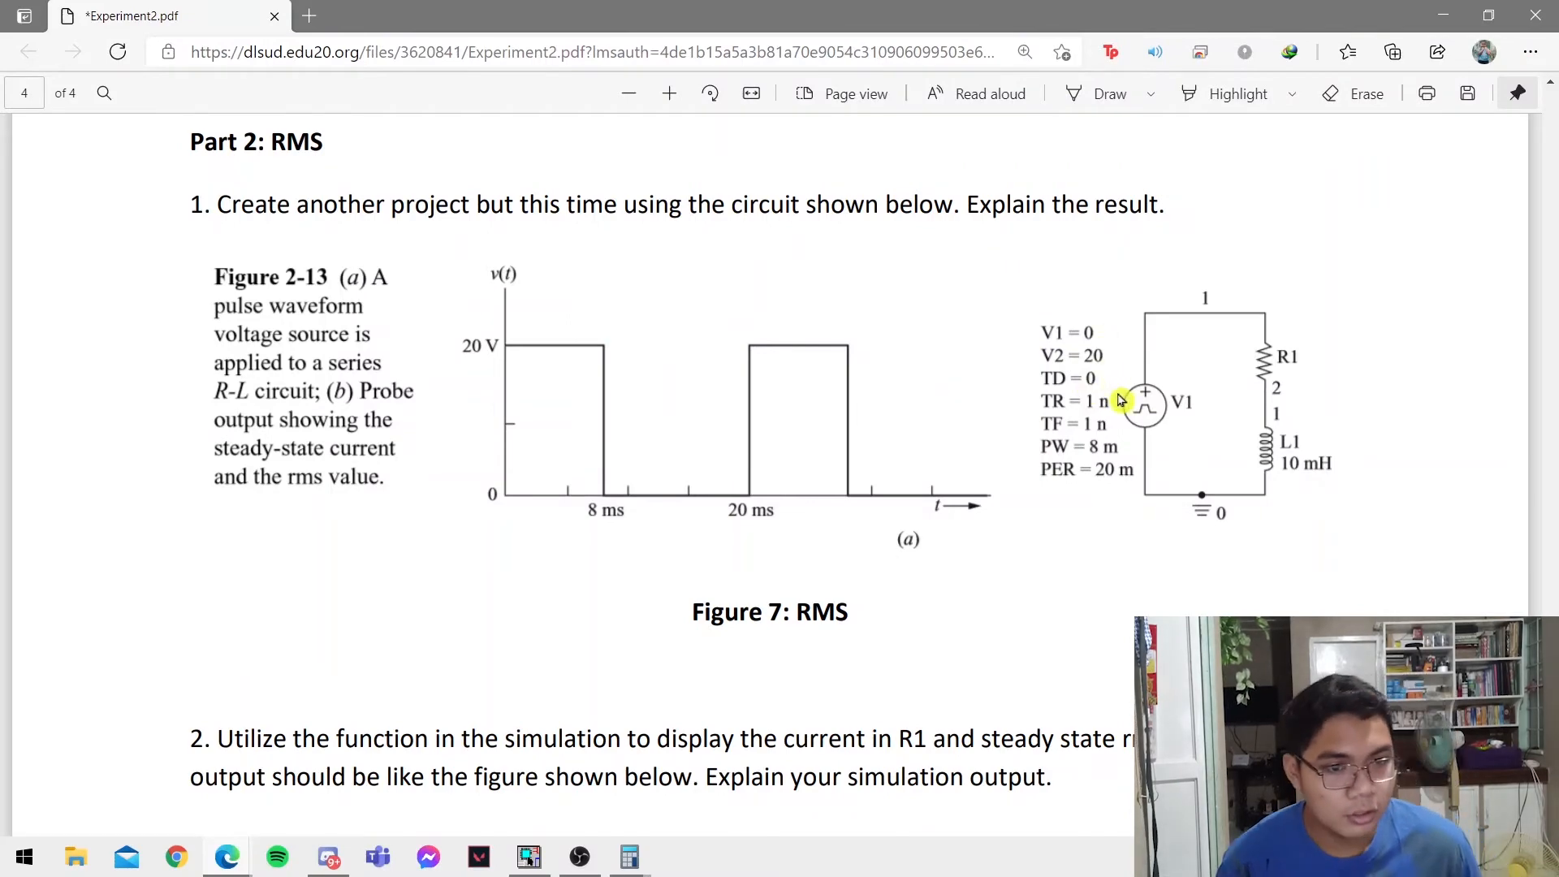
key("alt+Tab")
double_click(460, 382)
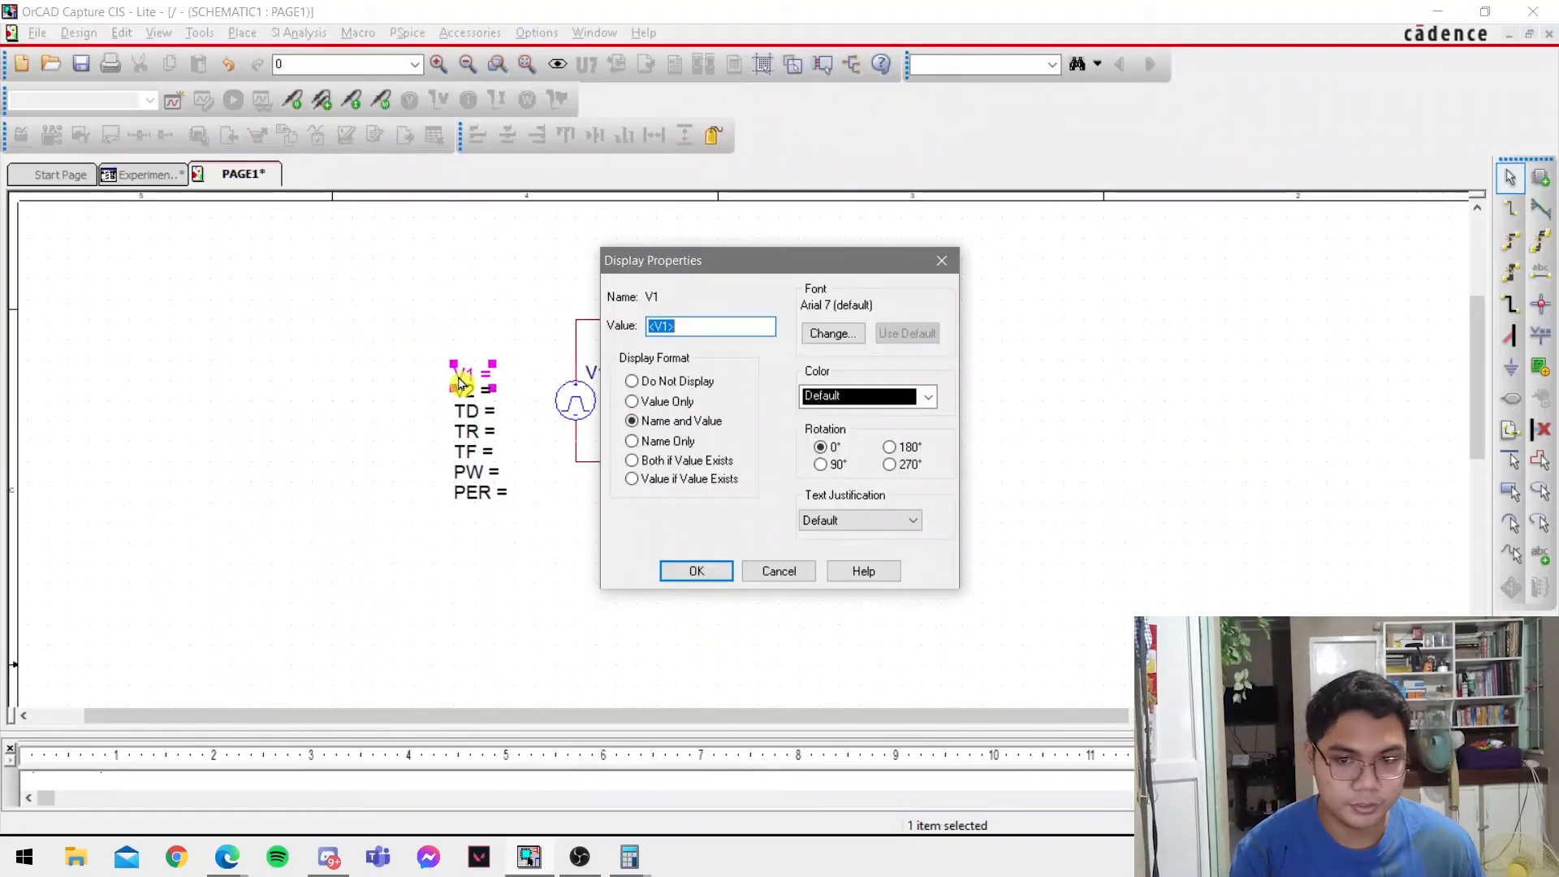
type("0")
key("Return")
double_click(475, 393)
type("5")
key("Return")
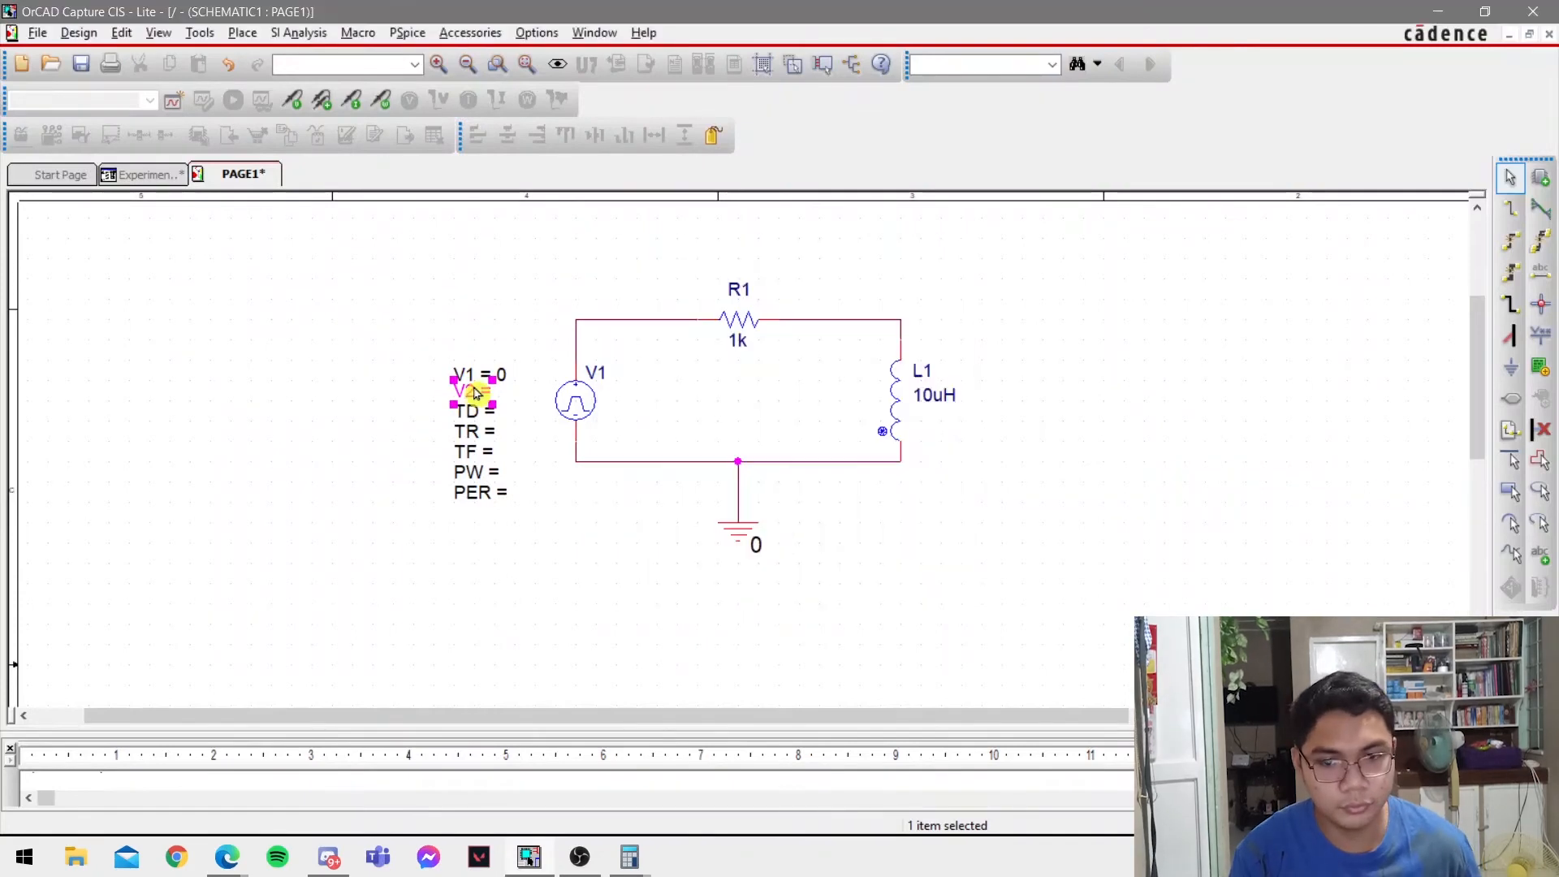
Set the pulse source's TD to 0 and both TR and TF to 1n.
double_click(467, 412)
type("0")
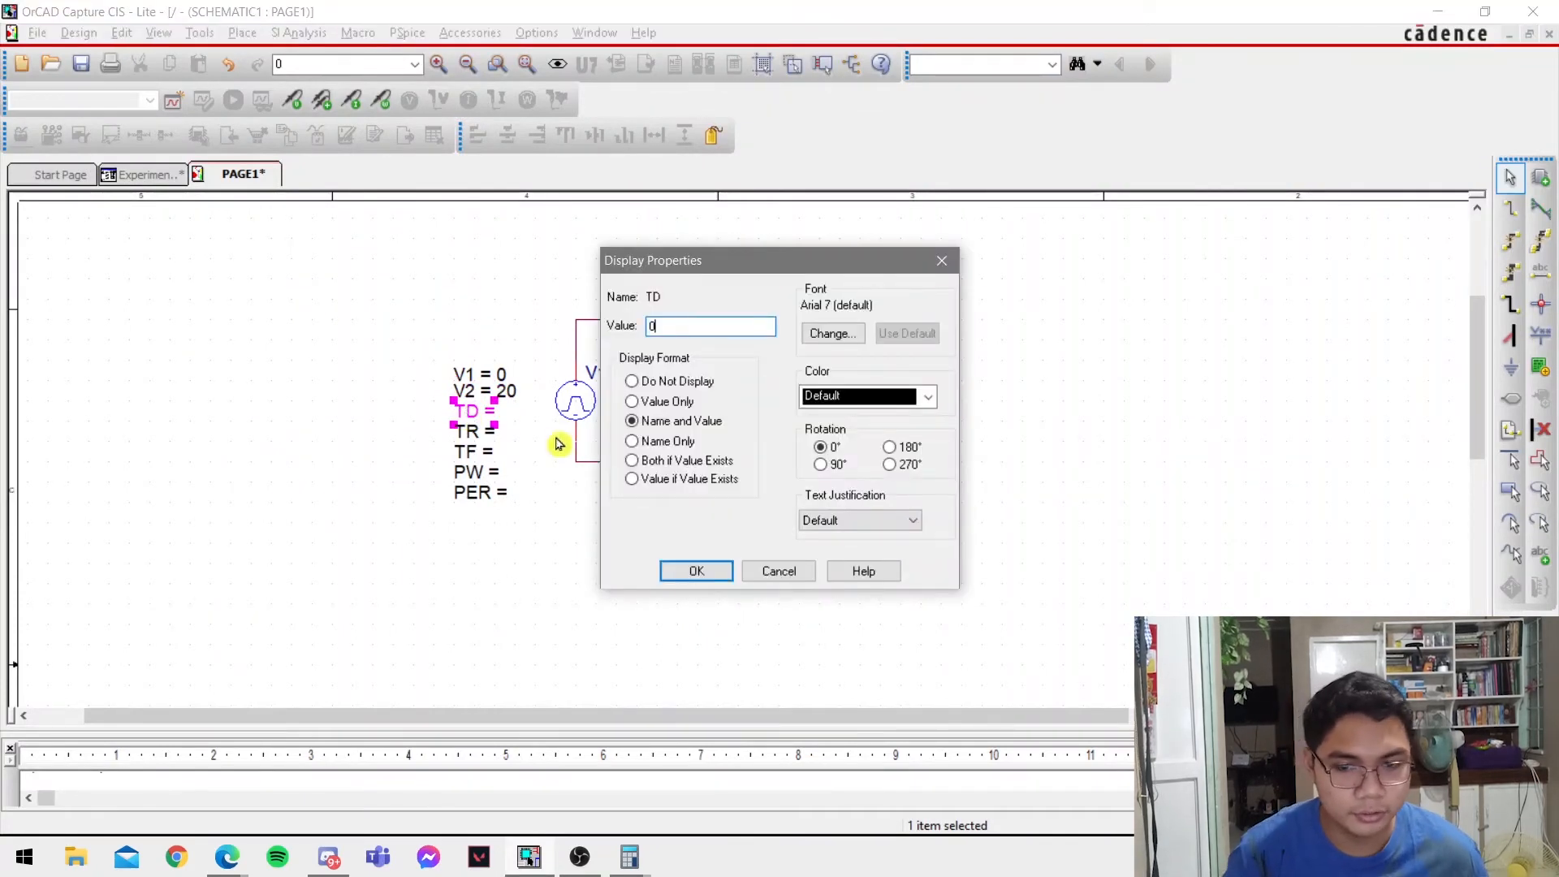
key("Return")
double_click(478, 434)
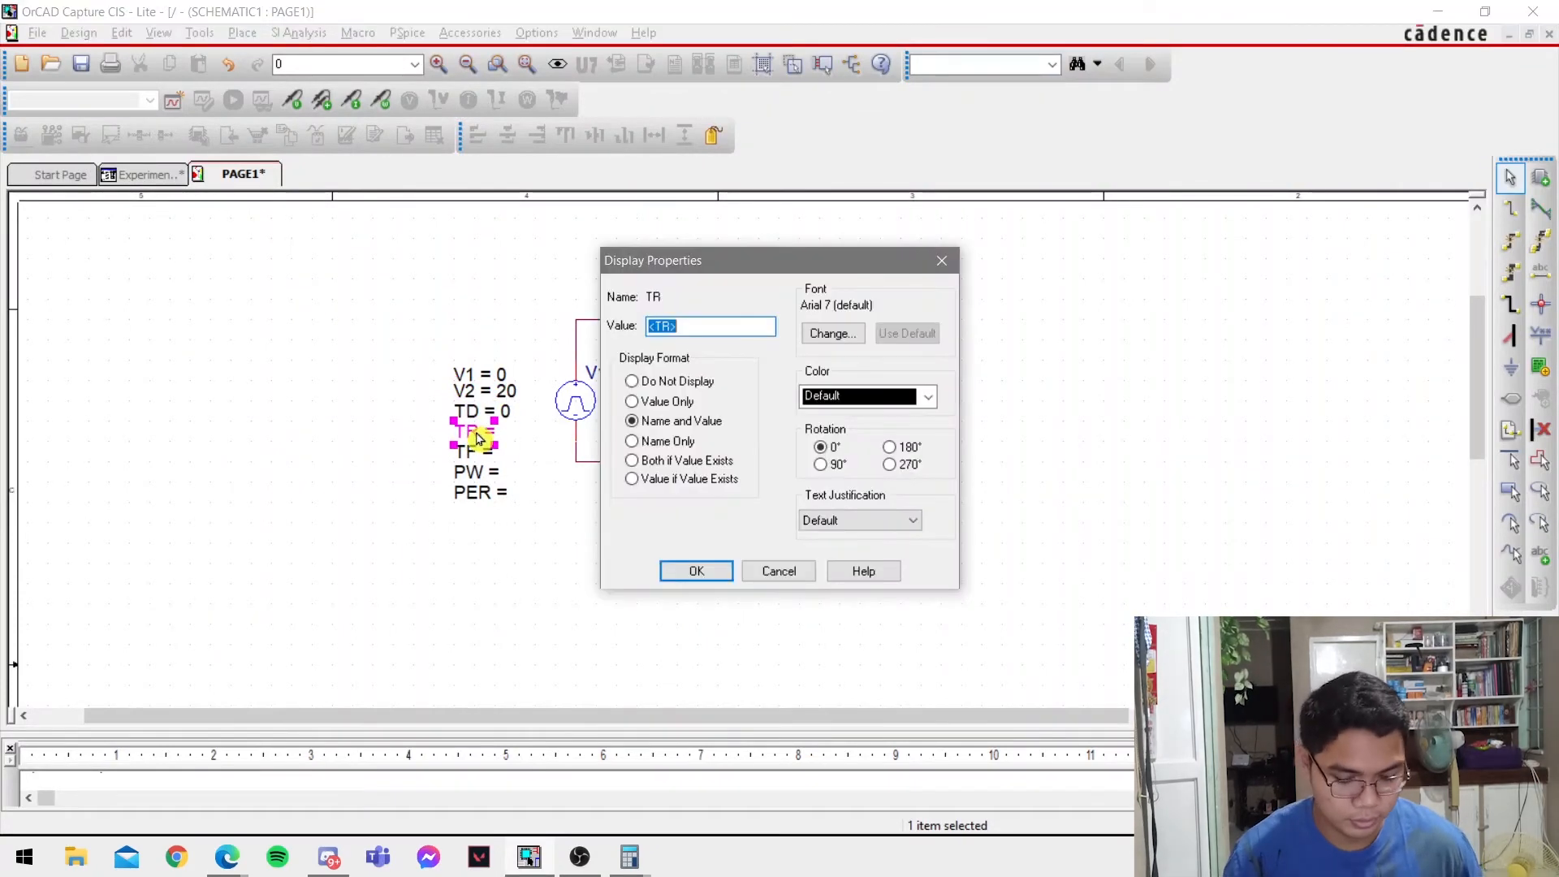
type("1n")
key("Return")
double_click(466, 453)
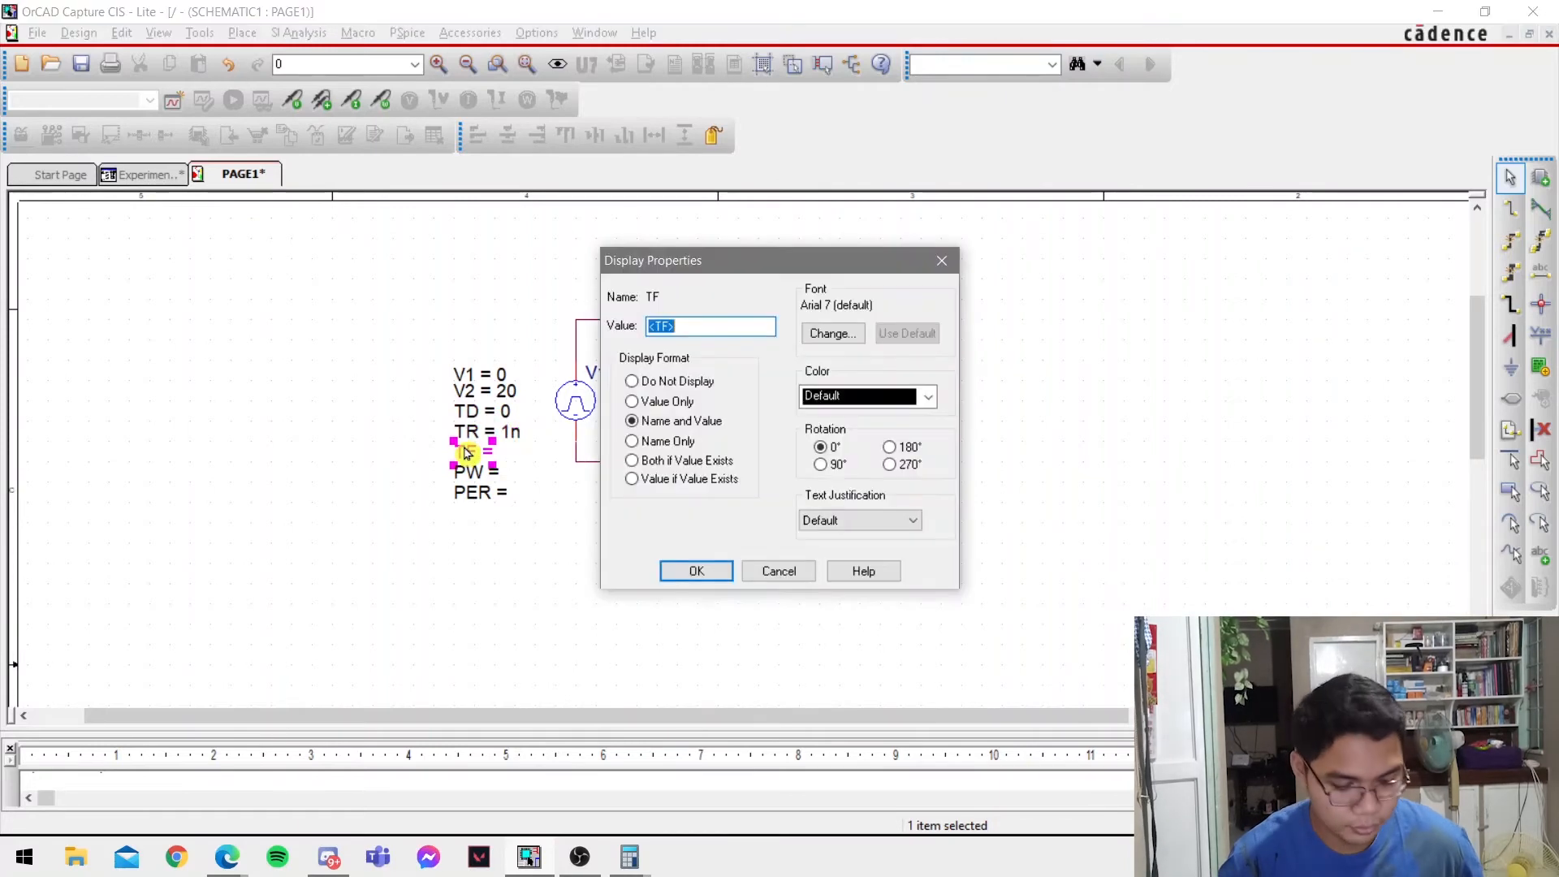
type("1n")
key("Return")
Check the lab PDF and set the pulse source's PW to 8m and PER to 20m.
key("alt+Tab")
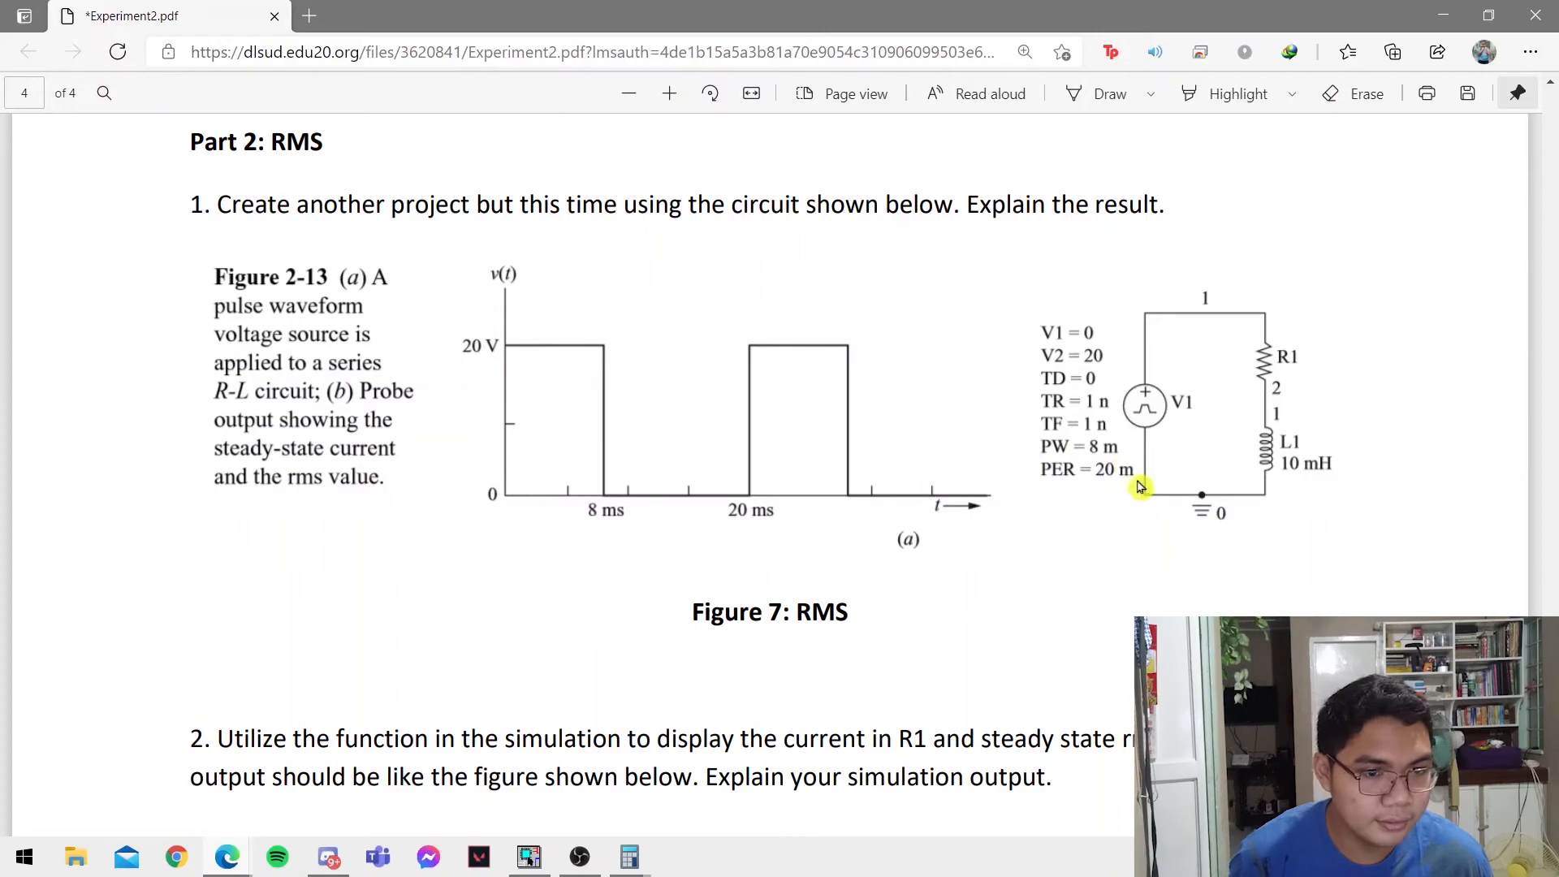
scroll(1130, 492, "down", 7)
key("alt+Tab")
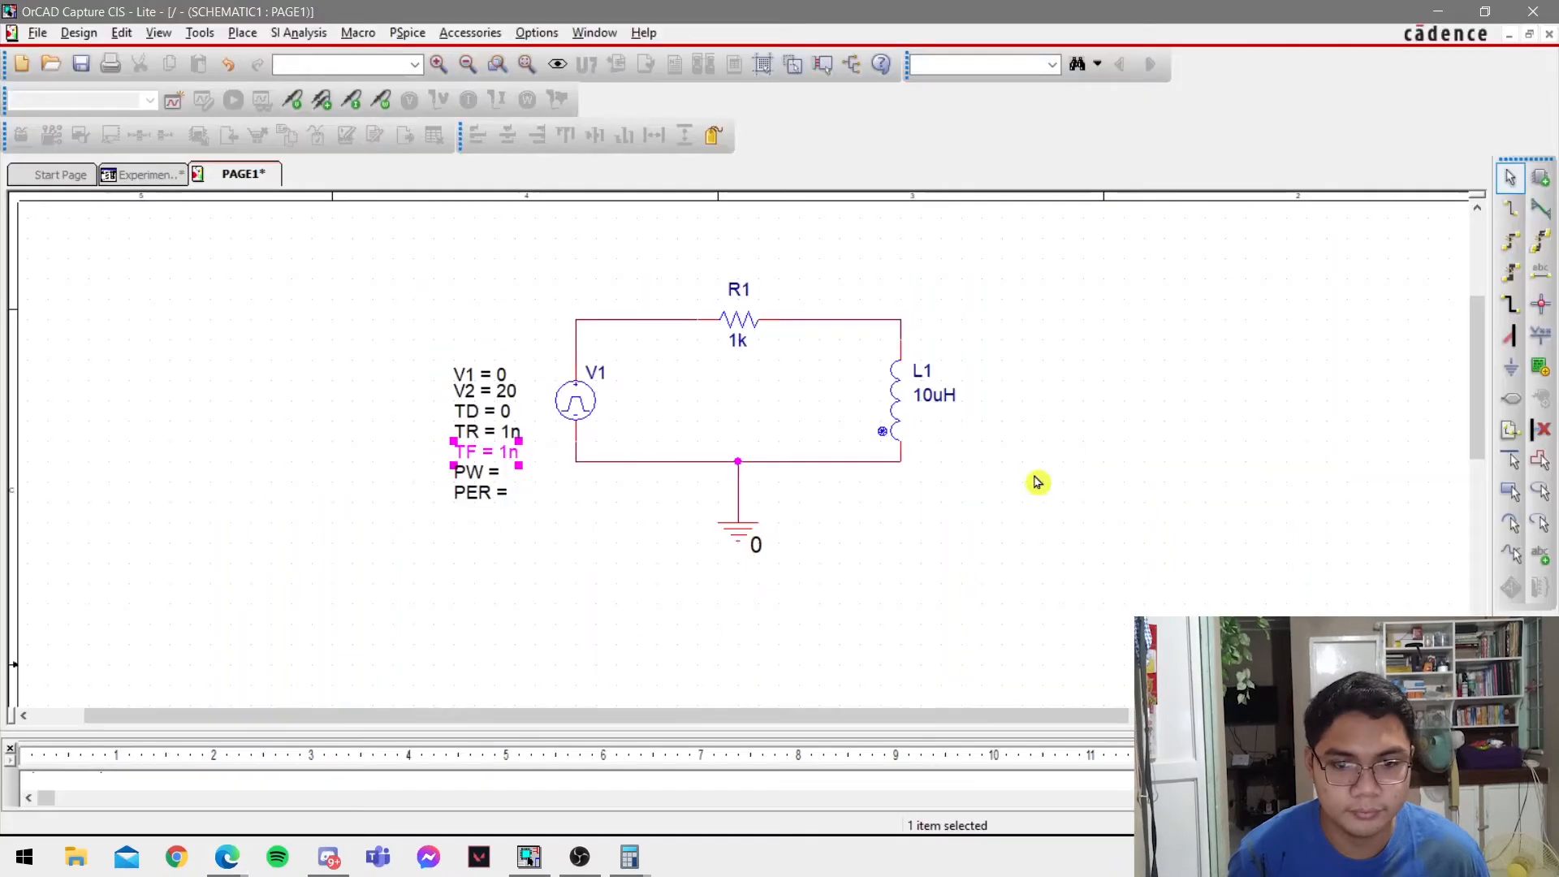
key("alt+Tab")
scroll(953, 467, "up", 8)
key("alt+Tab")
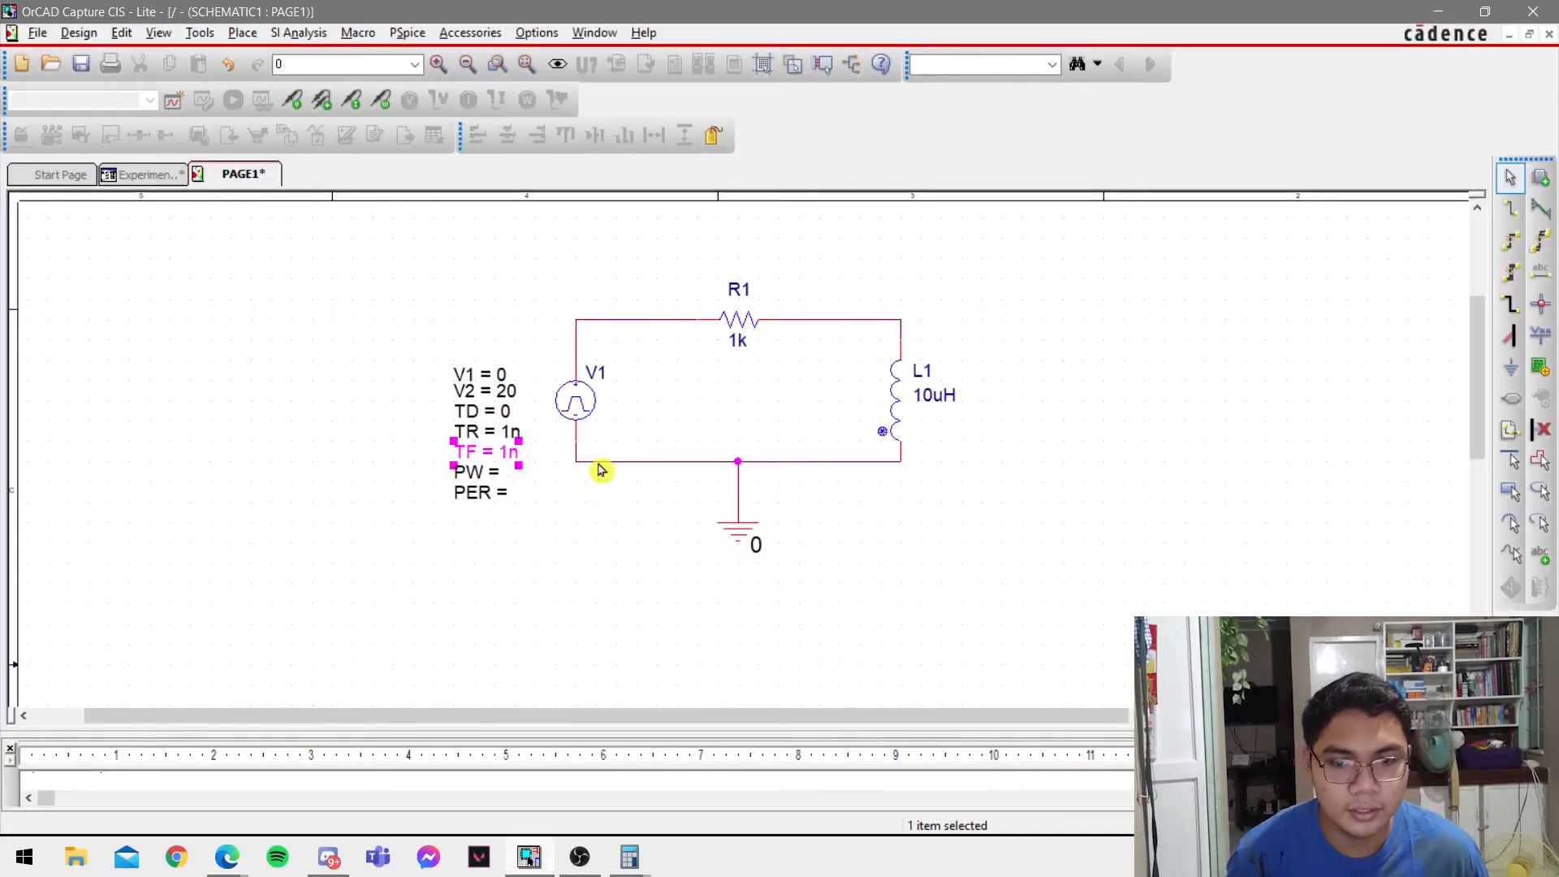
double_click(487, 474)
type("8")
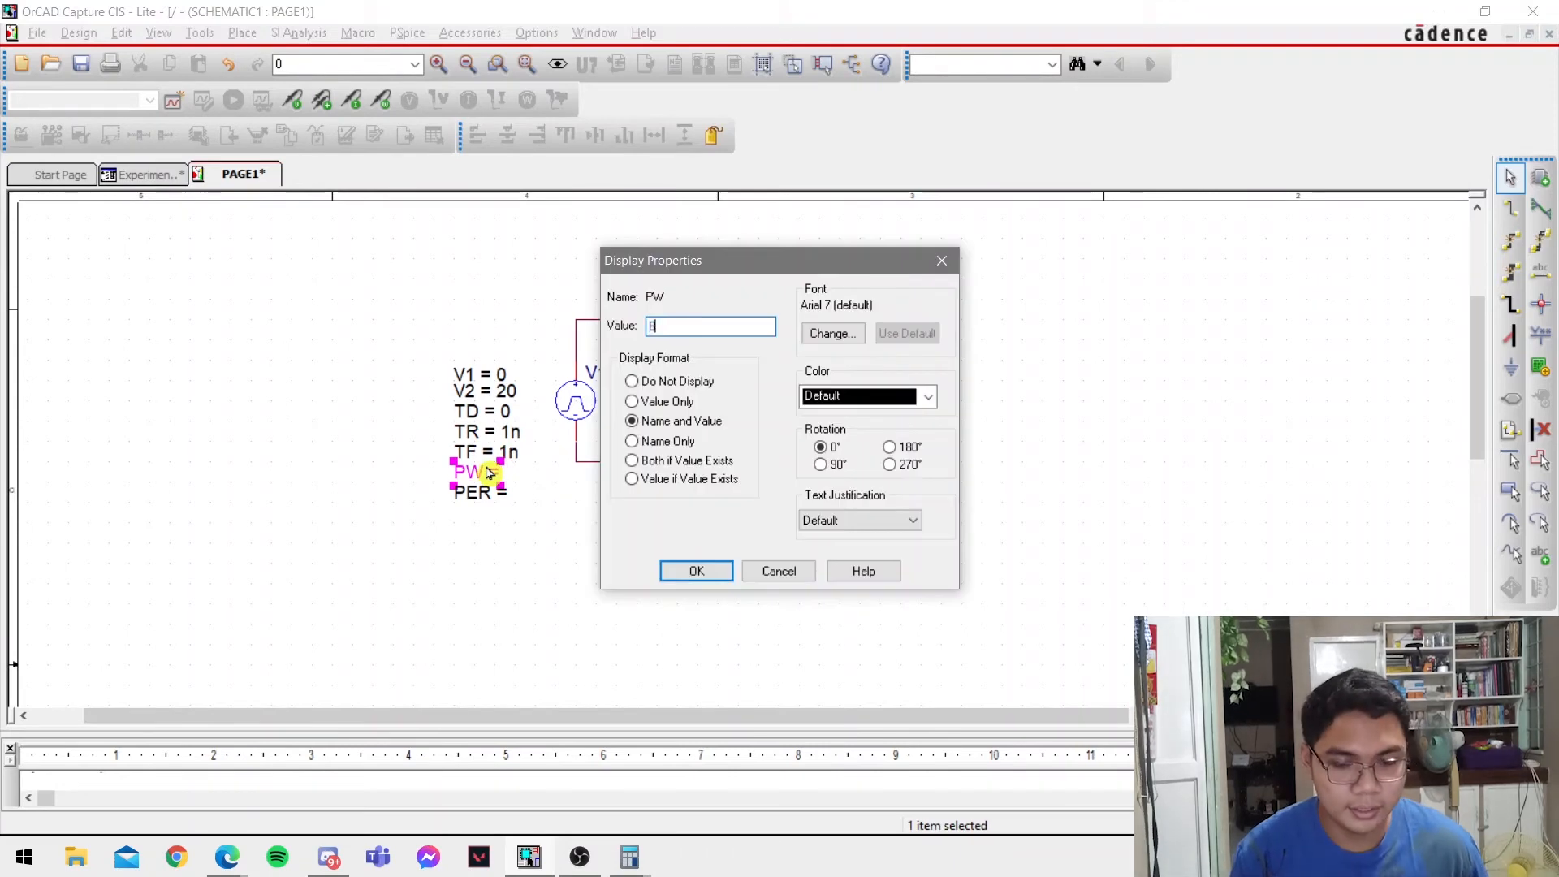
type("m")
key("Return")
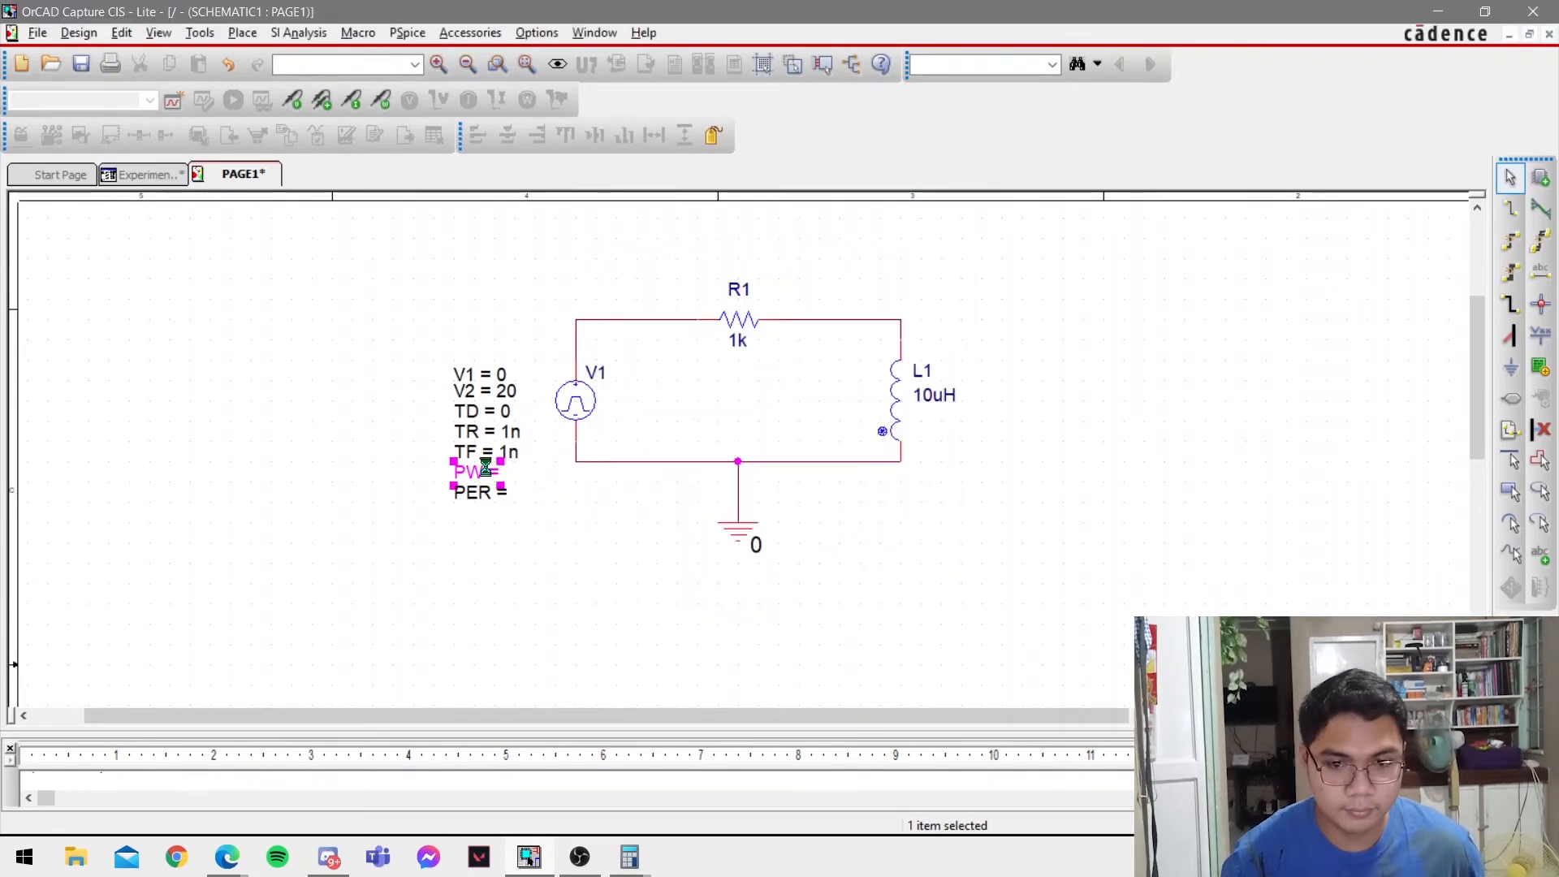
double_click(488, 492)
type("20m")
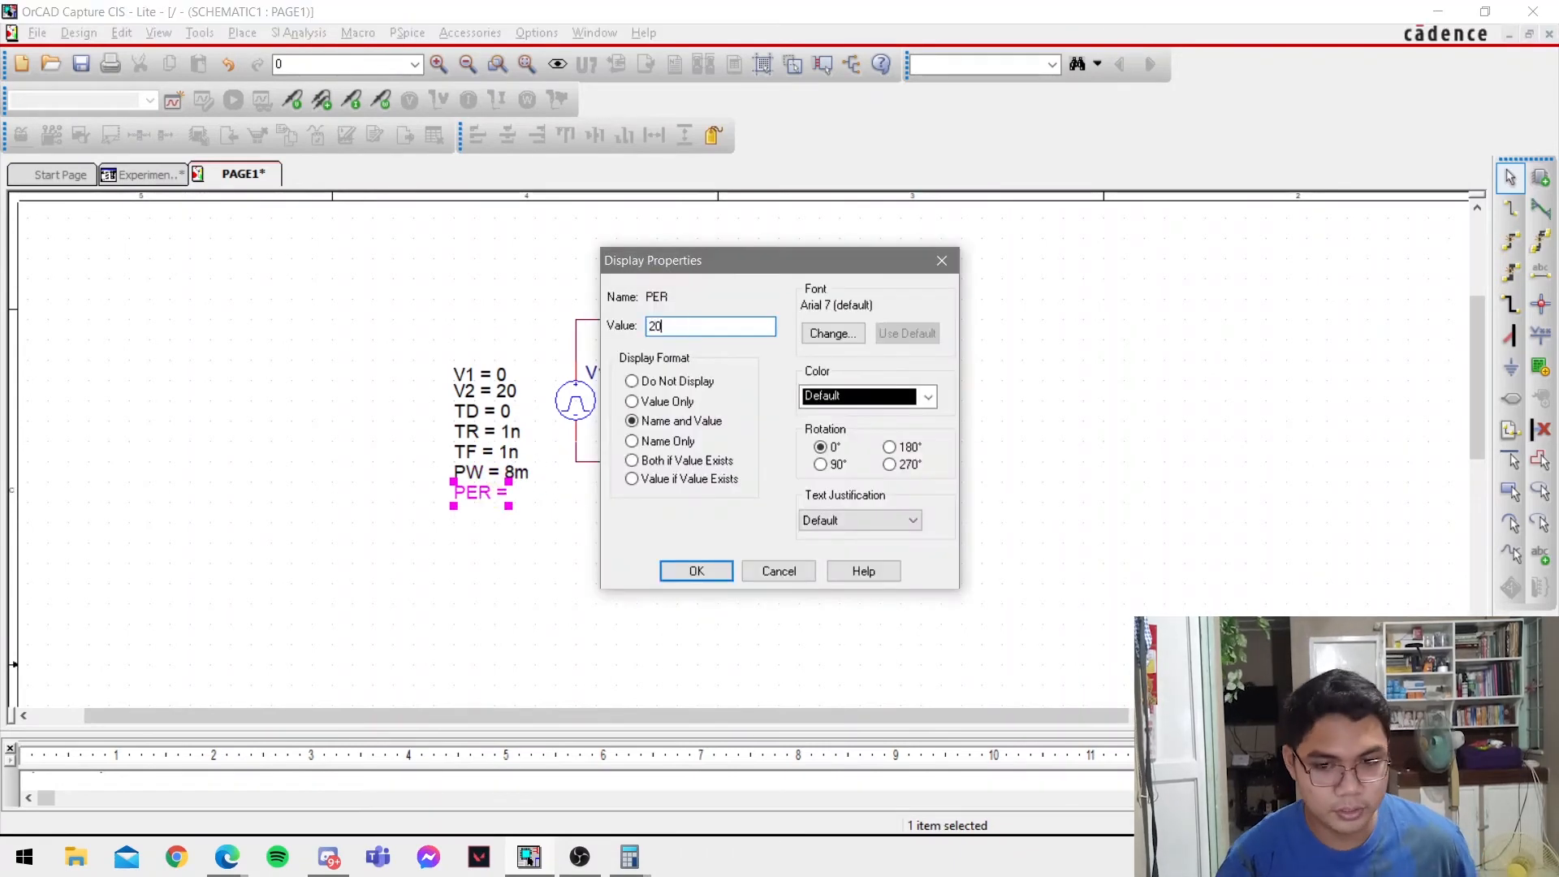
key("Return")
Check the component values in the lab PDF and set resistor R1's value to 2.
key("alt+Tab")
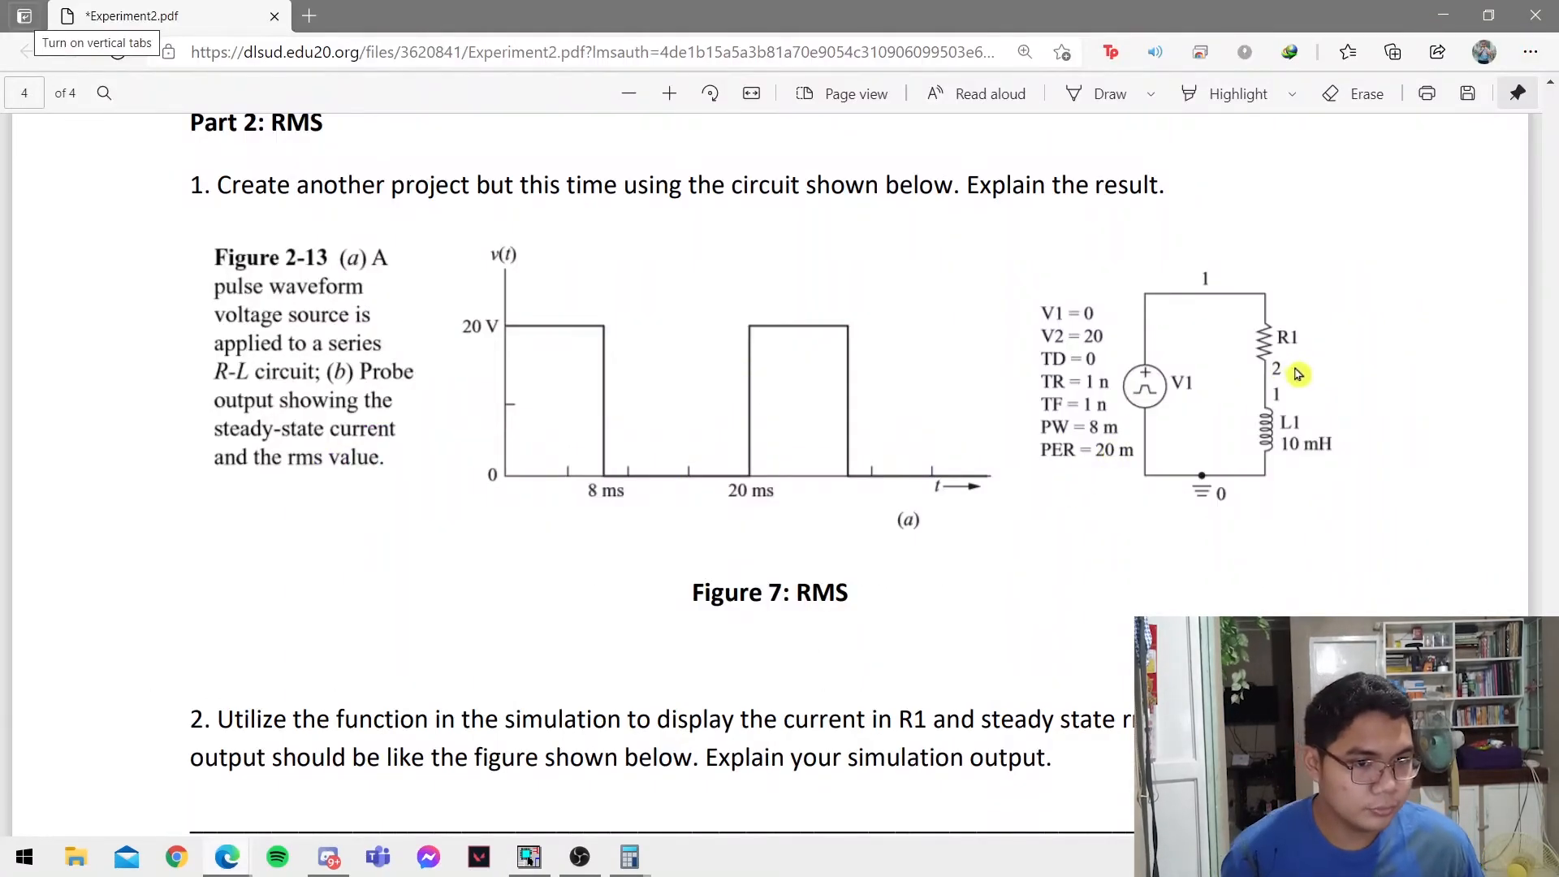
key("alt+Tab")
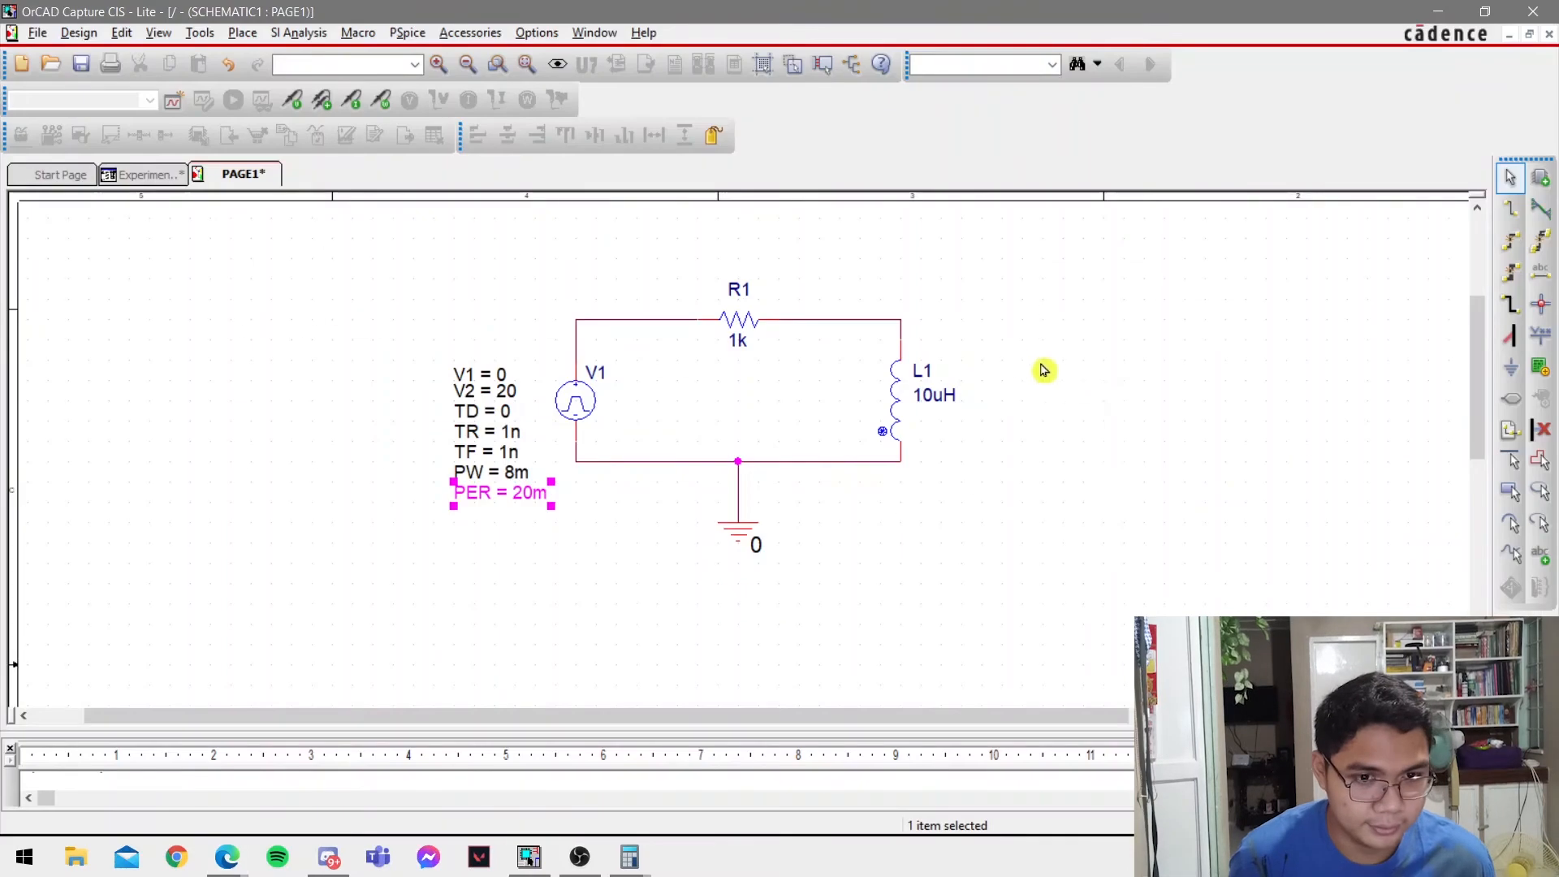
double_click(741, 324)
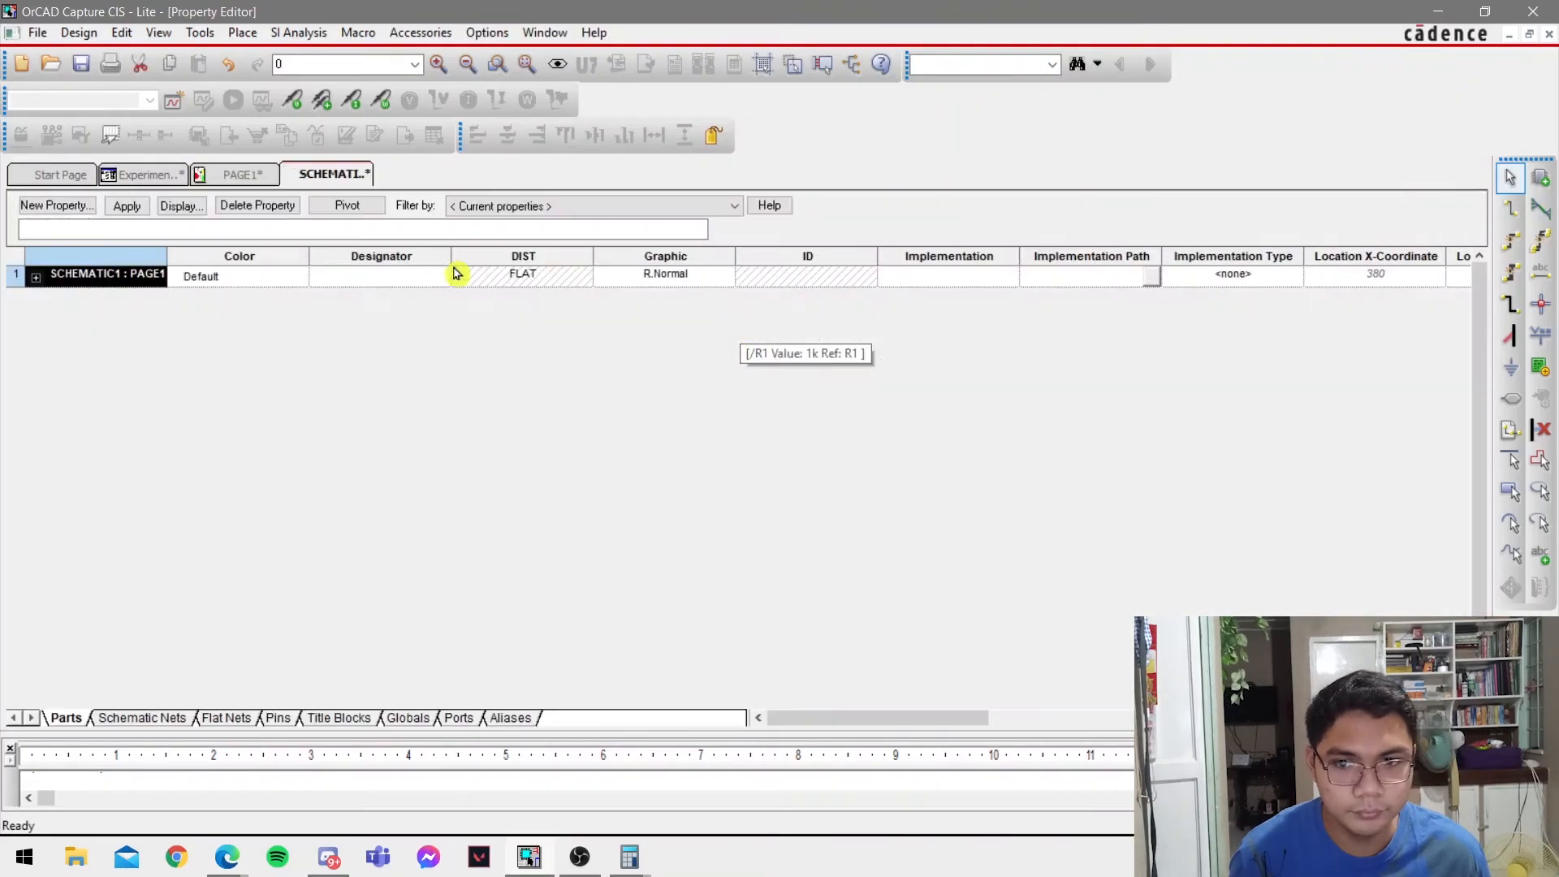
left_click(266, 176)
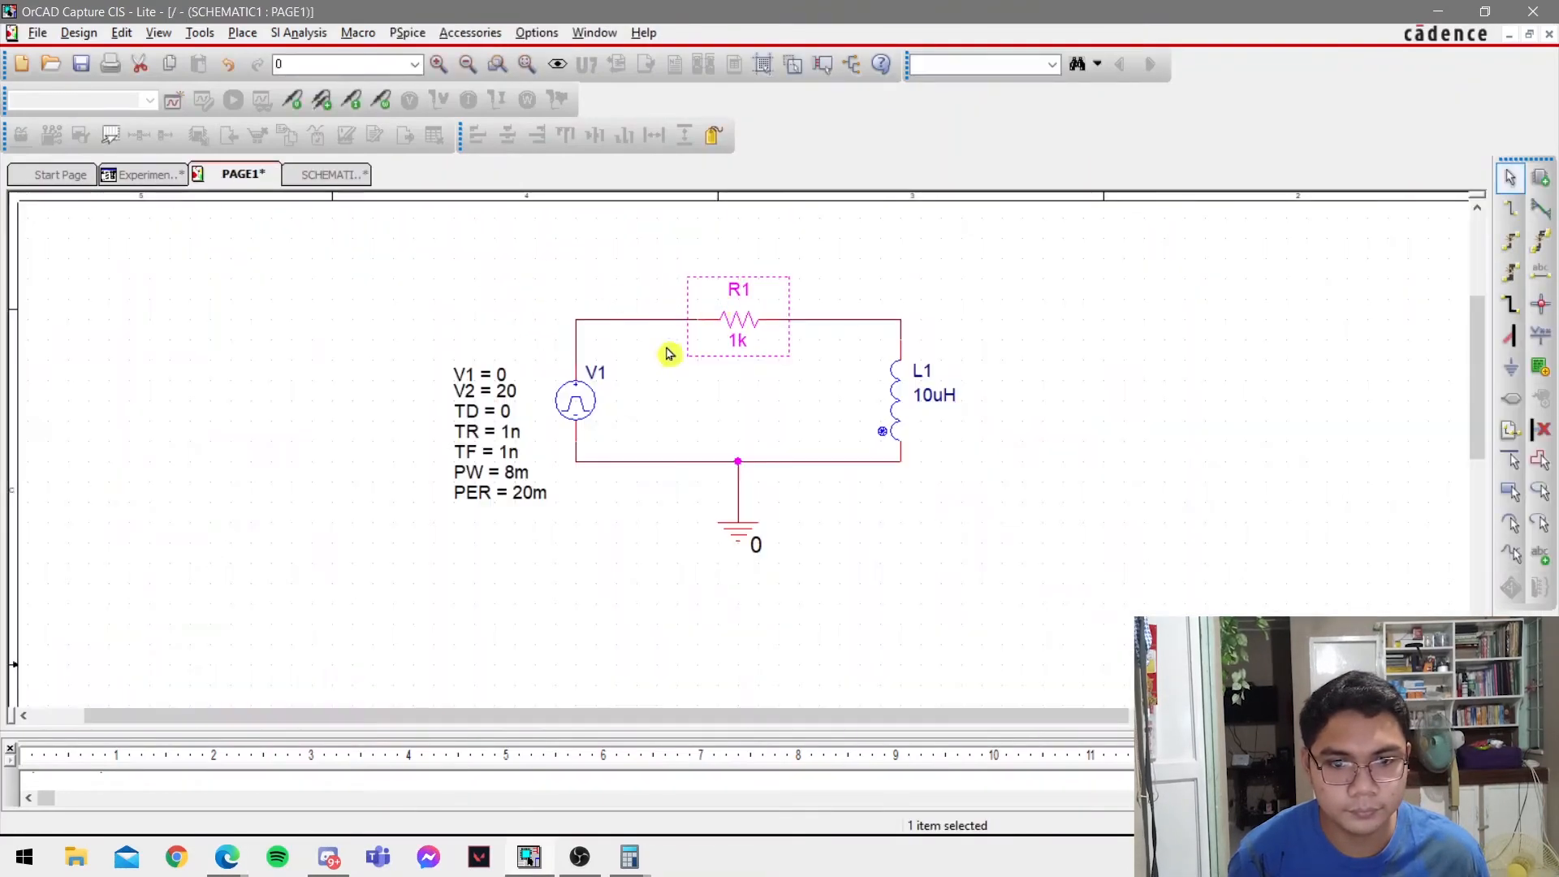
double_click(747, 347)
type("2")
key("Return")
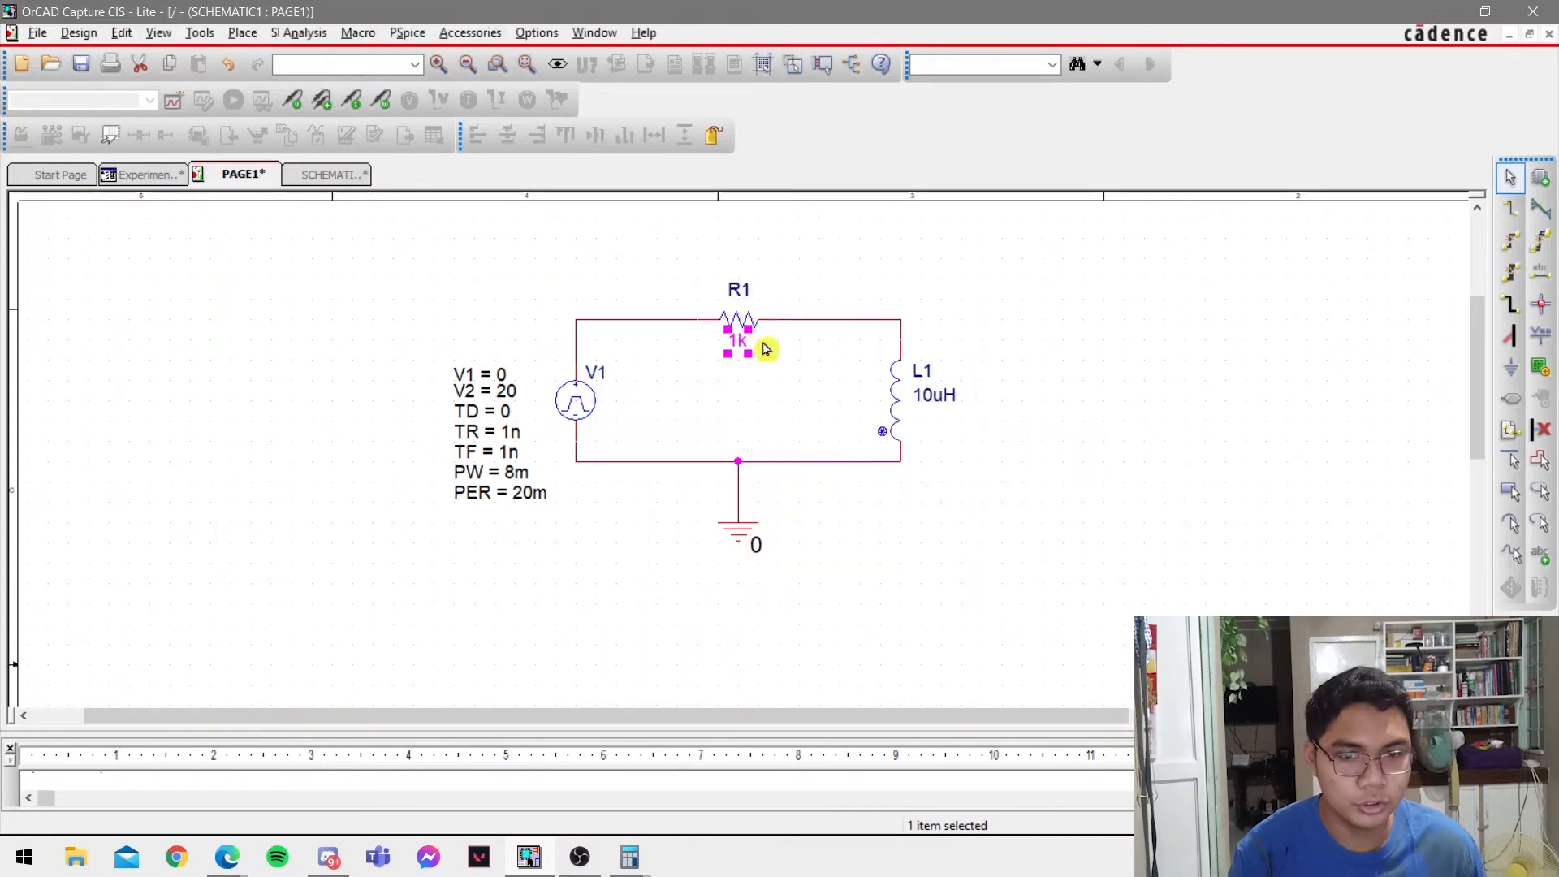
Set inductor L1's value to 10m.
double_click(932, 400)
type("10")
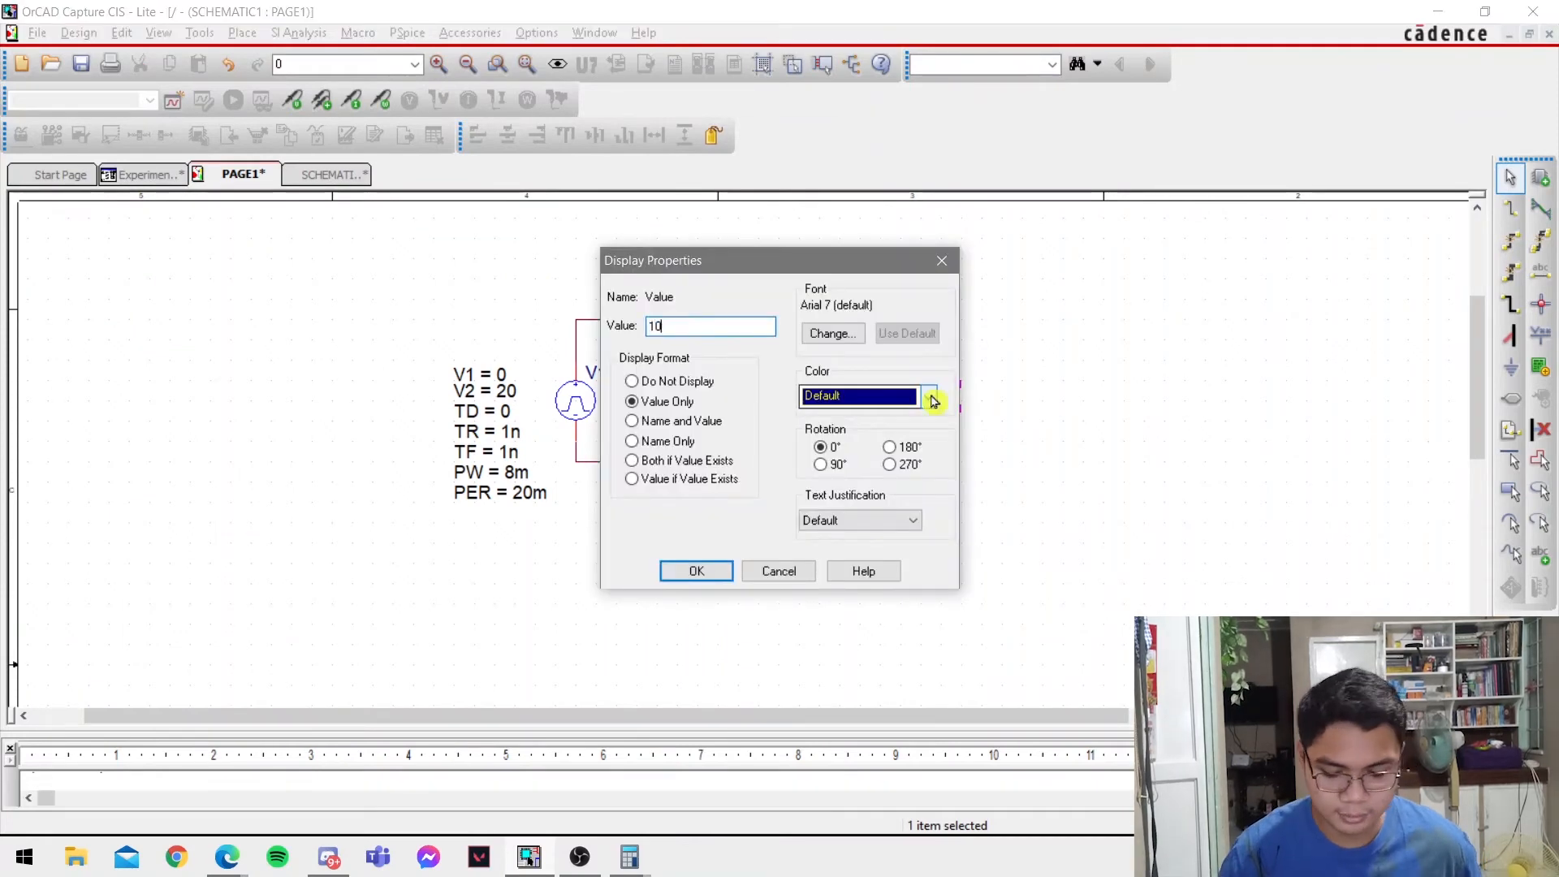
type("m")
key("Return")
left_click(1118, 446)
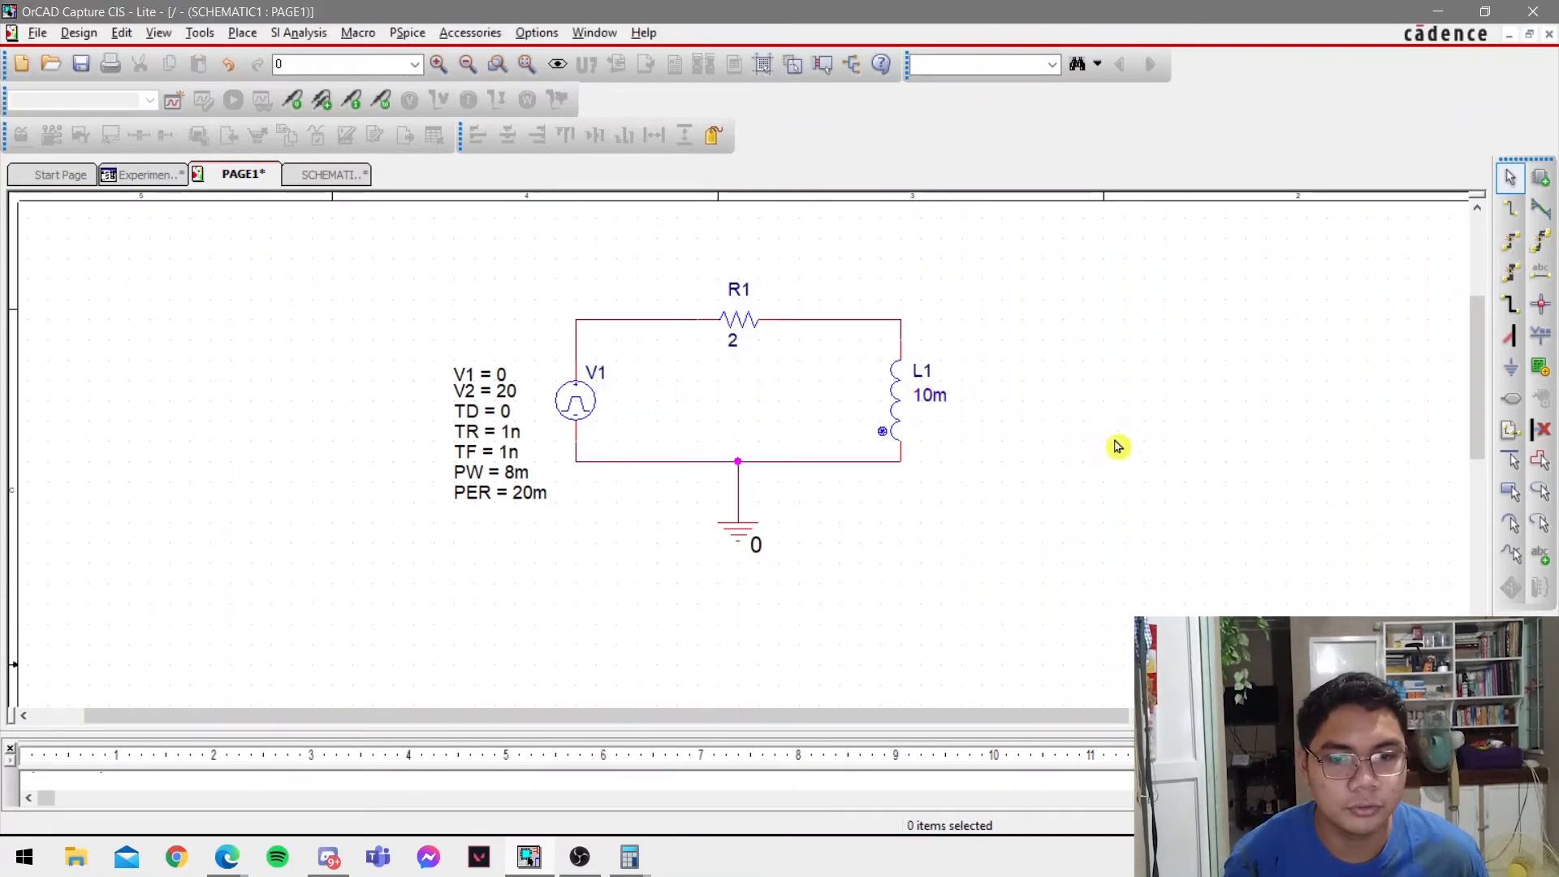
Switch to the lab PDF in Edge and read question 2 on the R1 and RMS currents, then examine Figure 8.
key("alt+Tab")
scroll(1096, 469, "down", 3)
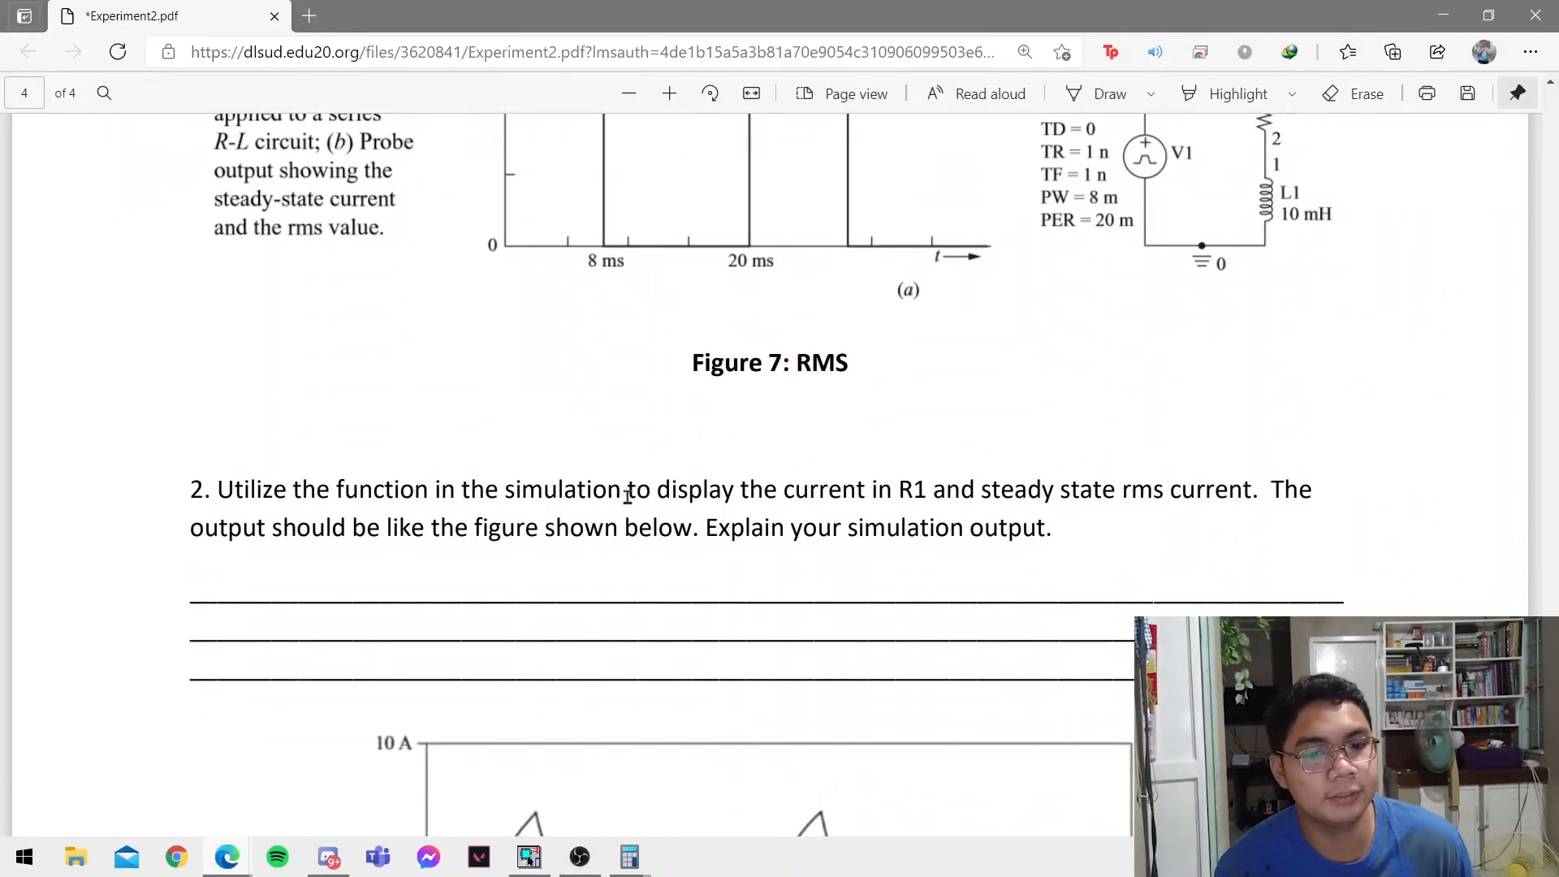
left_click_drag(628, 497, 923, 490)
right_click(924, 491)
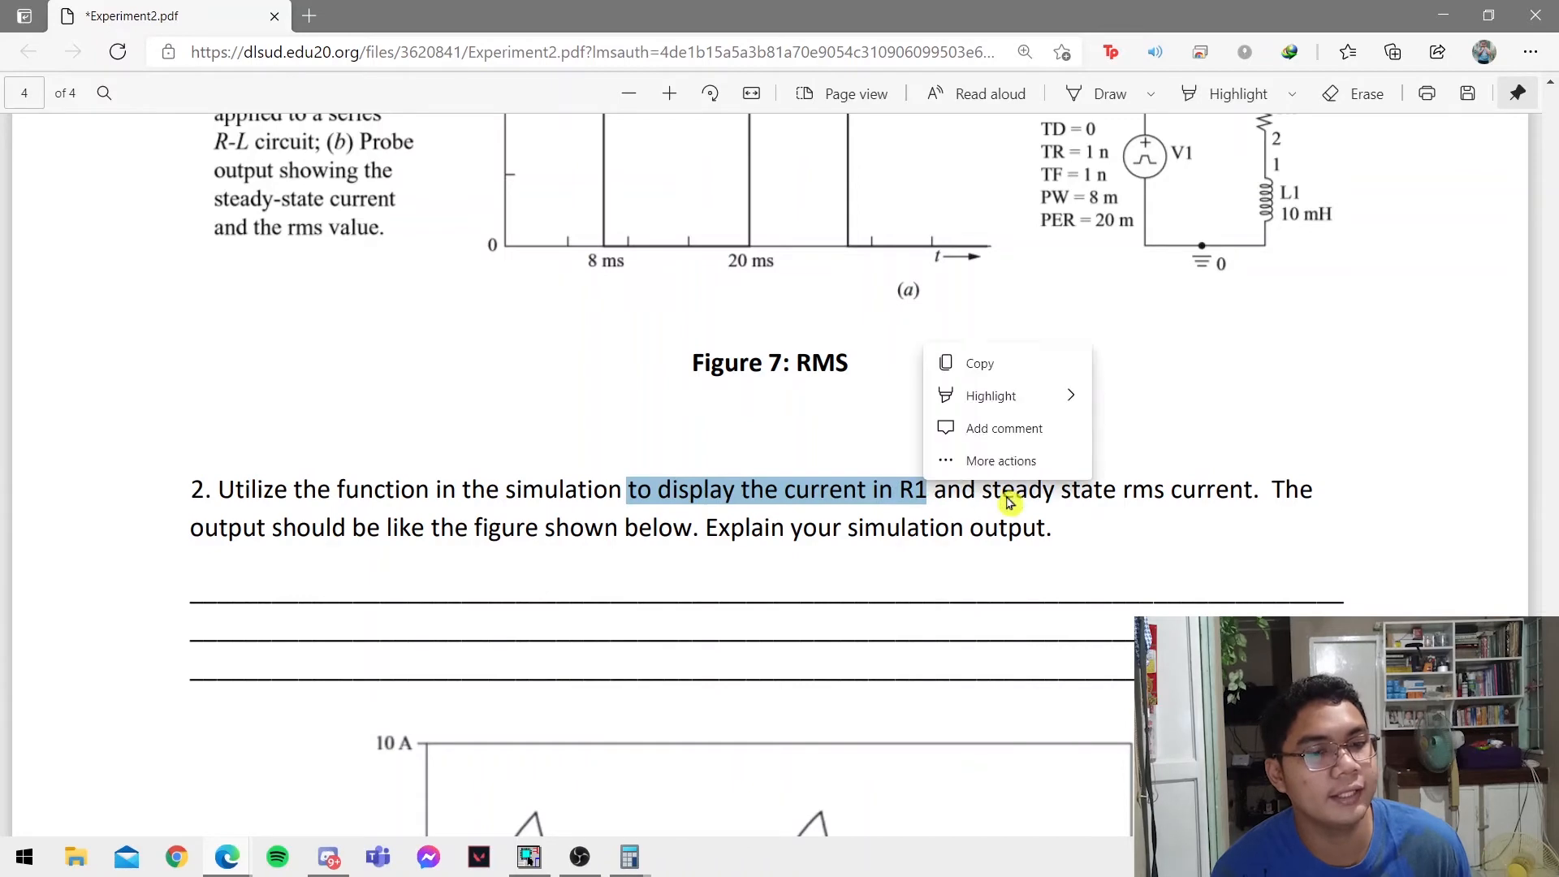
left_click(1093, 498)
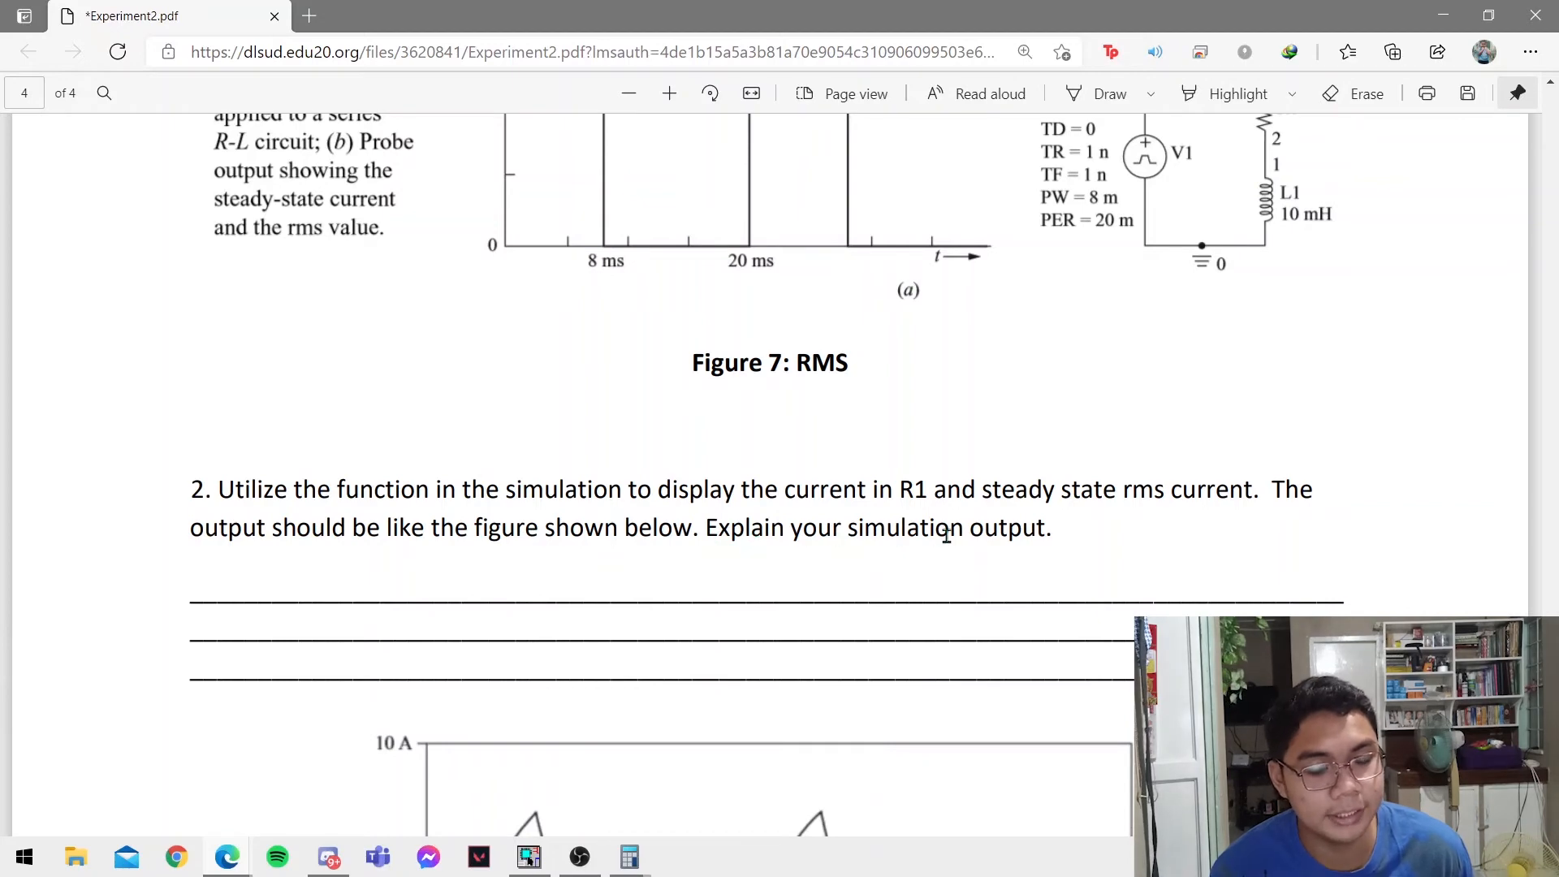
scroll(946, 536, "down", 6)
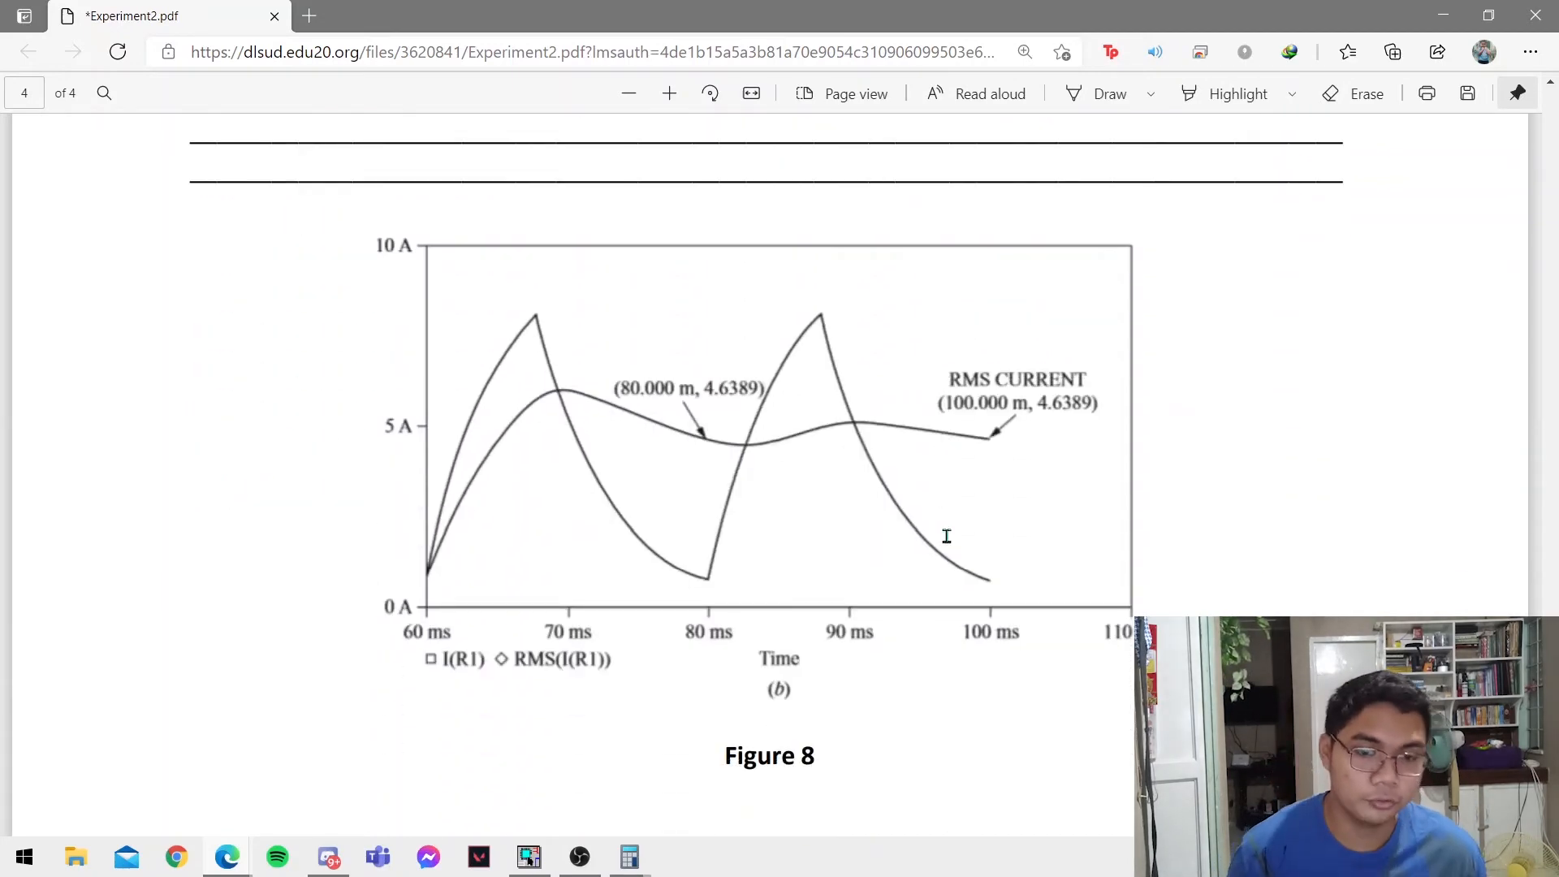
Return to OrCAD Capture, create a new simulation profile named experiment2part2 and bring up its simulation settings.
key("alt+Tab")
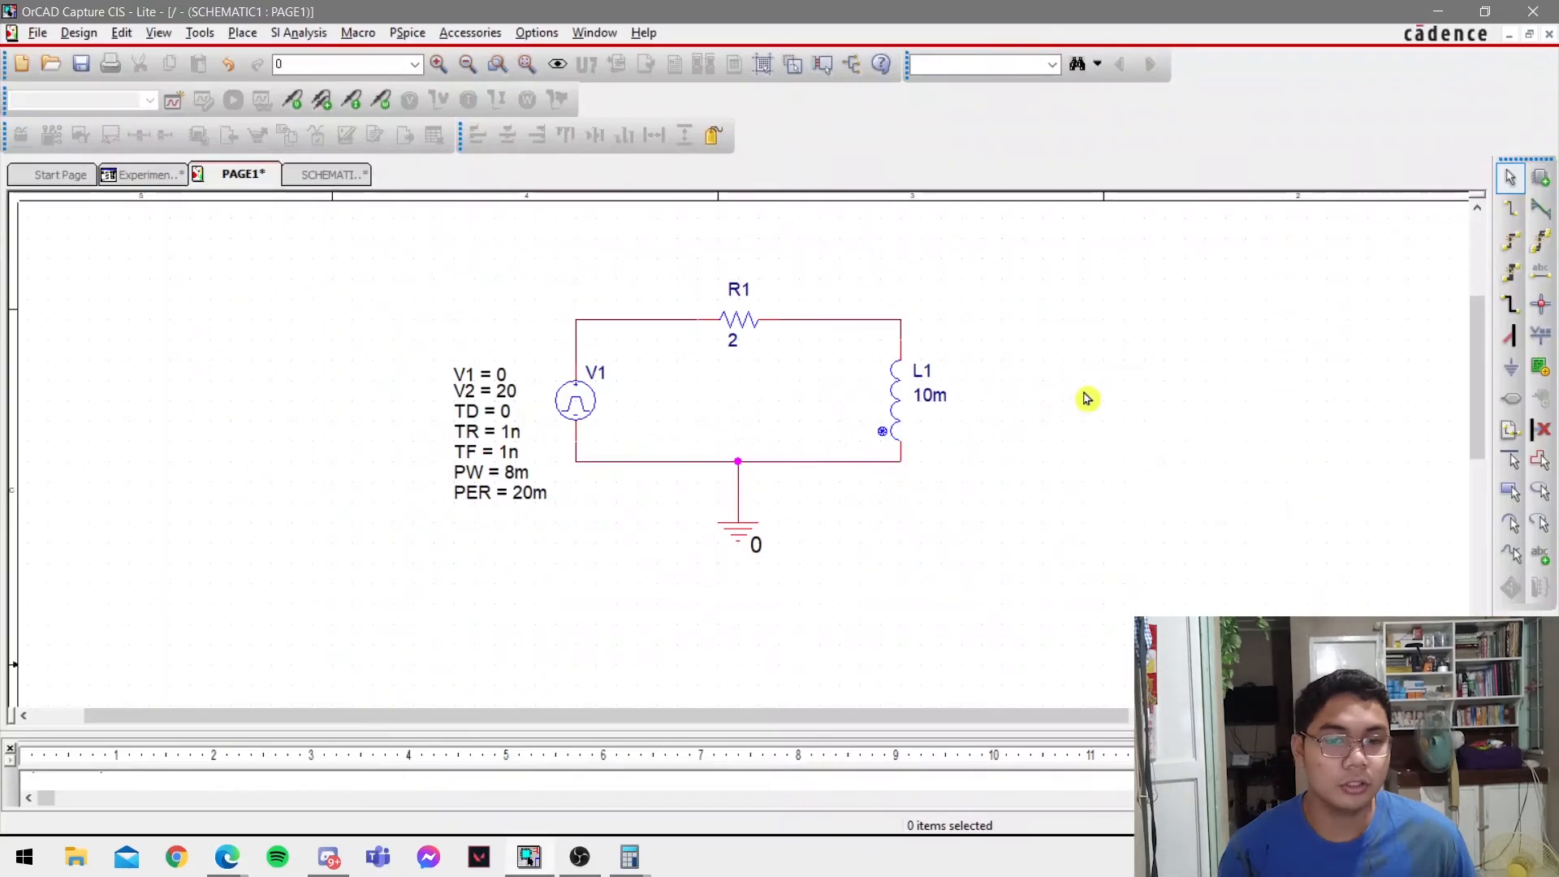
left_click(173, 99)
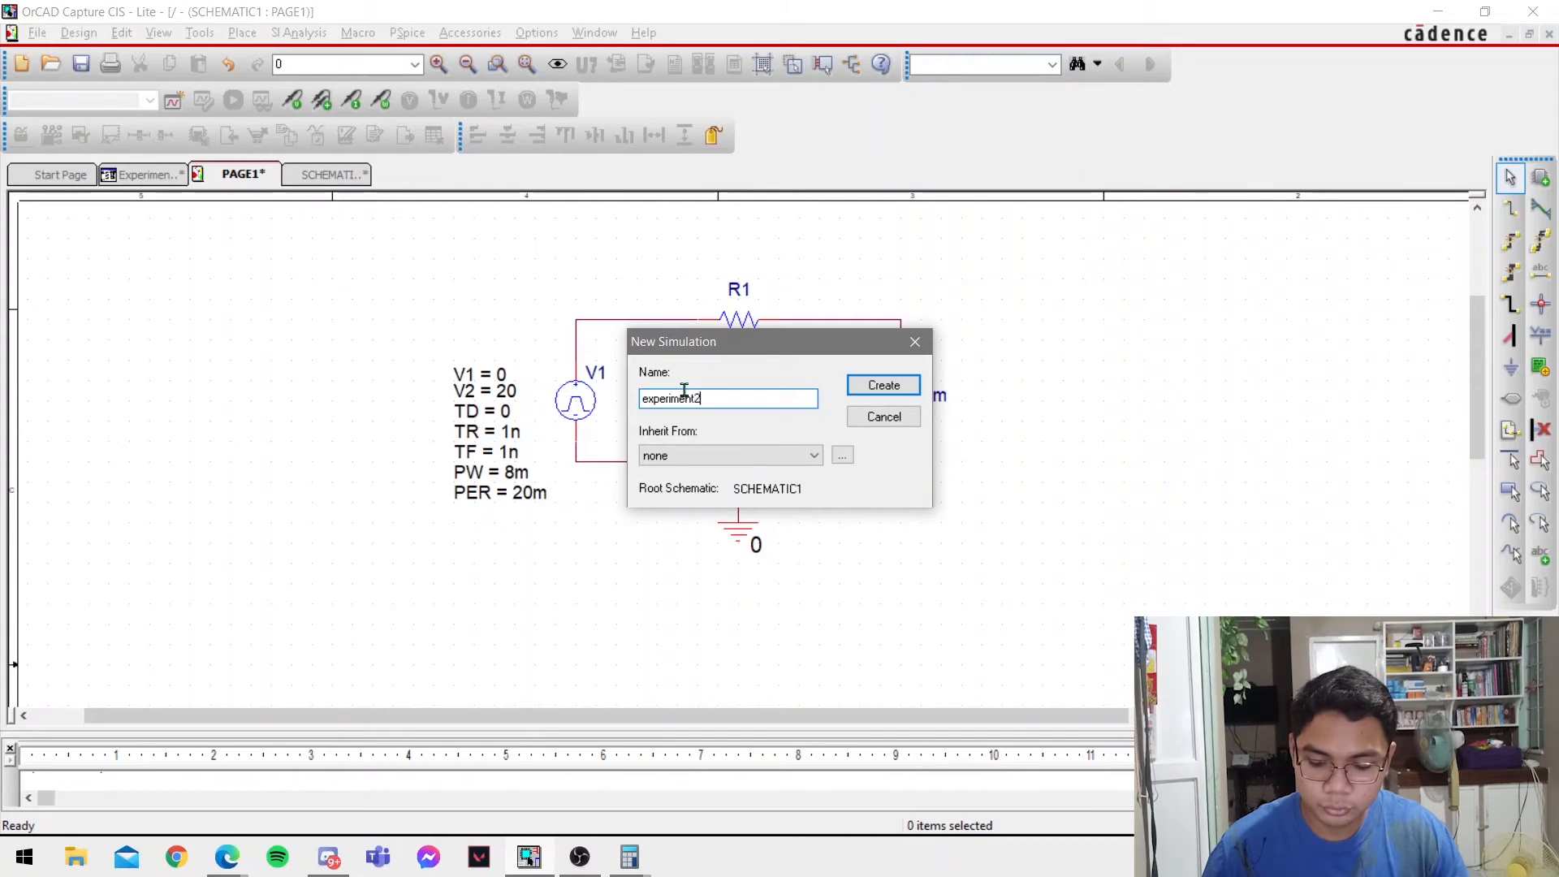
type("experiment2part2")
left_click(883, 387)
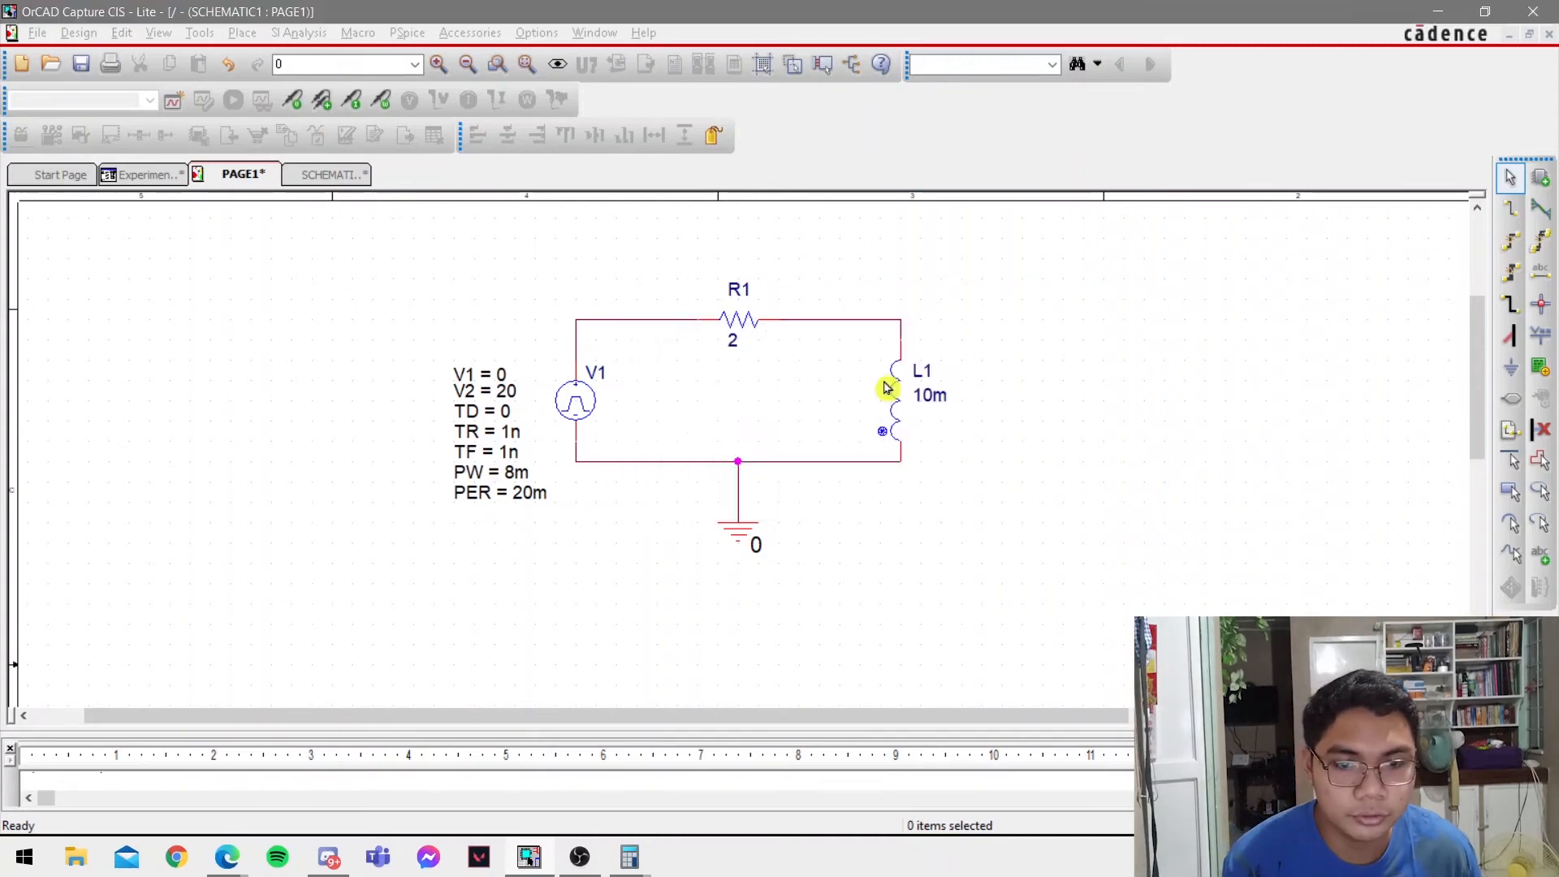
mouse_move(681, 858)
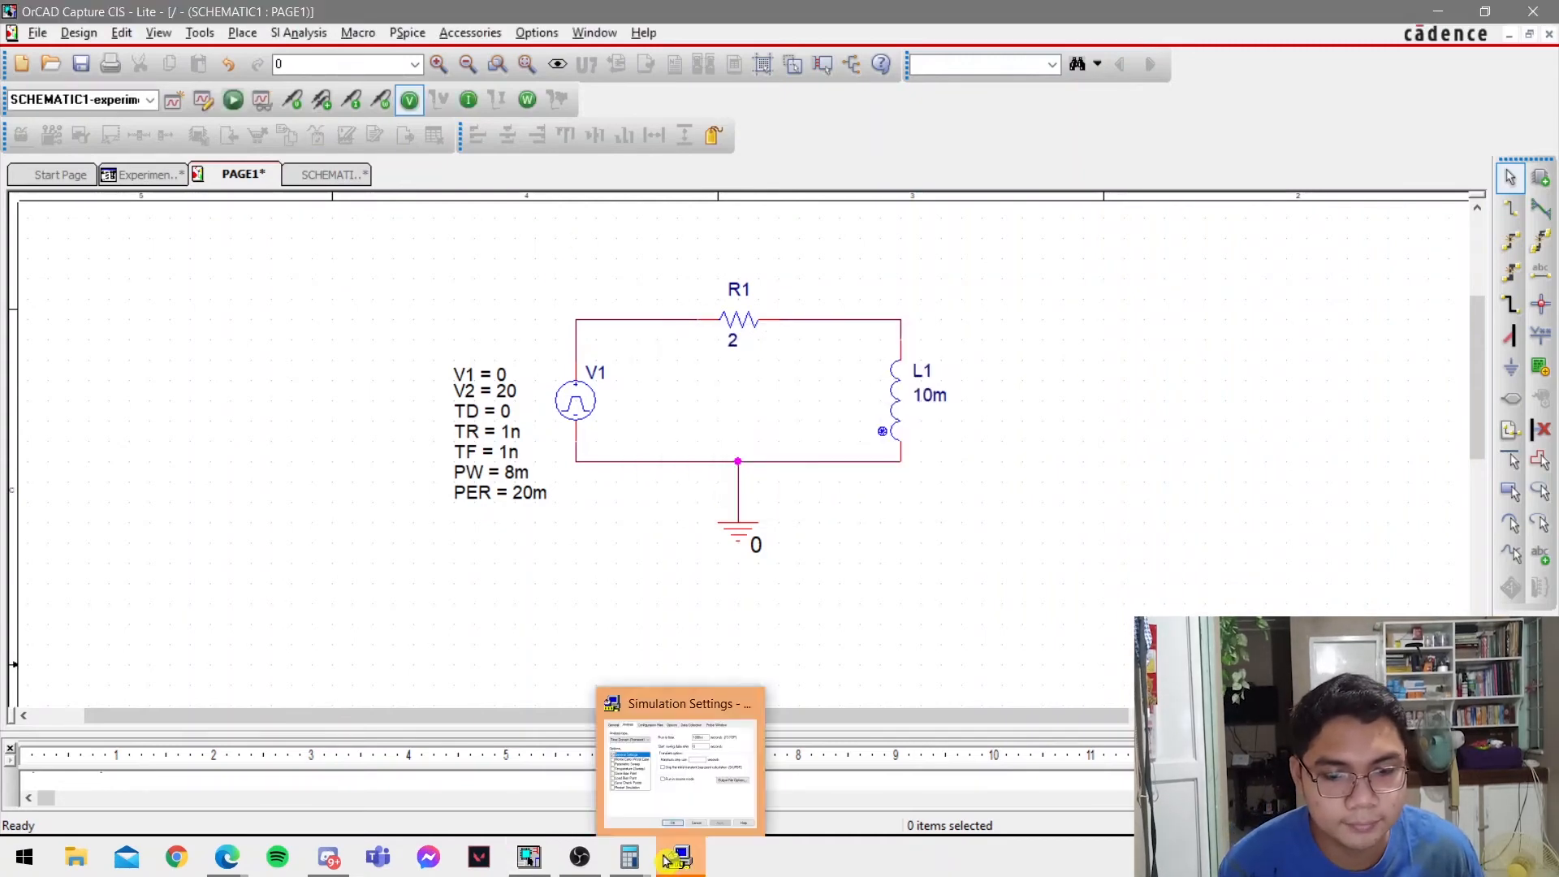
left_click(674, 813)
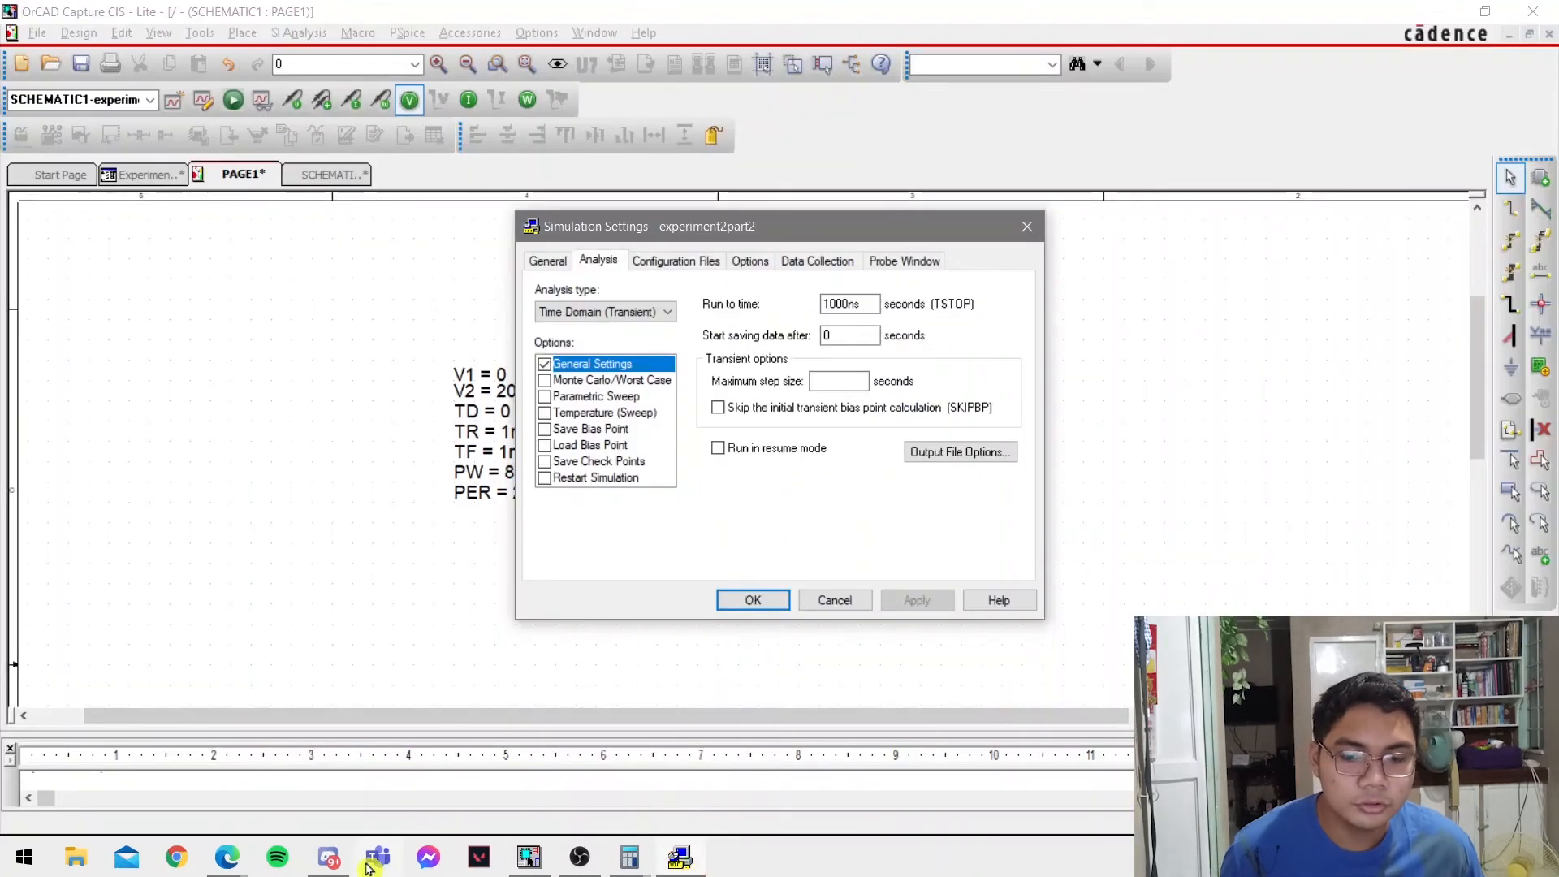
Check the time axis of Figure 8 in the lab PDF and set the transient analysis run time to 100m.
left_click(227, 866)
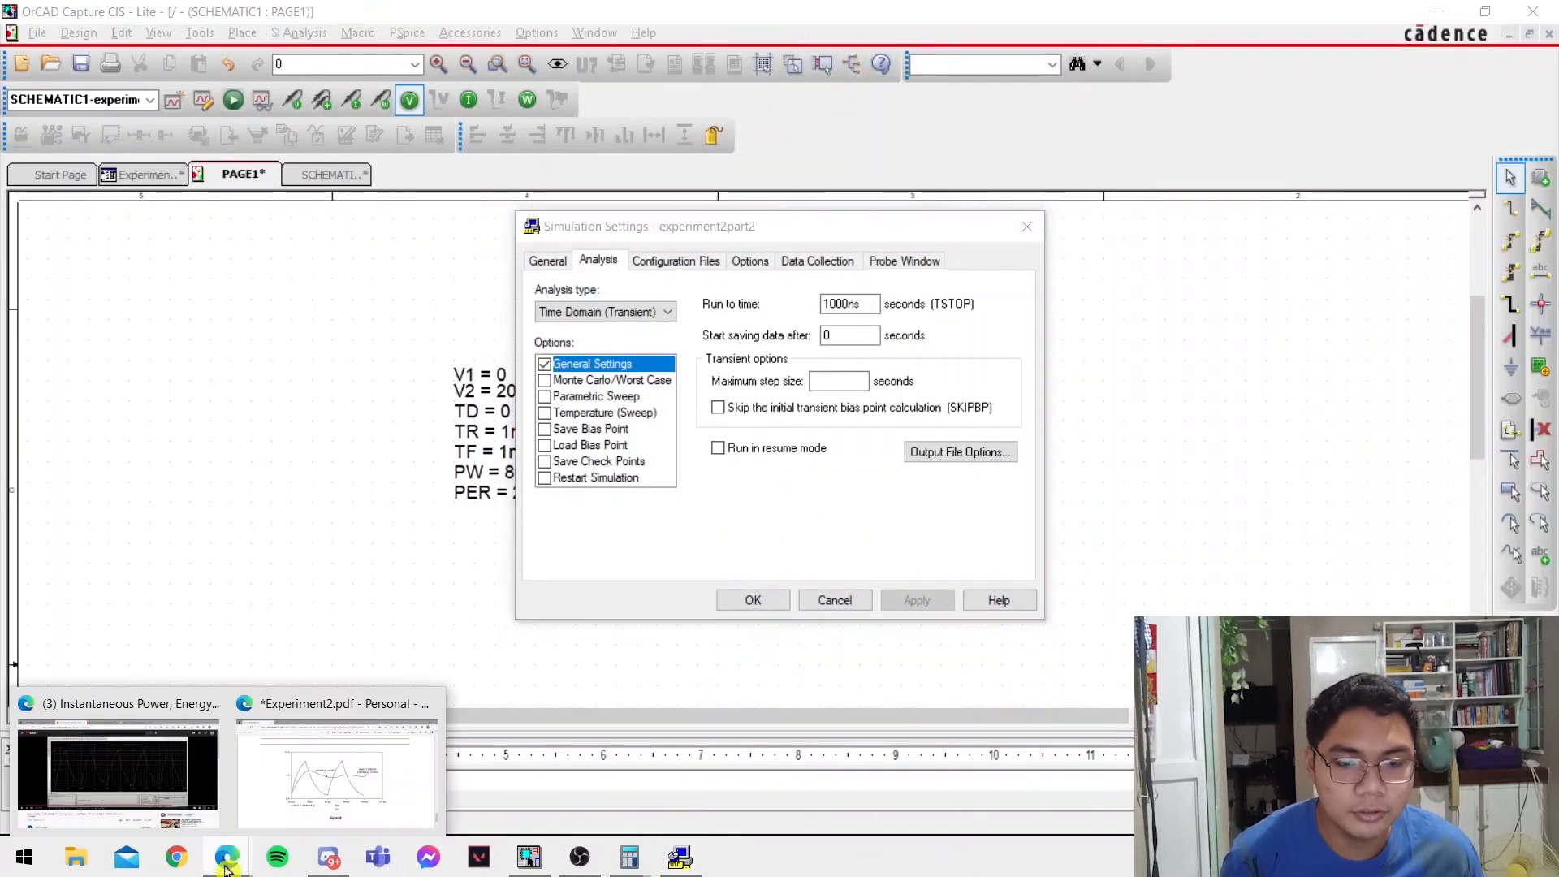
left_click(411, 786)
scroll(904, 630, "down", 1)
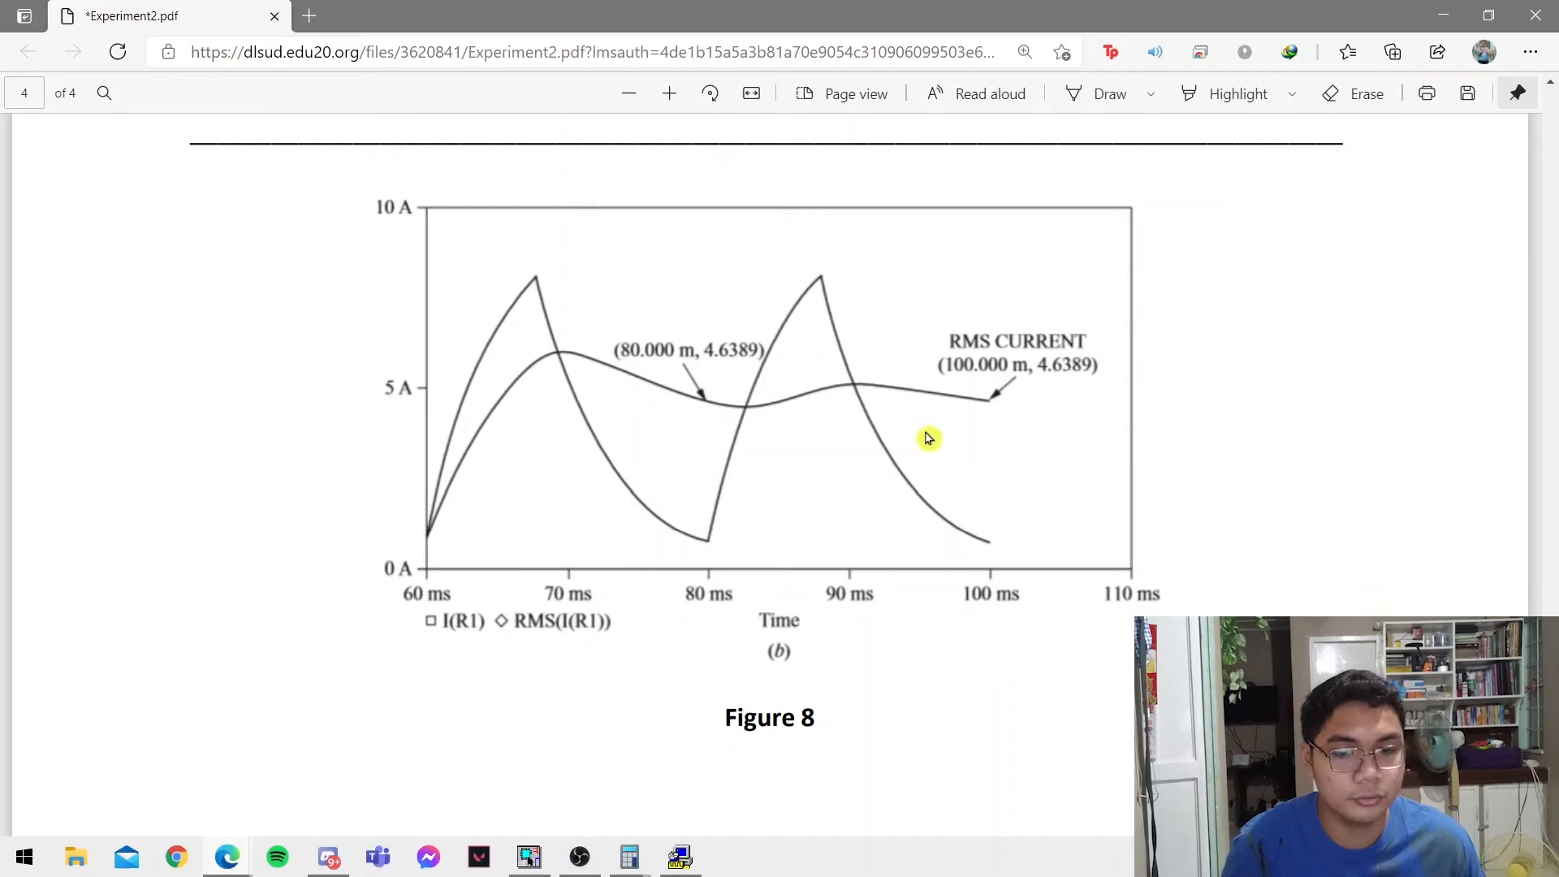
key("alt+Tab")
left_click_drag(873, 303, 810, 311)
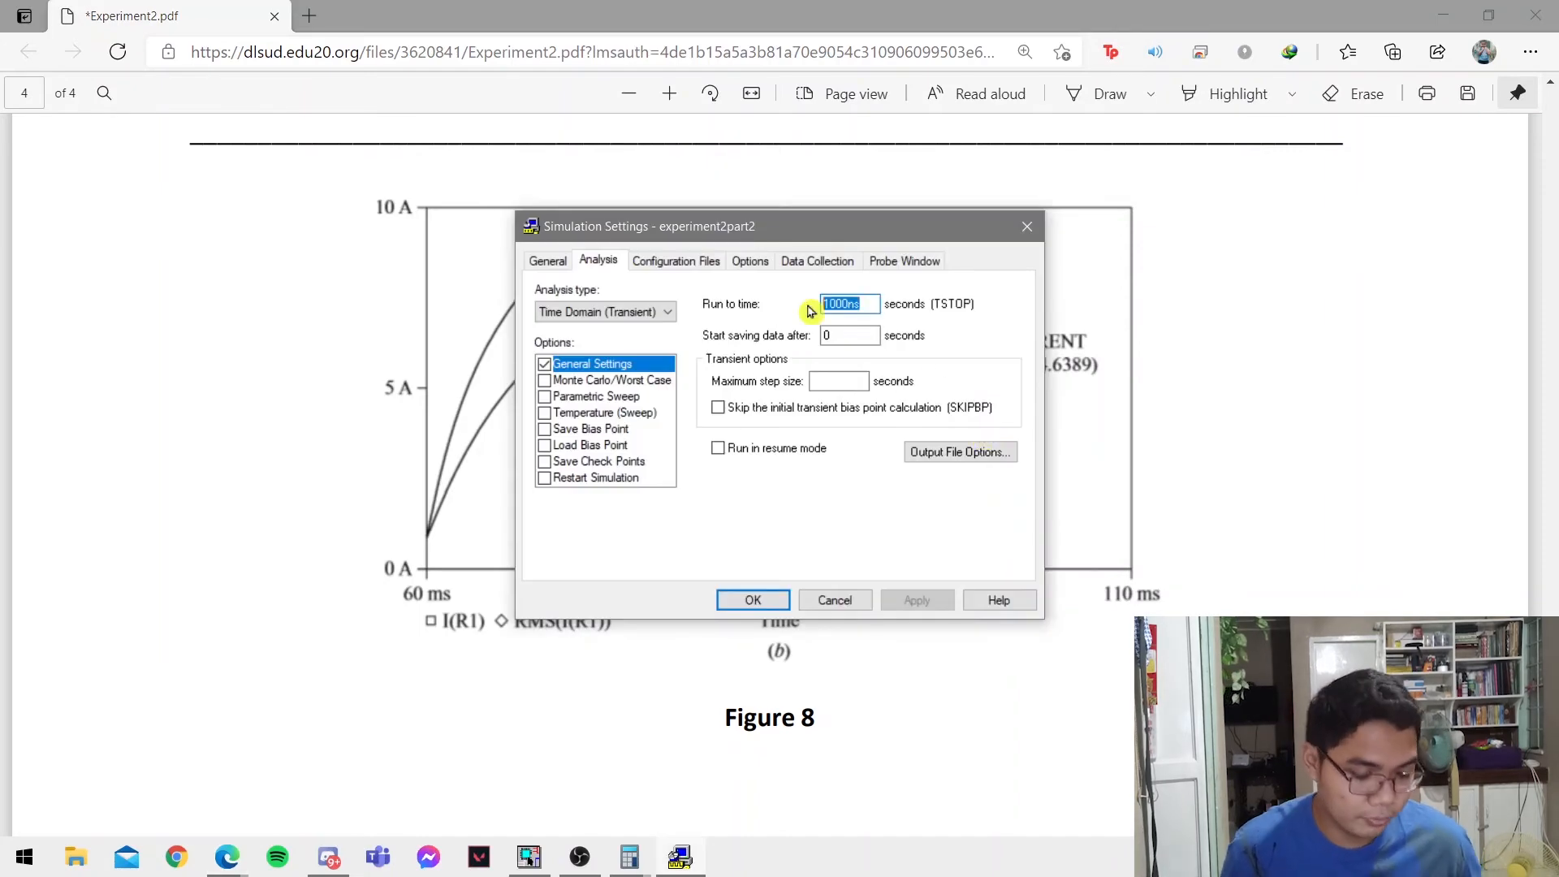
type("1")
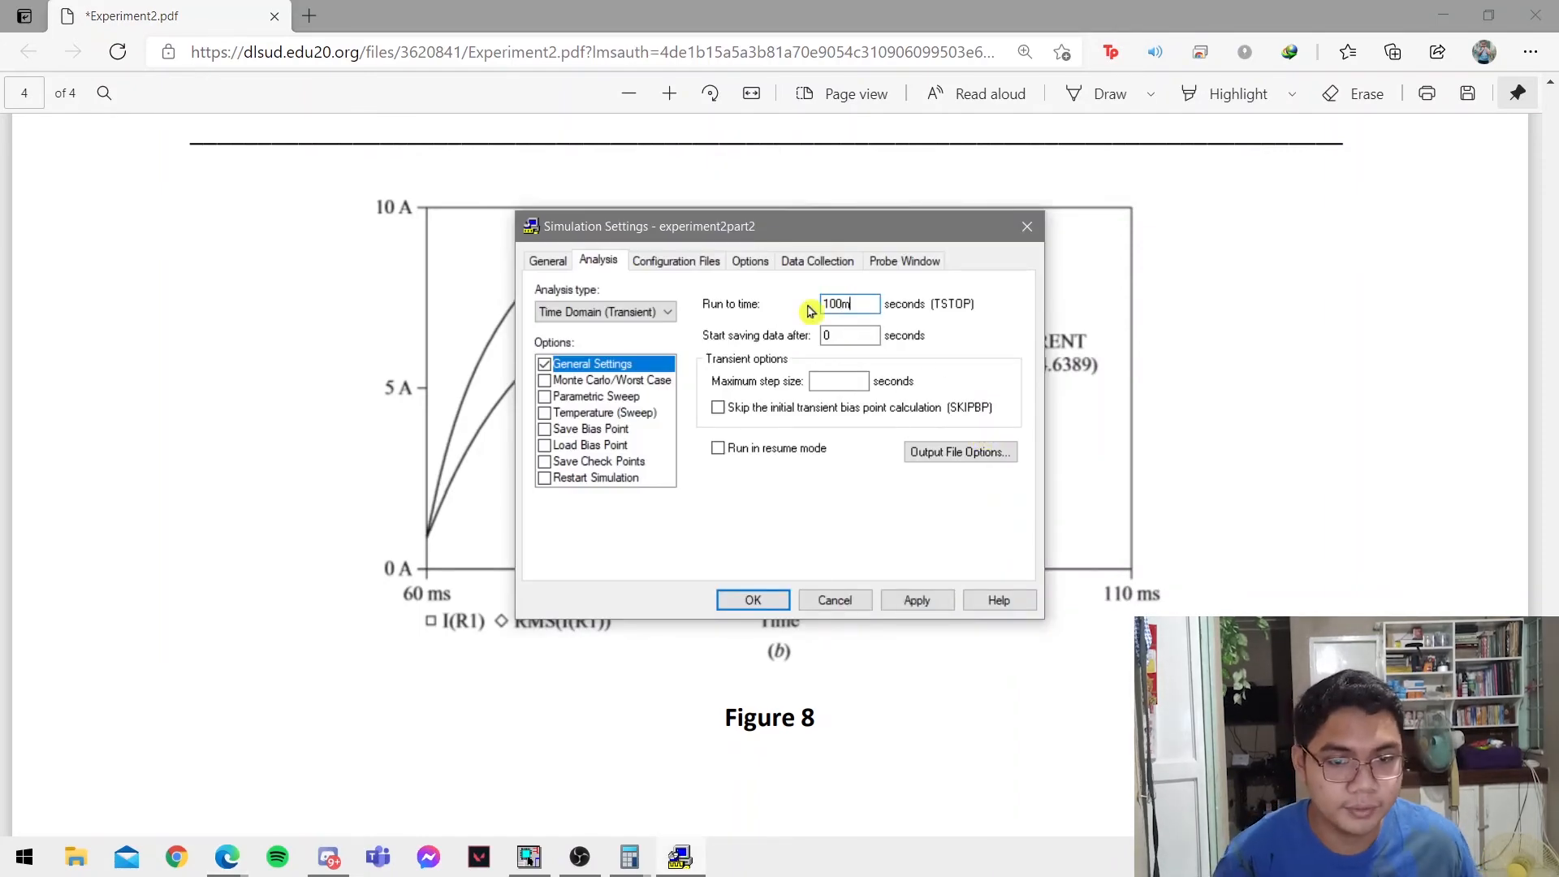
left_click(913, 600)
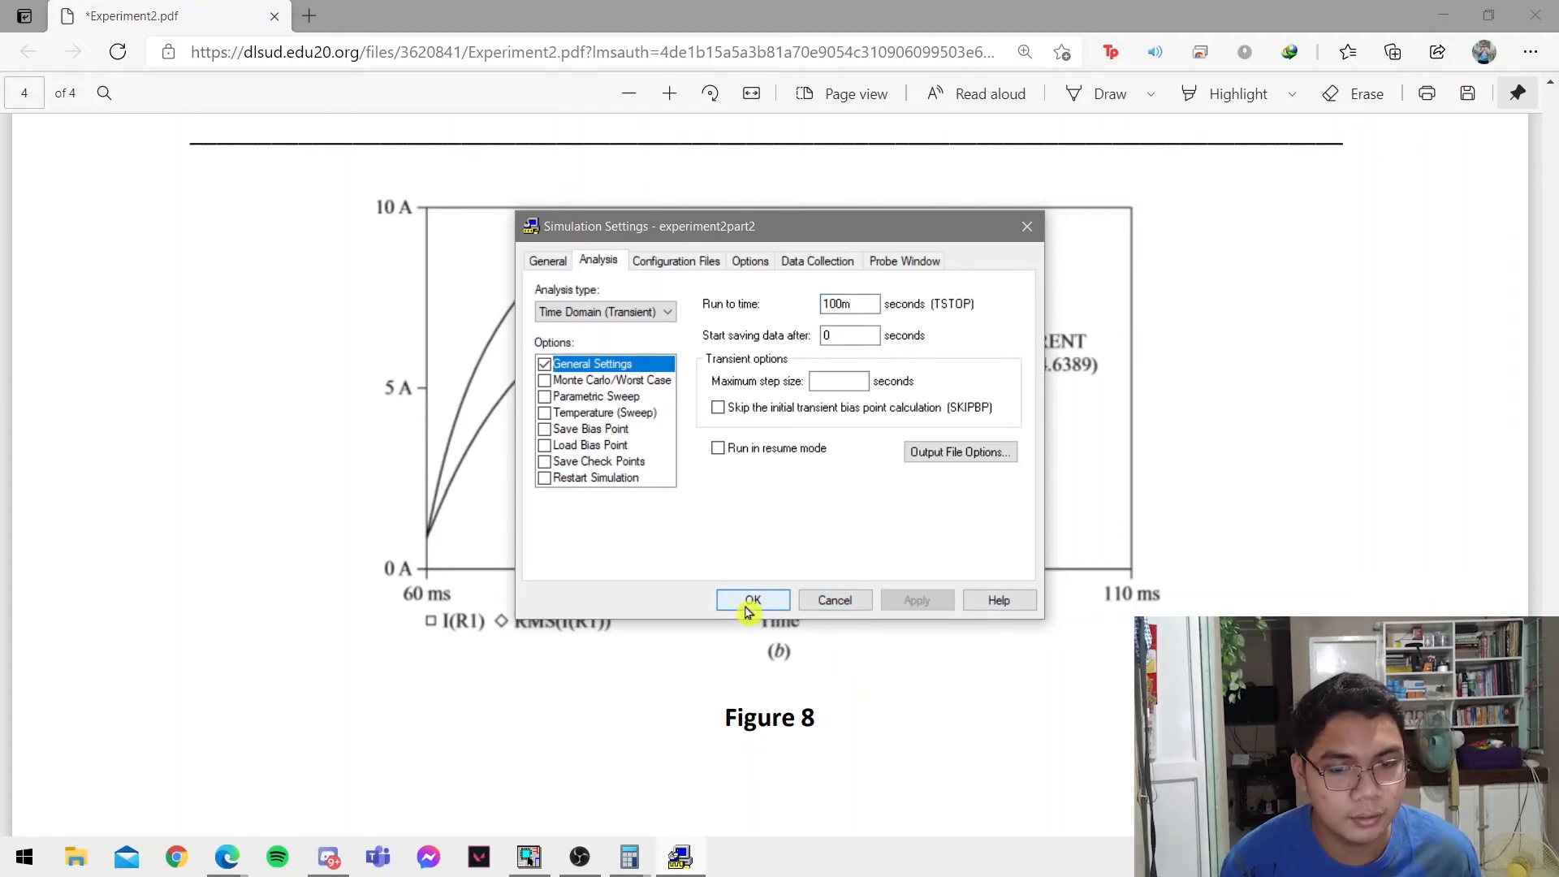
left_click(751, 605)
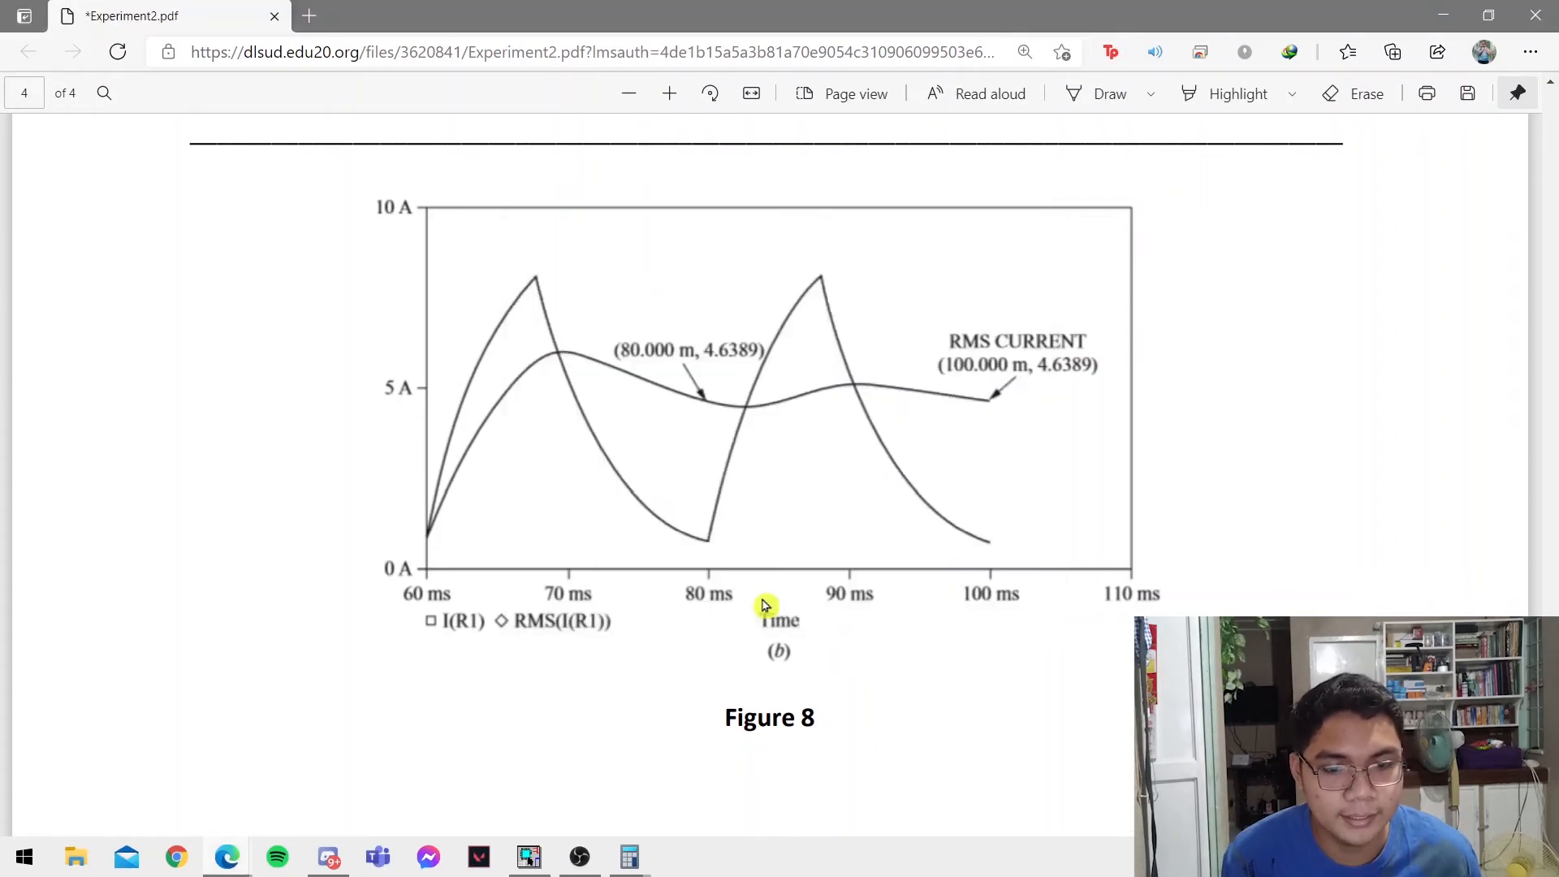
Run the experiment2part2 simulation from OrCAD Capture and bring up Figure 8 in the lab PDF for reference.
left_click(532, 854)
left_click(233, 100)
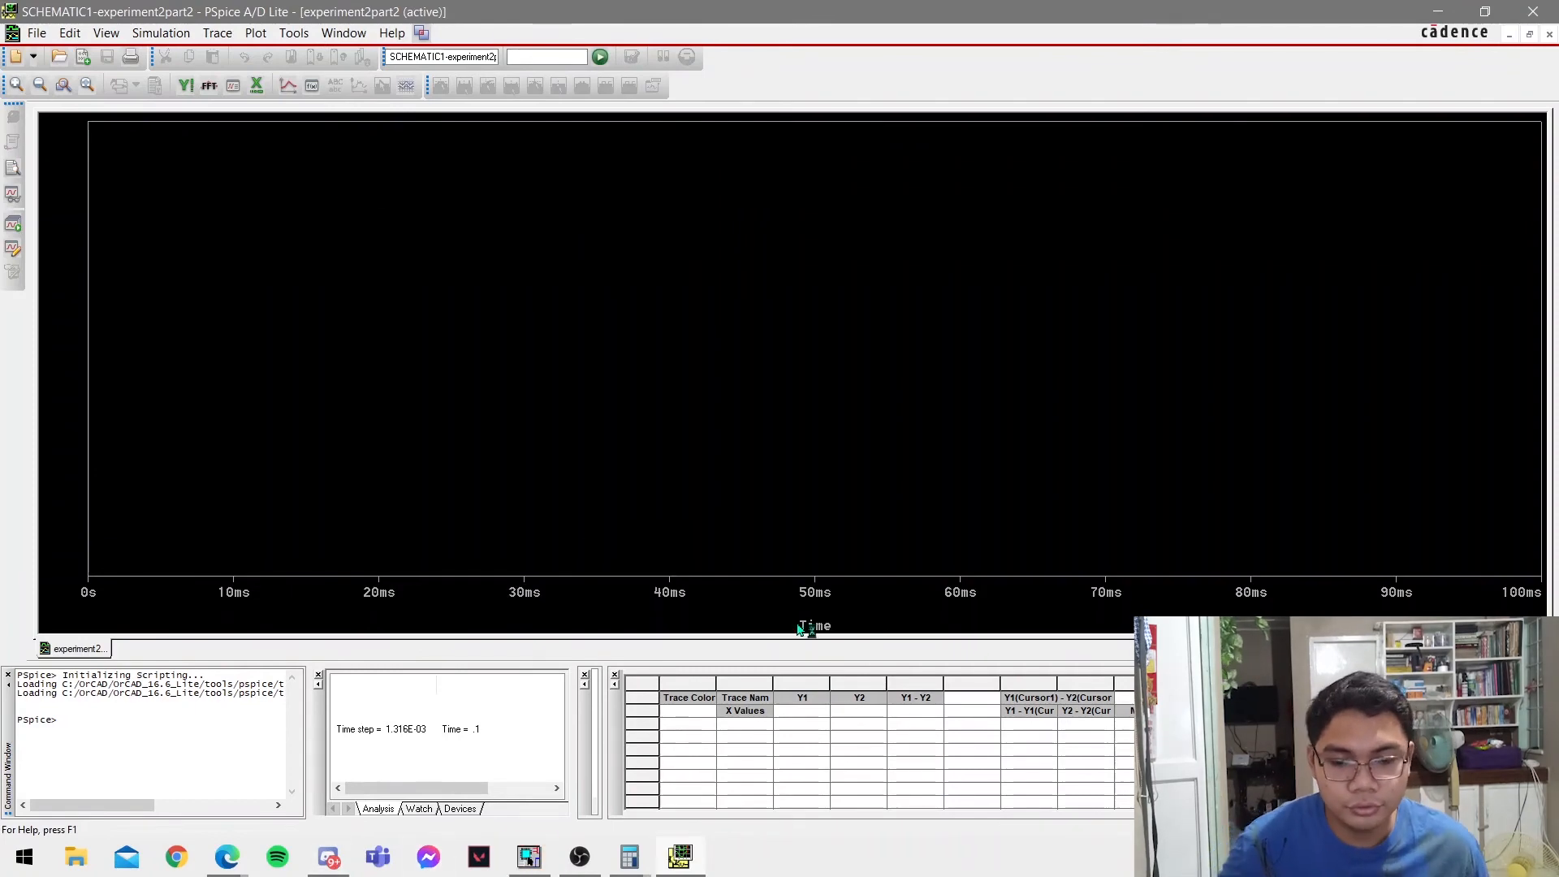
key("alt+Tab")
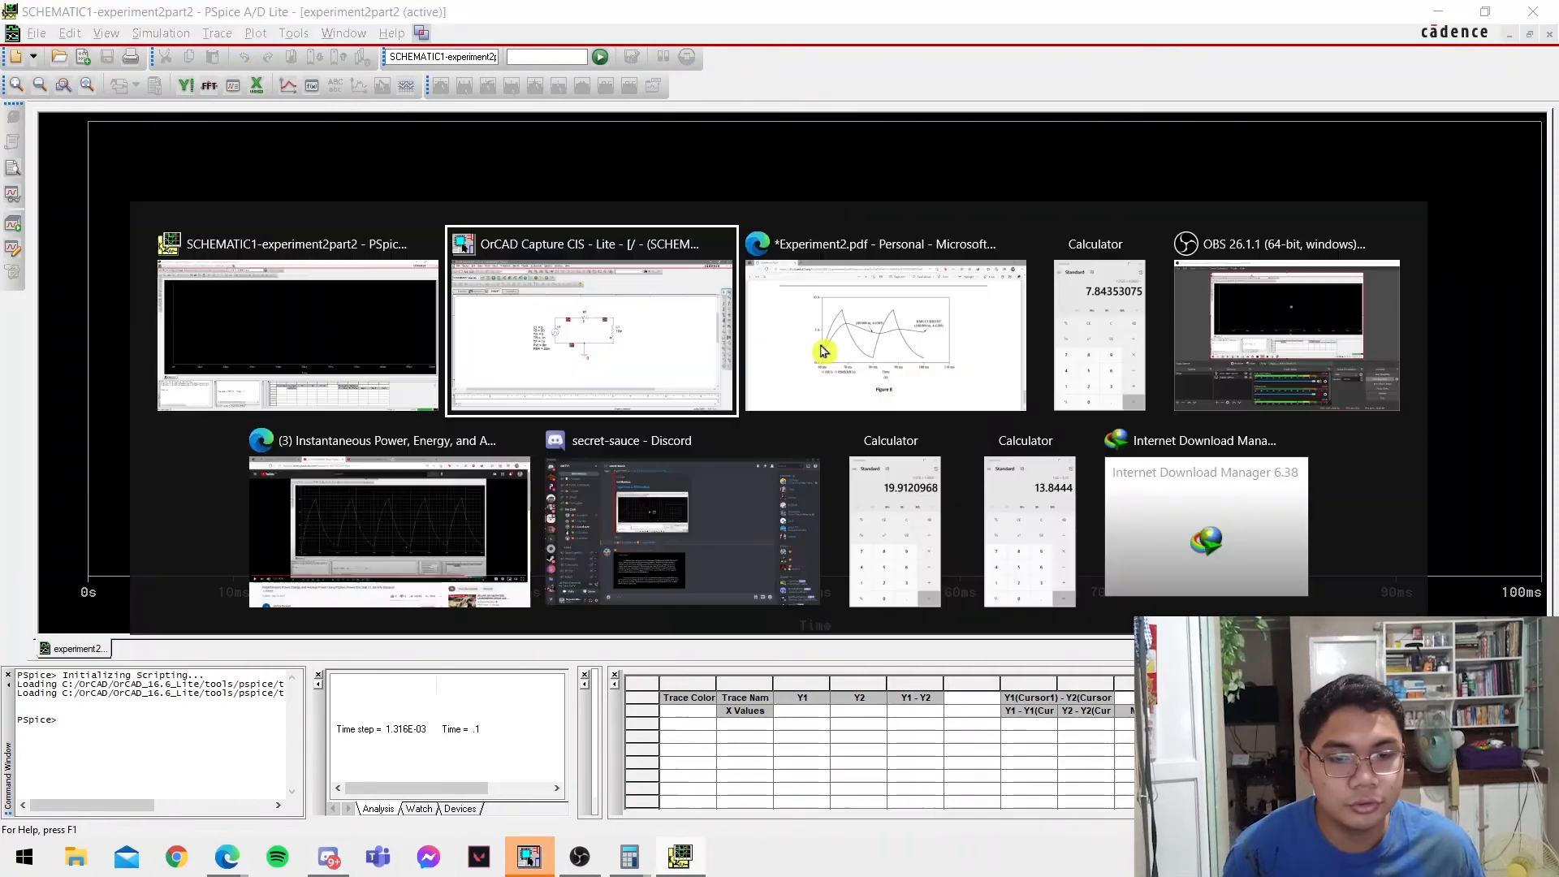
left_click(932, 355)
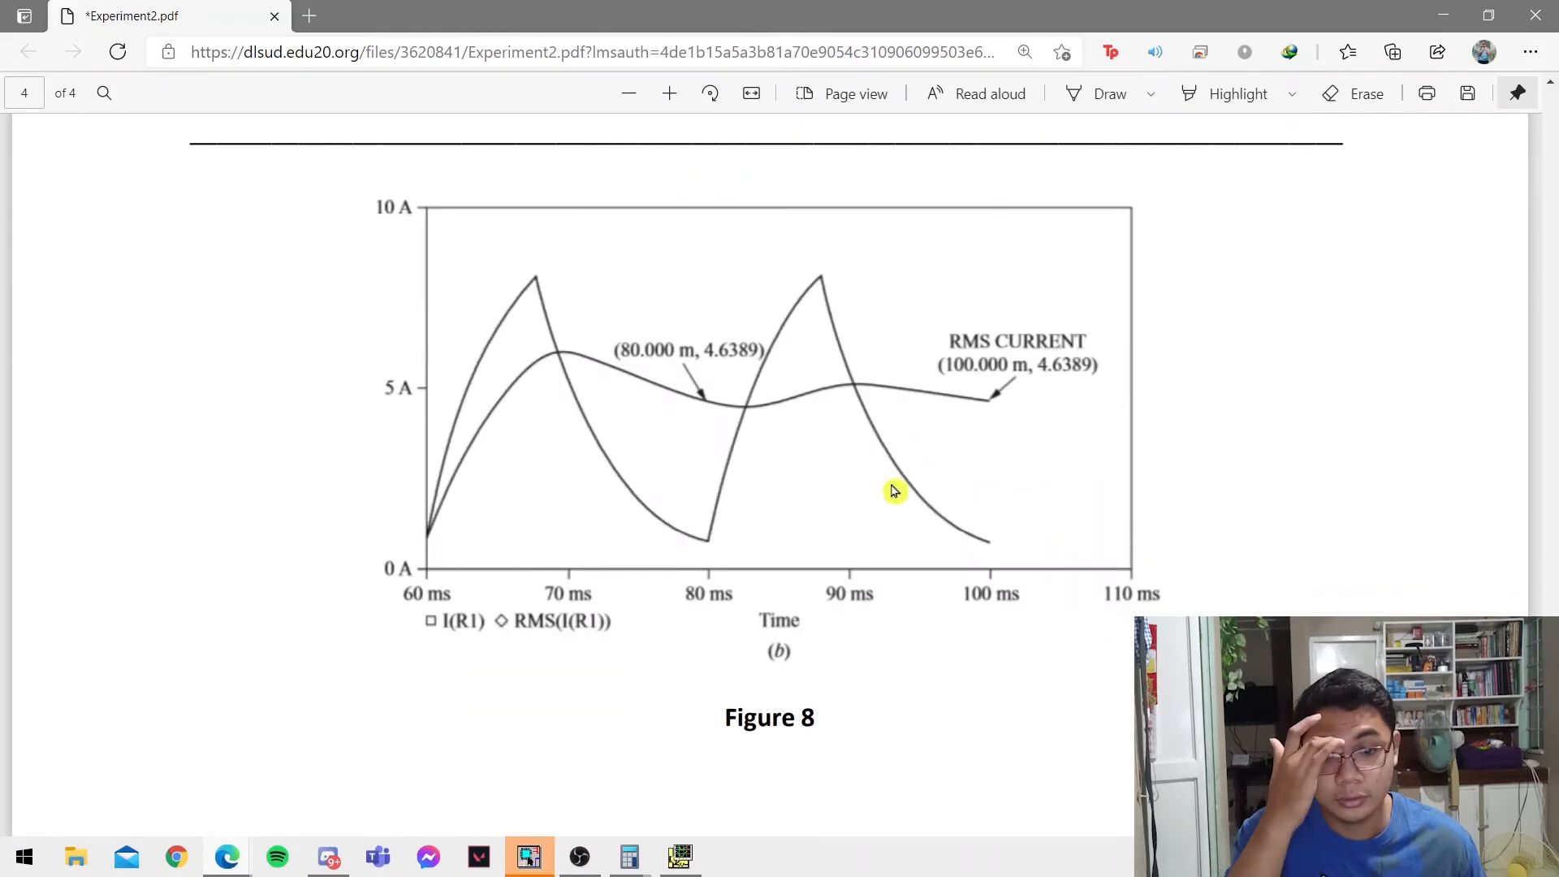